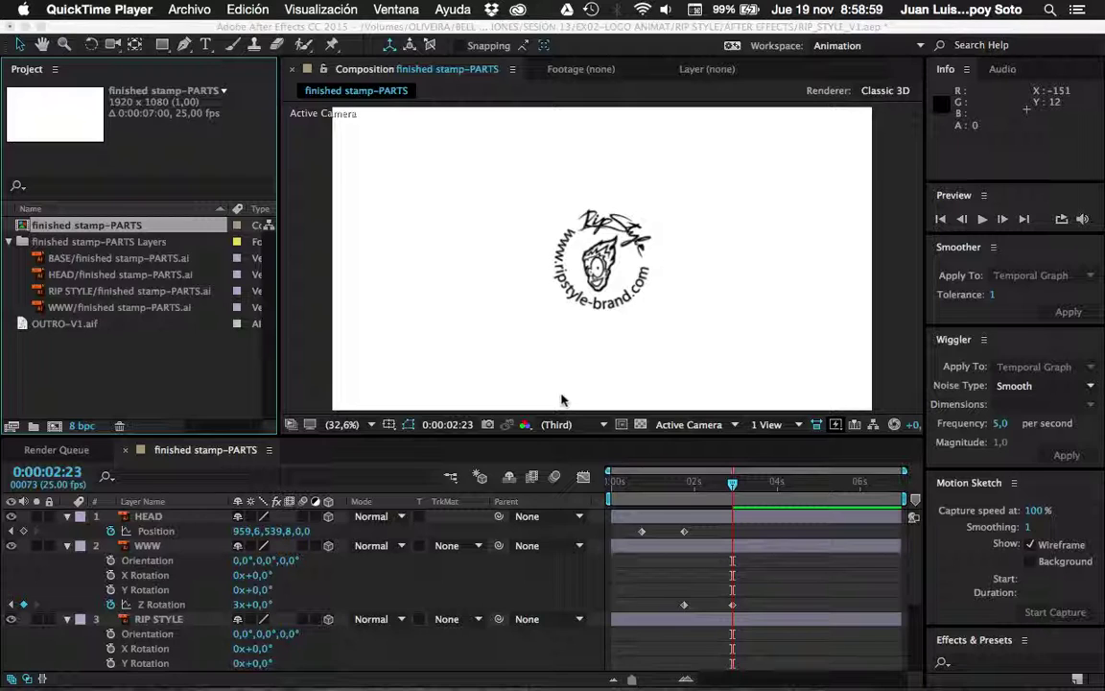
# Rewind to the first frame and preview the stamp animation.
pyautogui.click(683, 483)
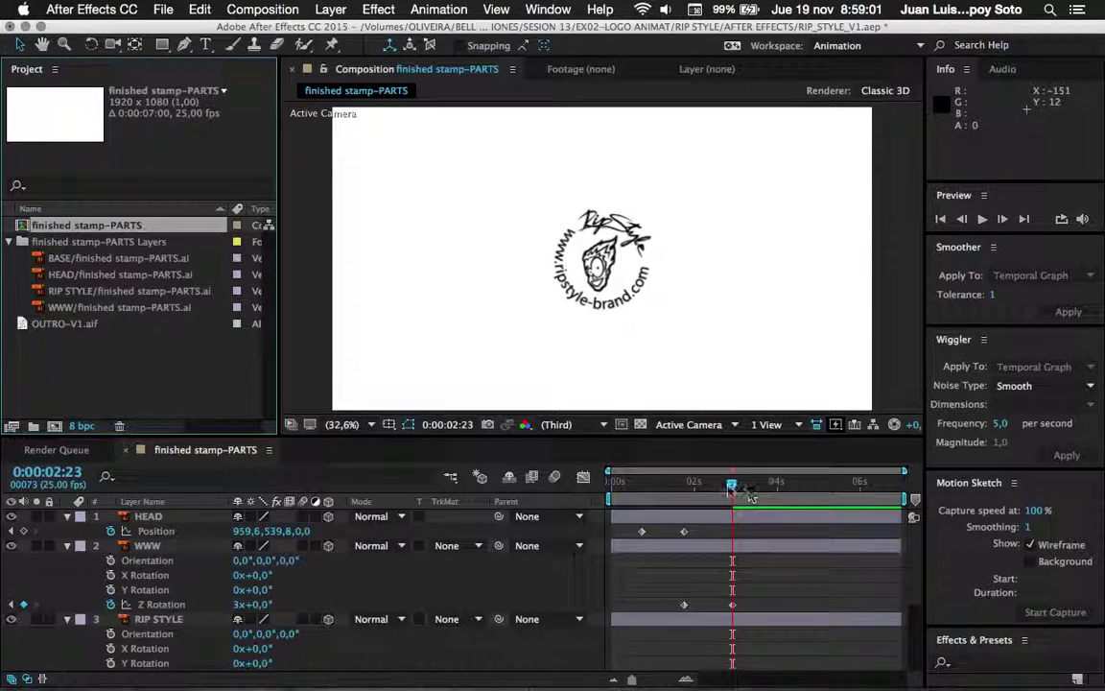
pyautogui.moveTo(751, 495); pyautogui.dragTo(585, 484)
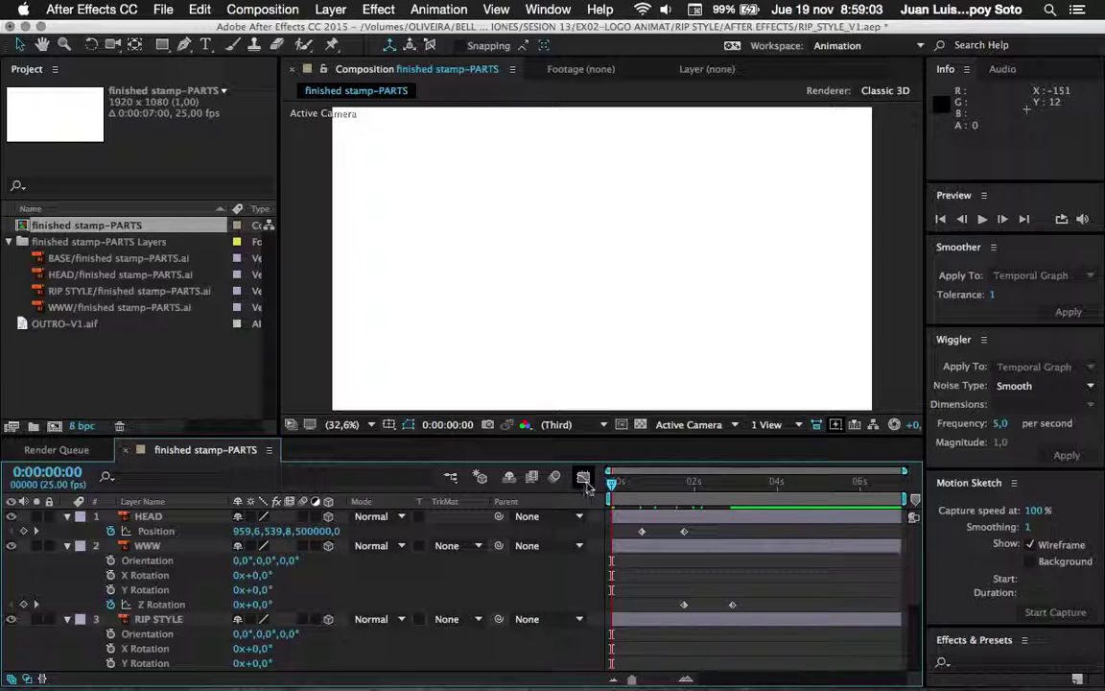
pyautogui.press('space')
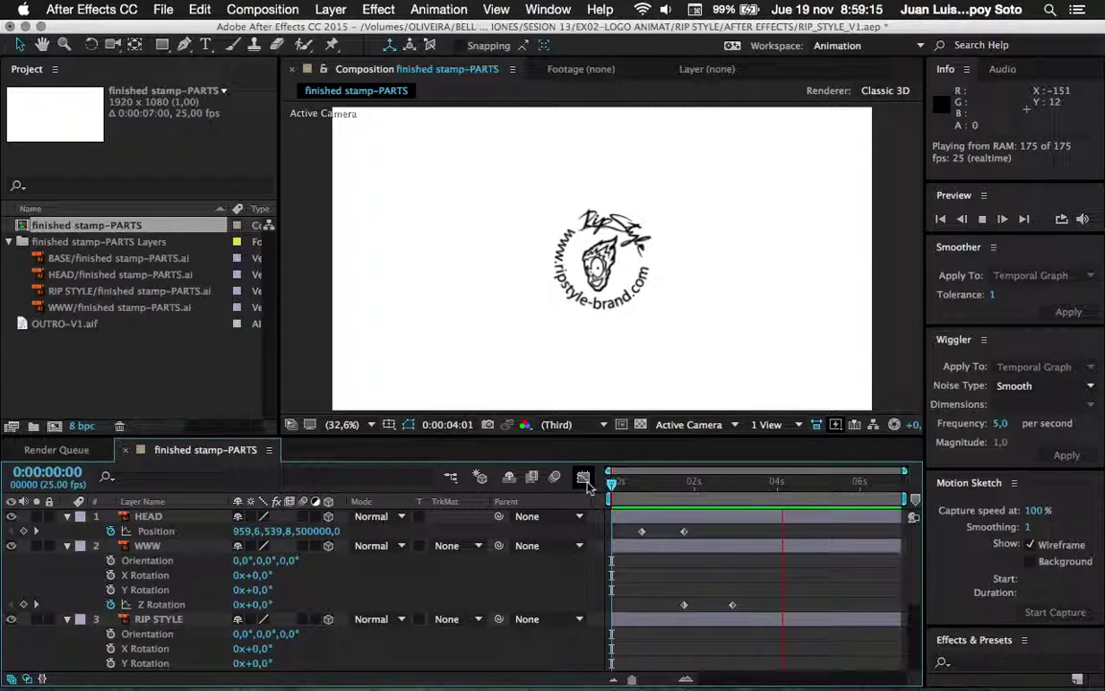
pyautogui.press('space')
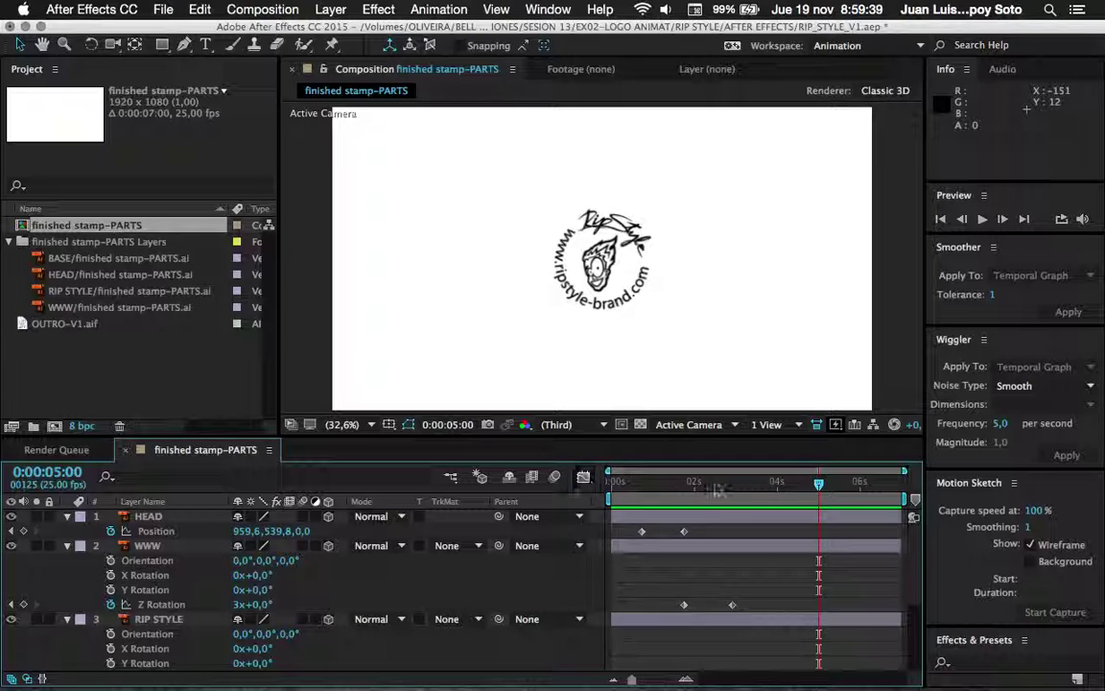
# Replay the animation from about one second, then park near HEAD's first Position keyframe.
pyautogui.moveTo(731, 480); pyautogui.dragTo(610, 482)
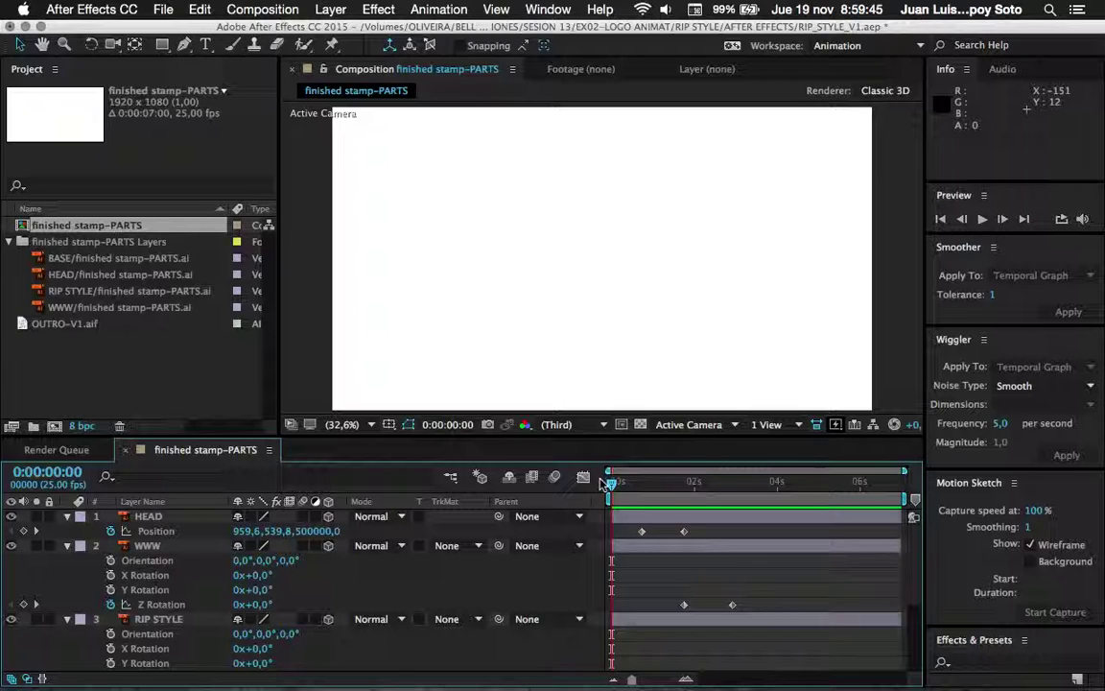
pyautogui.press('space')
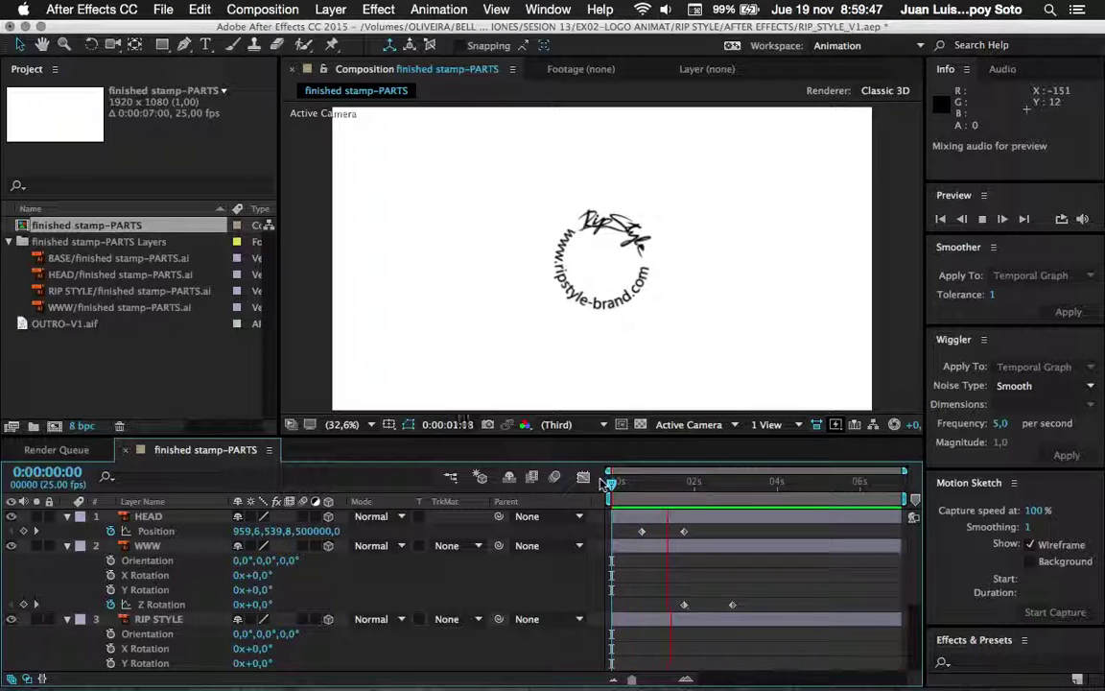
pyautogui.press('space')
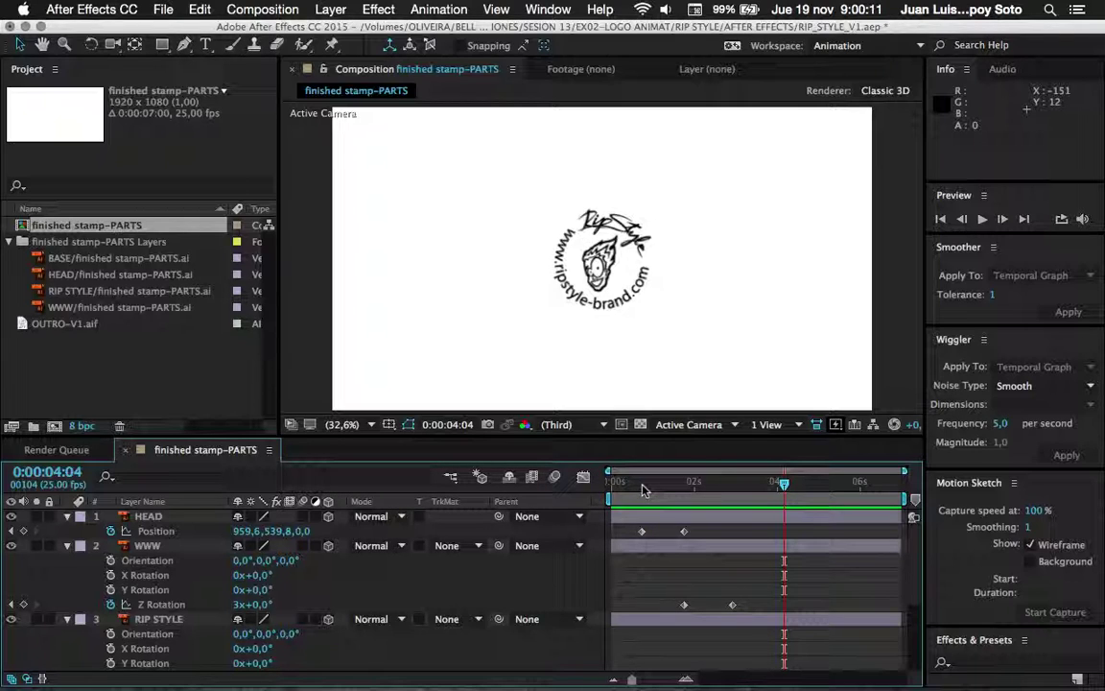
pyautogui.click(645, 485)
pyautogui.moveTo(645, 489); pyautogui.dragTo(643, 485)
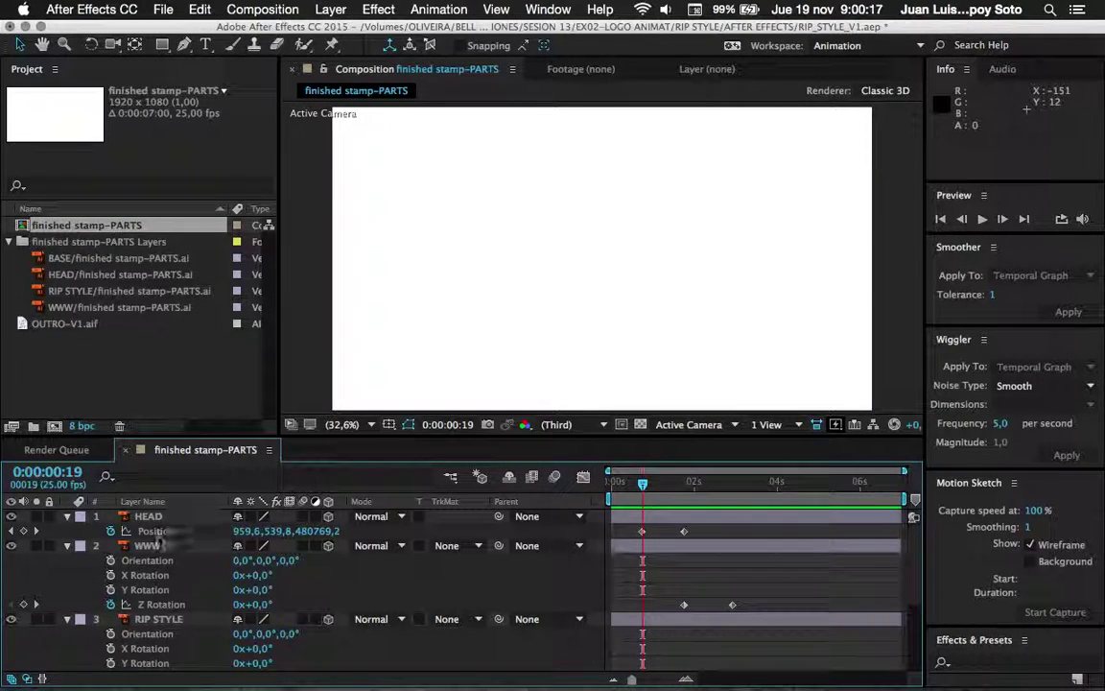
# Select HEAD's Position keyframes and display them as a speed graph in the Graph Editor.
pyautogui.click(154, 532)
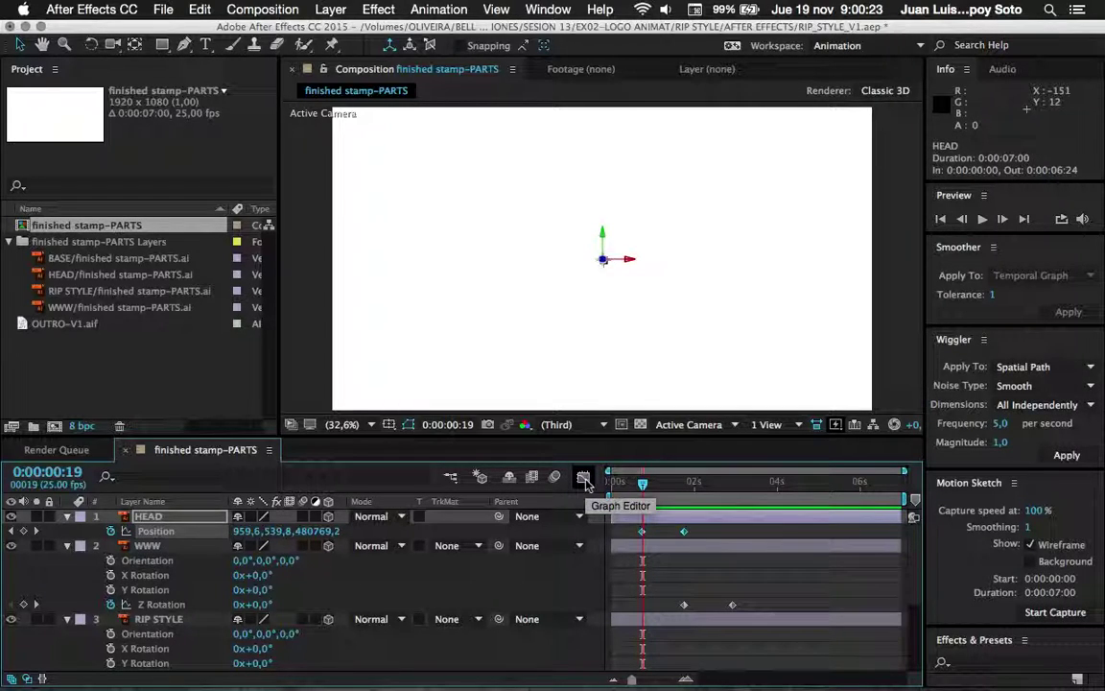
pyautogui.click(584, 478)
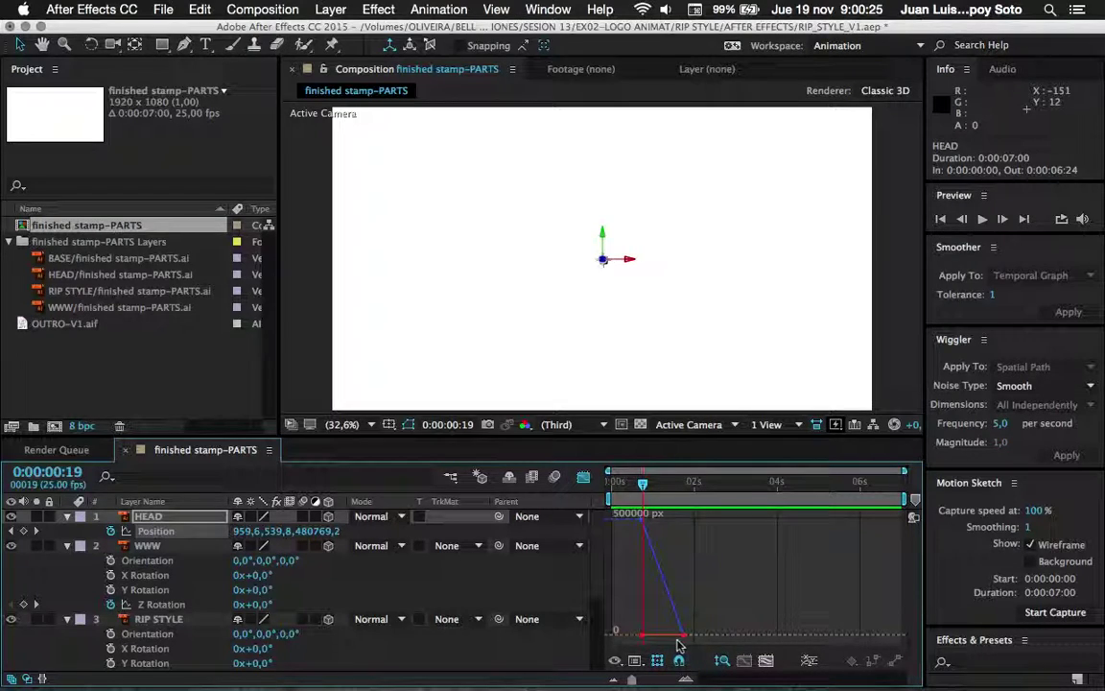
pyautogui.click(636, 661)
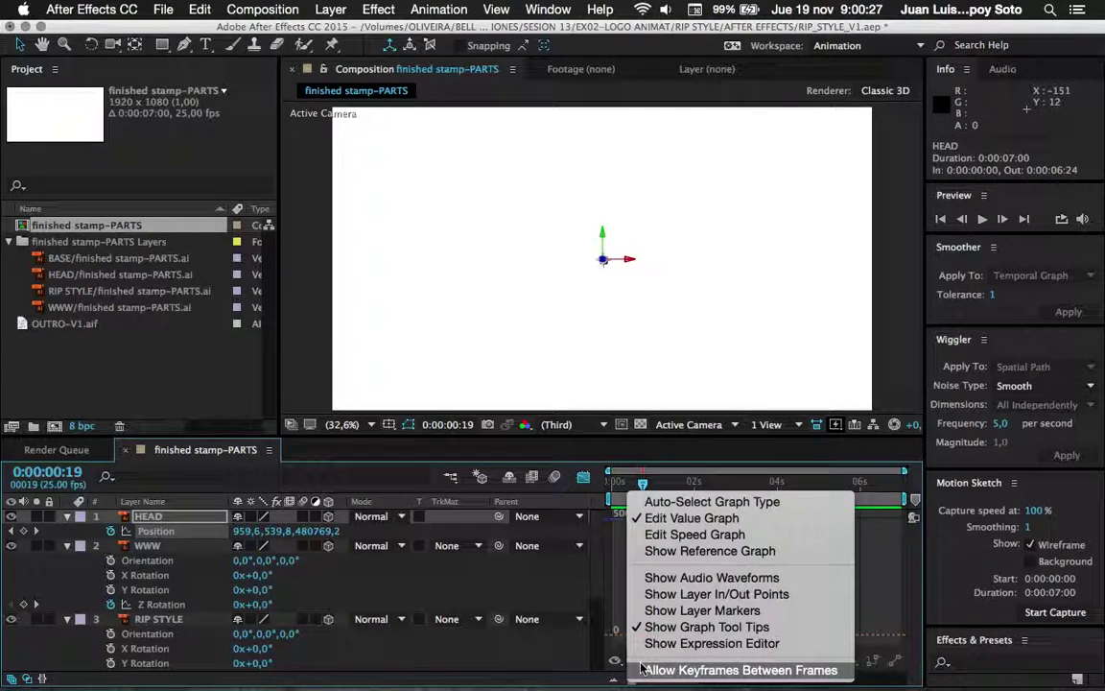
pyautogui.click(679, 535)
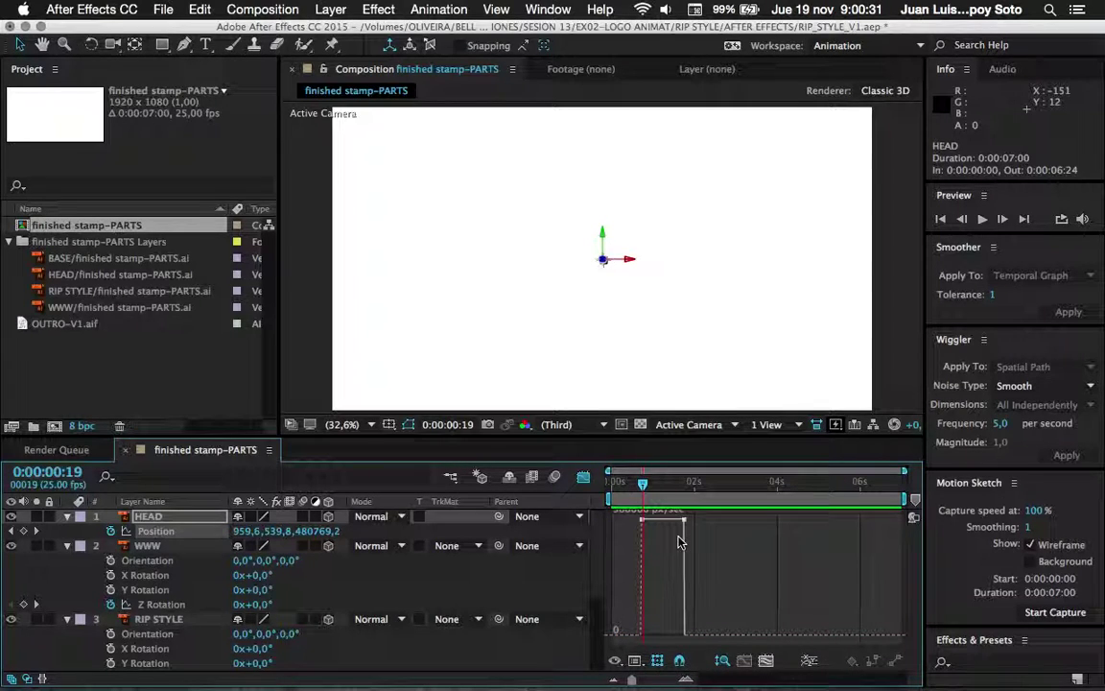
# Drag the Position keyframe and widen its influence so speed peaks near 573,624 px/sec.
pyautogui.moveTo(642, 526)
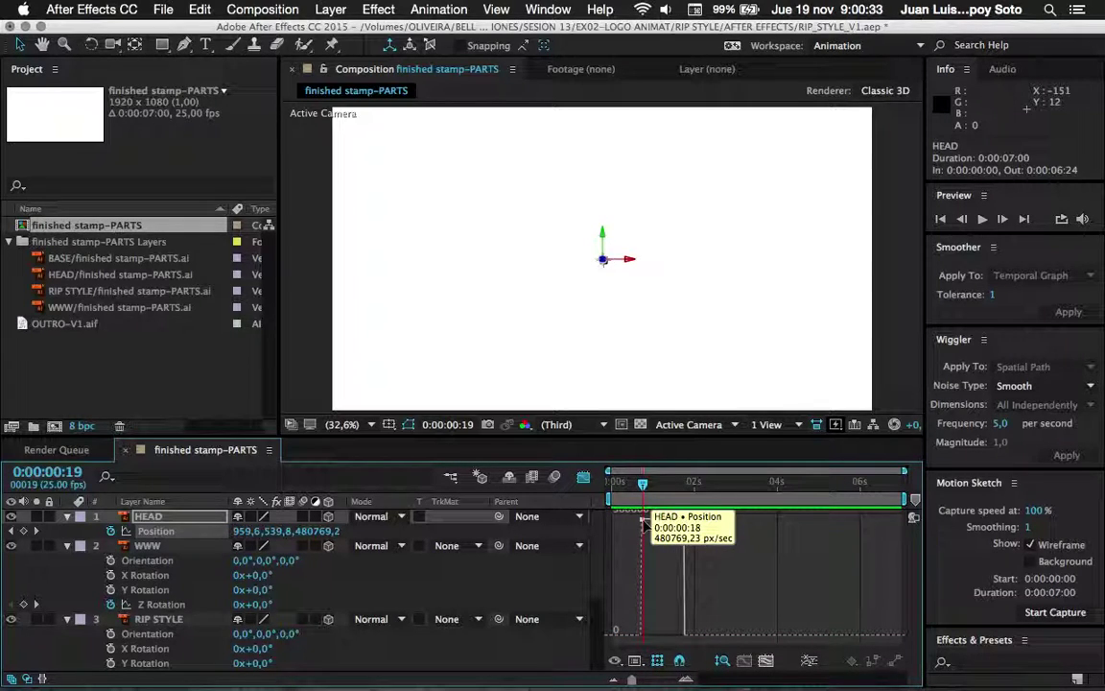
pyautogui.moveTo(686, 526)
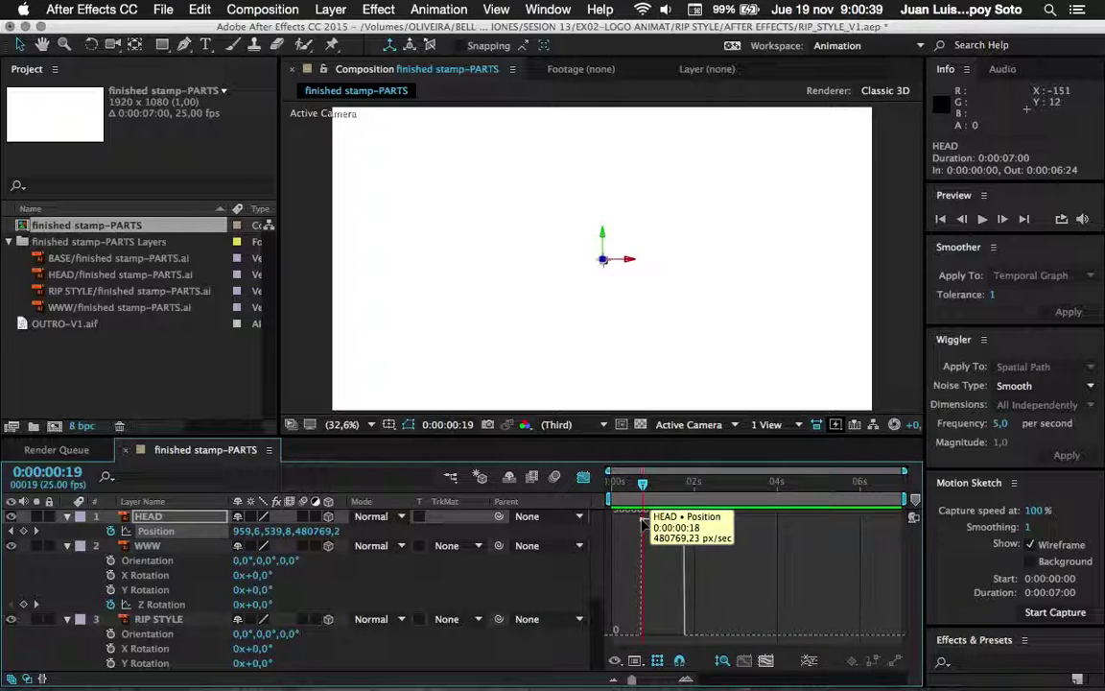
pyautogui.moveTo(643, 523); pyautogui.dragTo(644, 637)
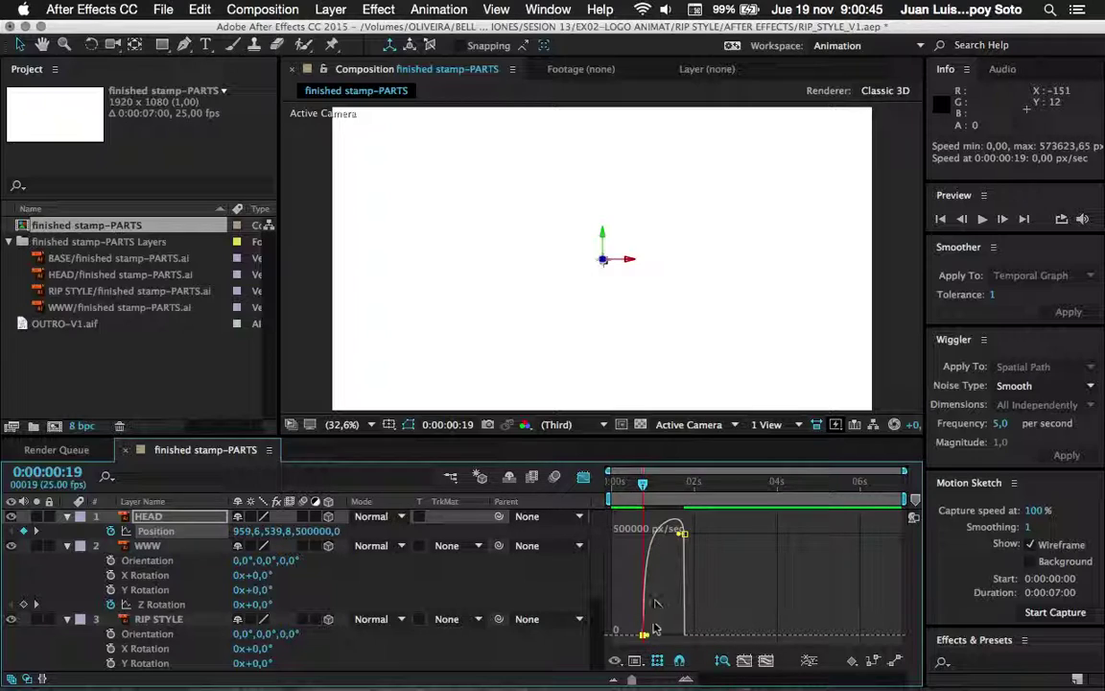
pyautogui.moveTo(651, 574); pyautogui.dragTo(649, 548)
pyautogui.moveTo(643, 636)
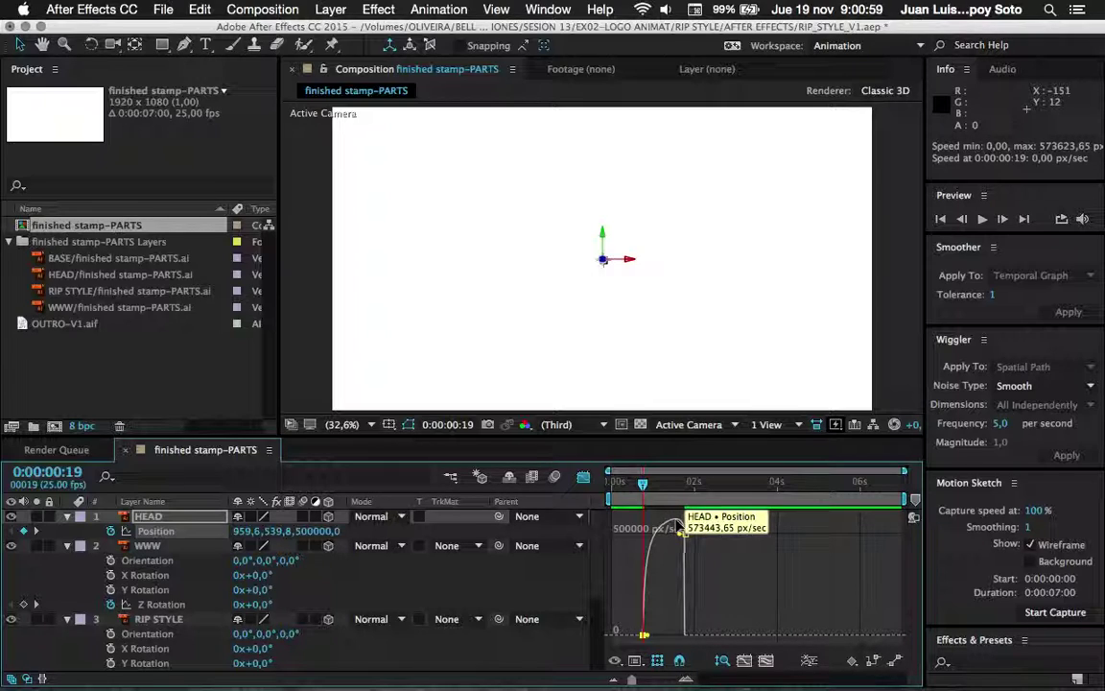
# Preview the head's new speed easing from the start of the composition.
pyautogui.click(612, 481)
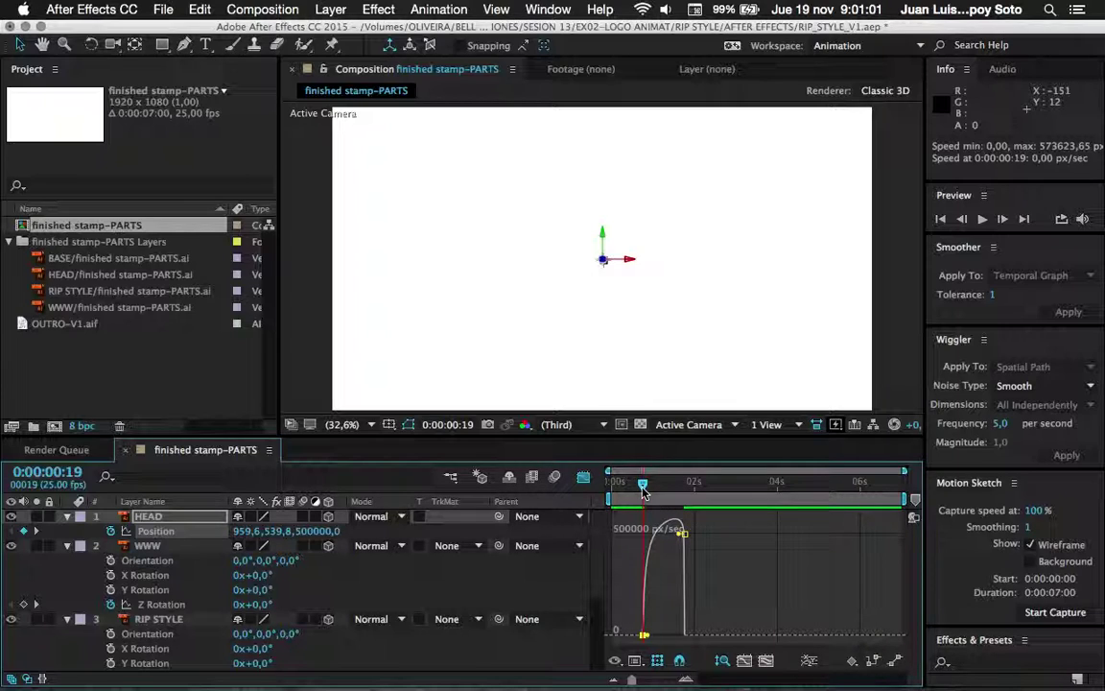
pyautogui.press('space')
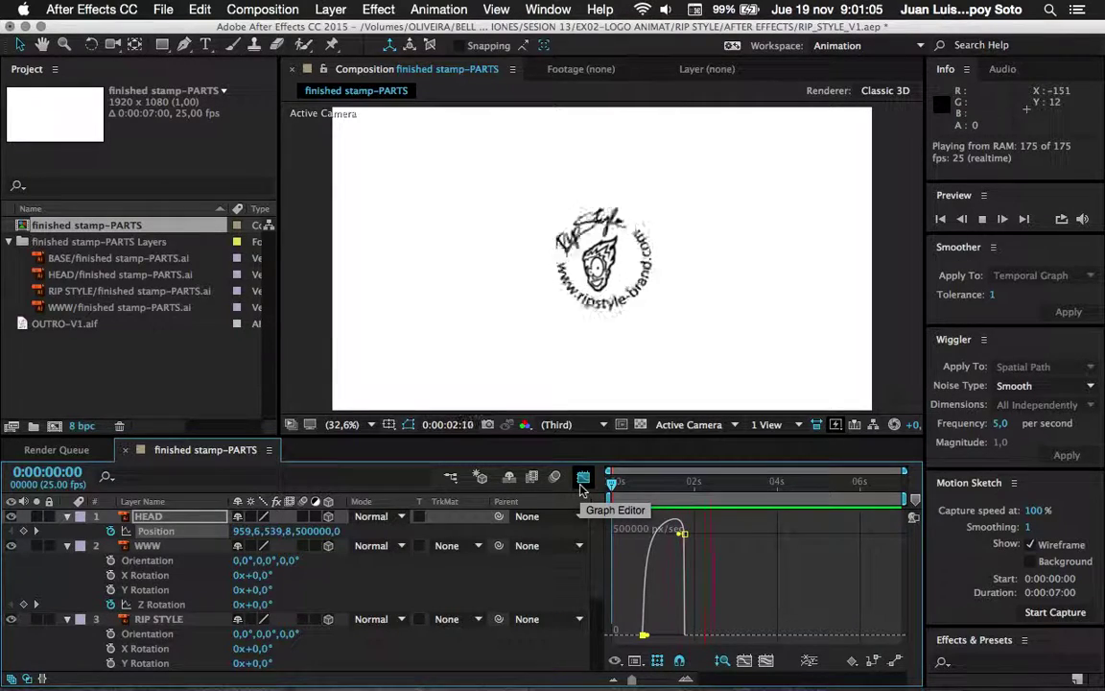
pyautogui.press('space')
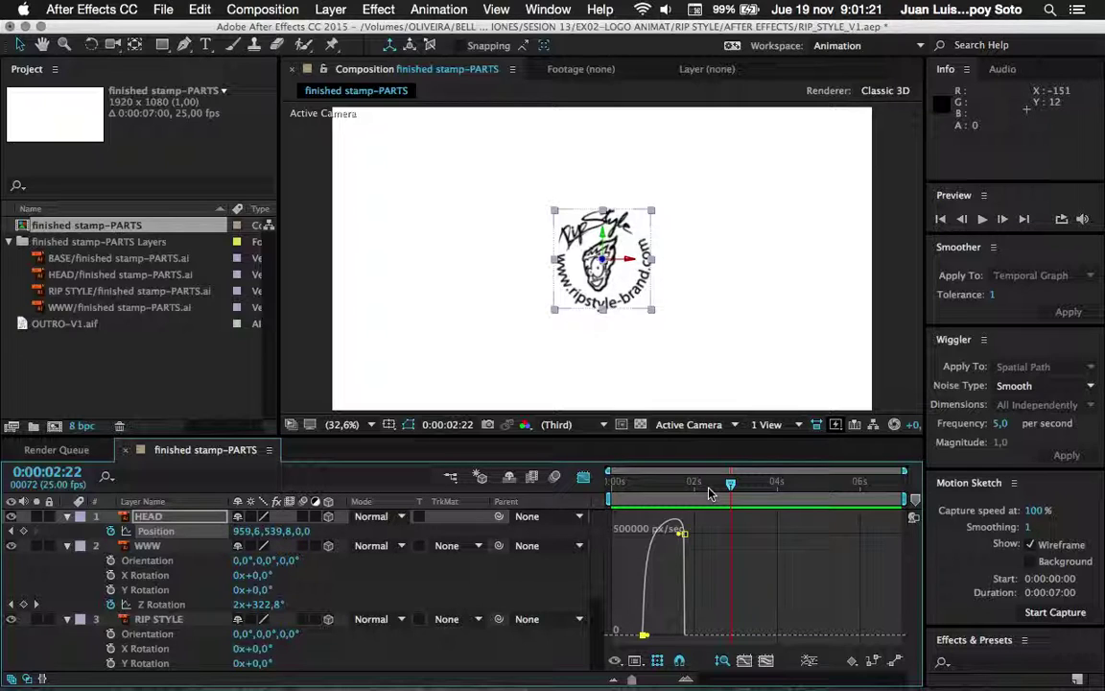
# Park on the final Position keyframe at 0:00:01:19 and undo the keyframe movement.
pyautogui.moveTo(731, 485)
pyautogui.mouseDown()
pyautogui.moveTo(674, 487)
pyautogui.moveTo(686, 492)
pyautogui.mouseUp()
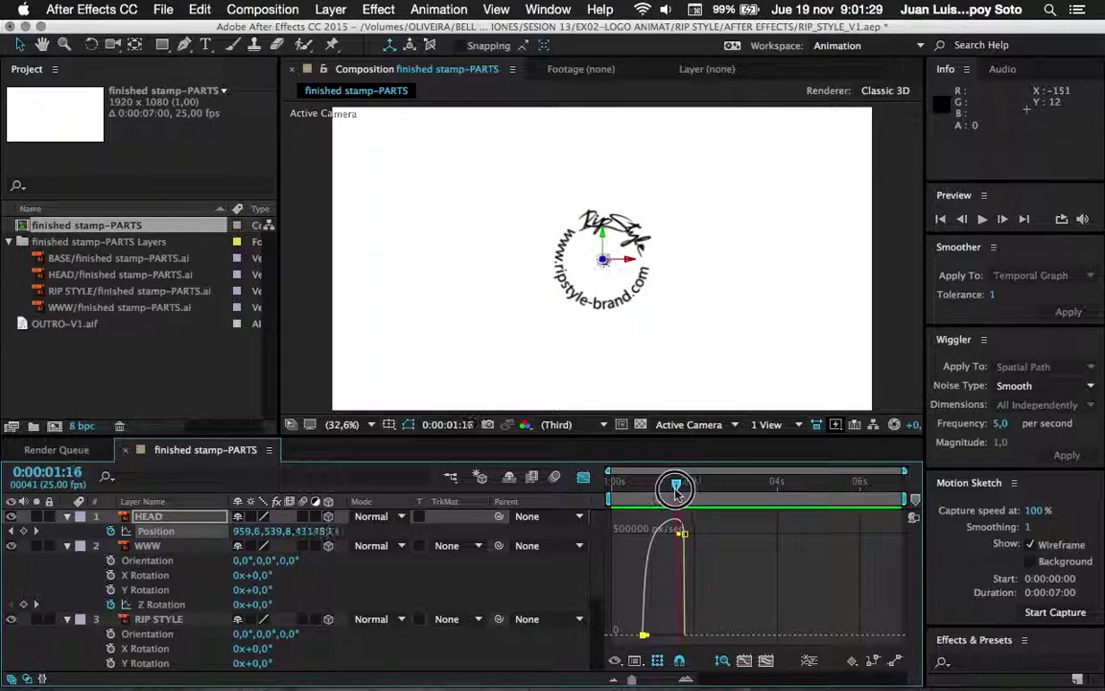
pyautogui.moveTo(685, 492); pyautogui.dragTo(688, 493)
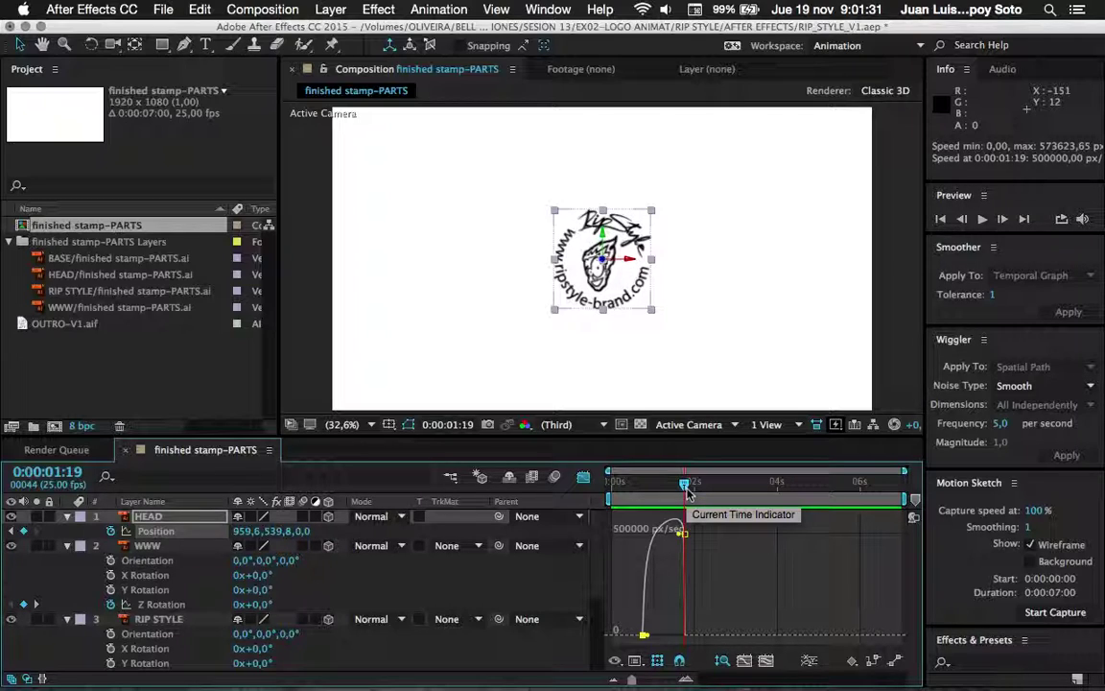
pyautogui.moveTo(687, 542)
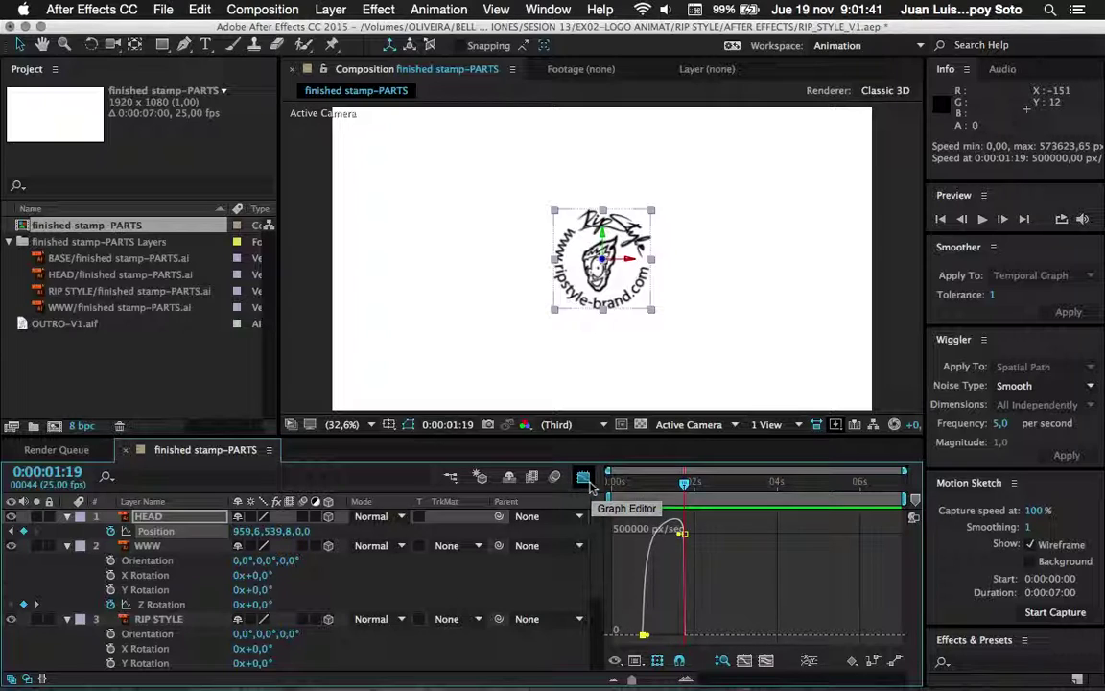
pyautogui.press('super+z')
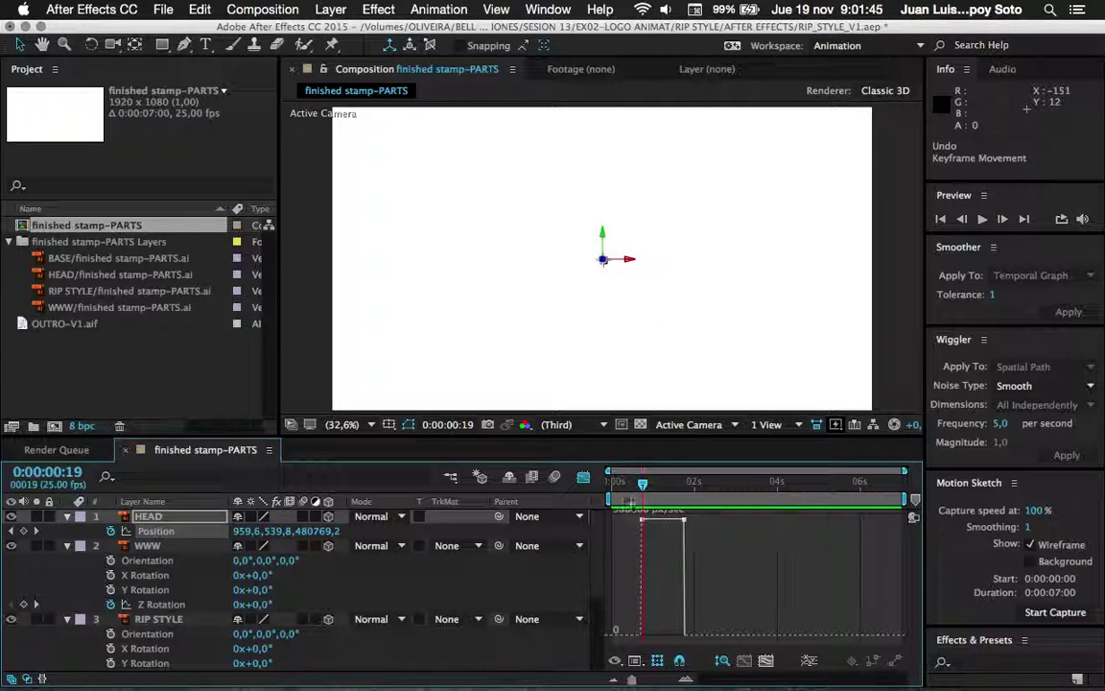
# Apply Easy Ease Out to HEAD's first Position keyframe in the layer bar view, then go to 0:00:01:19.
pyautogui.click(584, 480)
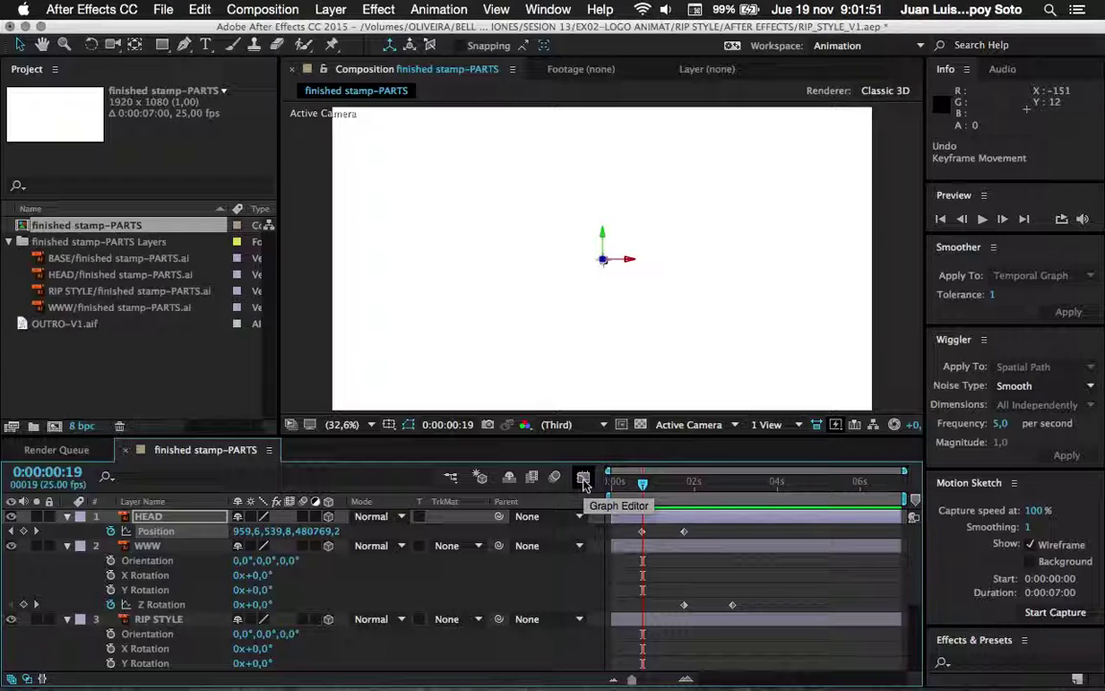
pyautogui.rightClick(642, 533)
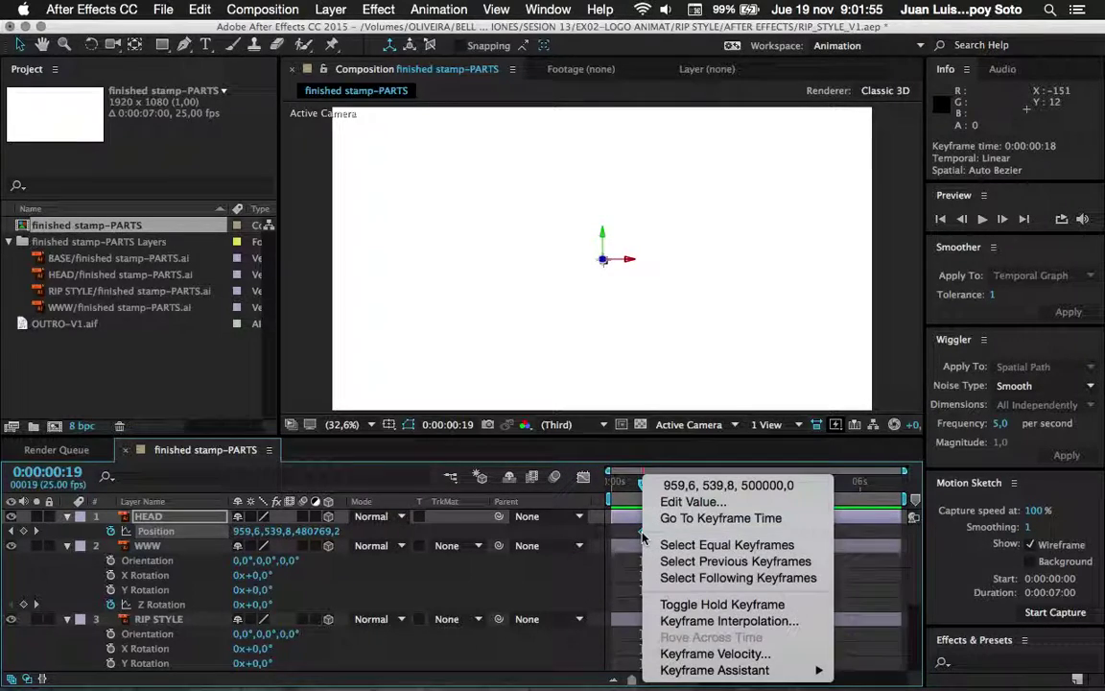
pyautogui.moveTo(718, 669)
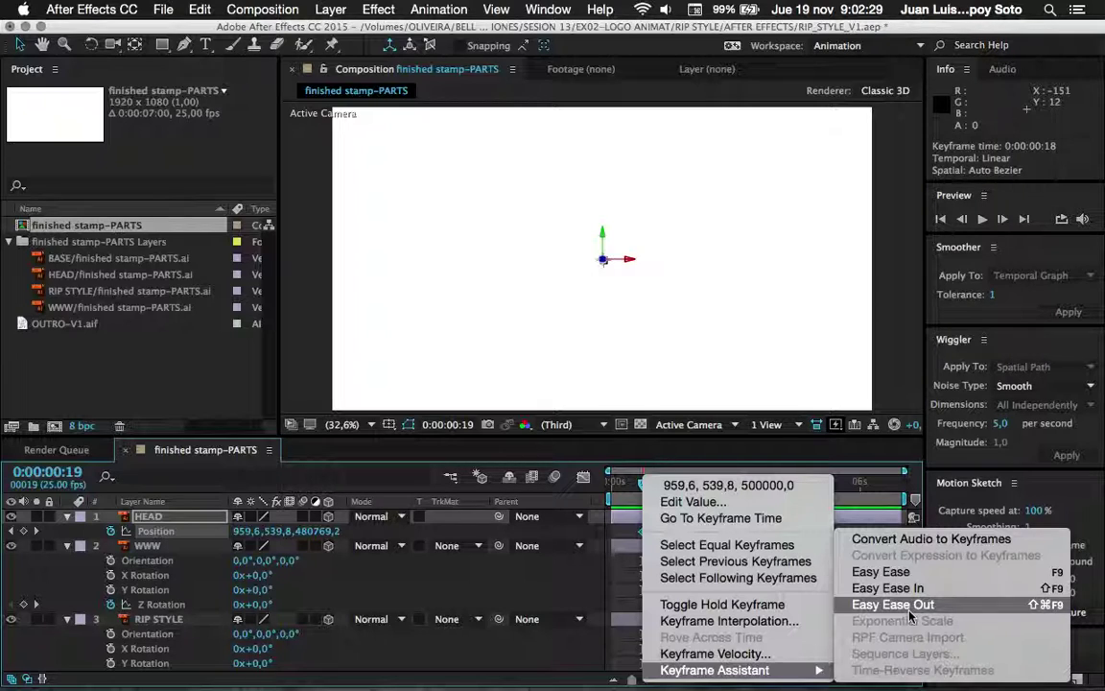
pyautogui.click(910, 606)
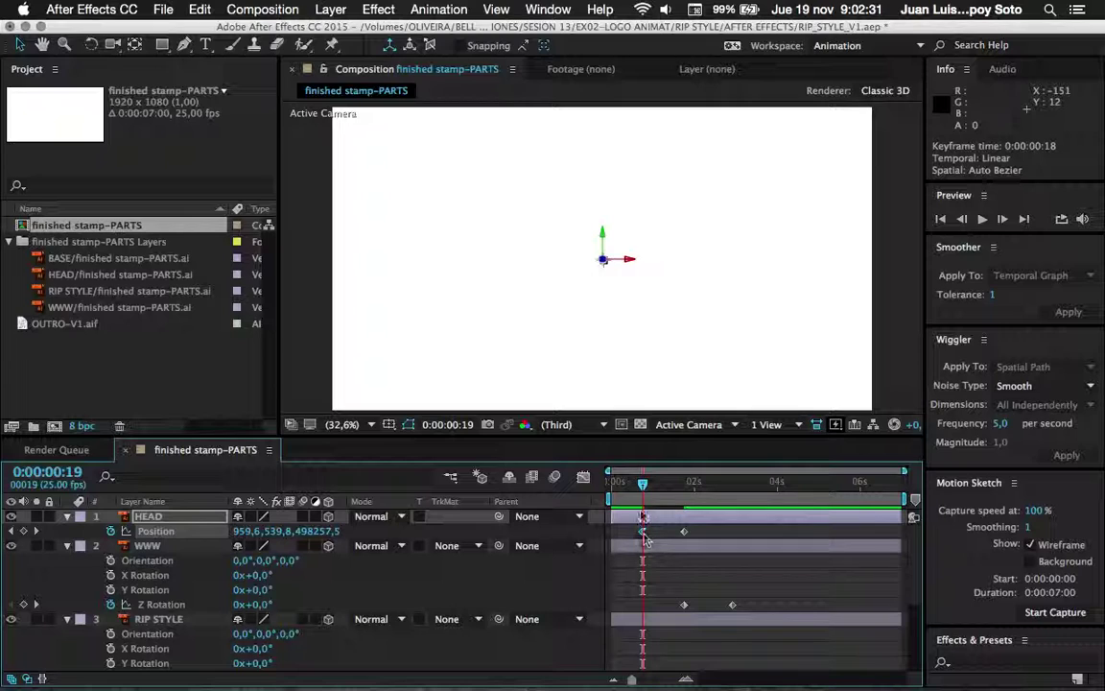
pyautogui.moveTo(642, 484); pyautogui.dragTo(685, 486)
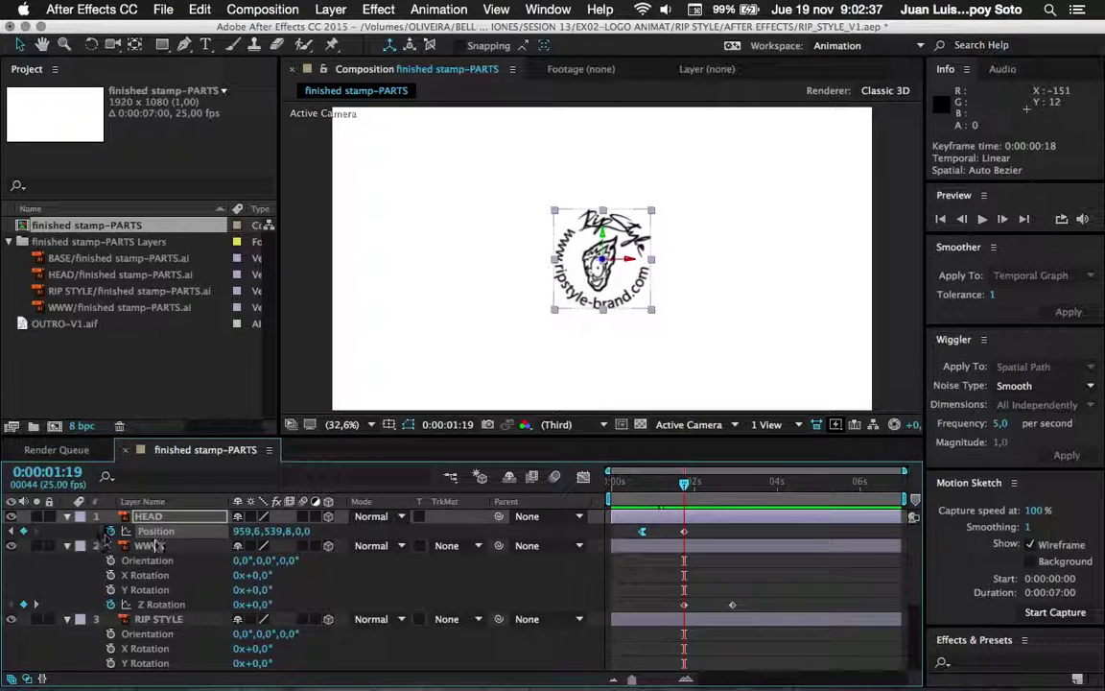
# Show the speed graph briefly, then return to the keyframe layer bars with Shift+F3.
pyautogui.click(583, 477)
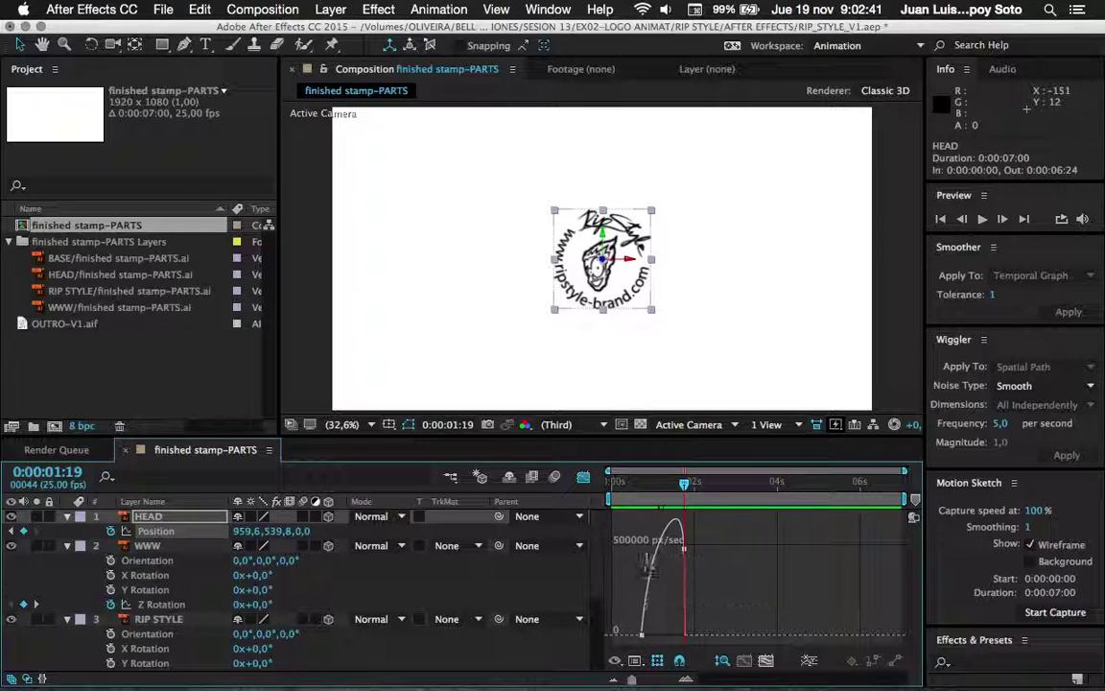
pyautogui.moveTo(685, 554)
pyautogui.hotkey('shift', 'F3')
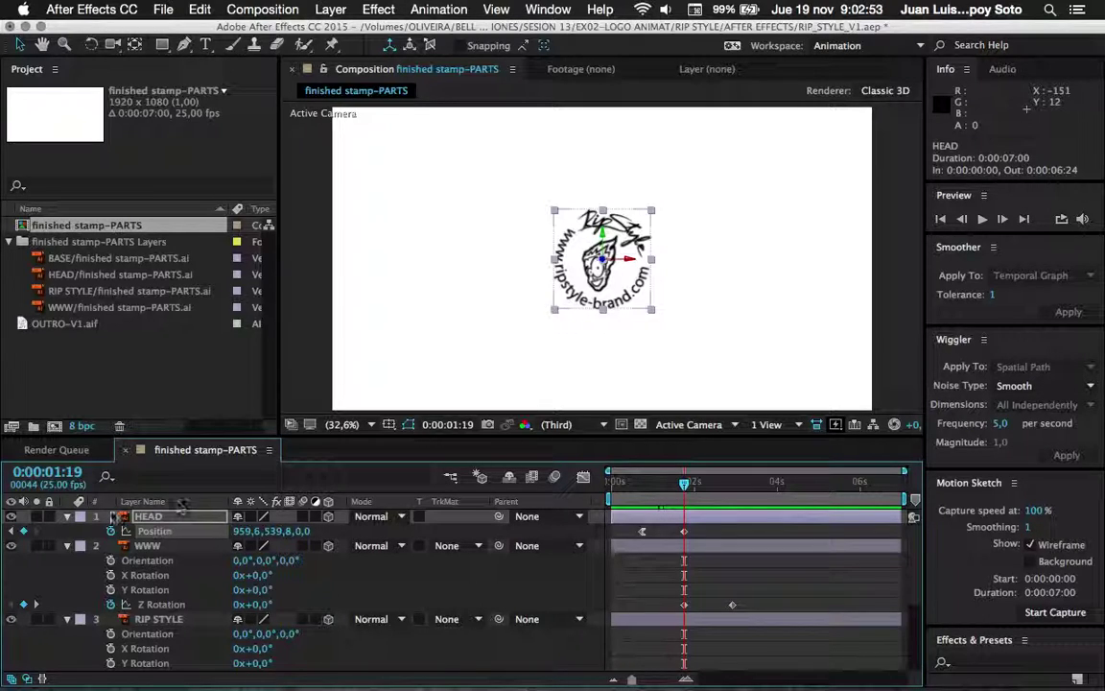
# Collapse all four layers and reveal the keyframed properties of HEAD, WWW and RIP STYLE.
pyautogui.click(69, 518)
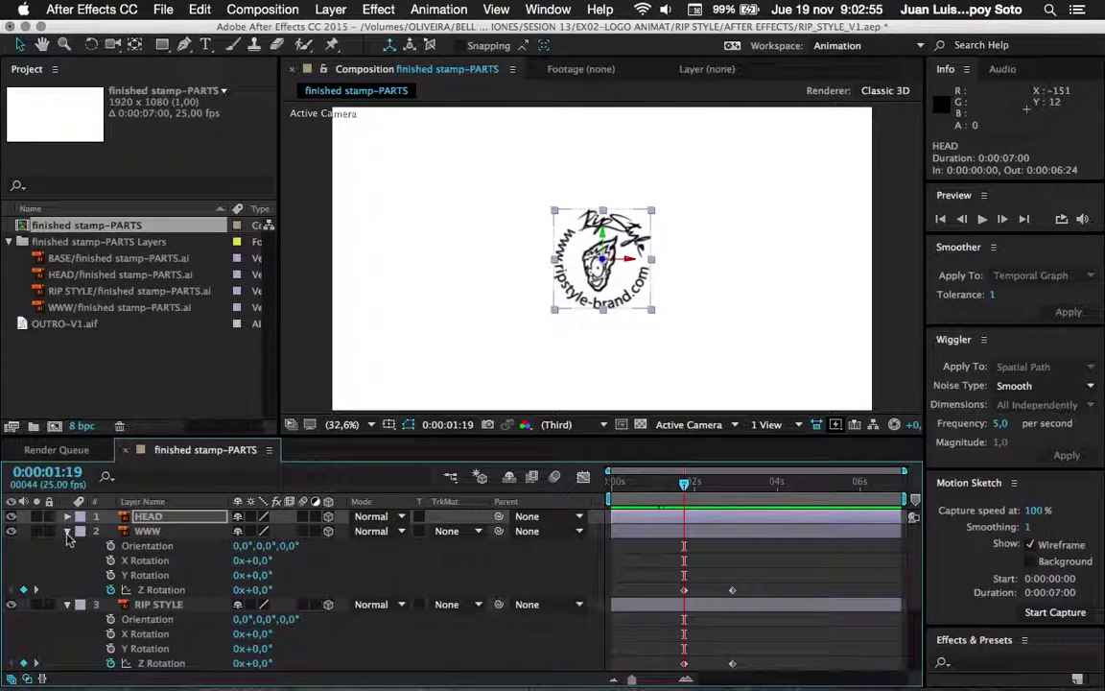
pyautogui.click(69, 532)
pyautogui.click(69, 546)
pyautogui.click(67, 560)
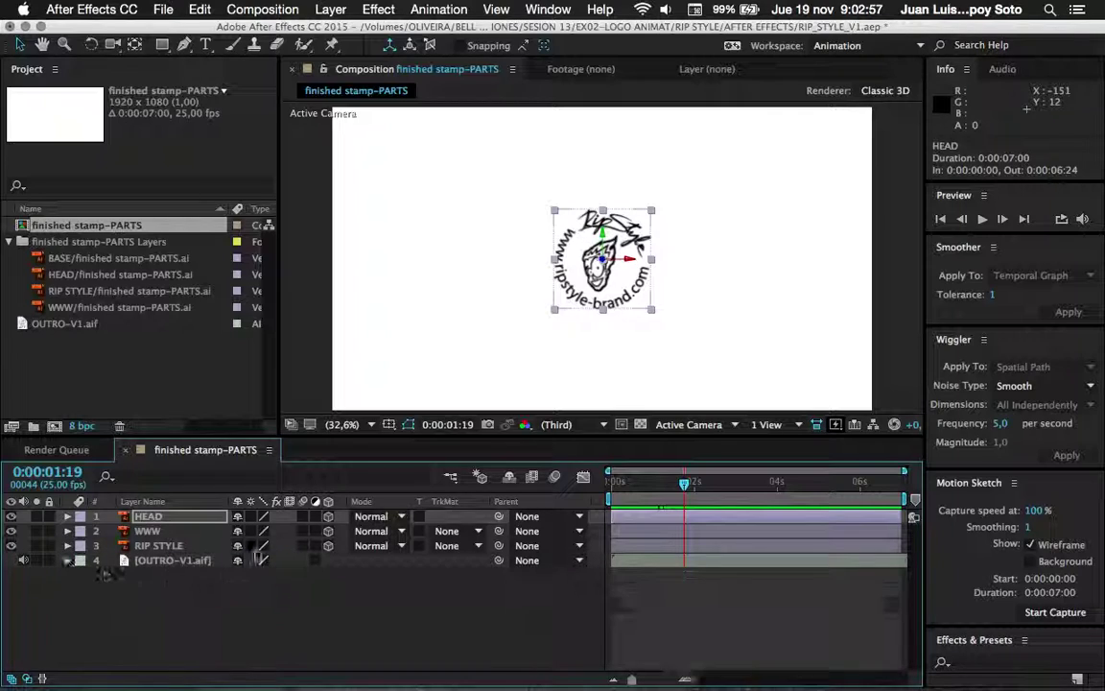
pyautogui.keyDown('shift'); pyautogui.click(176, 546); pyautogui.keyUp('shift')
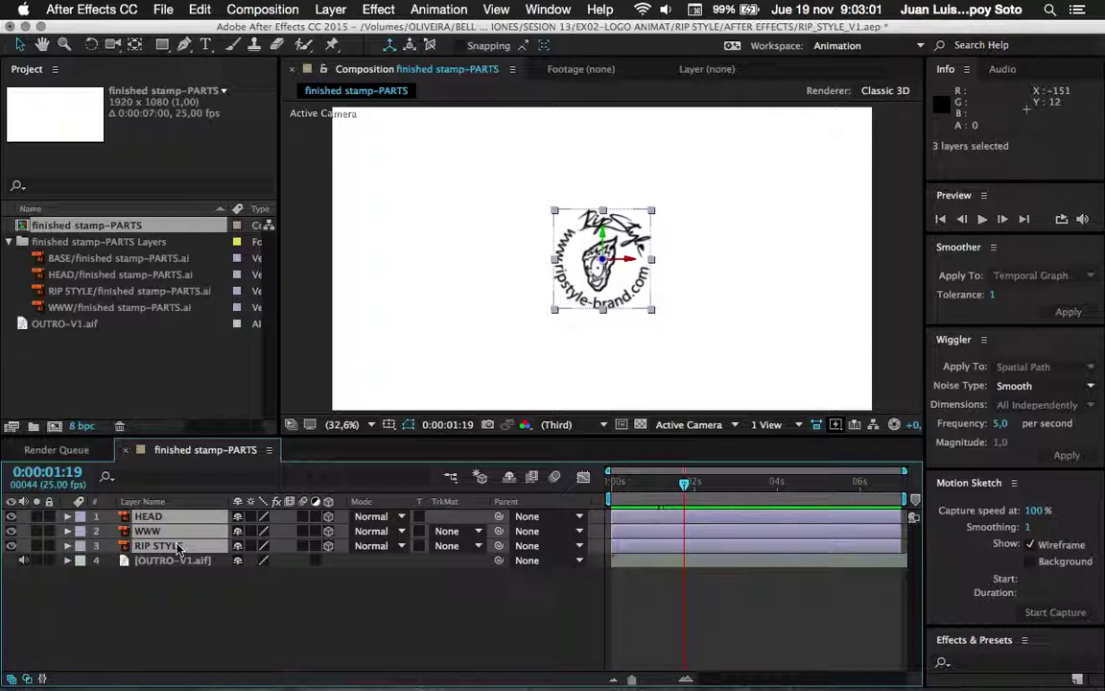
pyautogui.press('u')
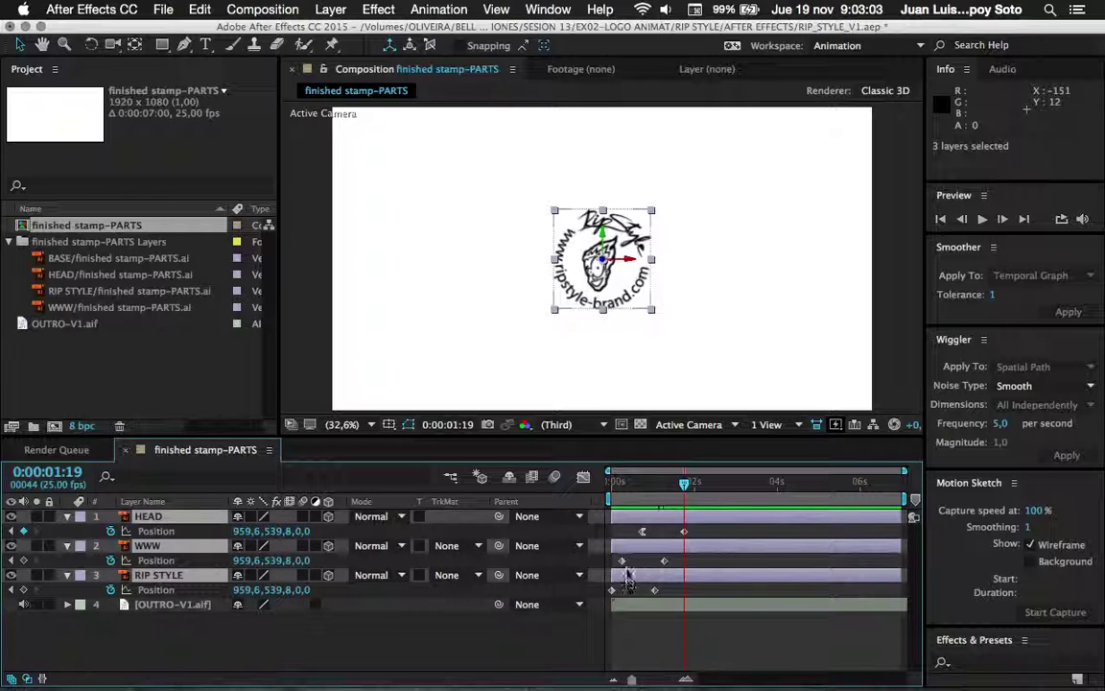
# Apply Easy Ease Out to the first Position keyframes of WWW and RIP STYLE.
pyautogui.click(622, 562)
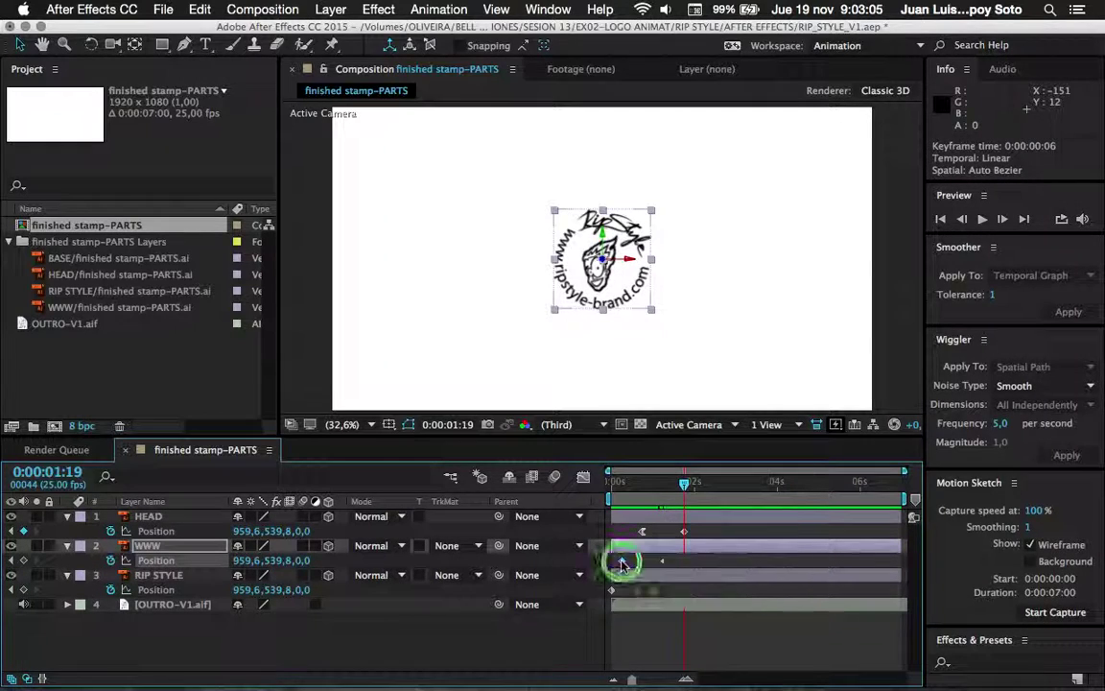
pyautogui.rightClick(622, 562)
pyautogui.moveTo(690, 670)
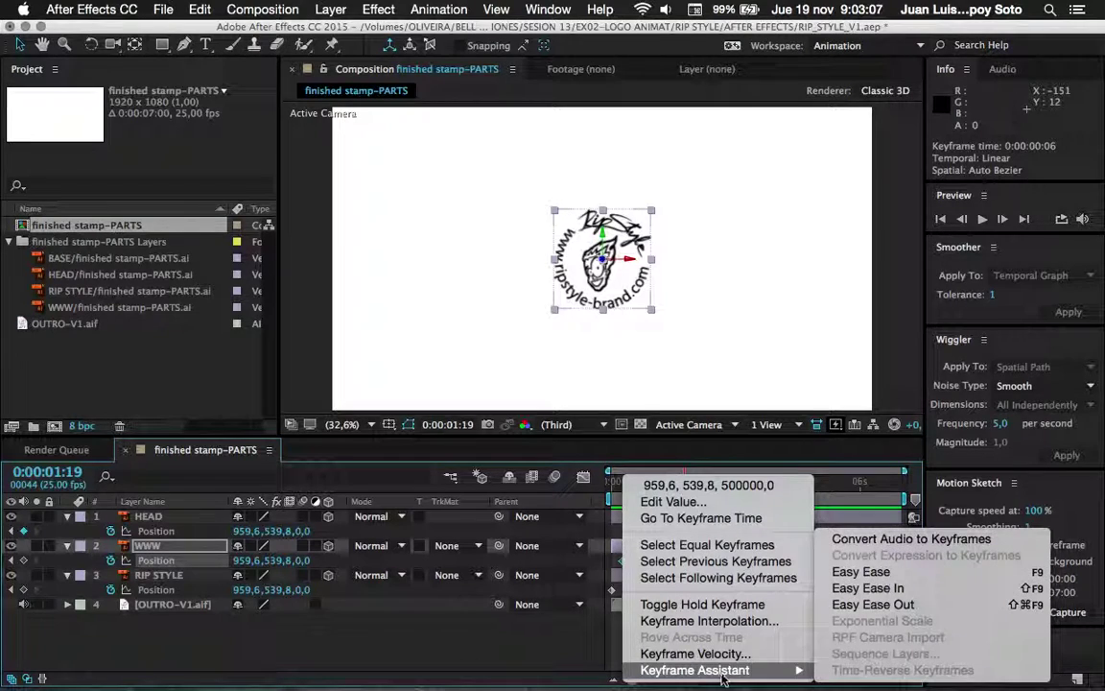
pyautogui.click(875, 604)
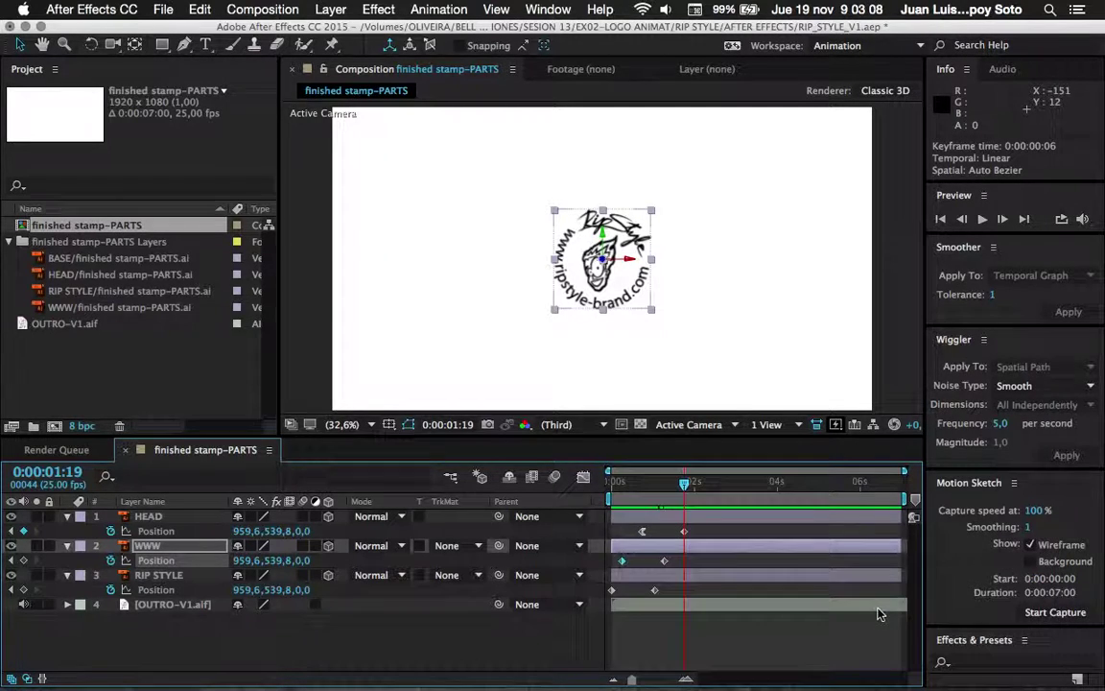
pyautogui.click(613, 593)
pyautogui.rightClick(614, 593)
pyautogui.moveTo(691, 669)
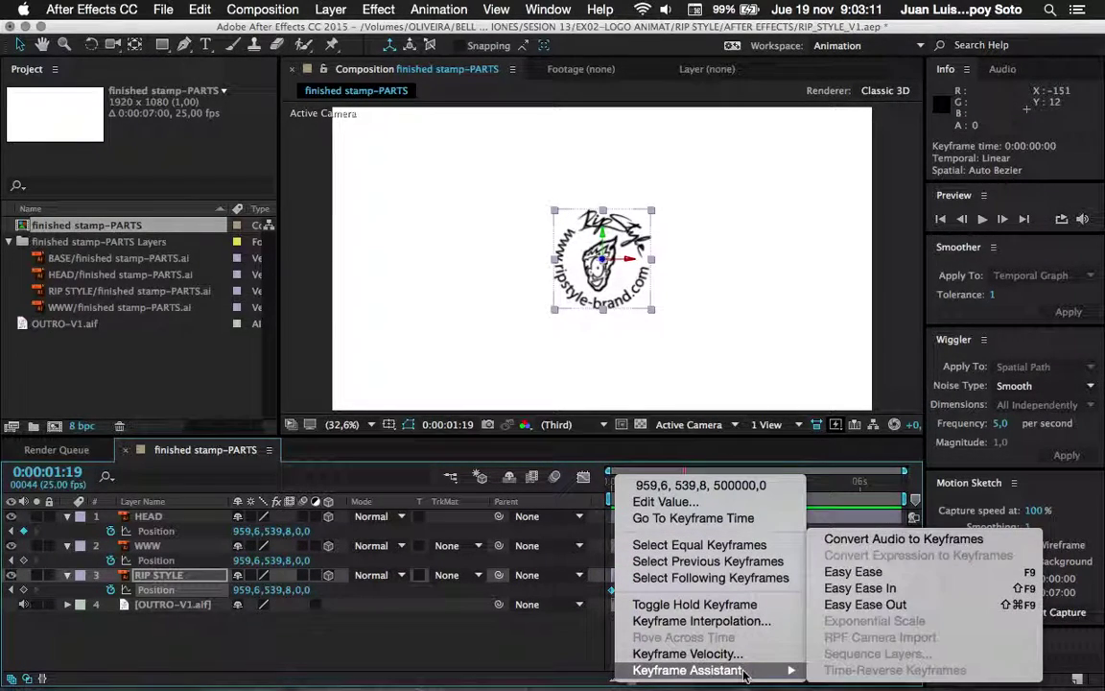
pyautogui.click(883, 602)
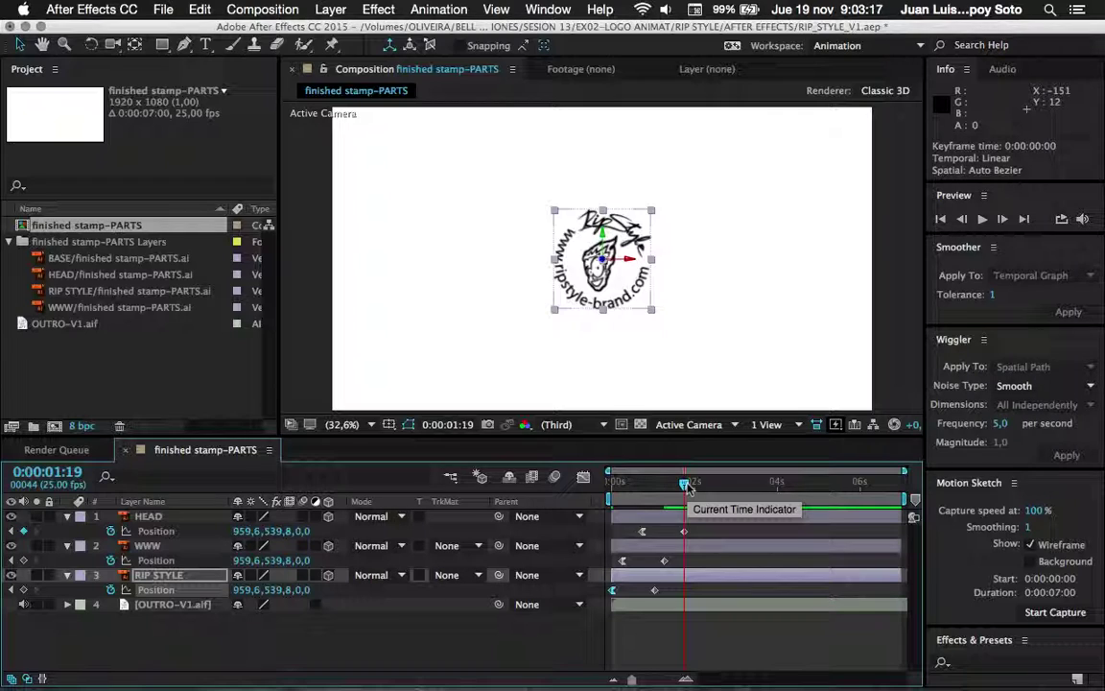
# Preview the animation from the start, then drag WWW's first Position keyframe to 0:00:00:00.
pyautogui.moveTo(686, 486); pyautogui.dragTo(594, 488)
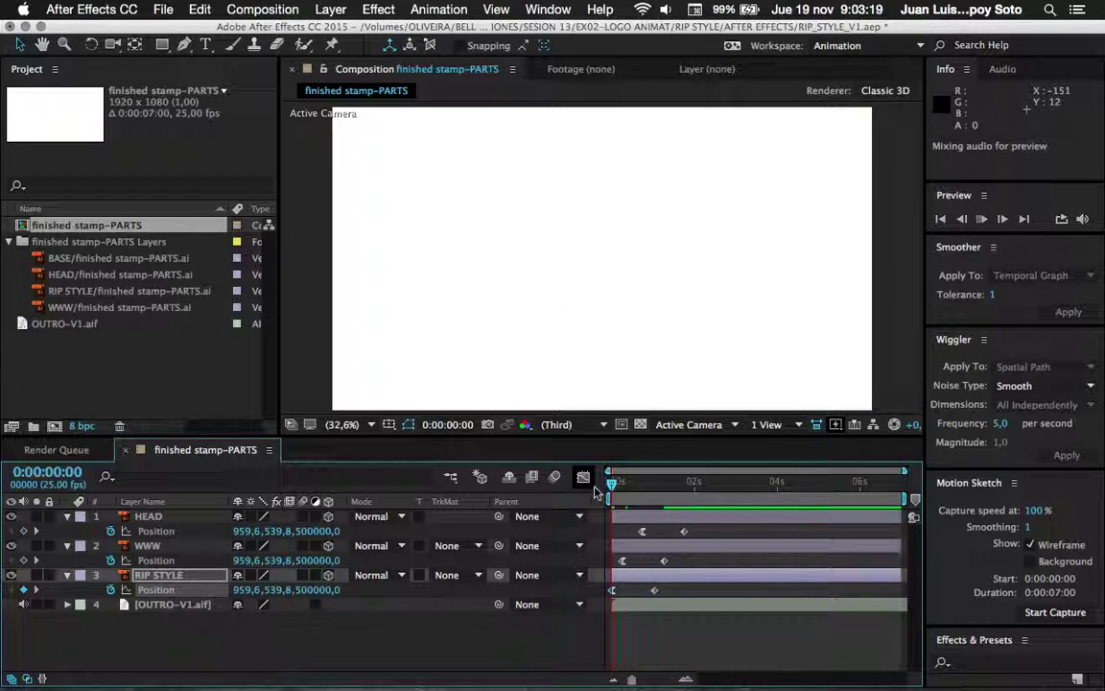
pyautogui.press('space')
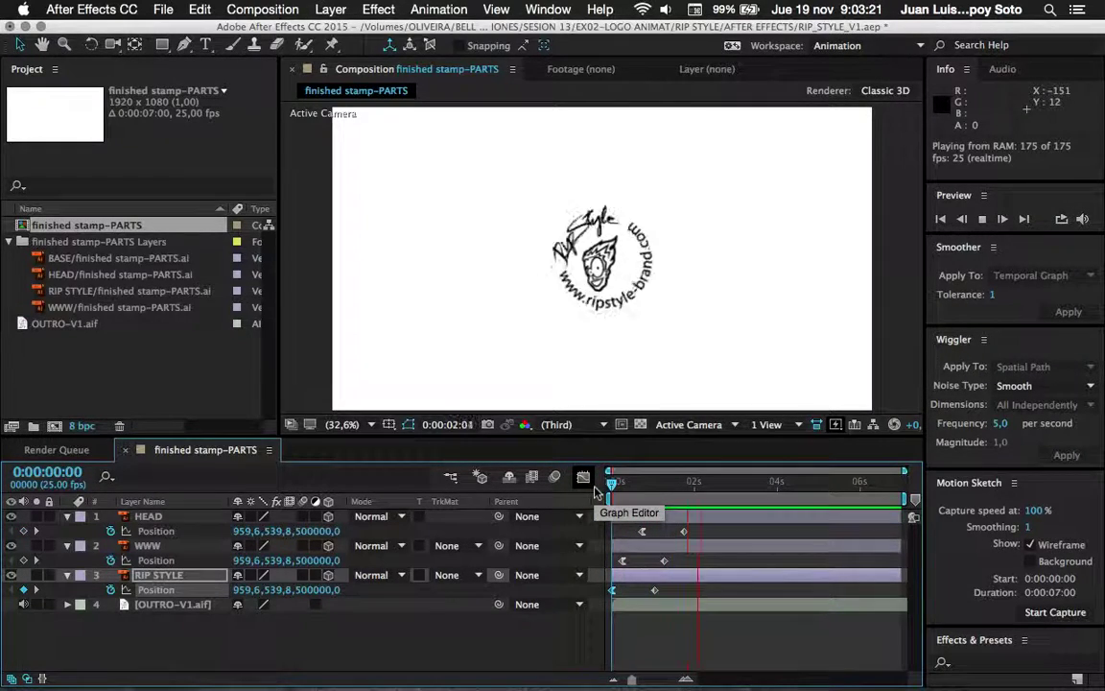
pyautogui.moveTo(672, 491); pyautogui.dragTo(618, 499)
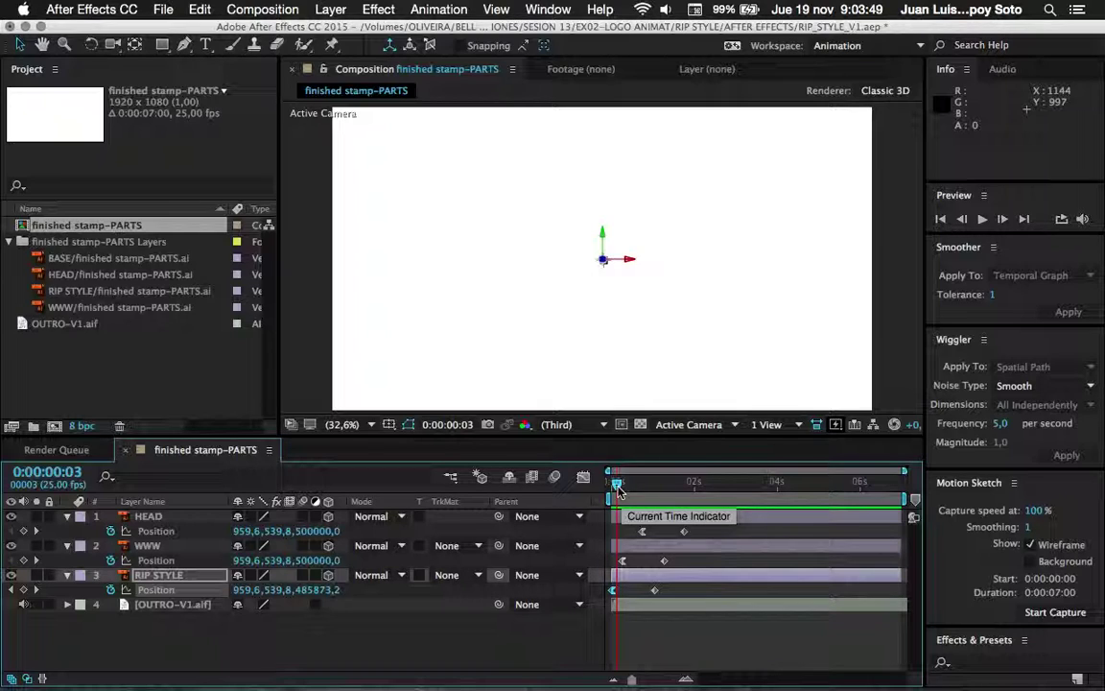
pyautogui.moveTo(619, 486); pyautogui.dragTo(611, 486)
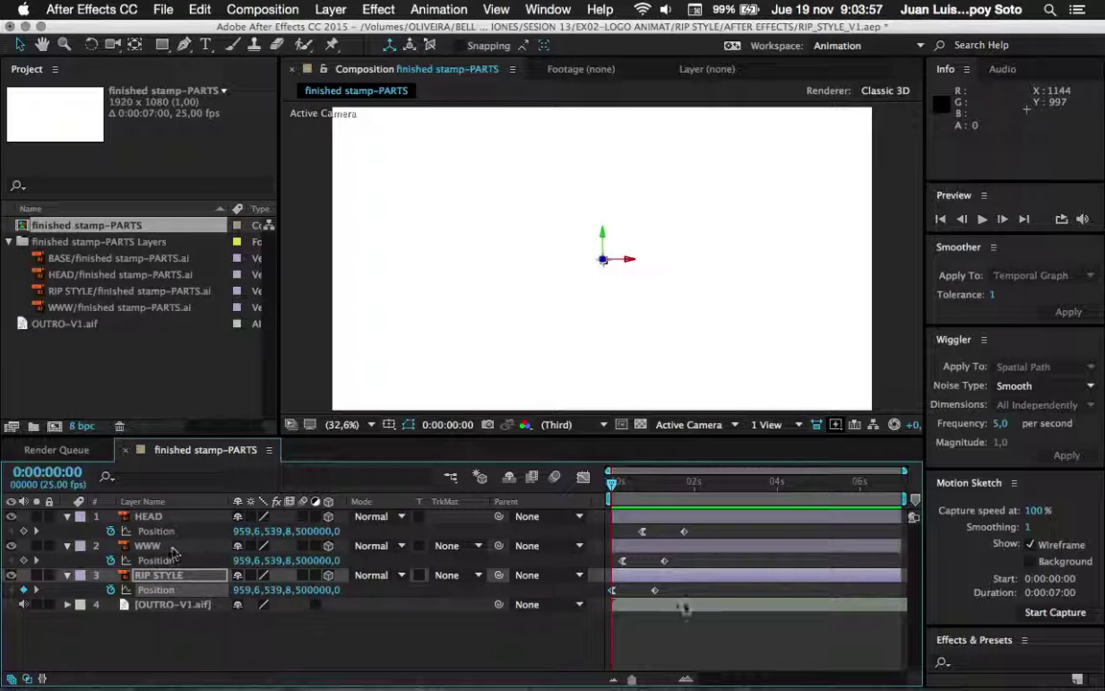
pyautogui.moveTo(622, 561)
pyautogui.mouseDown()
pyautogui.moveTo(612, 562)
pyautogui.moveTo(615, 532)
pyautogui.mouseUp()
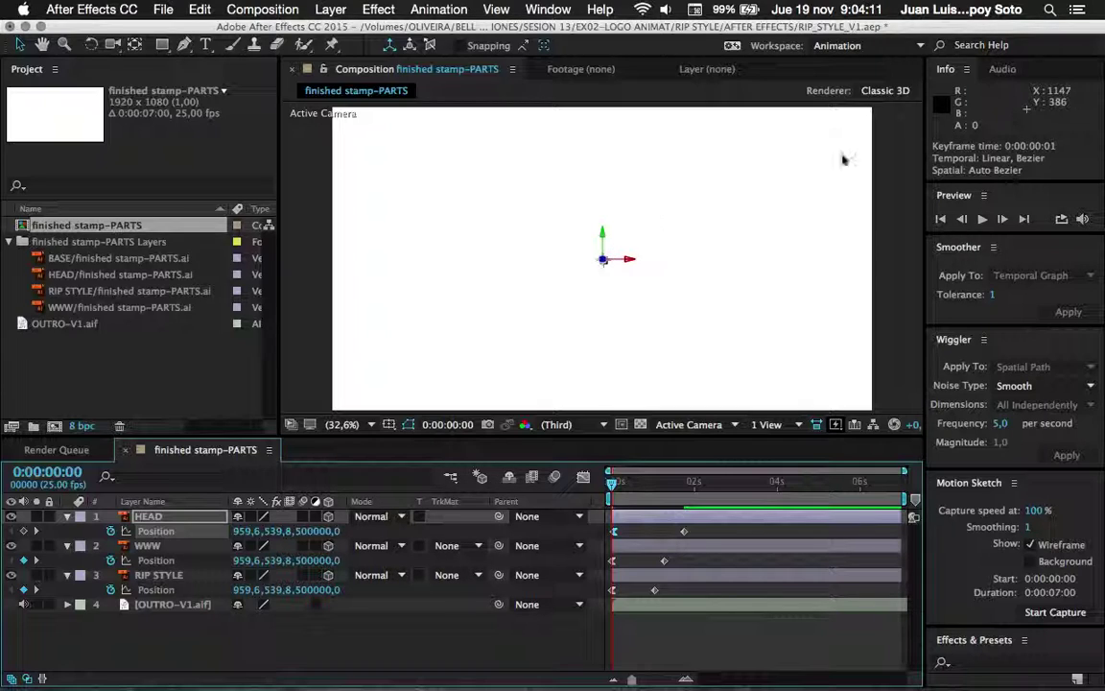
pyautogui.press('space')
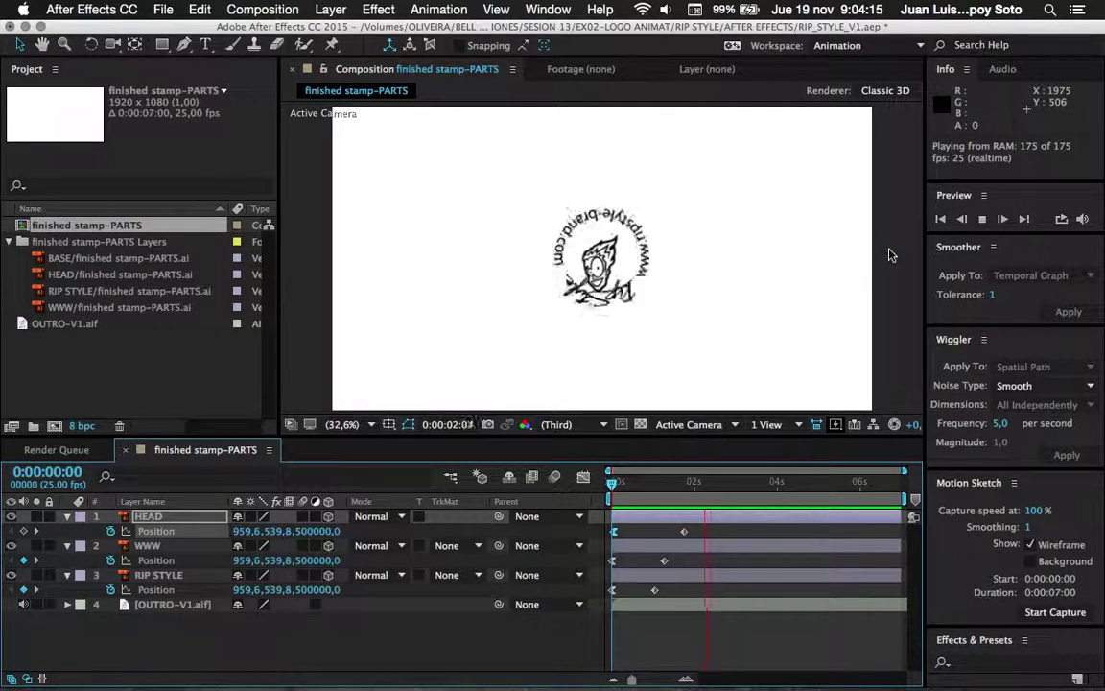
pyautogui.press('space')
pyautogui.moveTo(694, 489); pyautogui.dragTo(585, 488)
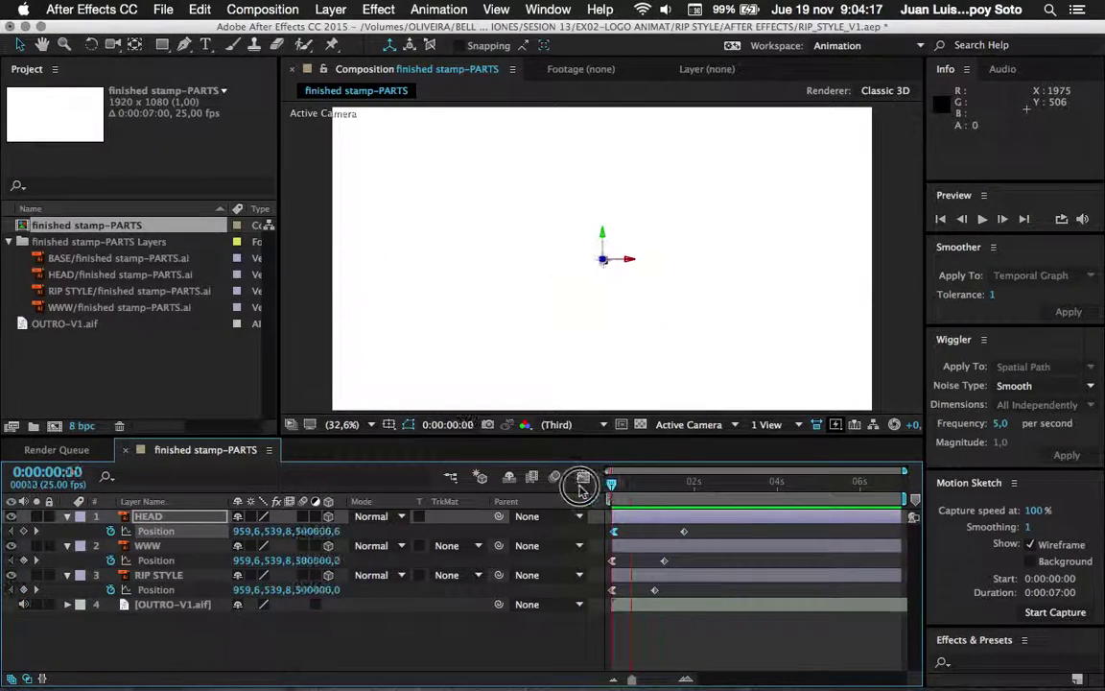
pyautogui.press('space')
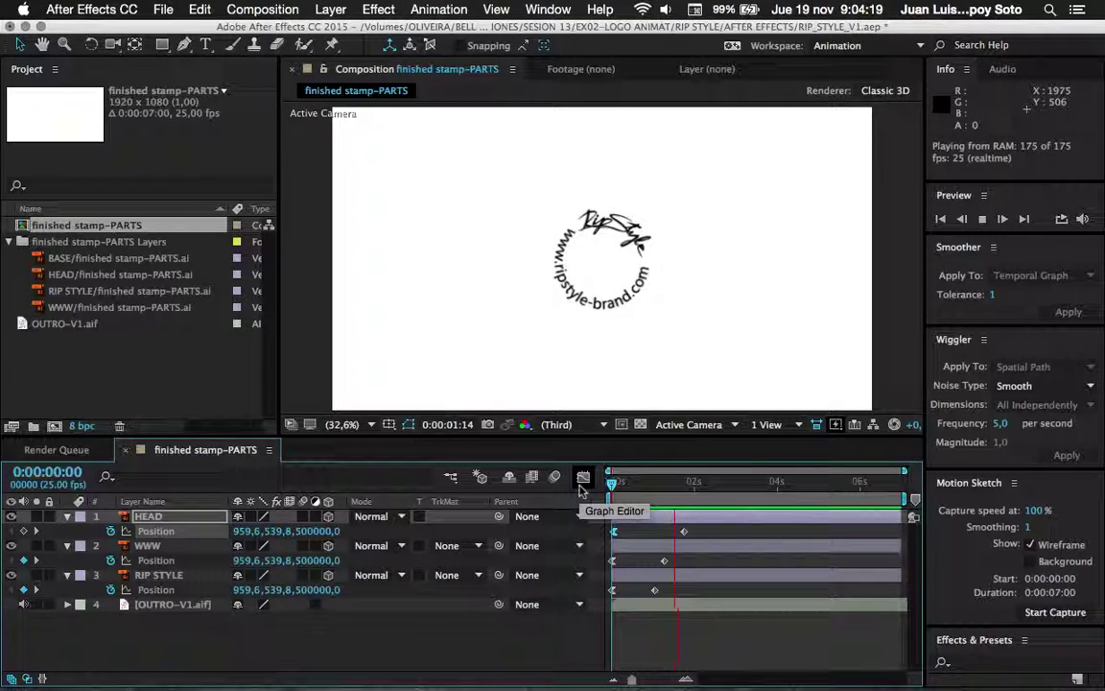
pyautogui.press('space')
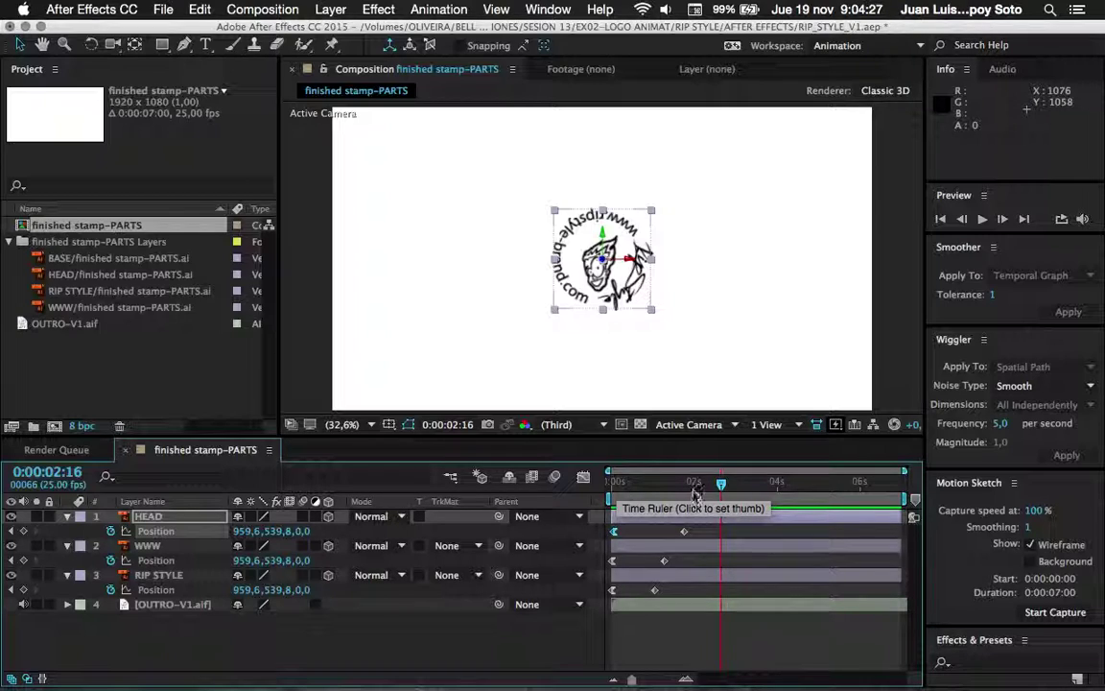
pyautogui.moveTo(693, 492); pyautogui.dragTo(612, 489)
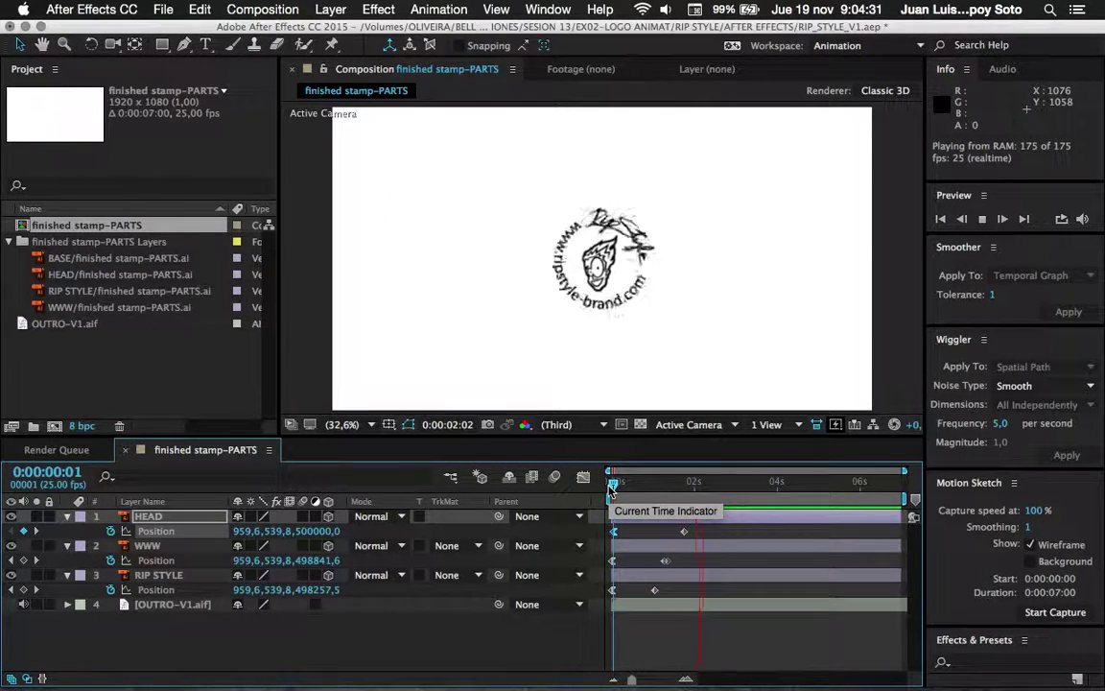
pyautogui.press('space')
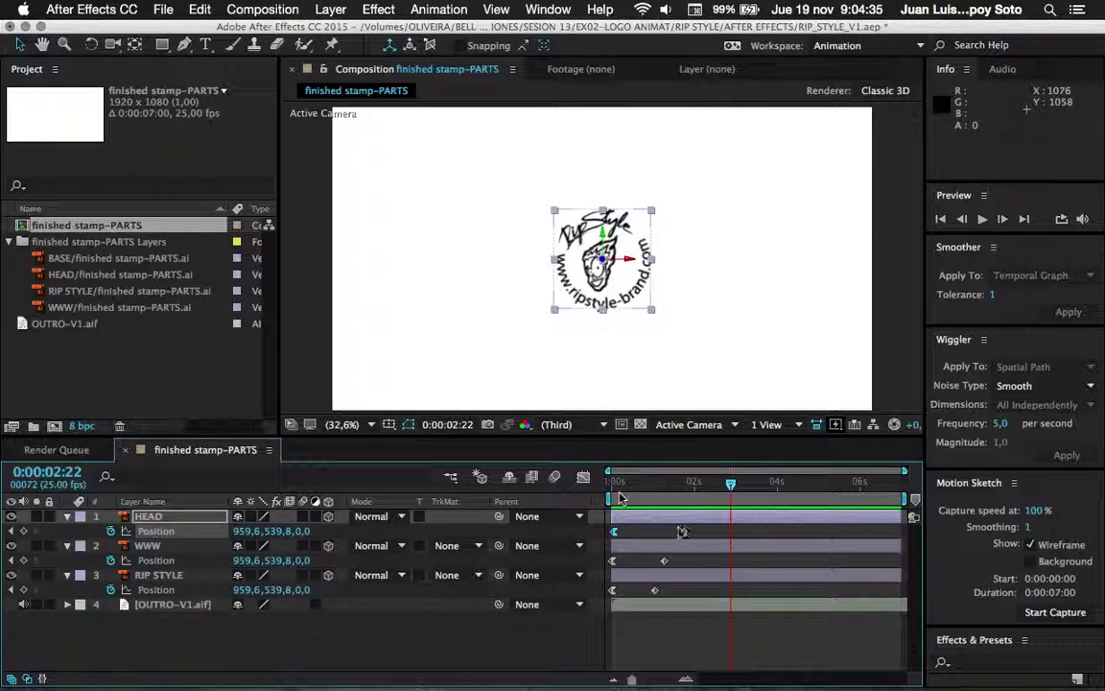
pyautogui.moveTo(641, 481); pyautogui.dragTo(606, 485)
pyautogui.press('space')
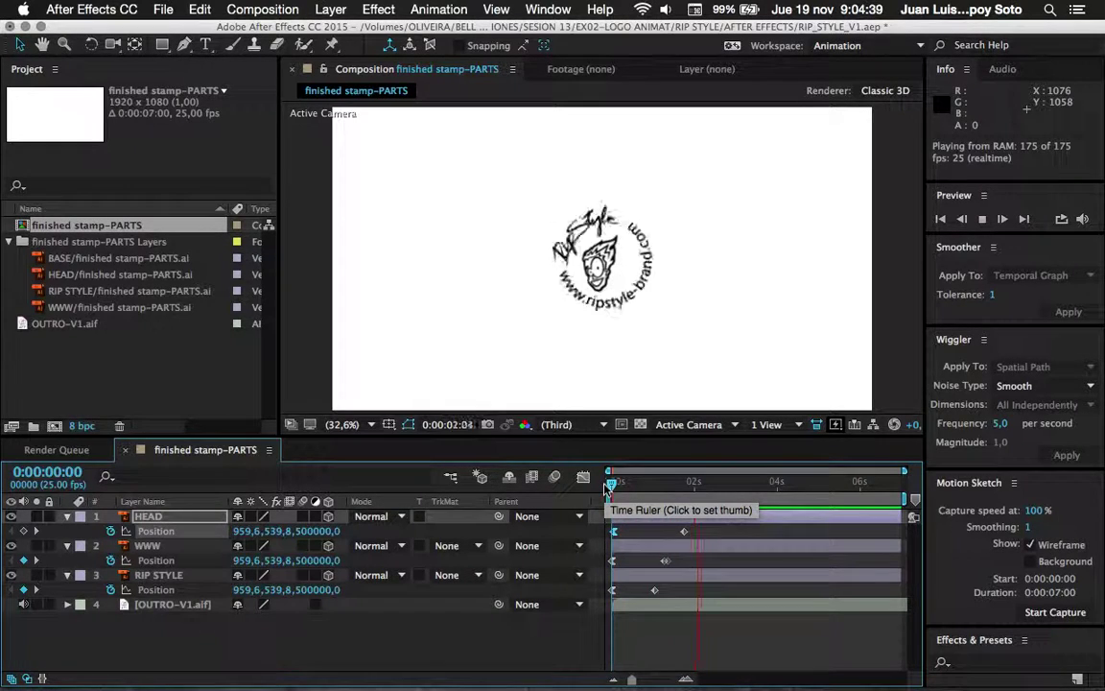
pyautogui.press('space')
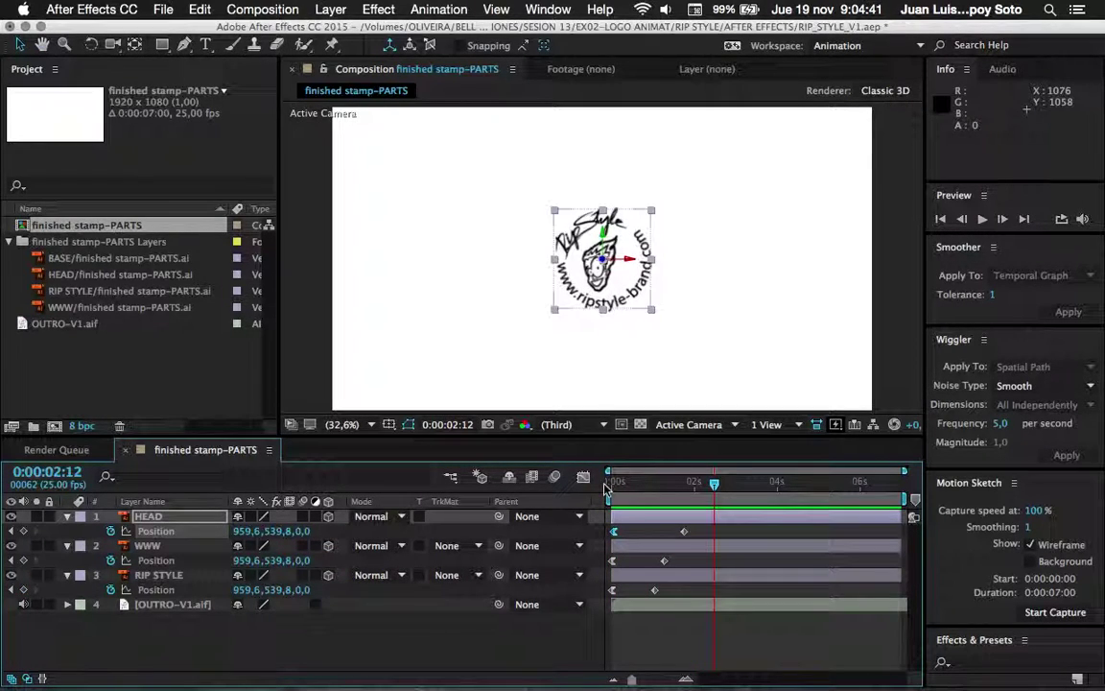
# Select WWW and RIP STYLE and scrub the stamp's rotation from 0:00:02:05 to 0:00:03:03.
pyautogui.click(152, 545)
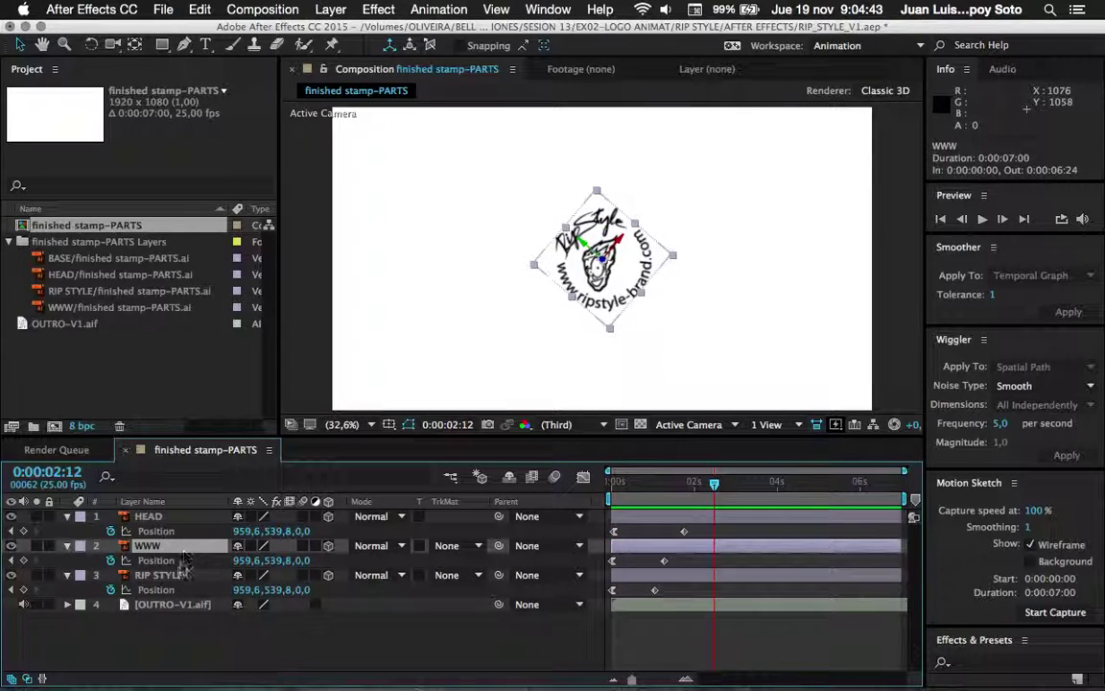
pyautogui.keyDown('shift'); pyautogui.click(159, 575); pyautogui.keyUp('shift')
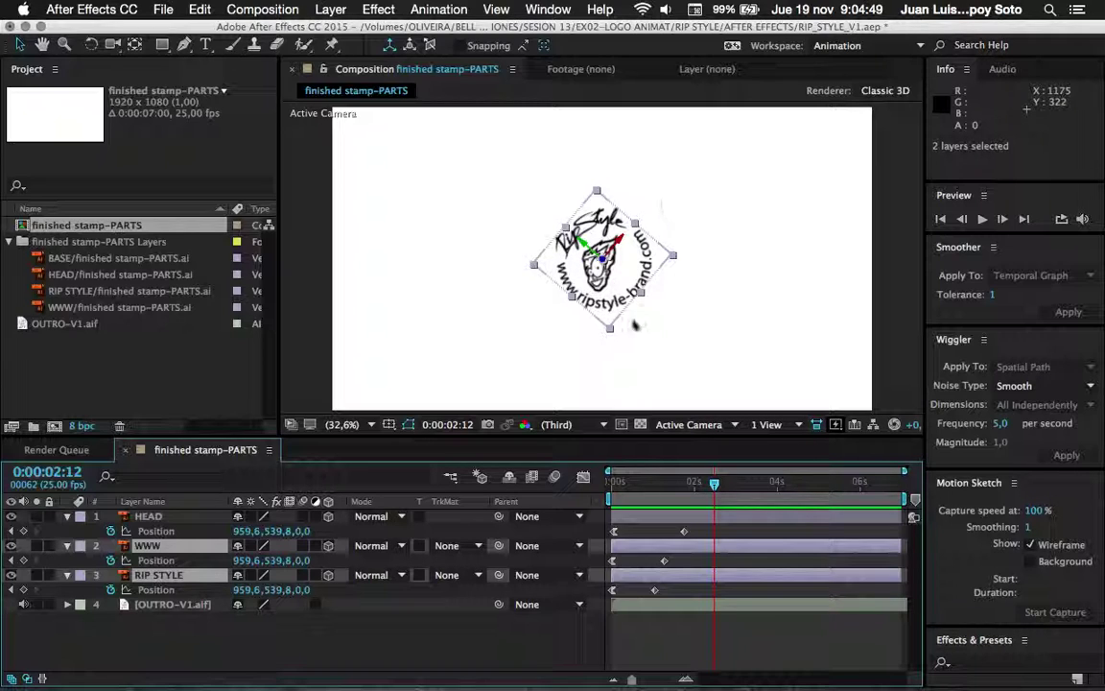
pyautogui.click(705, 484)
pyautogui.moveTo(705, 484); pyautogui.dragTo(724, 487)
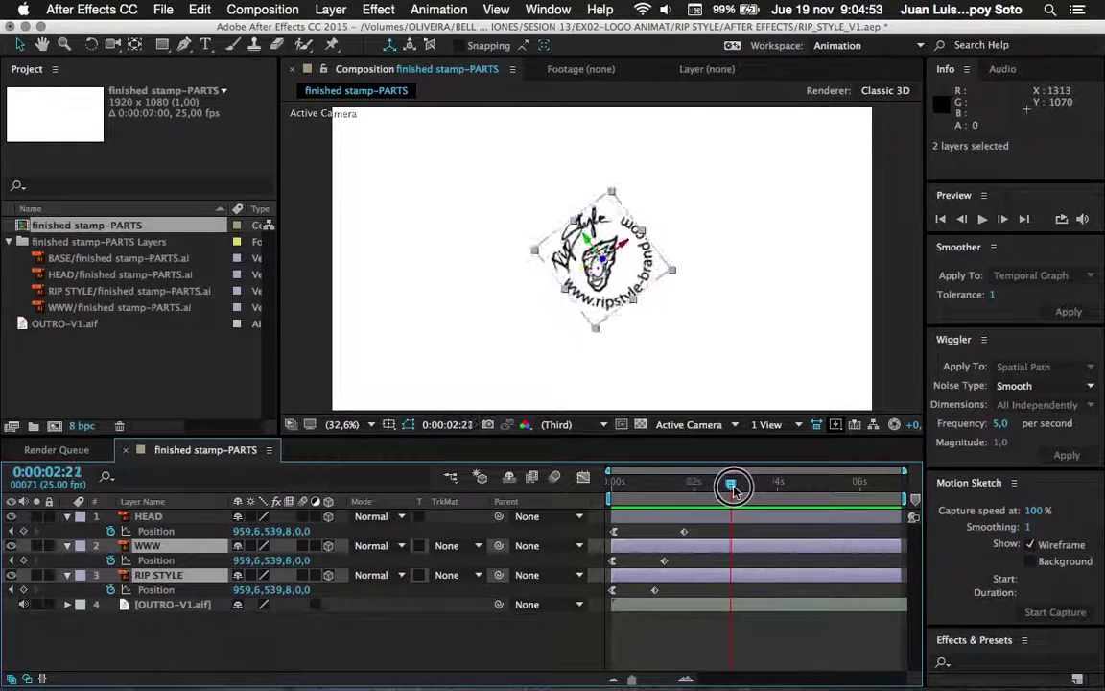
pyautogui.moveTo(724, 487); pyautogui.dragTo(740, 484)
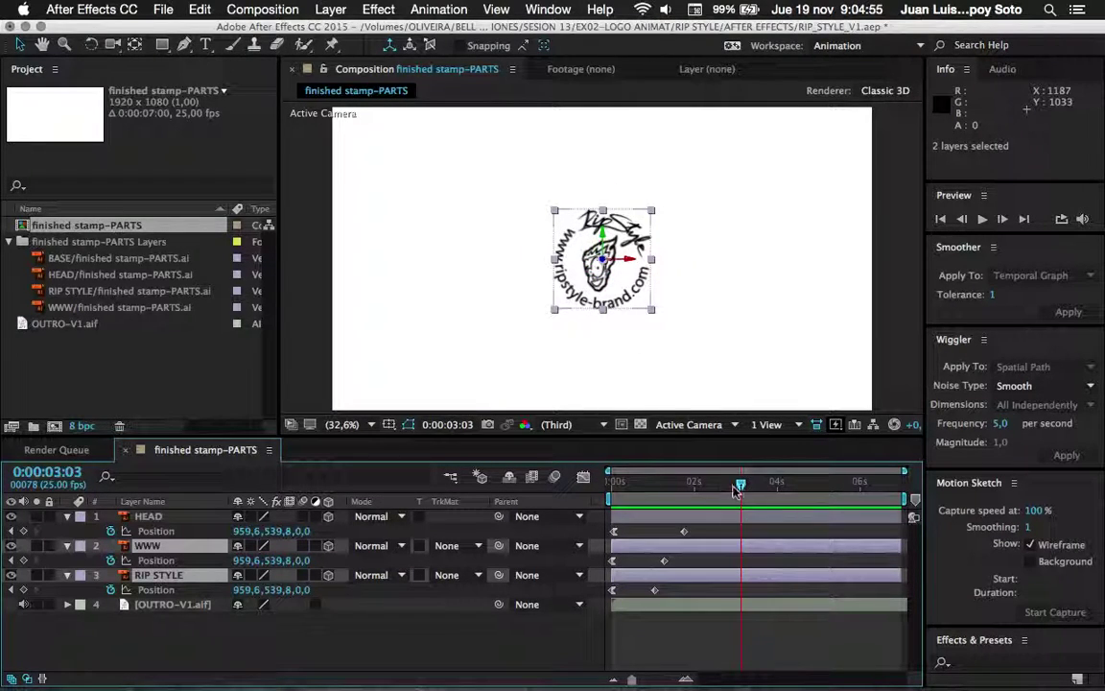
# Preview from 0:00:00:18, stop at 0:00:02:13, and reveal the layers' rotation properties.
pyautogui.click(642, 484)
pyautogui.press('space')
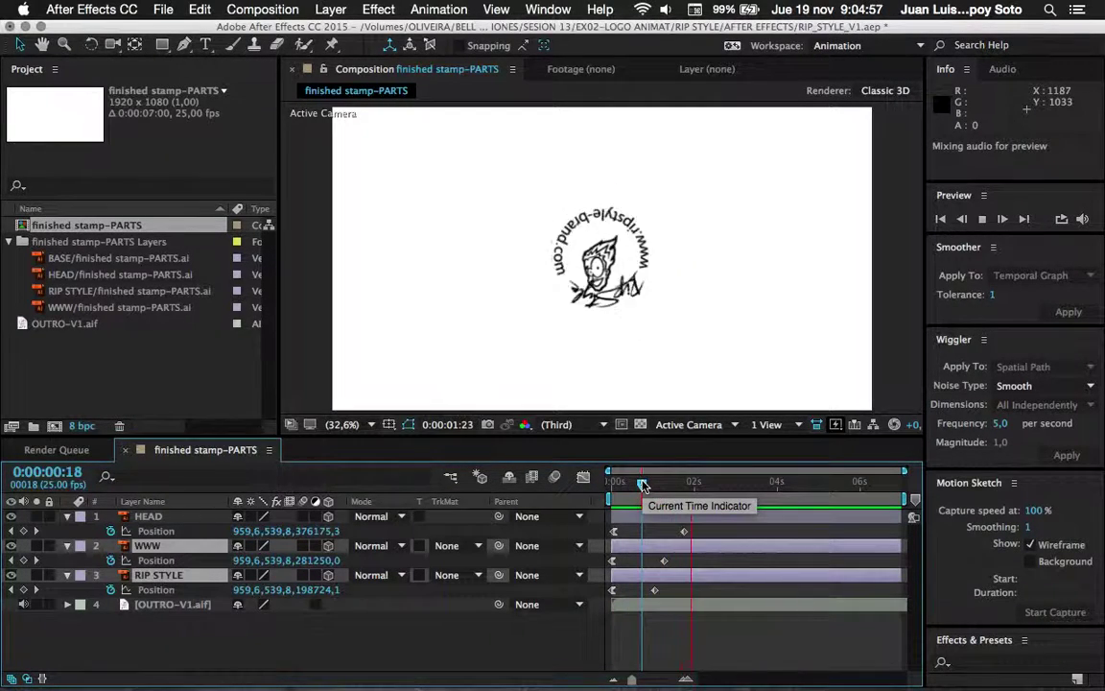
pyautogui.moveTo(642, 484); pyautogui.dragTo(714, 486)
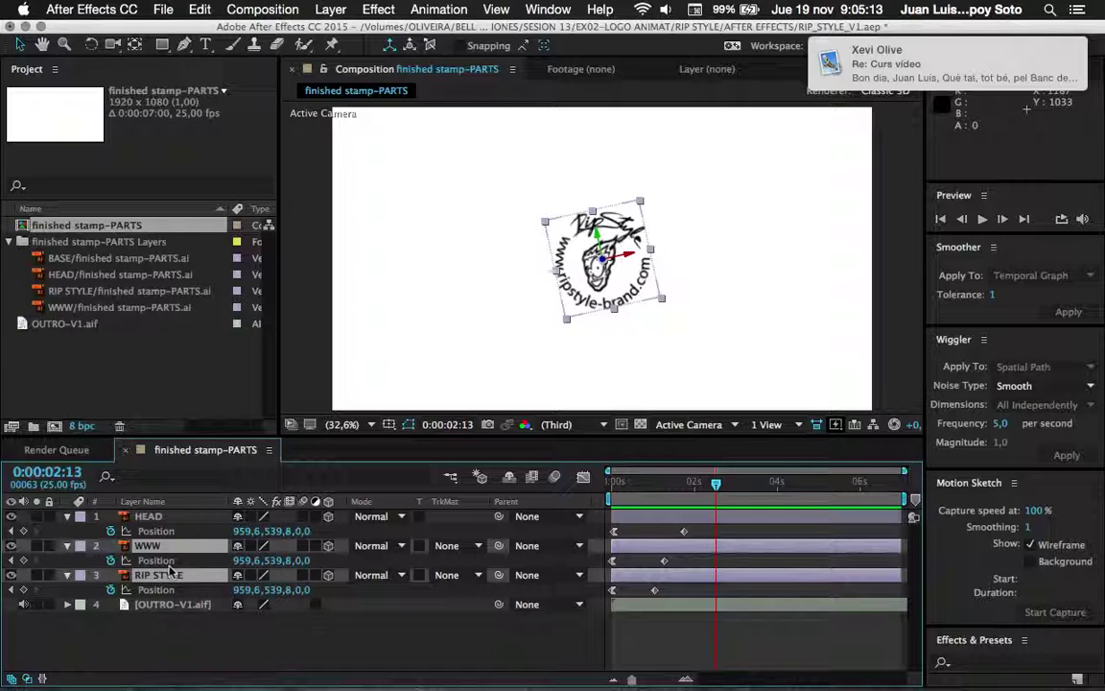
pyautogui.press('r')
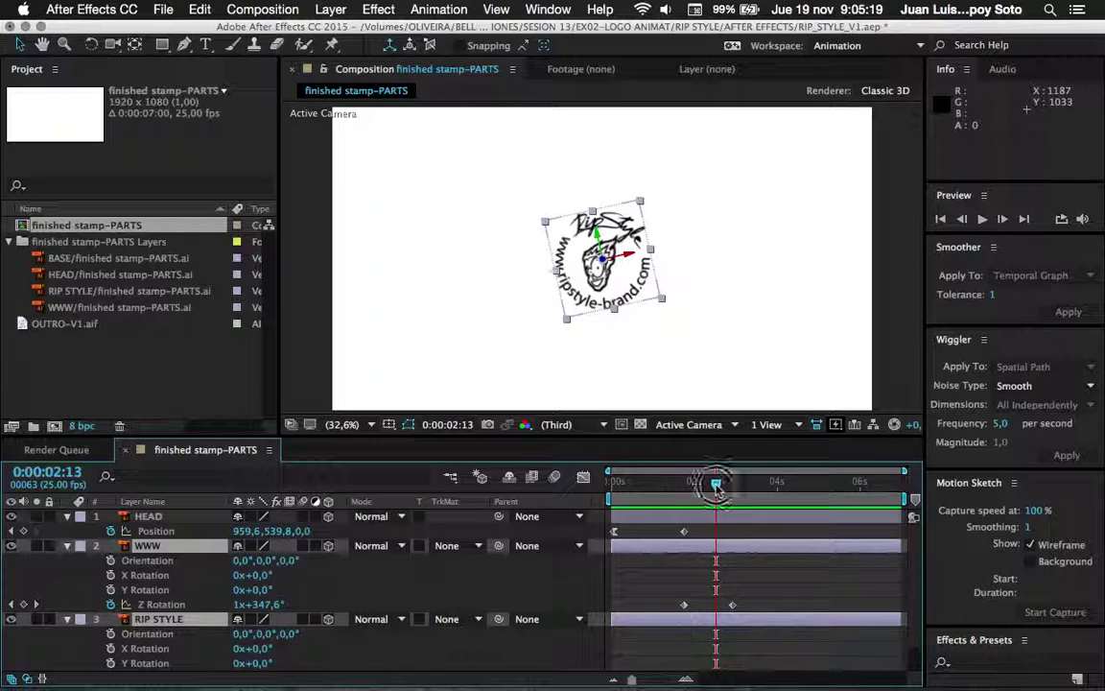
# Move to the final Z Rotation keyframe at 0:00:02:23 and scroll the timeline to show RIP STYLE.
pyautogui.moveTo(716, 484); pyautogui.dragTo(729, 487)
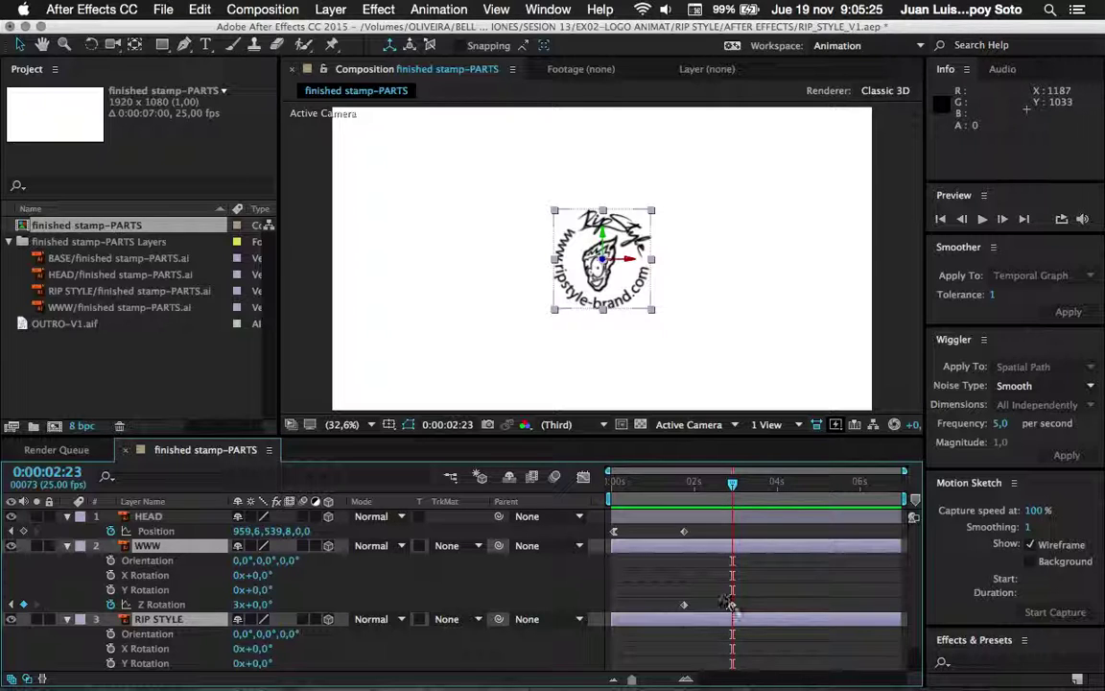
pyautogui.moveTo(913, 606); pyautogui.dragTo(914, 635)
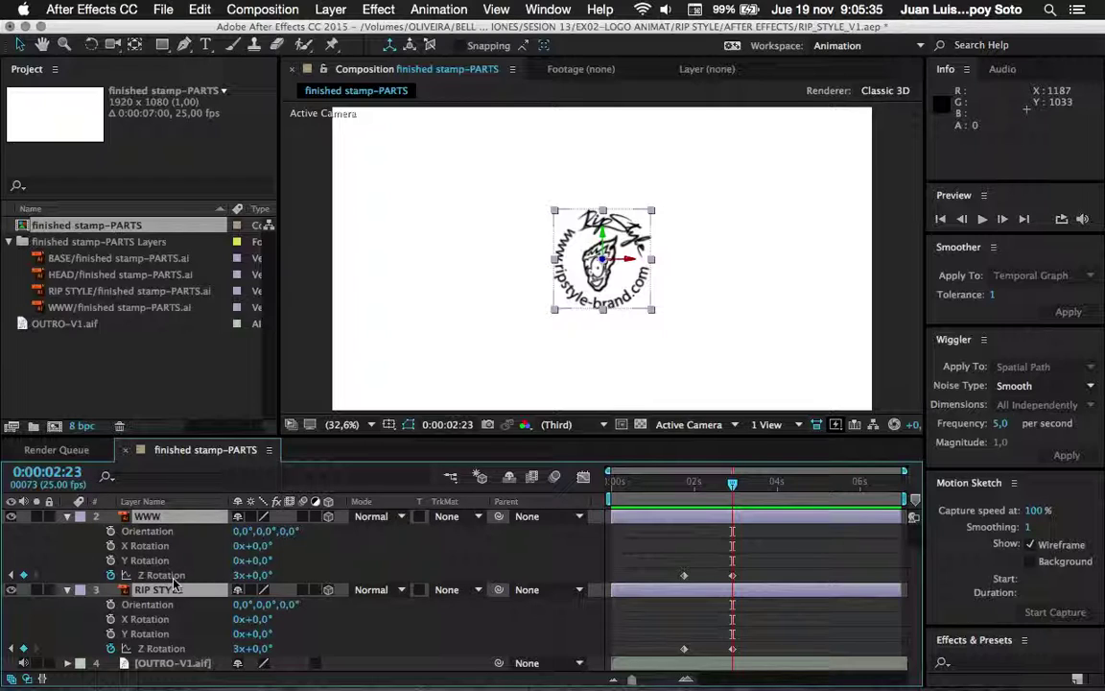
# Apply Easy Ease In to WWW's and RIP STYLE's final Z Rotation keyframes, then scrub back to check.
pyautogui.click(731, 576)
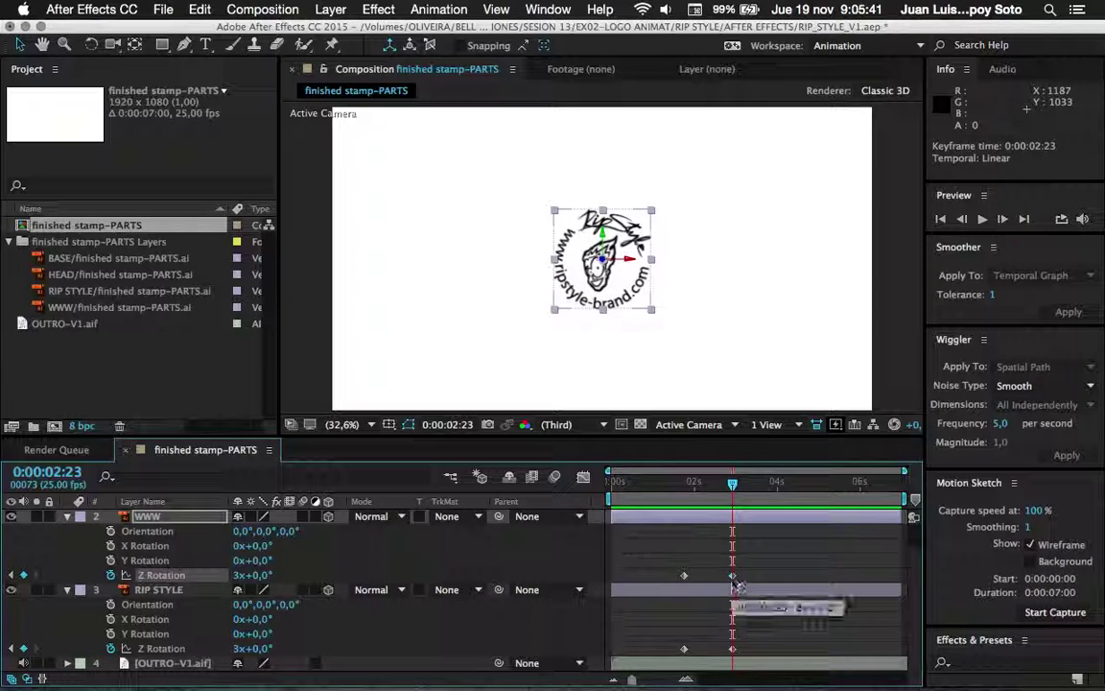
pyautogui.rightClick(731, 577)
pyautogui.moveTo(788, 672)
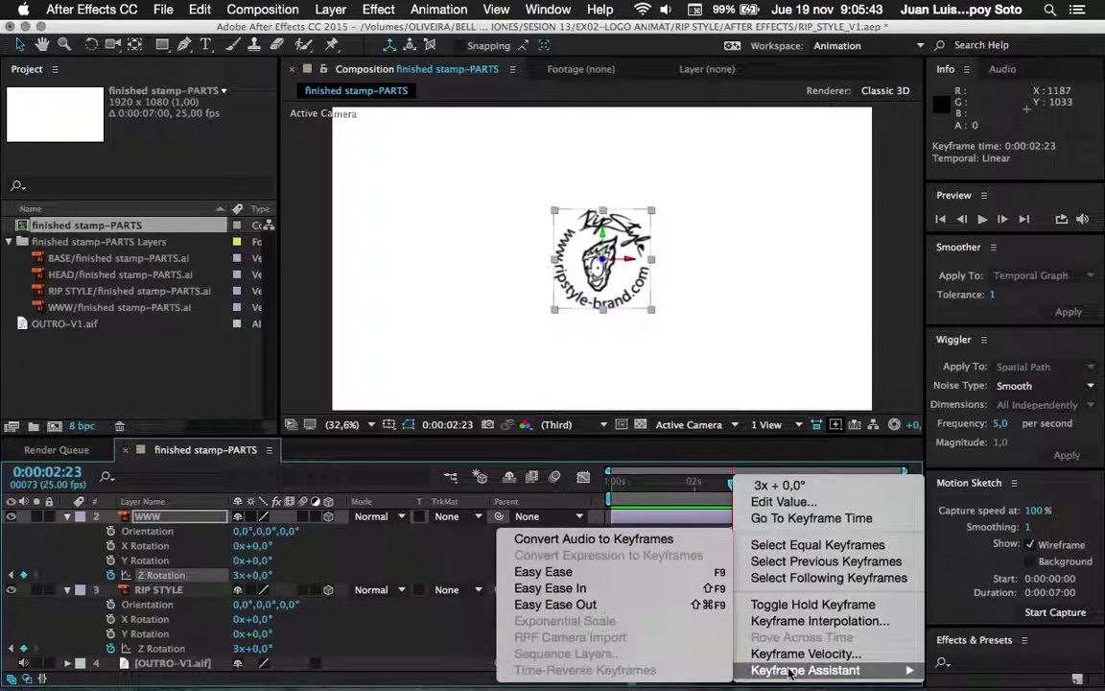
pyautogui.click(550, 588)
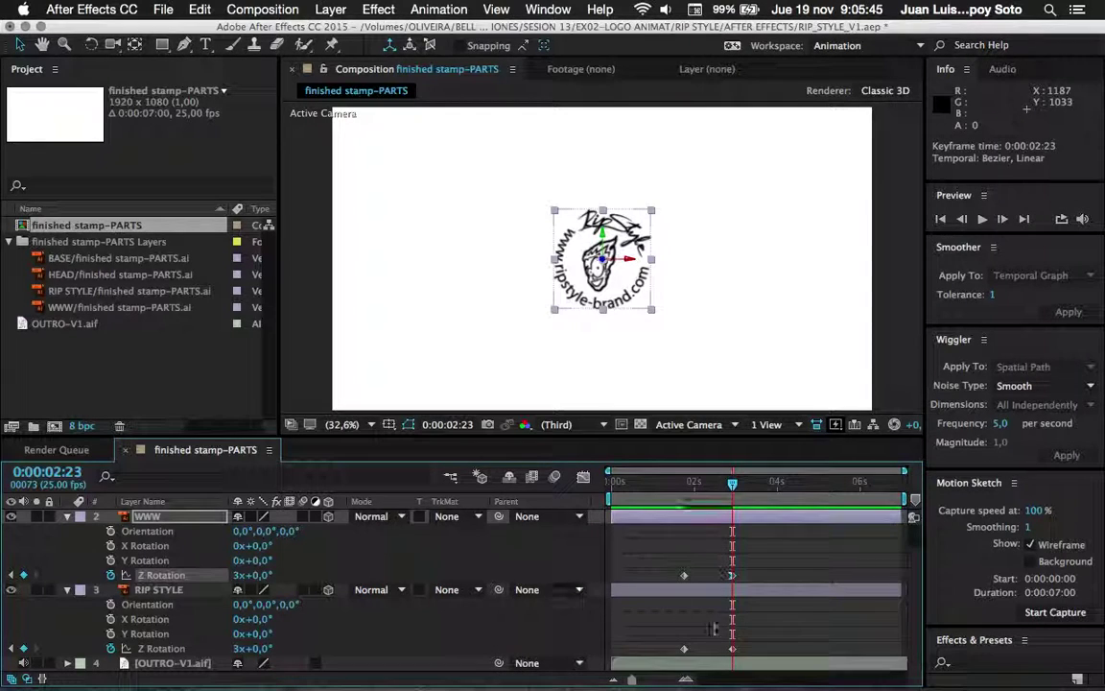
pyautogui.rightClick(733, 650)
pyautogui.moveTo(806, 670)
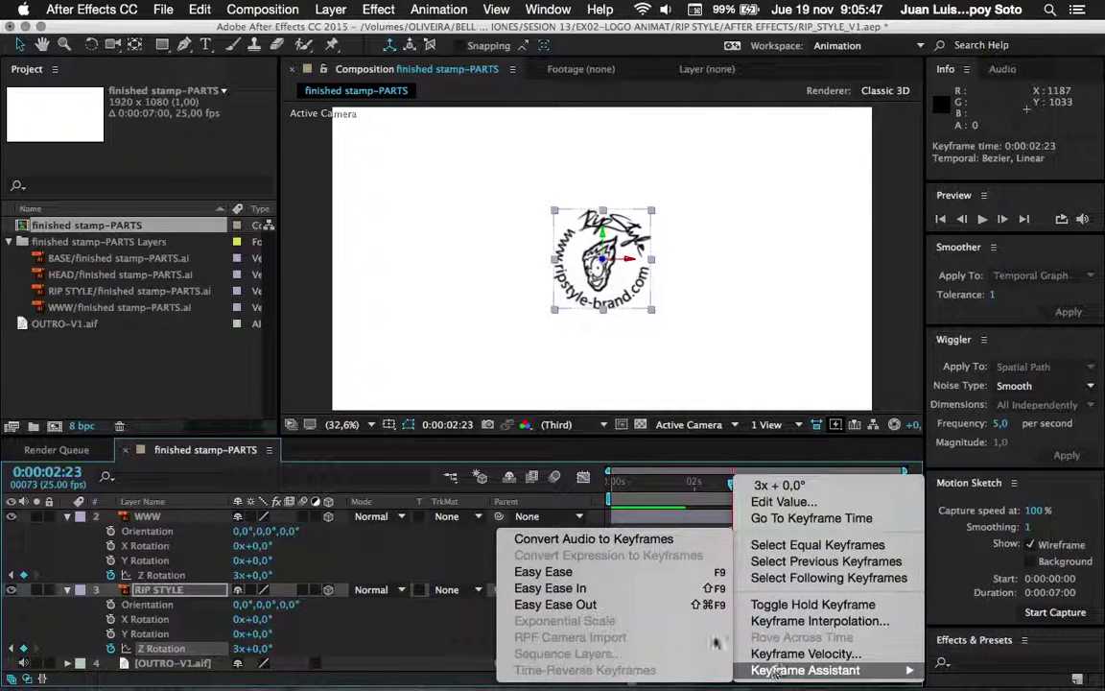
pyautogui.click(573, 591)
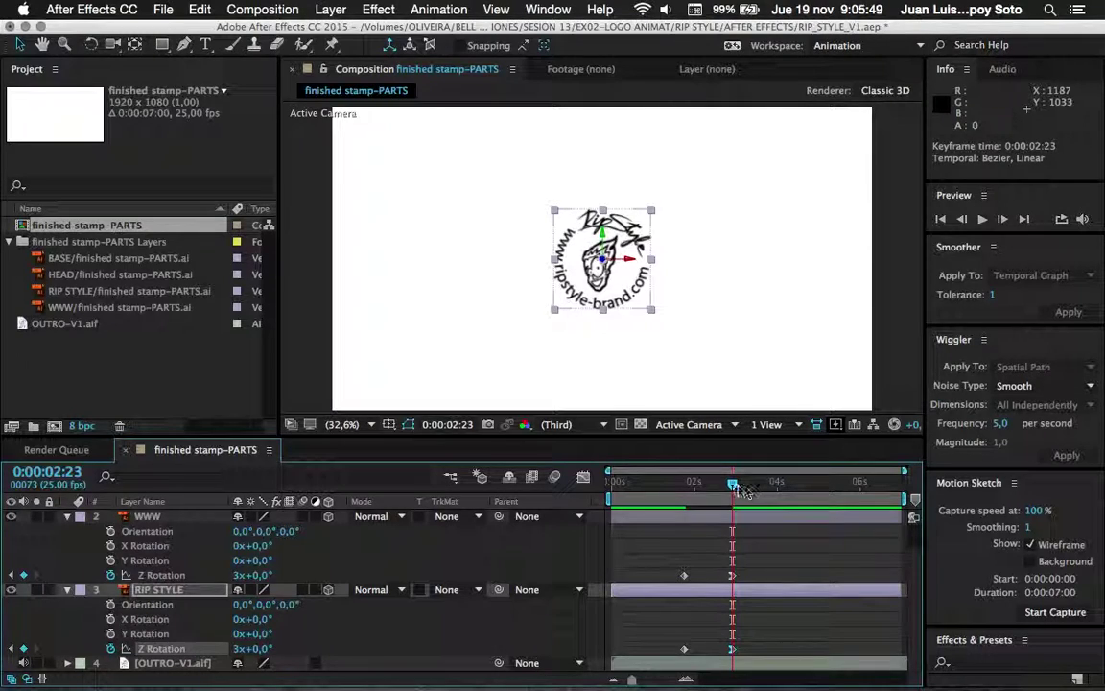
pyautogui.moveTo(732, 484); pyautogui.dragTo(618, 485)
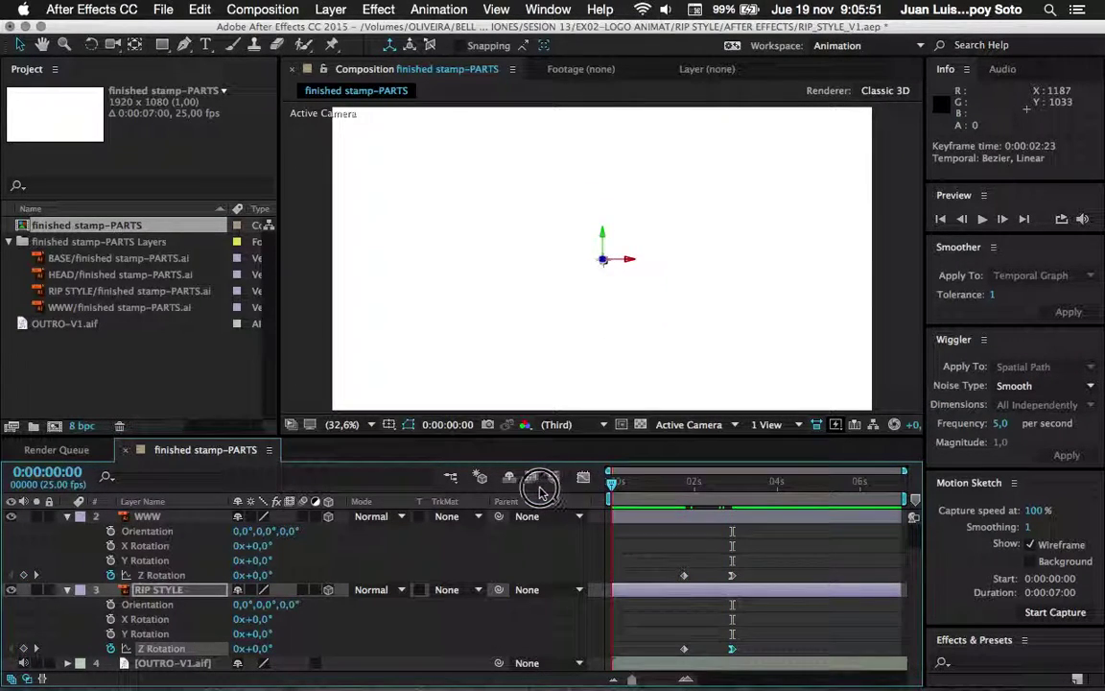
pyautogui.press('space')
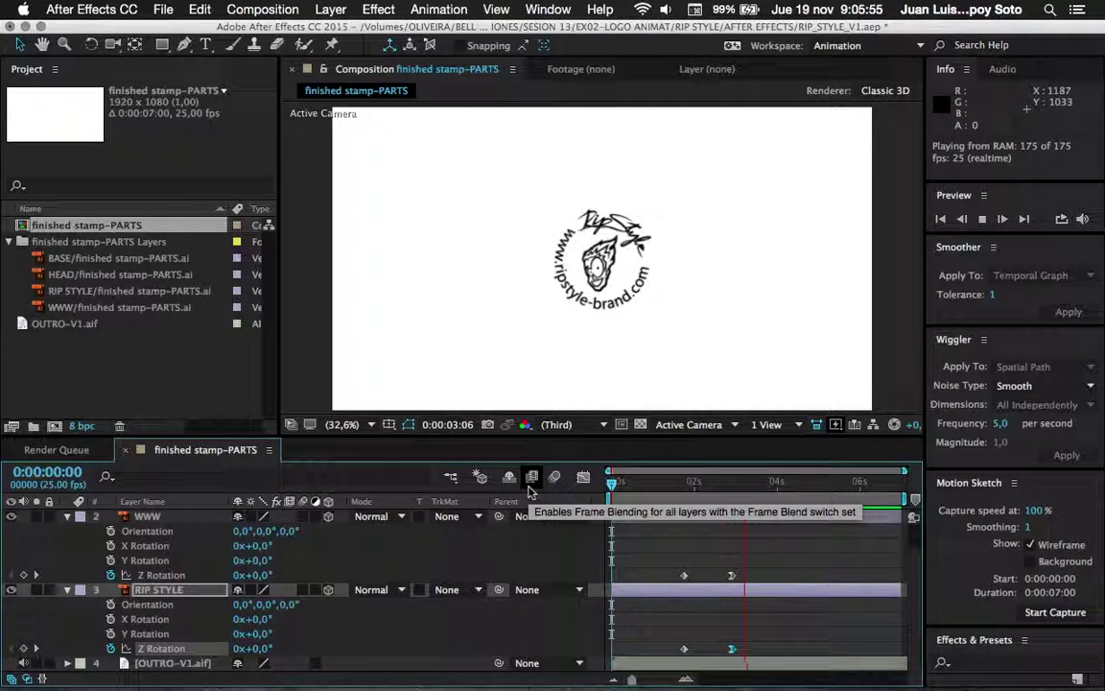
pyautogui.press('space')
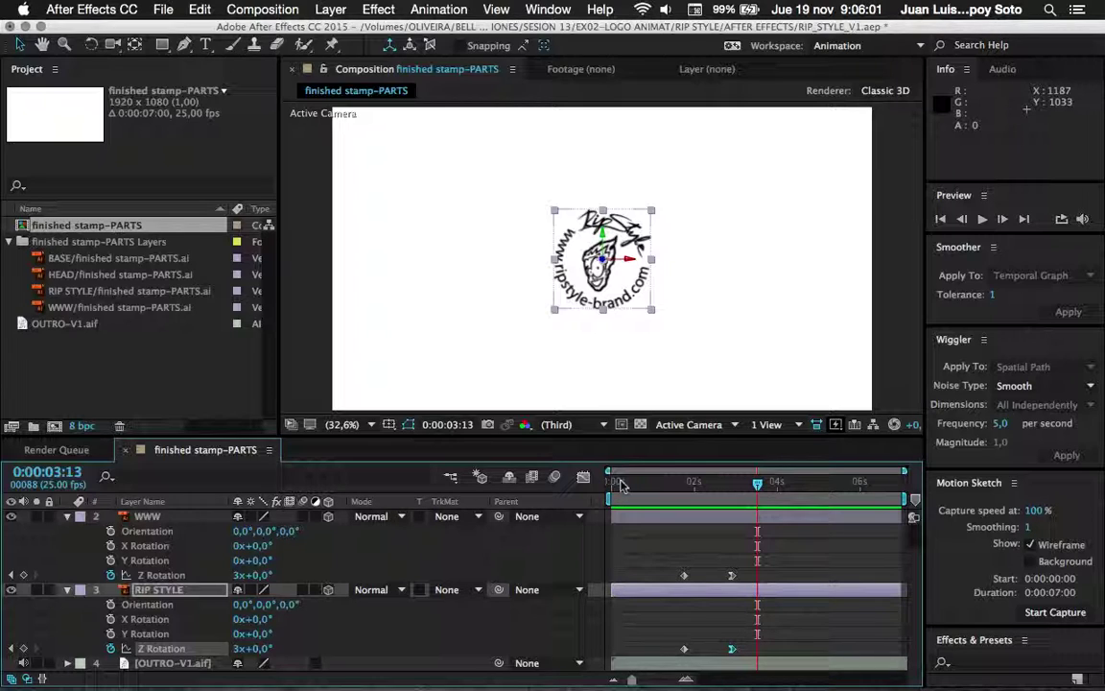
pyautogui.press('Home')
pyautogui.press('space')
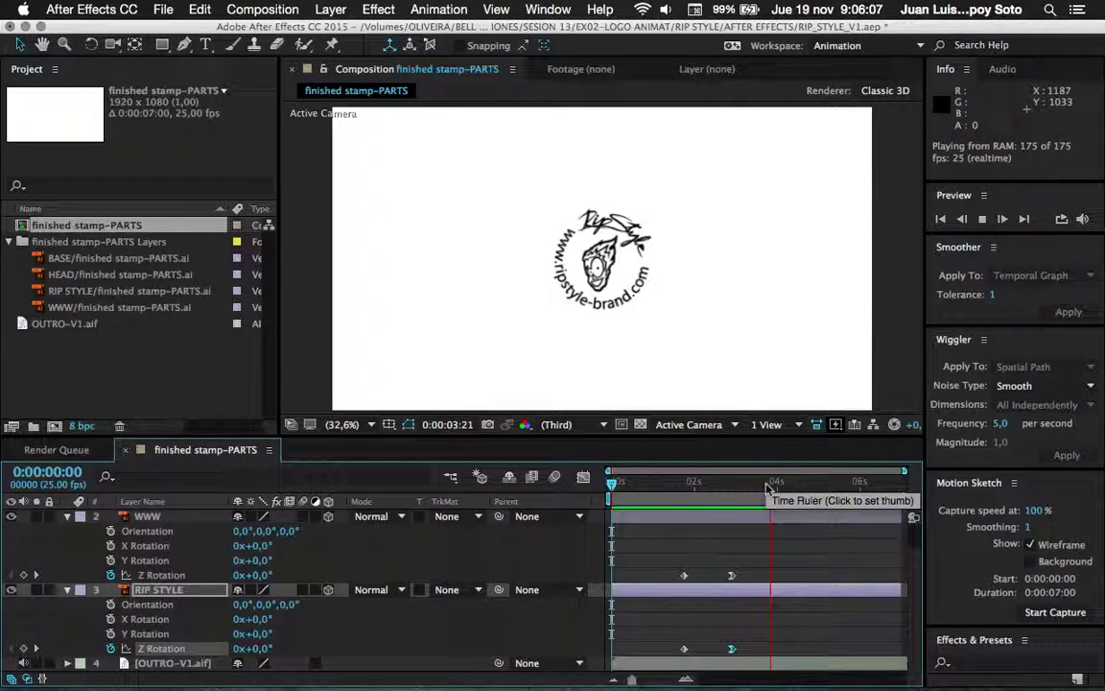
pyautogui.press('space')
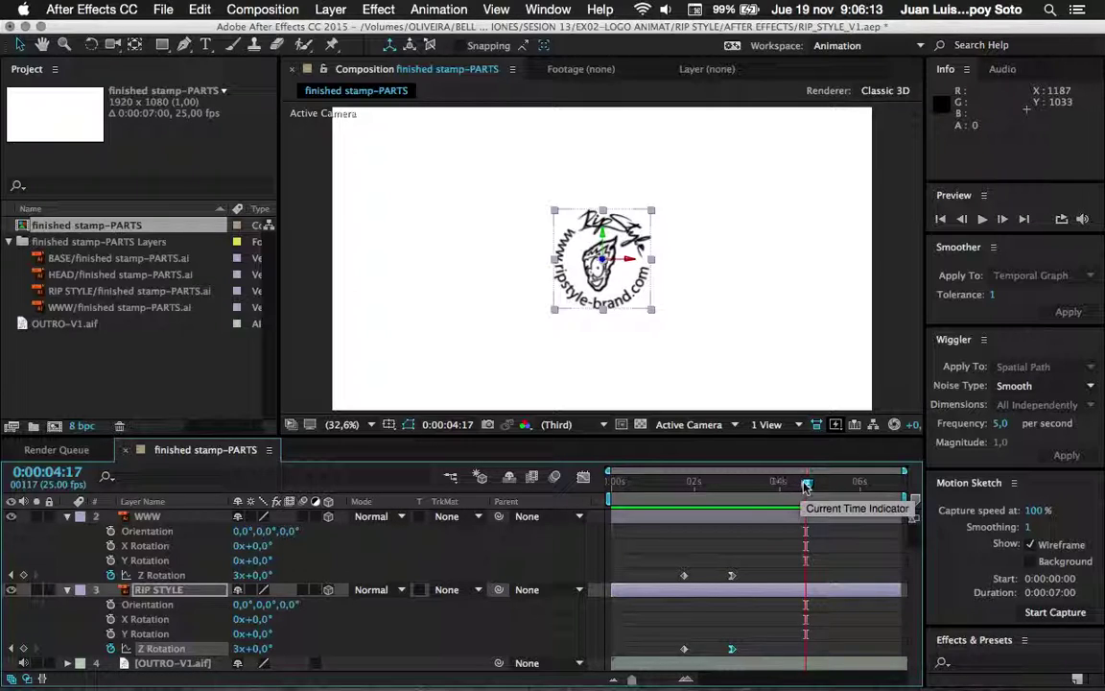
pyautogui.moveTo(806, 484); pyautogui.dragTo(526, 494)
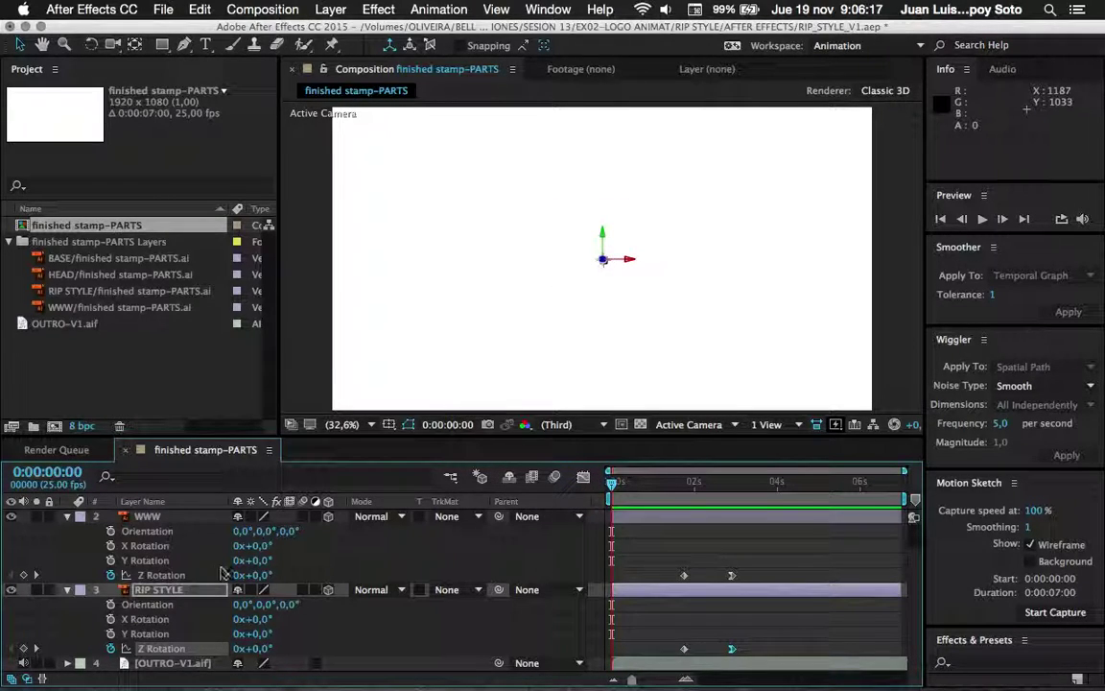
# Select WWW's and RIP STYLE's Z Rotation keyframes and inspect their speed graph.
pyautogui.click(158, 575)
pyautogui.keyDown('shift'); pyautogui.click(161, 648); pyautogui.keyUp('shift')
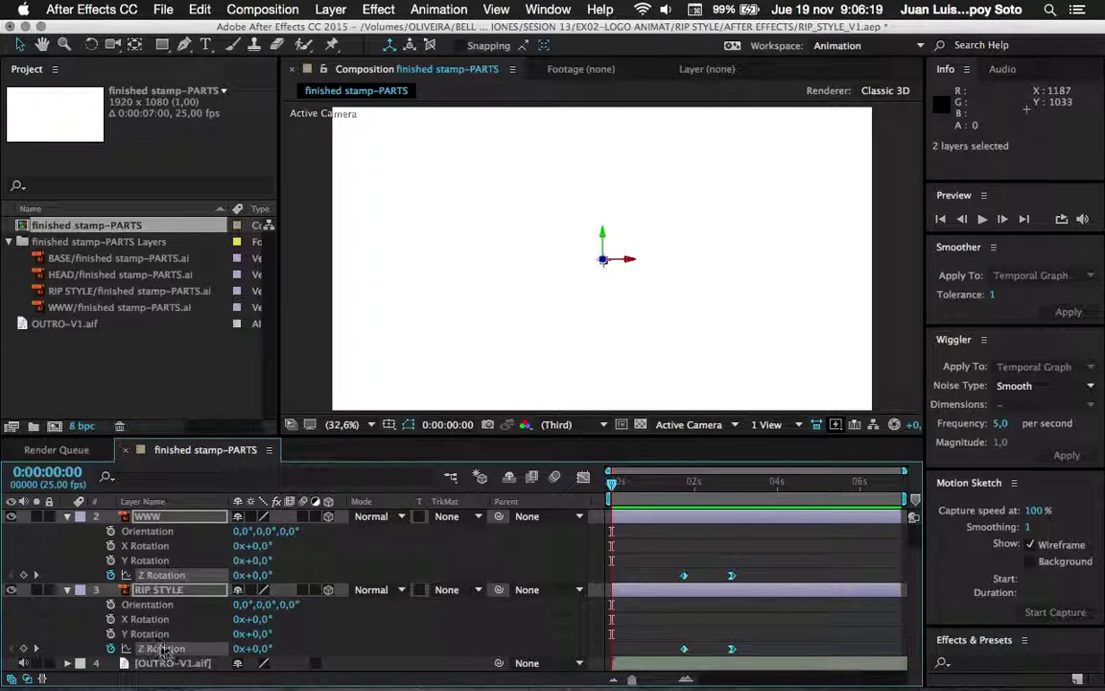
pyautogui.click(582, 480)
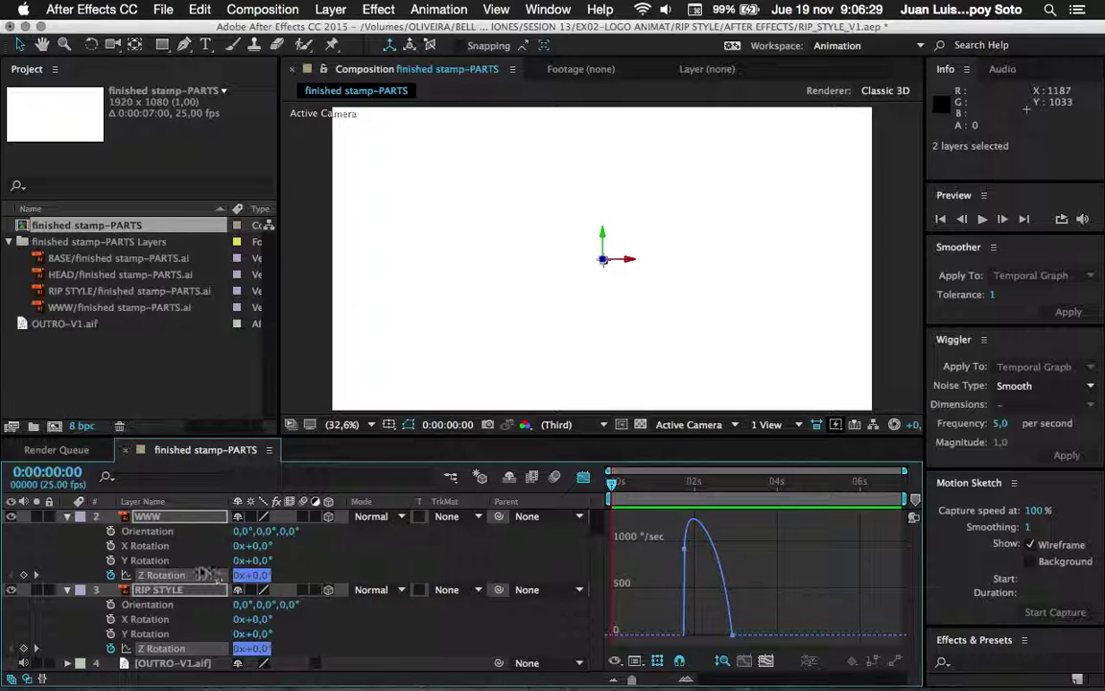
pyautogui.click(583, 477)
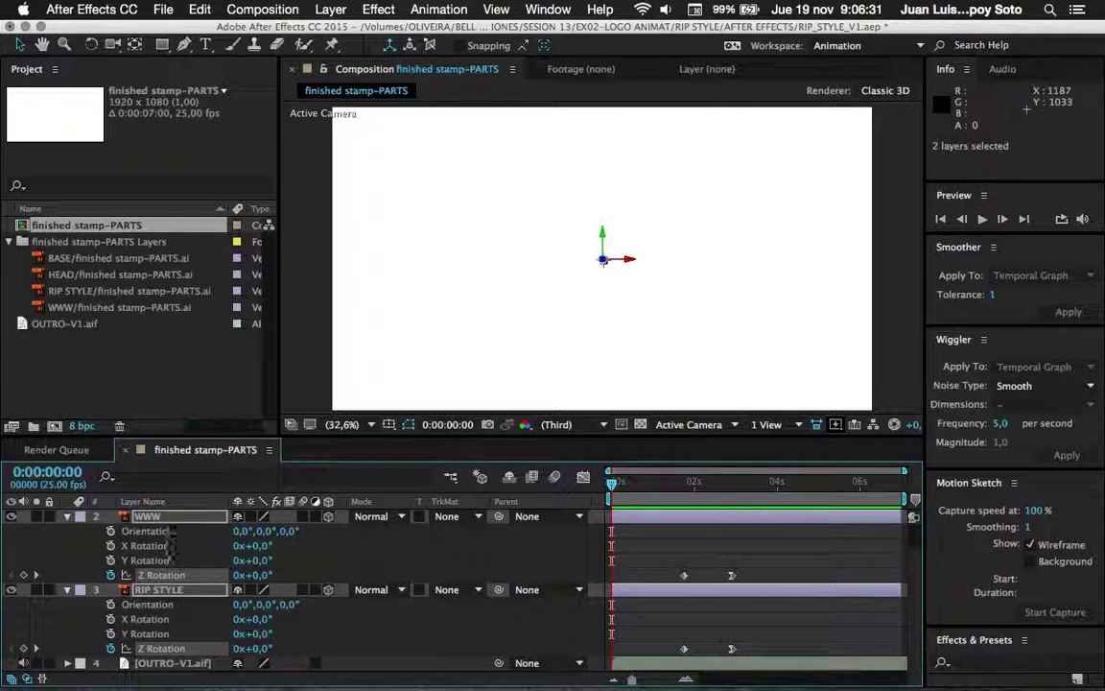
# Collapse the layers and show only Position for HEAD, WWW and RIP STYLE.
pyautogui.click(69, 590)
pyautogui.click(68, 516)
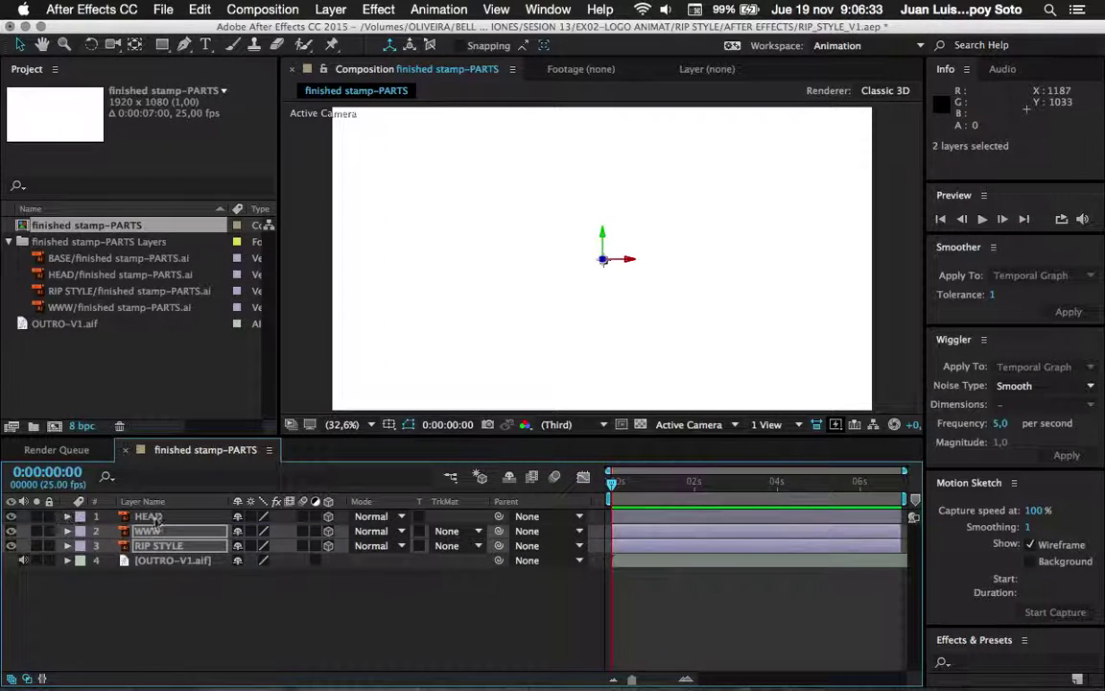
pyautogui.click(146, 516)
pyautogui.keyDown('shift'); pyautogui.click(161, 546); pyautogui.keyUp('shift')
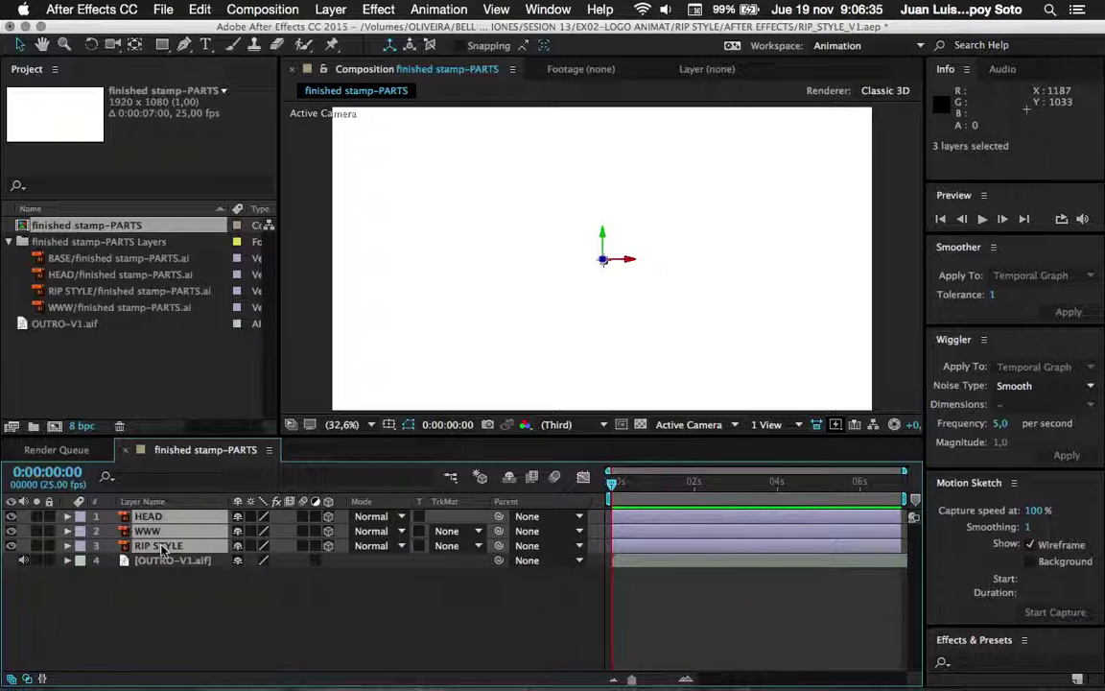
pyautogui.press('p')
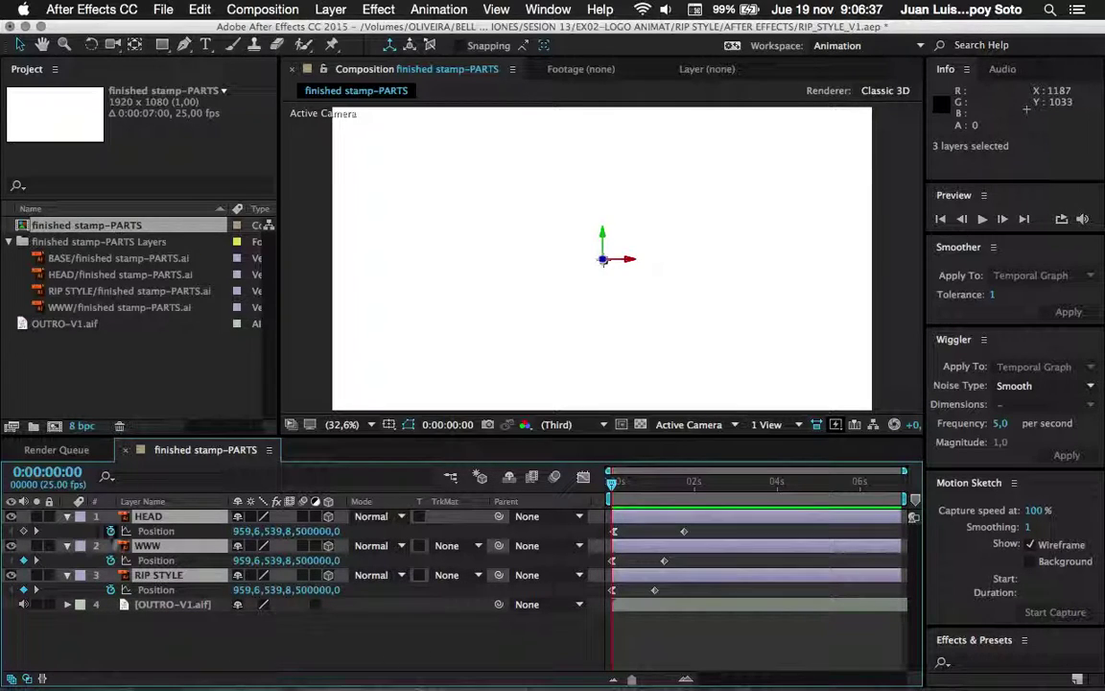
# In the speed graph, compare the Position curves of HEAD, WWW and RIP STYLE, ending on HEAD's.
pyautogui.click(585, 478)
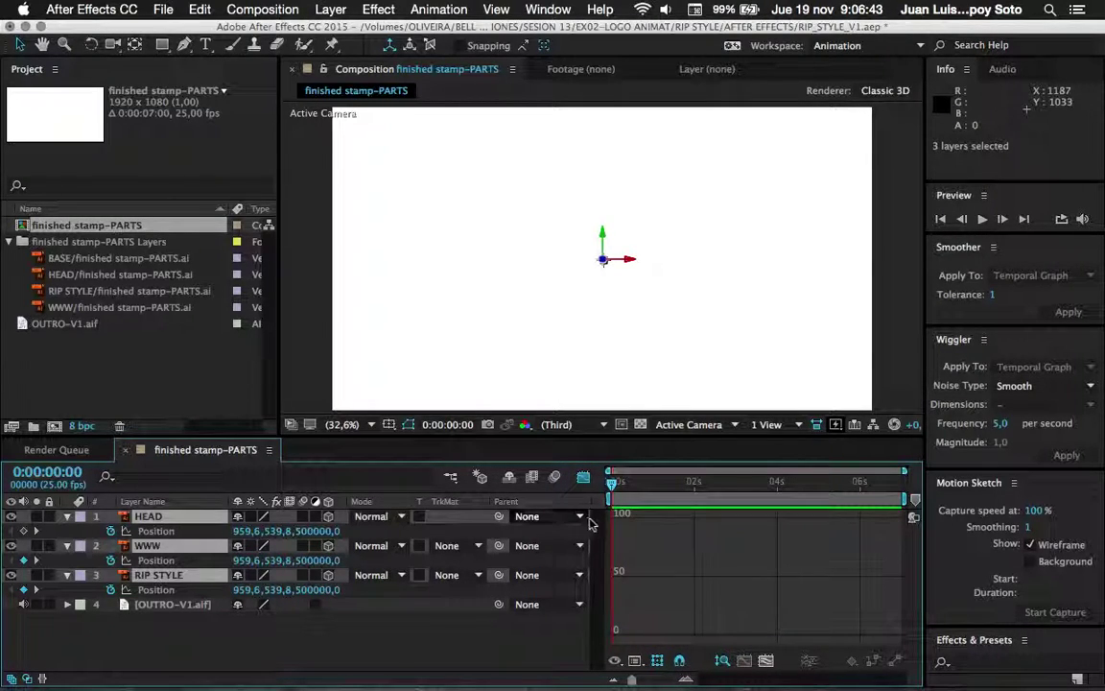
pyautogui.click(163, 534)
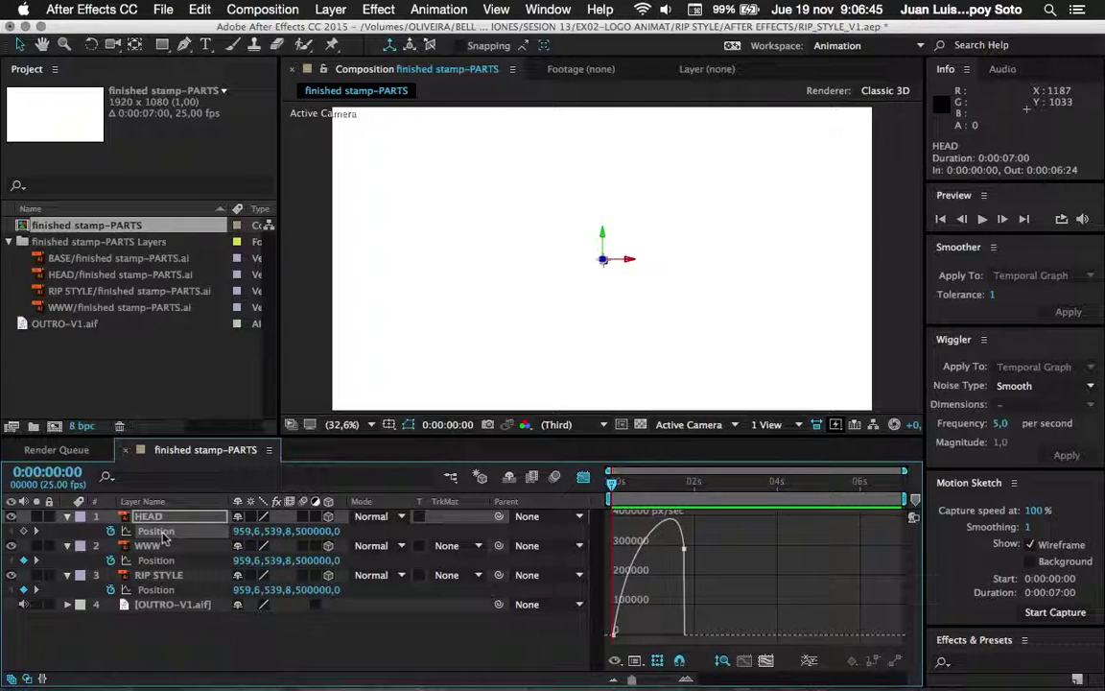
pyautogui.click(156, 560)
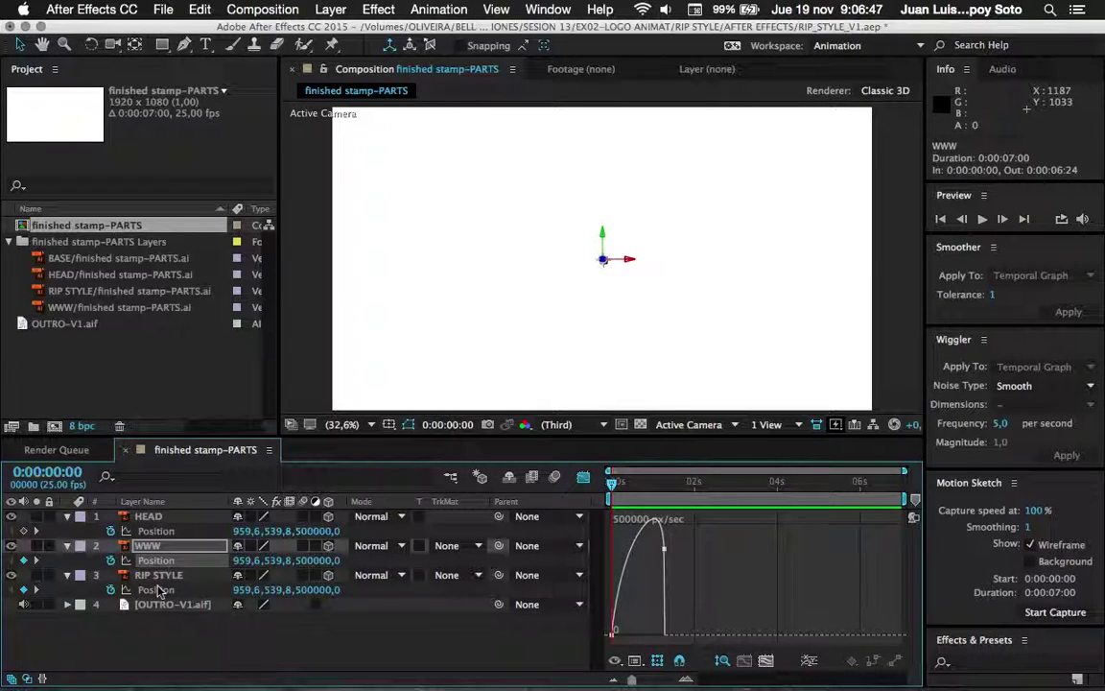
pyautogui.click(156, 590)
pyautogui.click(156, 532)
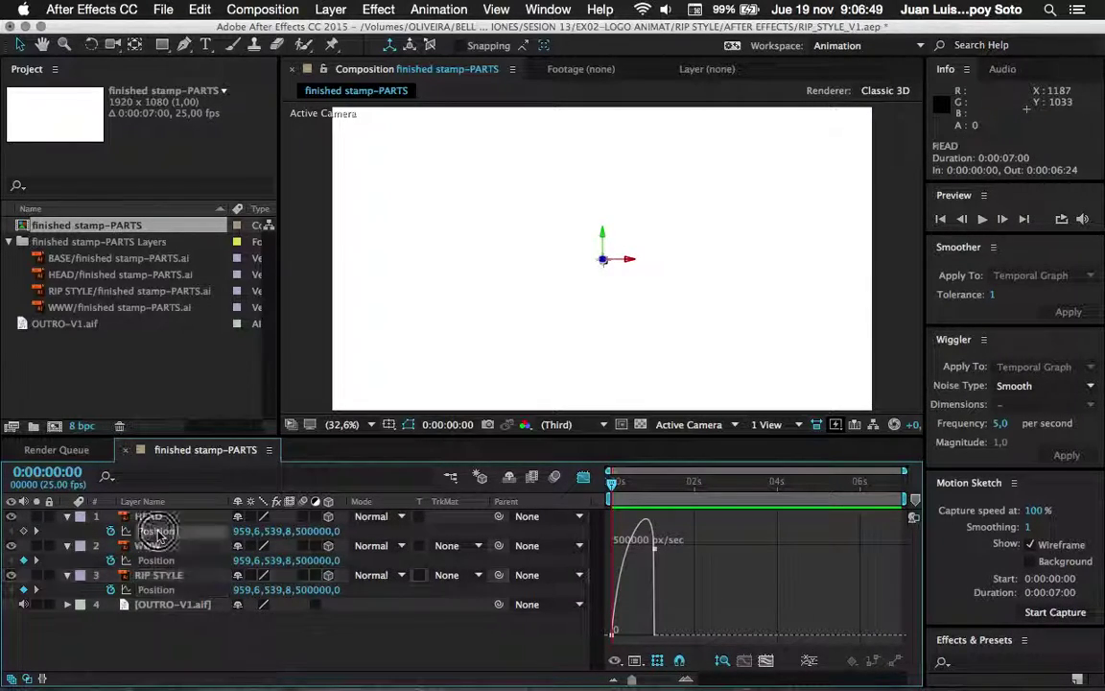
# Lengthen HEAD's first Position keyframe influence and cut the final keyframe's influence to 0.01%.
pyautogui.click(615, 634)
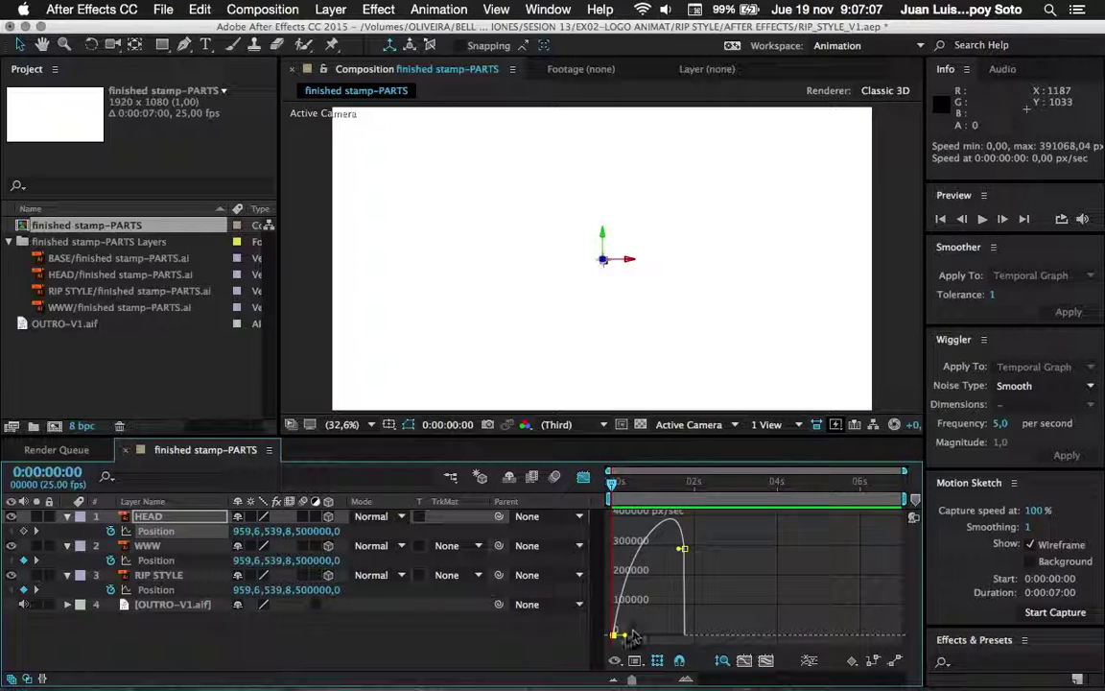
pyautogui.moveTo(622, 634); pyautogui.dragTo(649, 633)
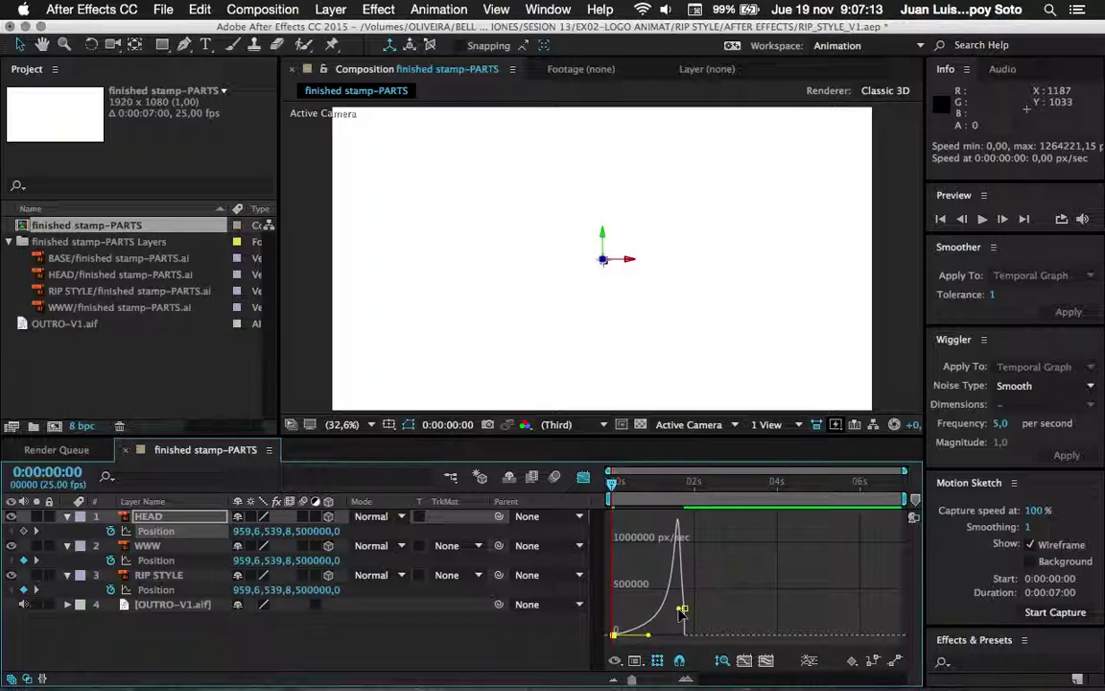
pyautogui.moveTo(679, 610)
pyautogui.mouseDown()
pyautogui.moveTo(693, 612)
pyautogui.moveTo(675, 650)
pyautogui.moveTo(696, 543)
pyautogui.mouseUp()
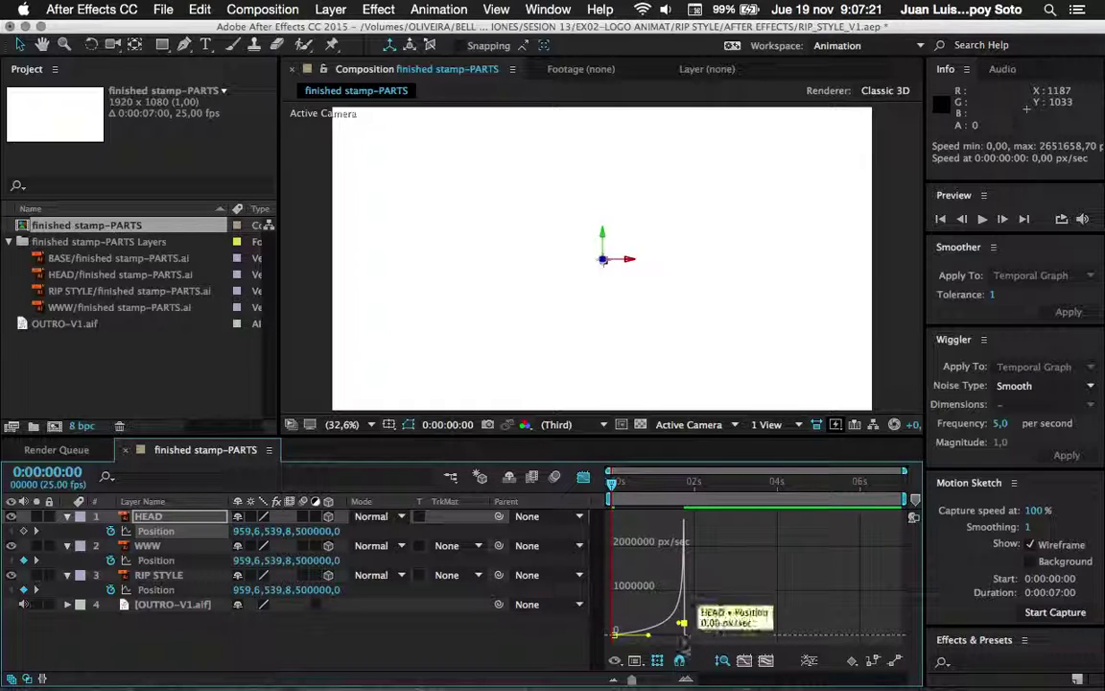
pyautogui.moveTo(687, 625)
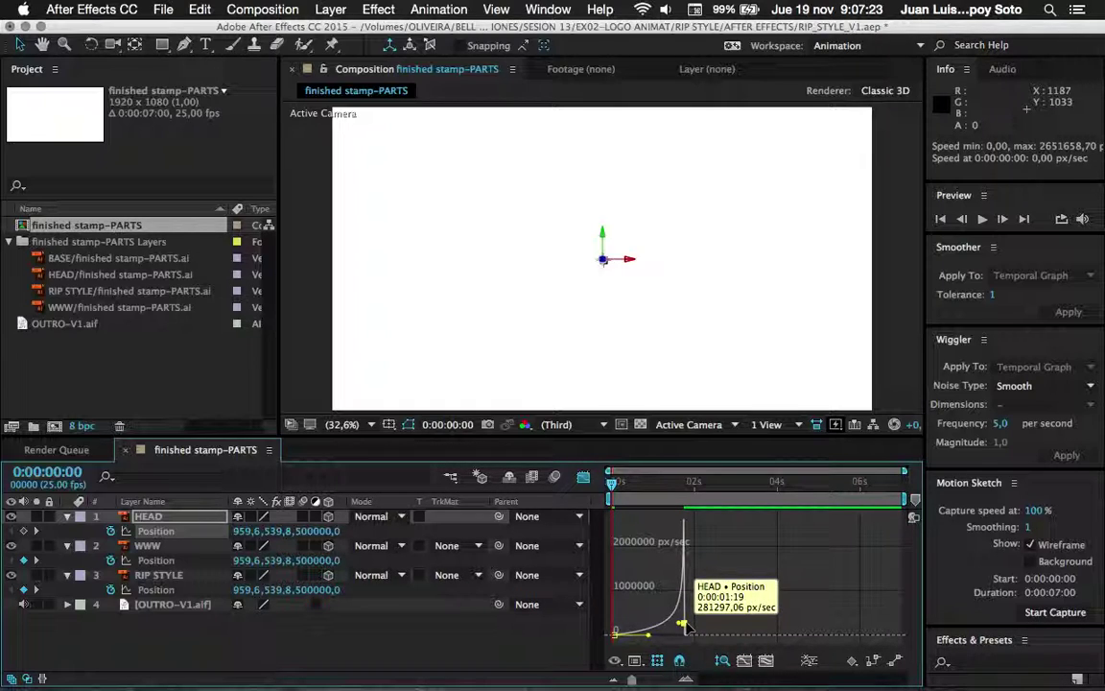
pyautogui.moveTo(615, 633); pyautogui.dragTo(681, 623)
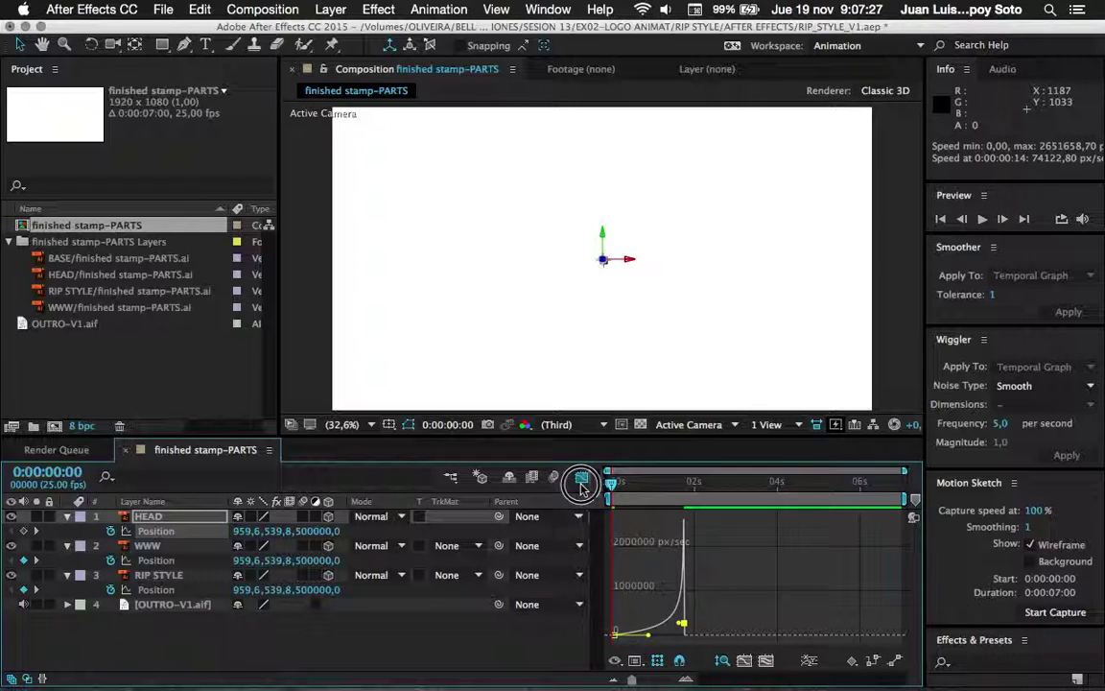
# Preview and scrub HEAD's fly-in, then lengthen the first Position keyframe's easing influence.
pyautogui.press('space')
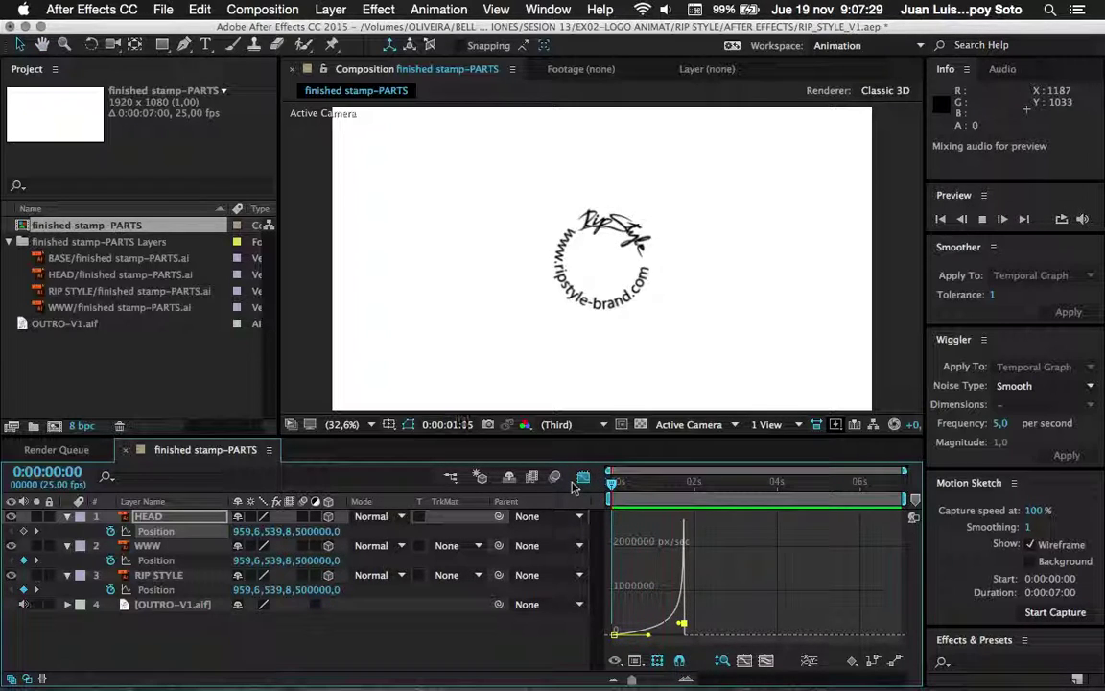
pyautogui.press('space')
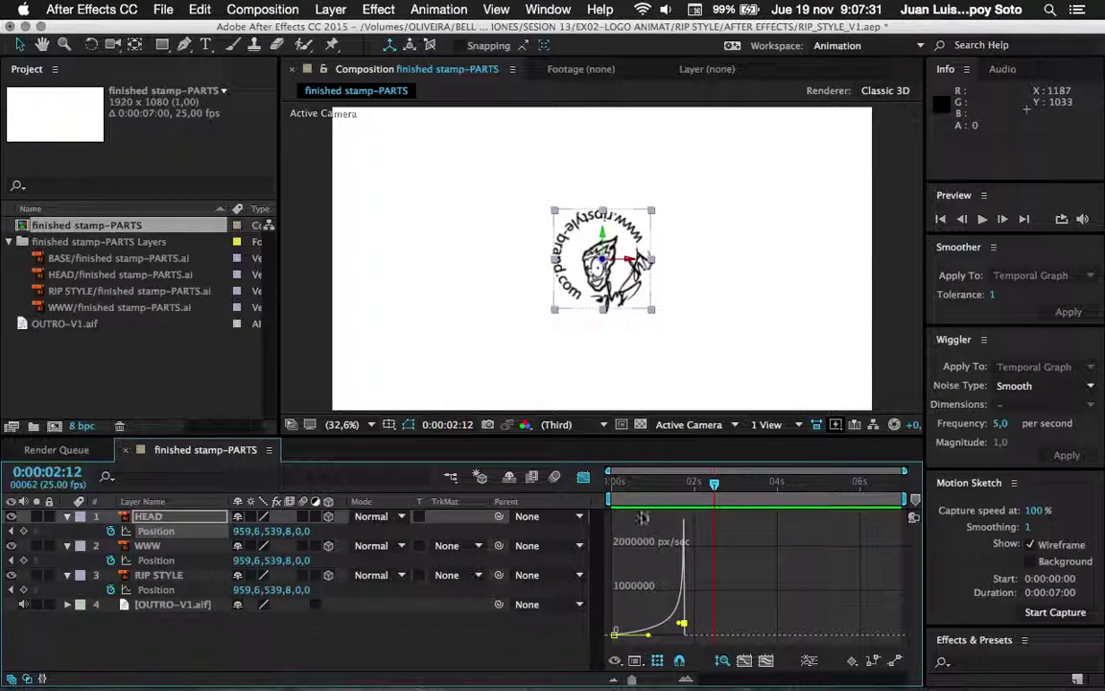
pyautogui.moveTo(628, 482); pyautogui.dragTo(681, 484)
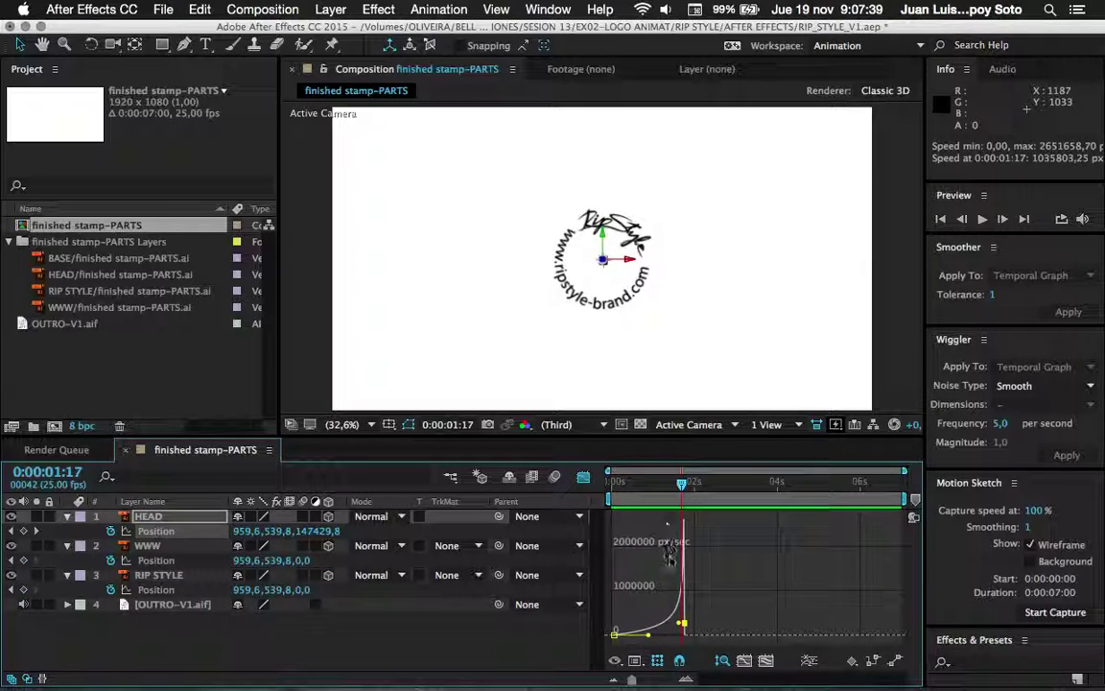
pyautogui.moveTo(681, 487); pyautogui.dragTo(659, 487)
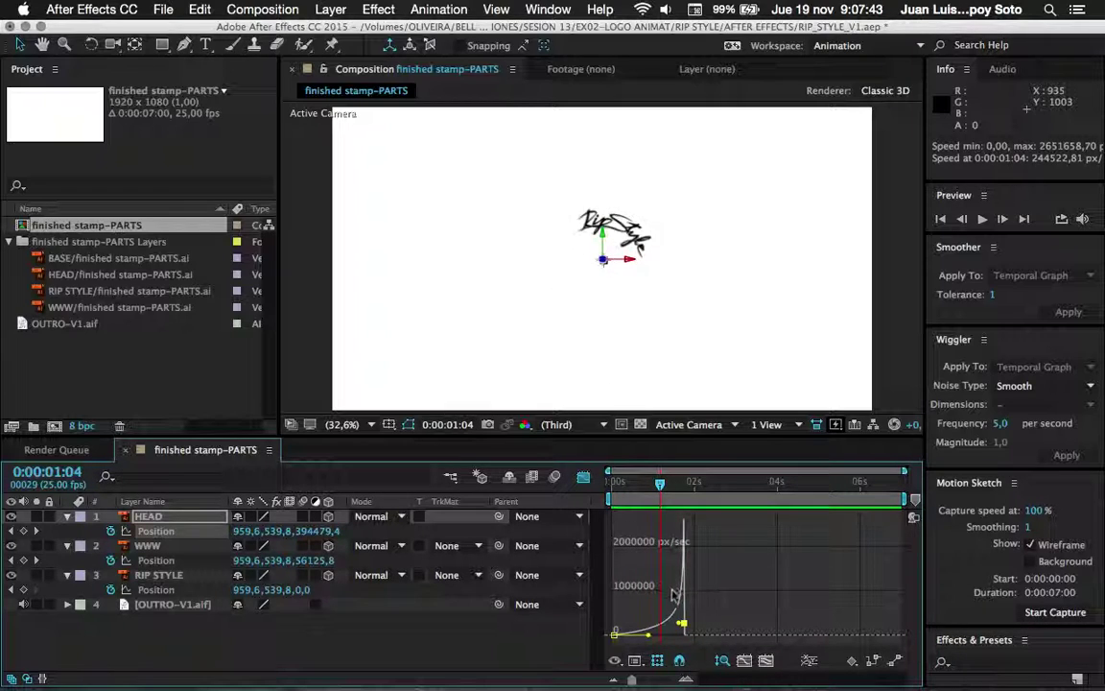
pyautogui.moveTo(649, 638); pyautogui.dragTo(637, 622)
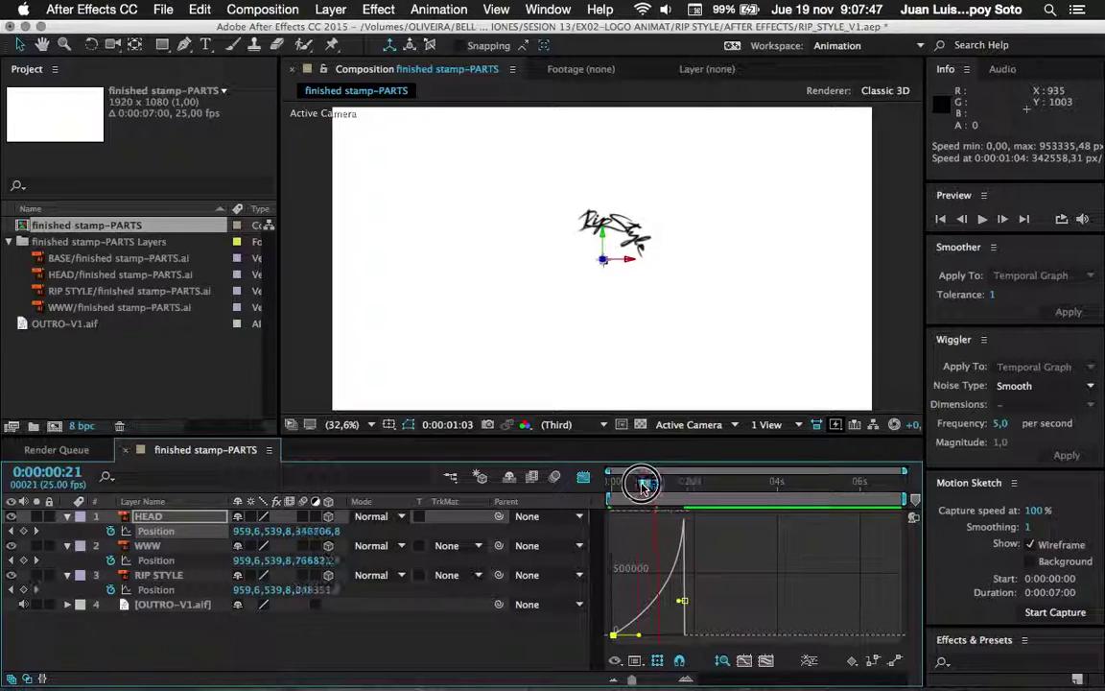
# Re-preview and set the first keyframe's influence to about 58.87%, peaking near 630,228 px/sec.
pyautogui.press('space')
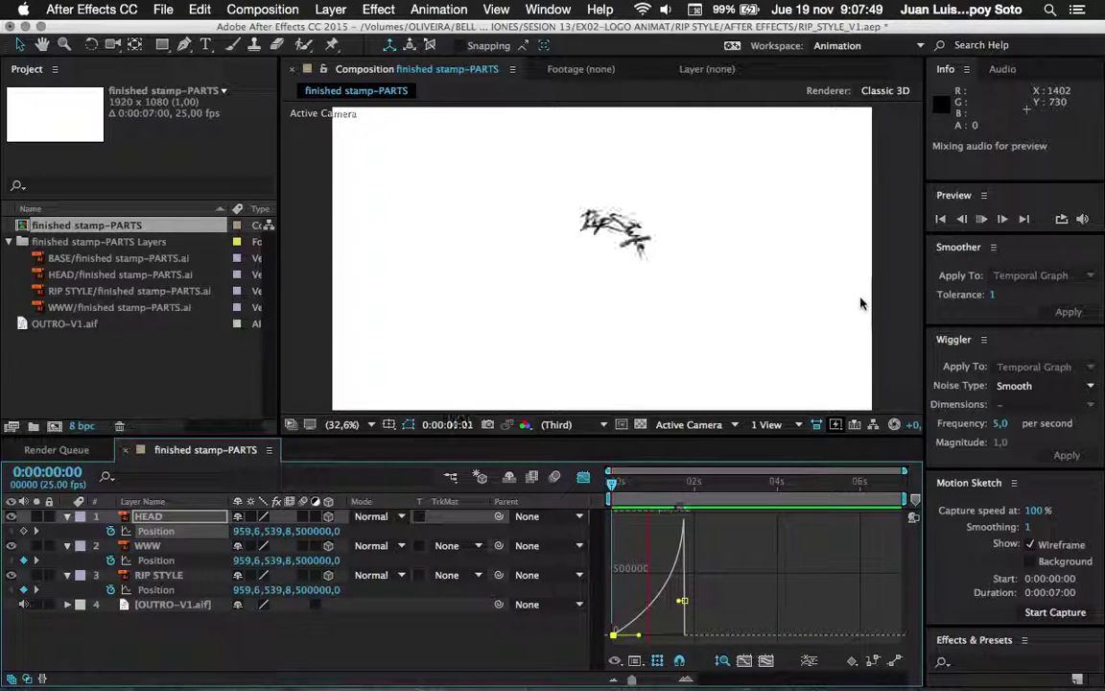
pyautogui.moveTo(717, 480); pyautogui.dragTo(612, 480)
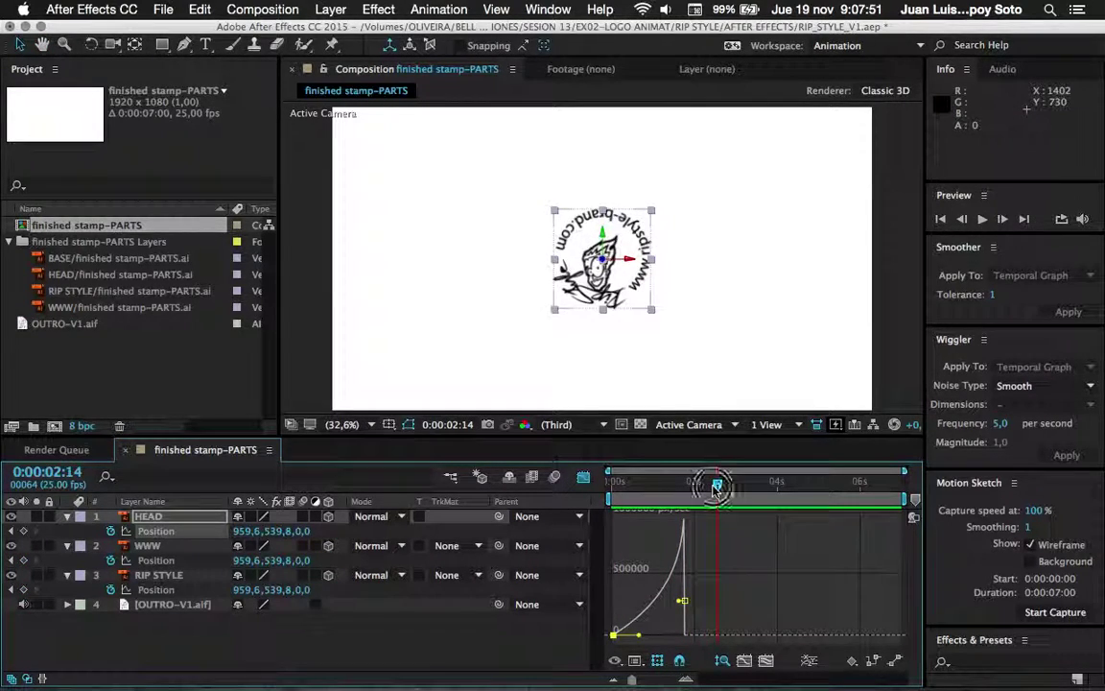
pyautogui.press('space')
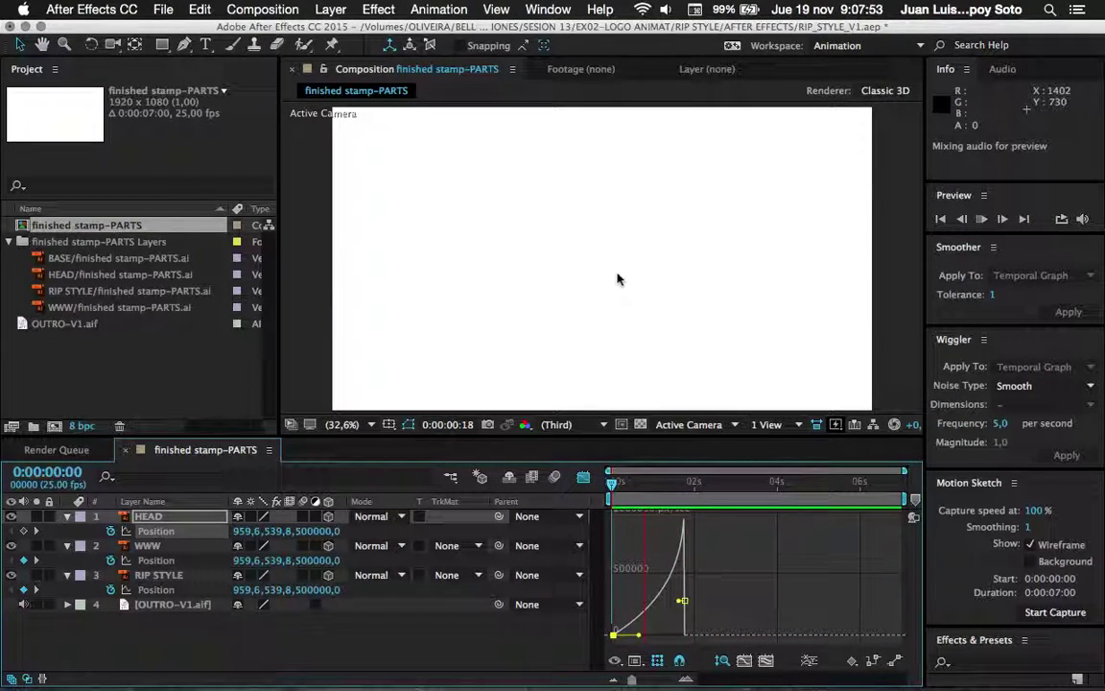
pyautogui.press('space')
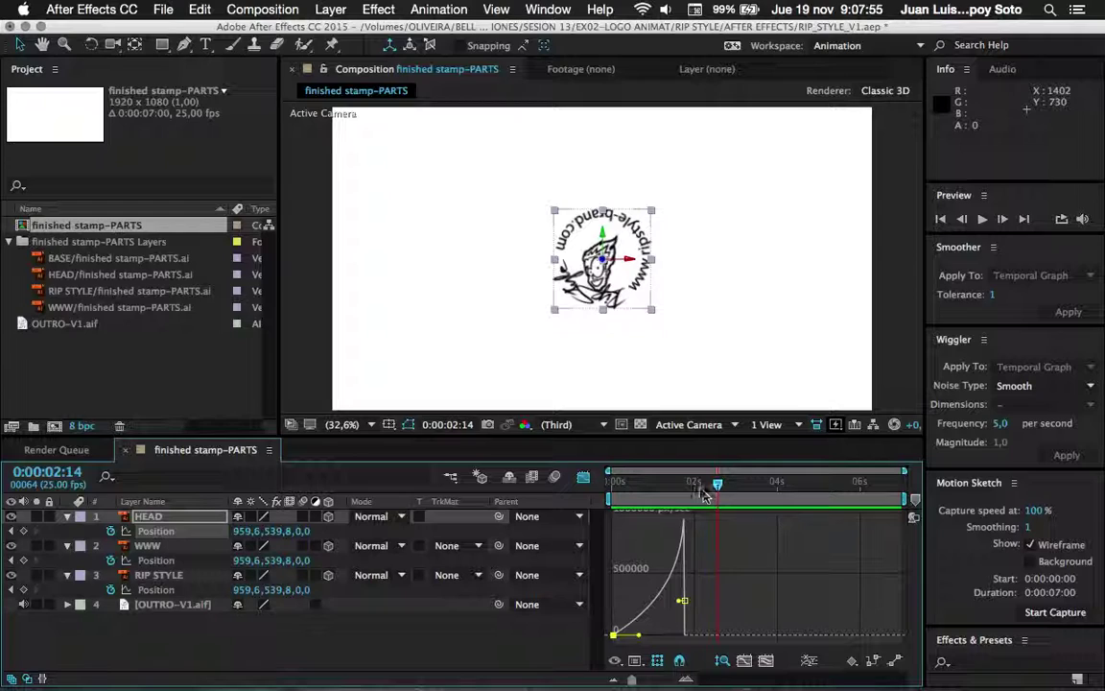
pyautogui.moveTo(705, 494); pyautogui.dragTo(654, 482)
pyautogui.moveTo(638, 634); pyautogui.dragTo(631, 635)
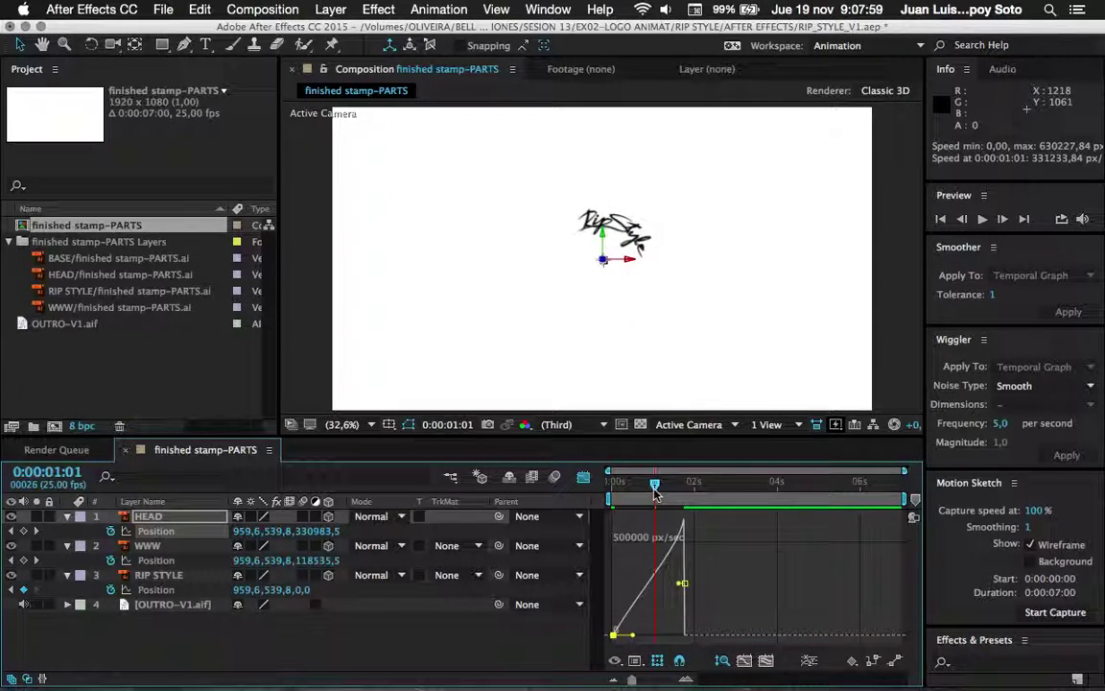
pyautogui.moveTo(654, 491)
pyautogui.mouseDown()
pyautogui.moveTo(681, 489)
pyautogui.moveTo(604, 489)
pyautogui.mouseUp()
pyautogui.press('space')
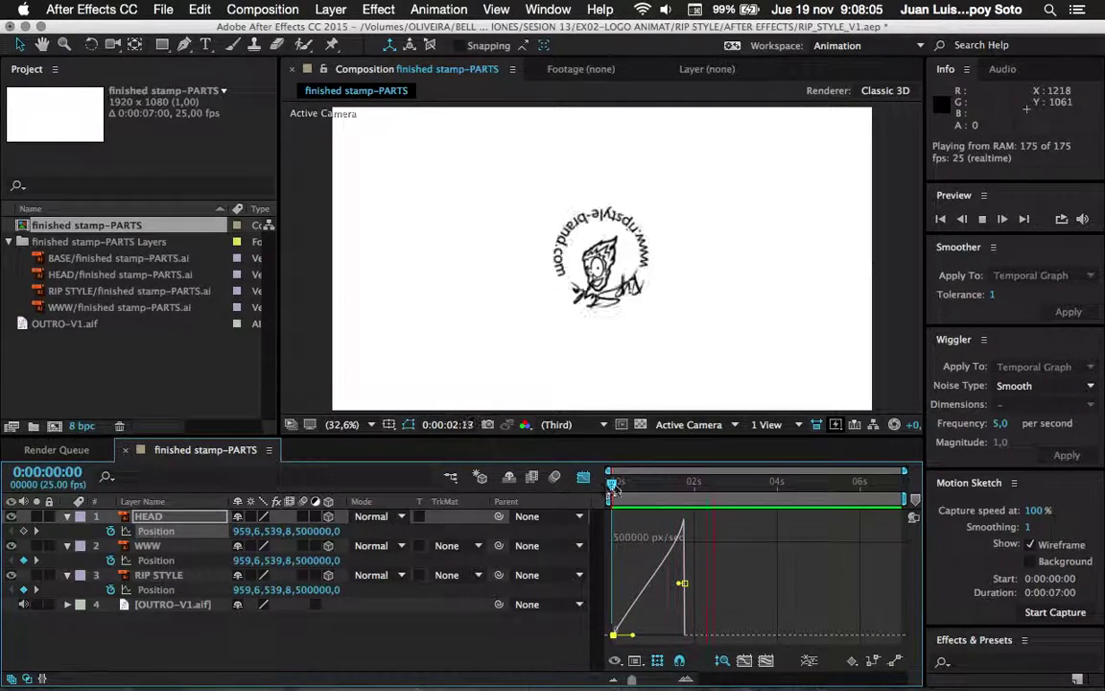
pyautogui.moveTo(636, 483); pyautogui.dragTo(605, 489)
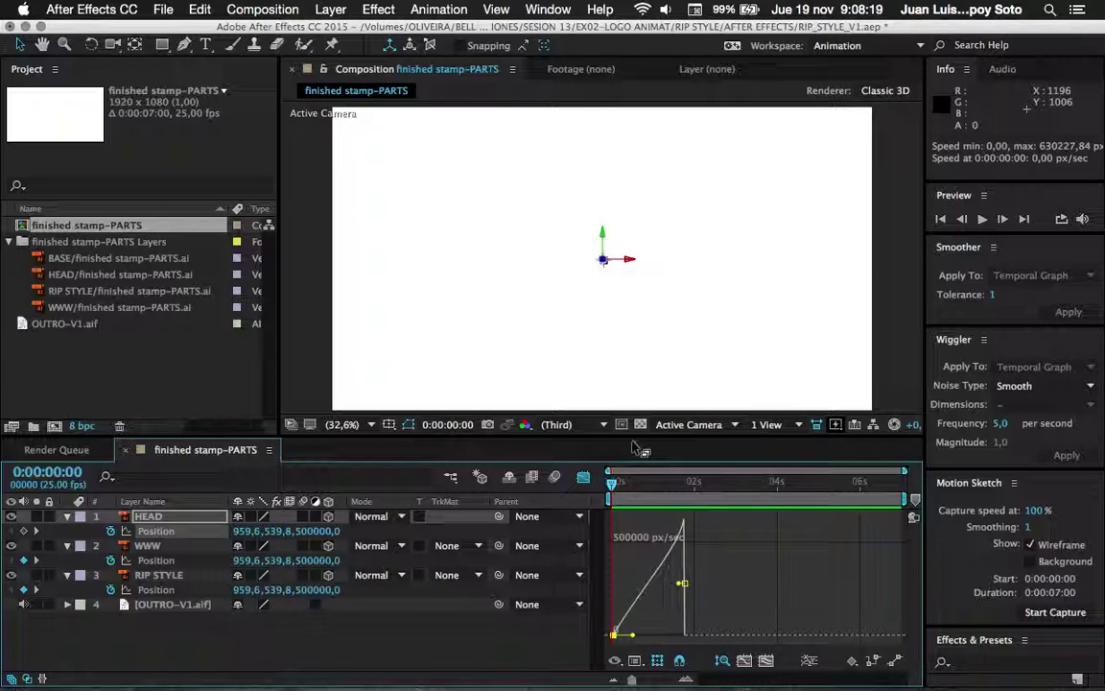
pyautogui.click(608, 483)
pyautogui.press('space')
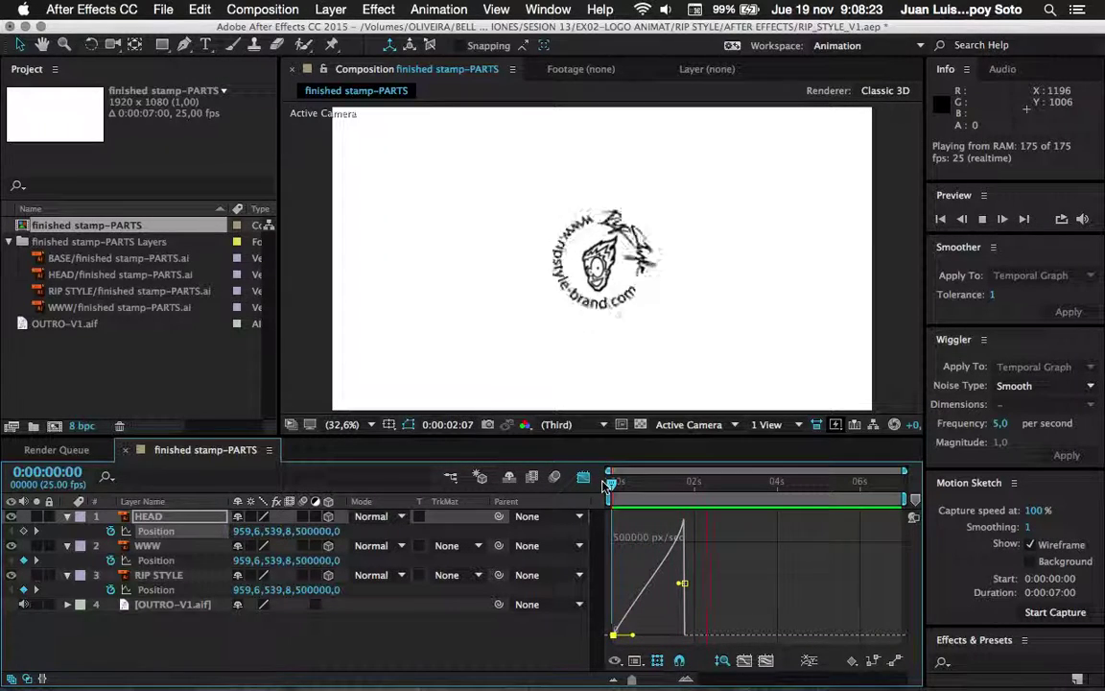
pyautogui.press('space')
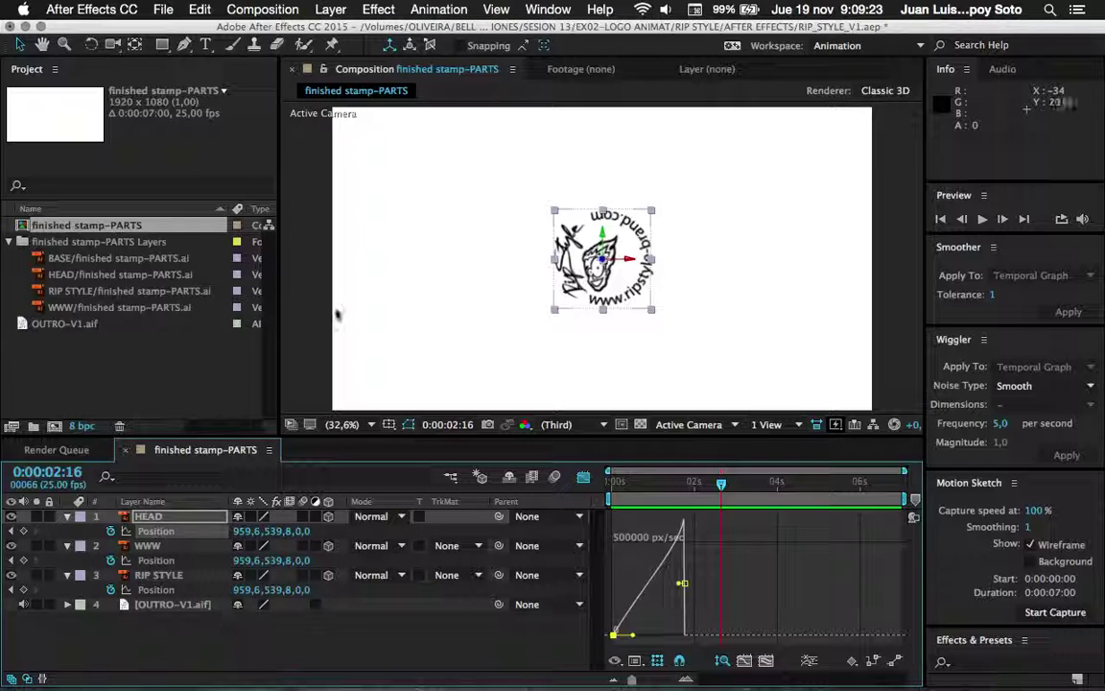
# Add a new Two-Node Camera layer, Camera 1, keeping its default settings.
pyautogui.click(316, 8)
pyautogui.moveTo(342, 29)
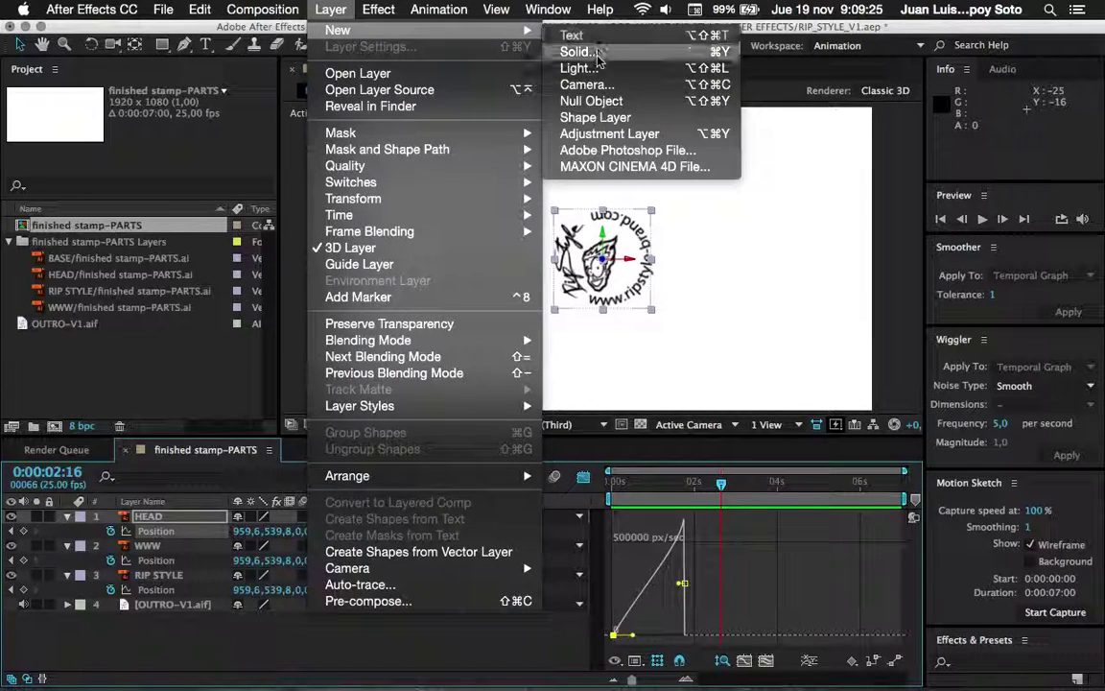
pyautogui.click(595, 86)
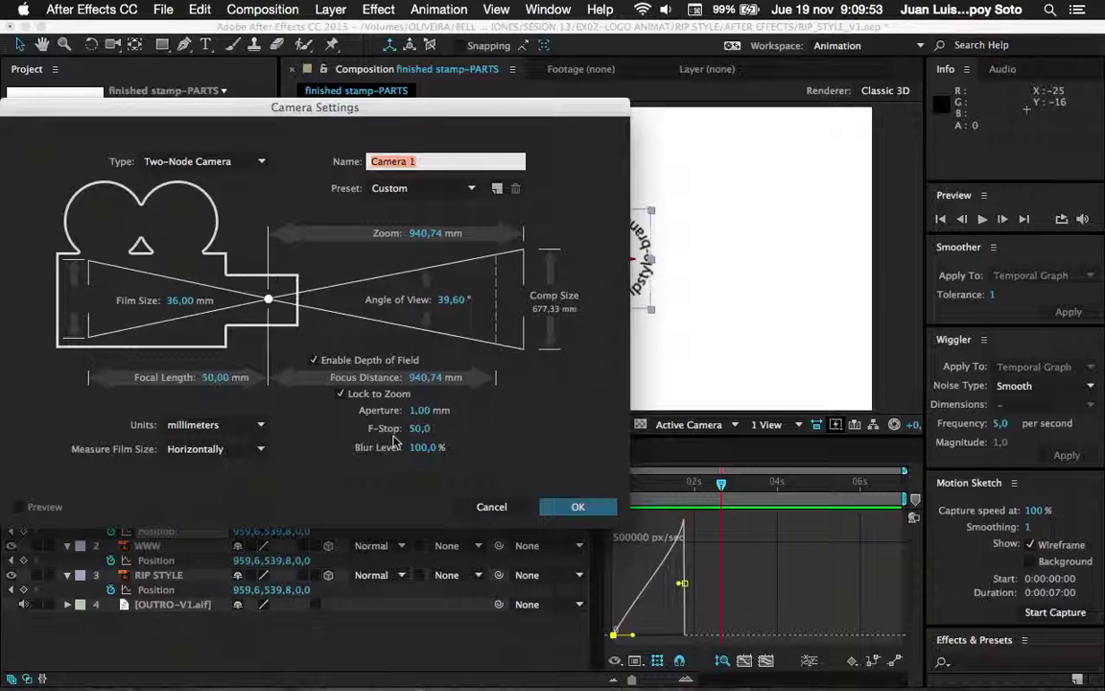
pyautogui.click(574, 507)
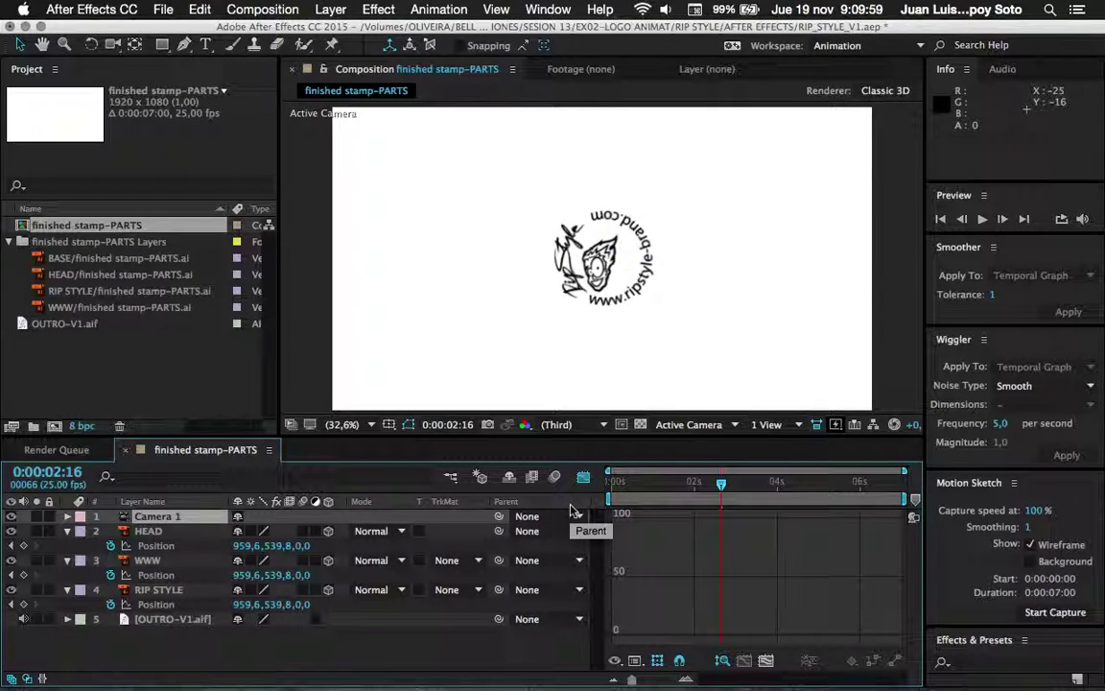
# Delete the Camera 1 layer from the timeline.
pyautogui.click(162, 518)
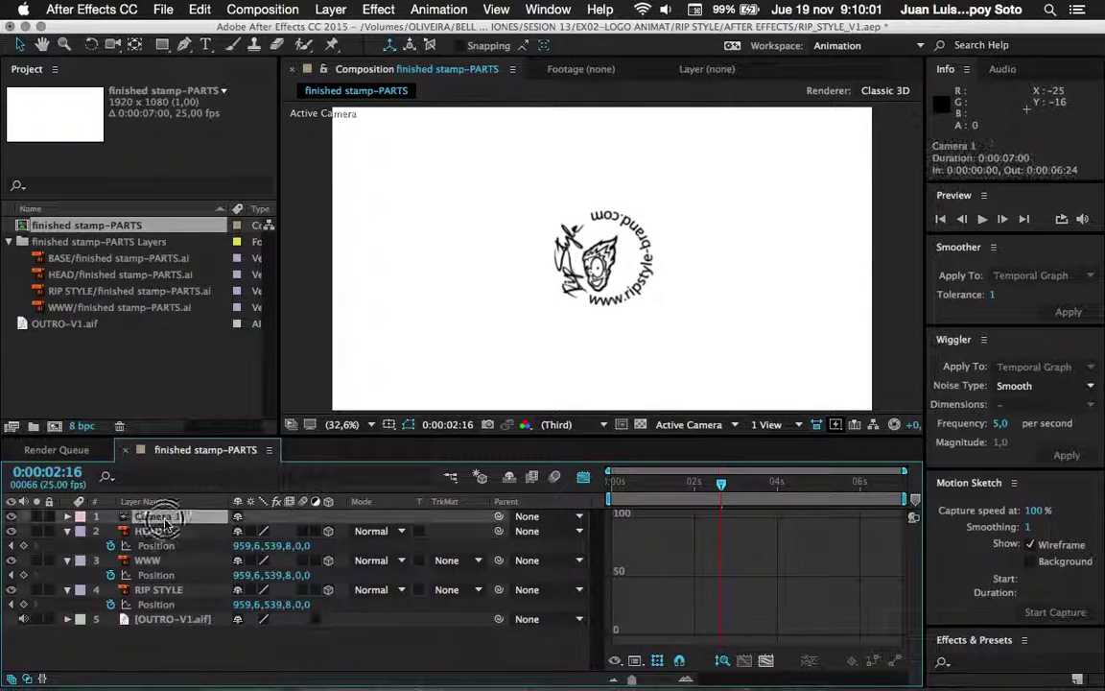
pyautogui.press('Delete')
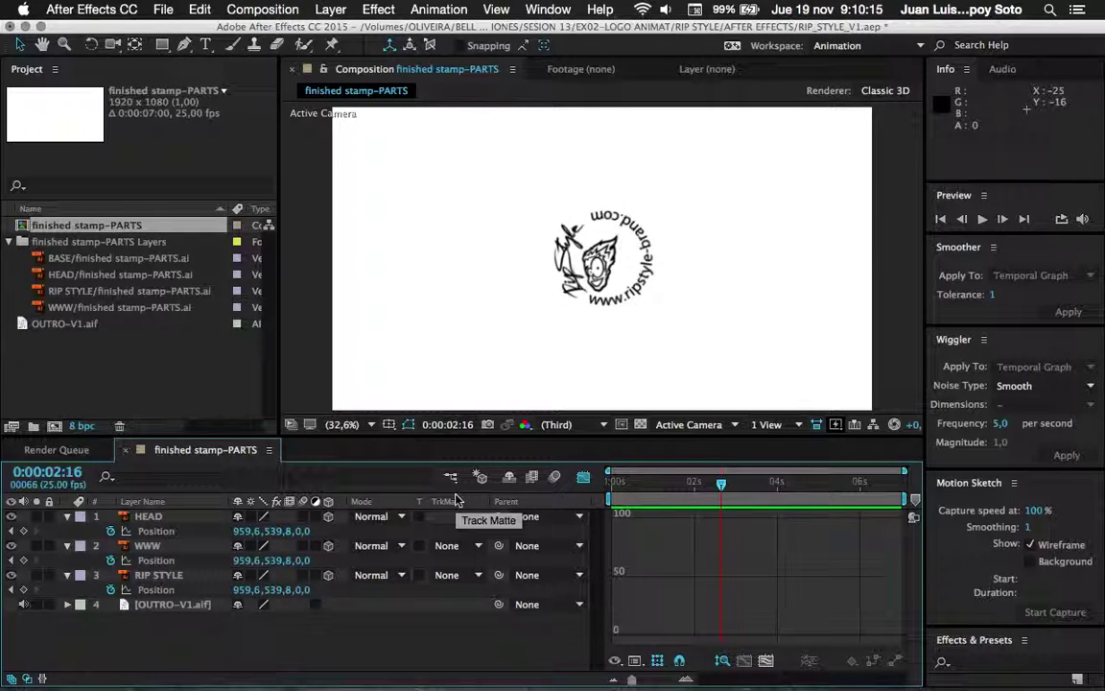
# Turn on motion blur for HEAD, WWW, RIP STYLE and the composition, then return to 0:00:00:00.
pyautogui.click(329, 517)
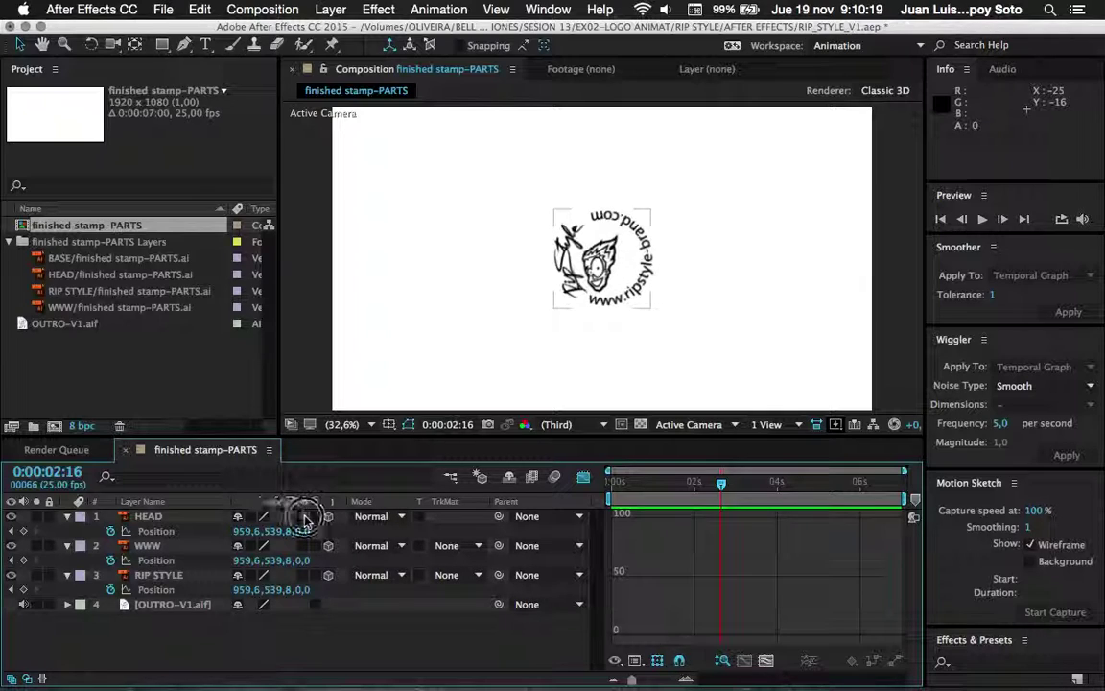
pyautogui.click(303, 545)
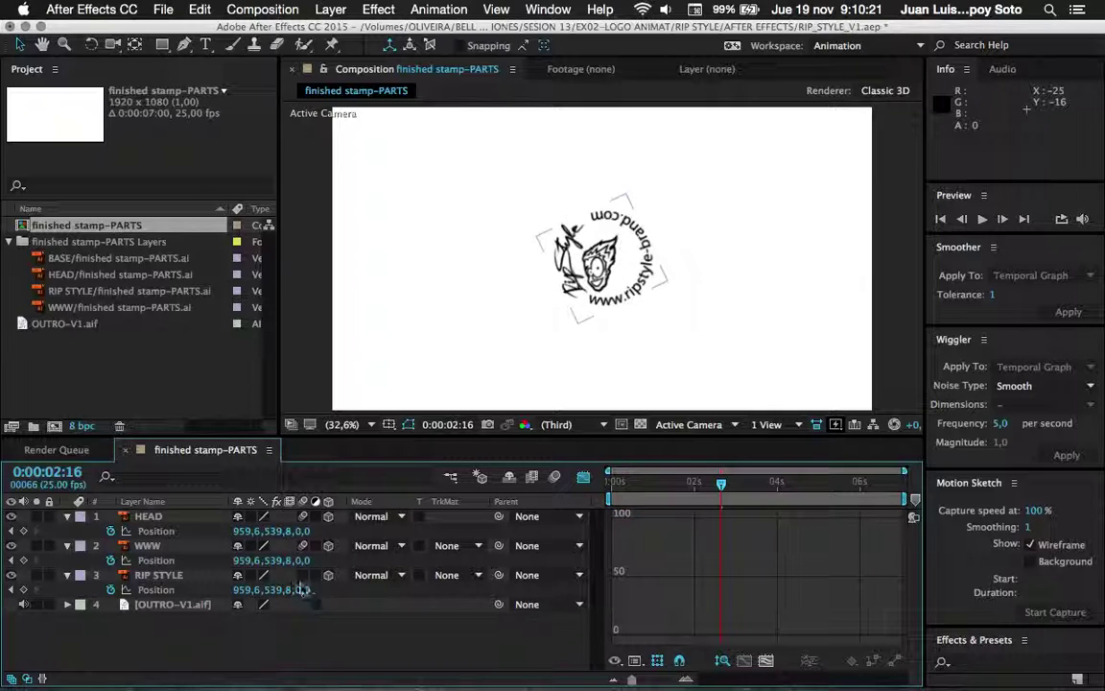
pyautogui.click(150, 519)
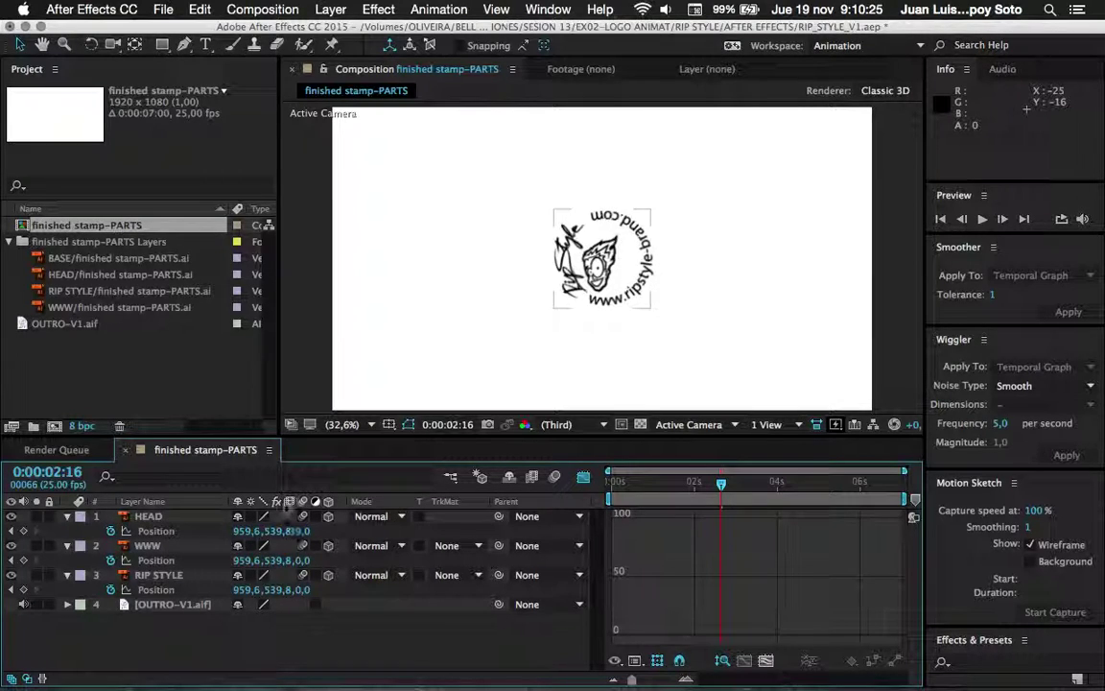
pyautogui.click(268, 470)
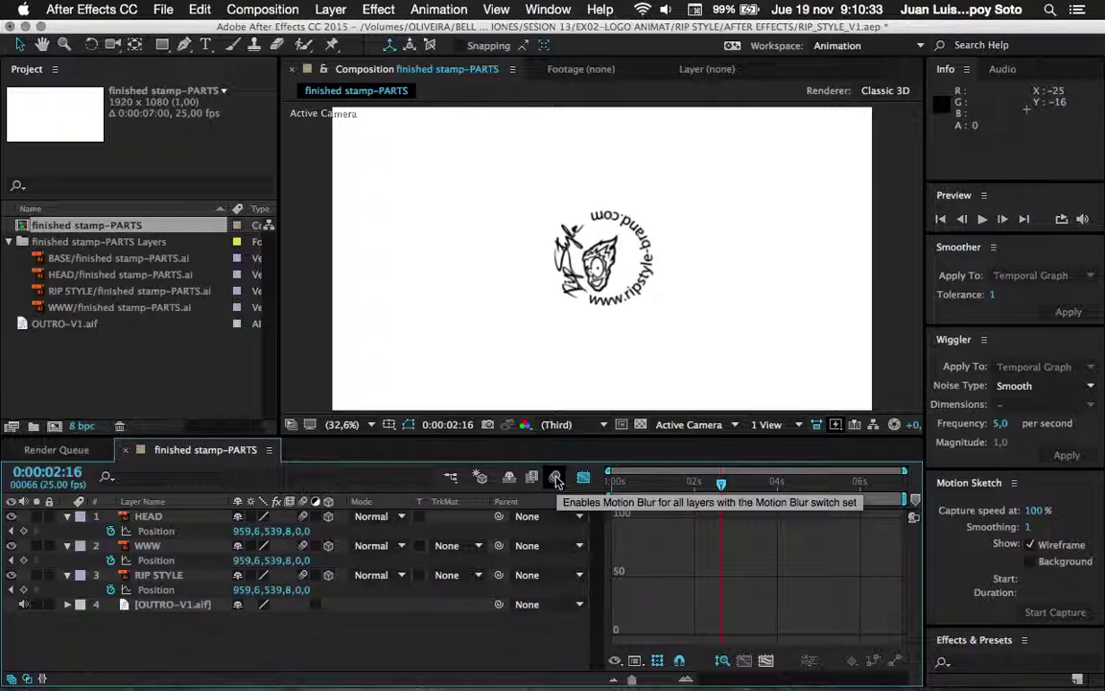
pyautogui.click(554, 478)
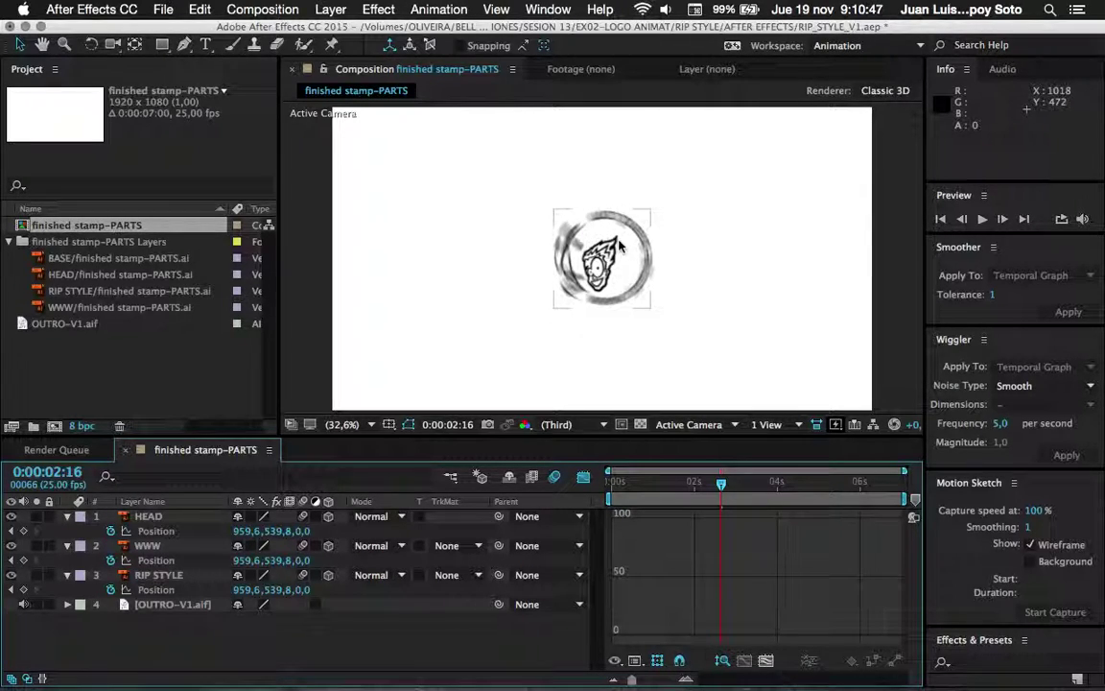
pyautogui.moveTo(722, 484); pyautogui.dragTo(561, 494)
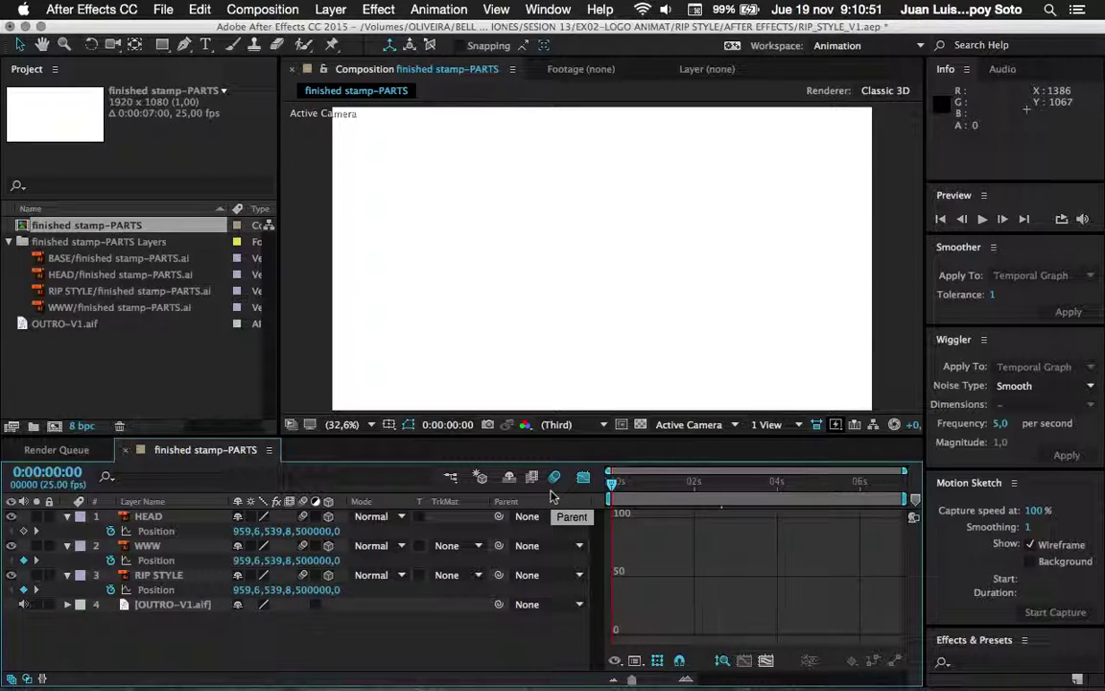
# Preview the motion-blurred animation twice, then leave the Graph Editor for the keyframe bar view.
pyautogui.press('space')
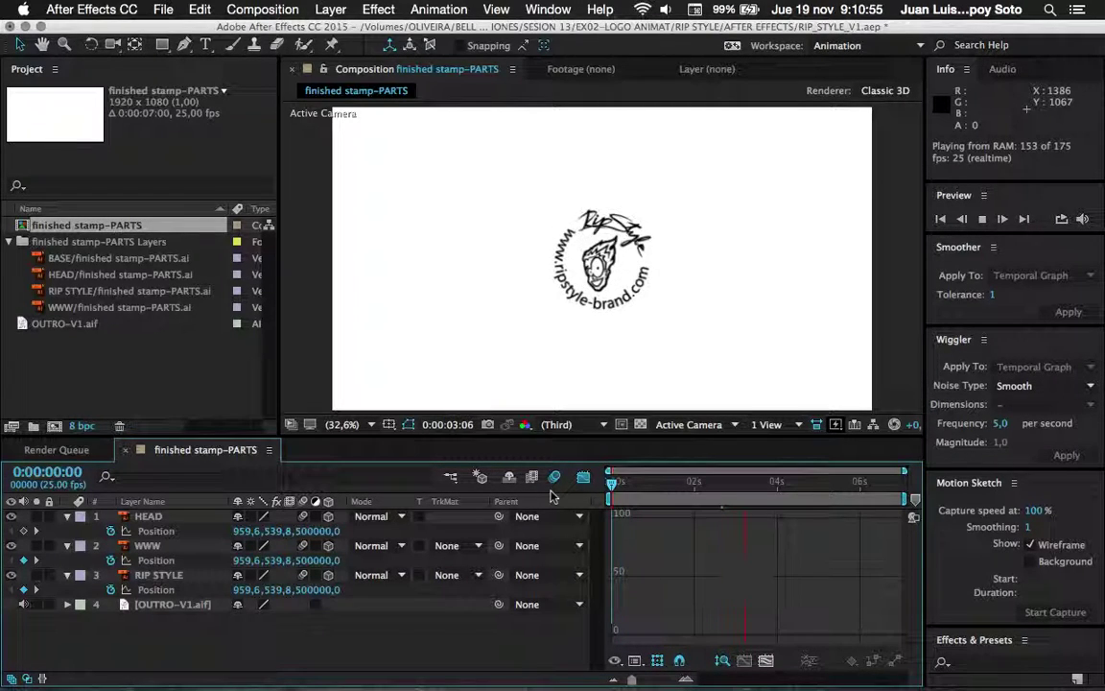
pyautogui.press('space')
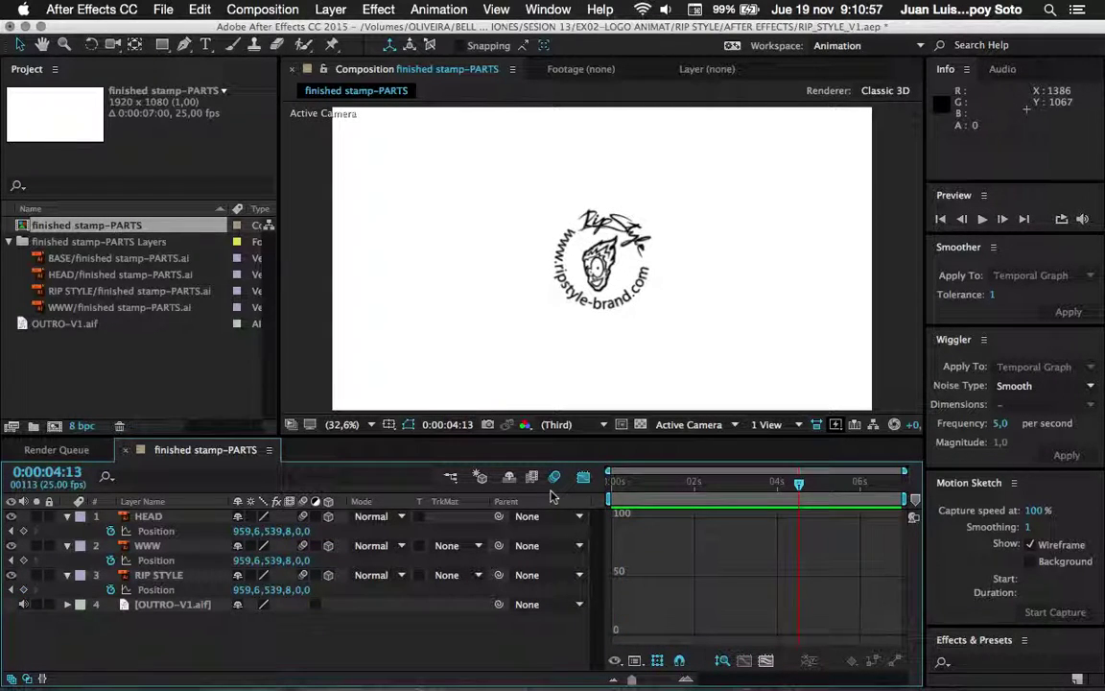
pyautogui.moveTo(713, 482); pyautogui.dragTo(591, 491)
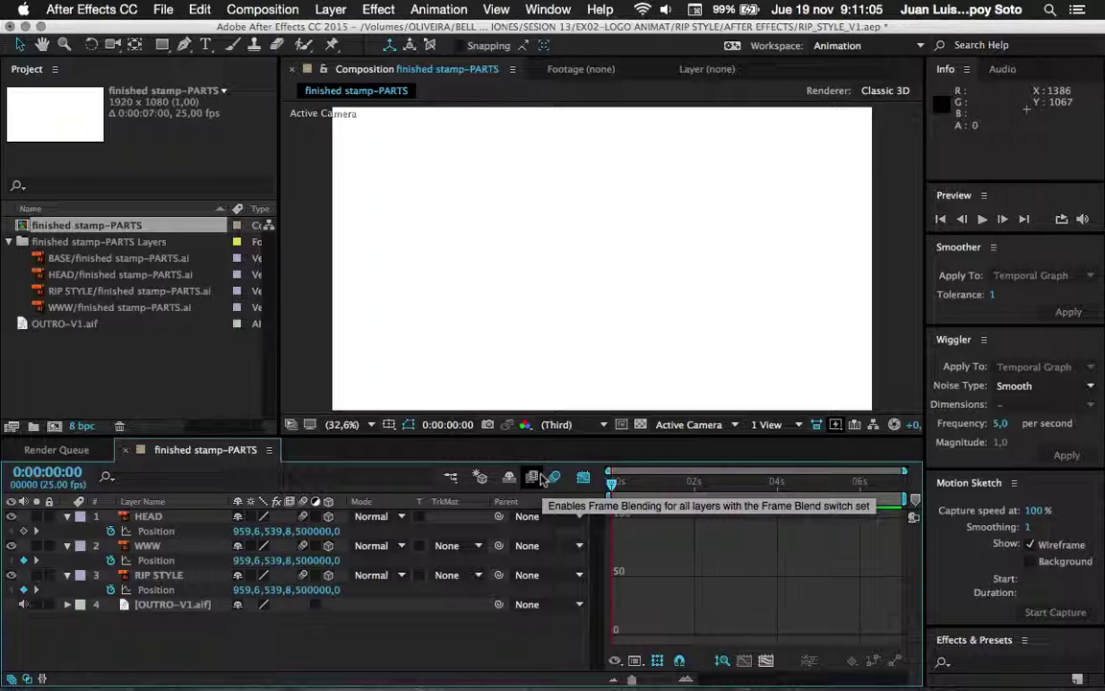
pyautogui.press('space')
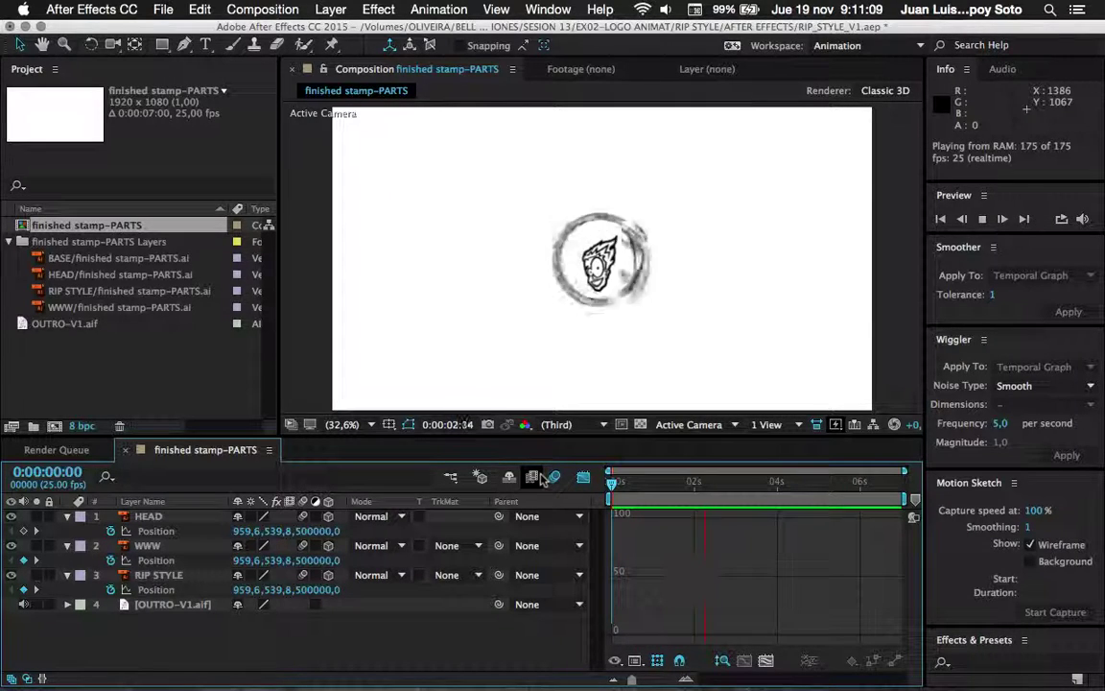
pyautogui.press('space')
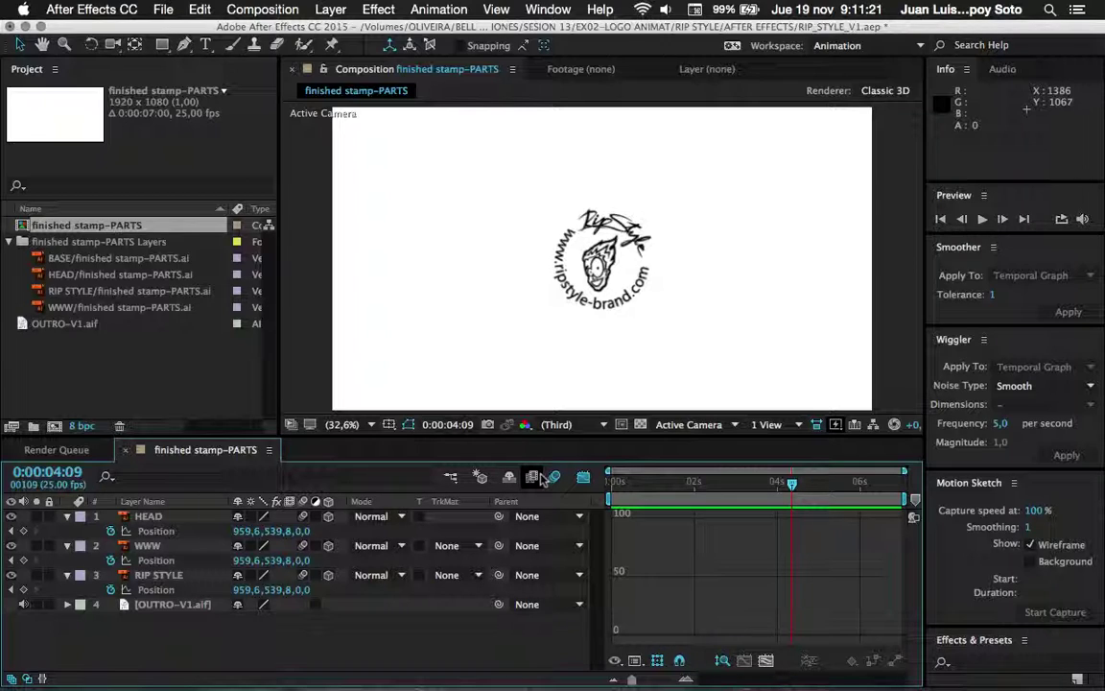
pyautogui.click(584, 476)
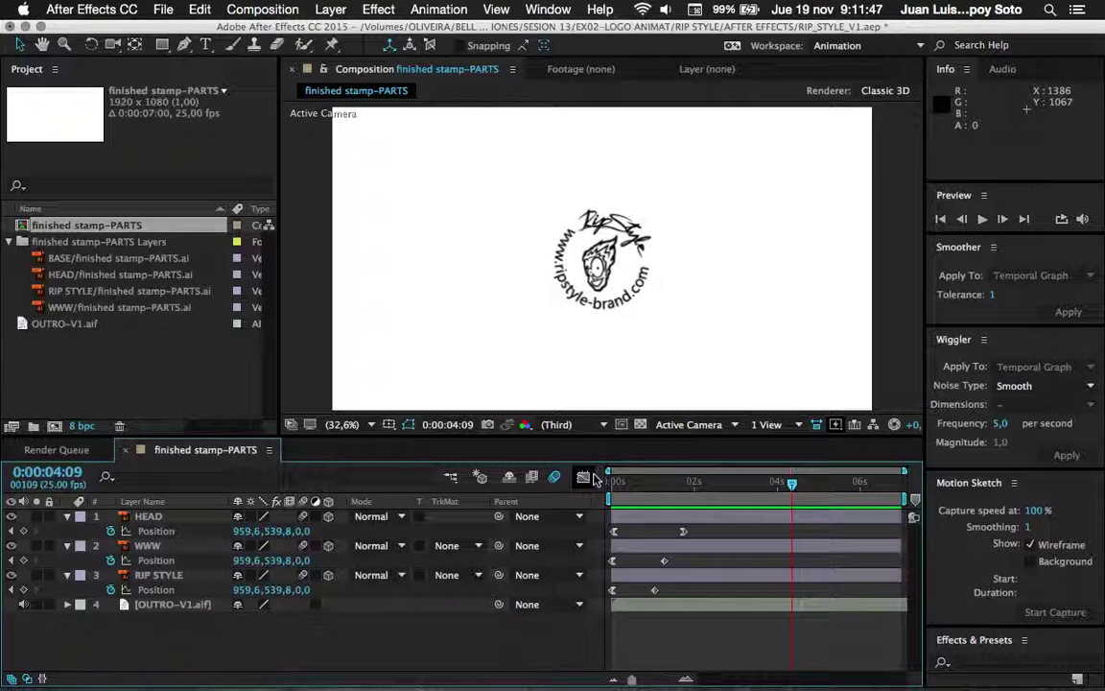
# Scrub to 0:00:02:01, select the head artwork and HEAD layer, then switch to QuickTime Player.
pyautogui.moveTo(686, 485); pyautogui.dragTo(606, 483)
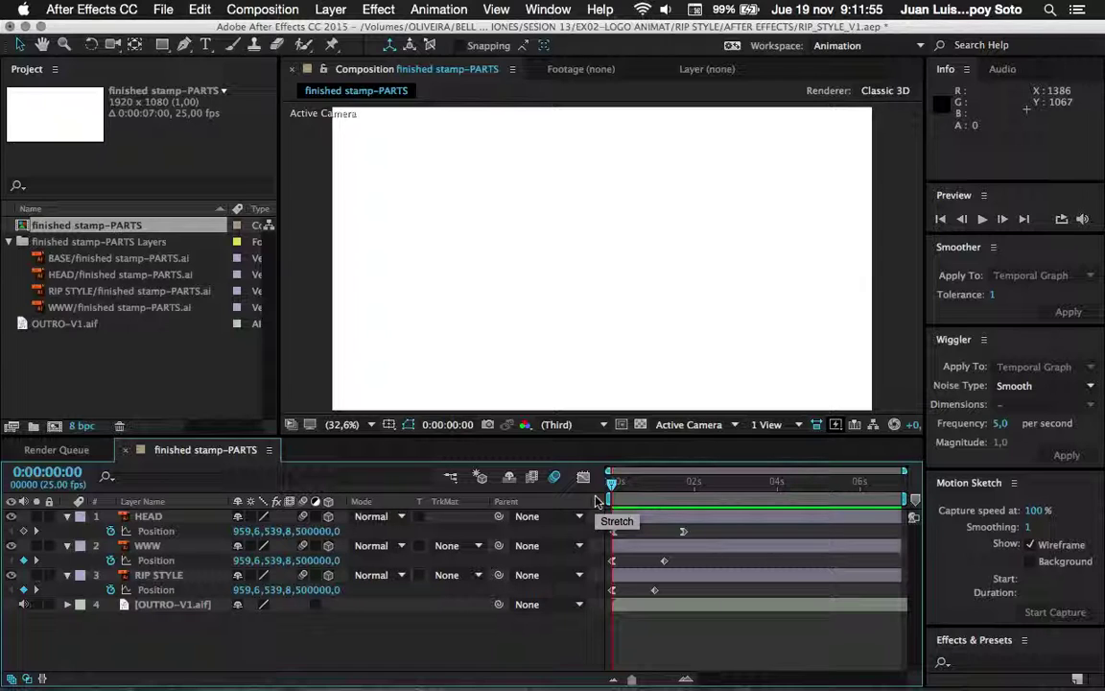
pyautogui.moveTo(612, 483); pyautogui.dragTo(688, 482)
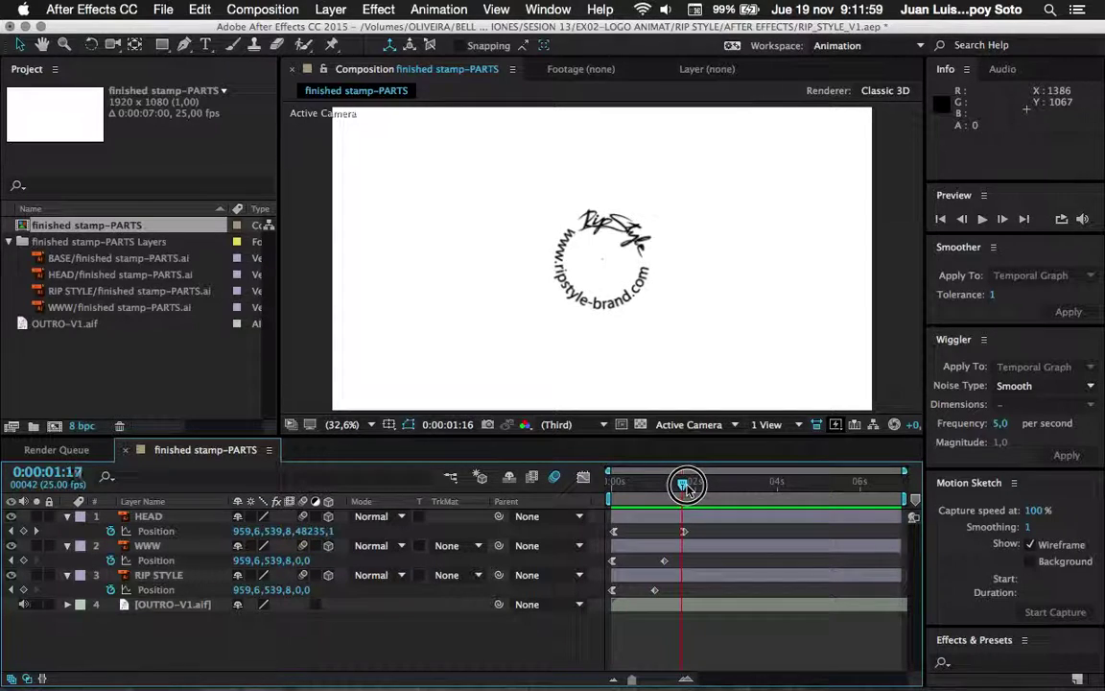
pyautogui.click(557, 238)
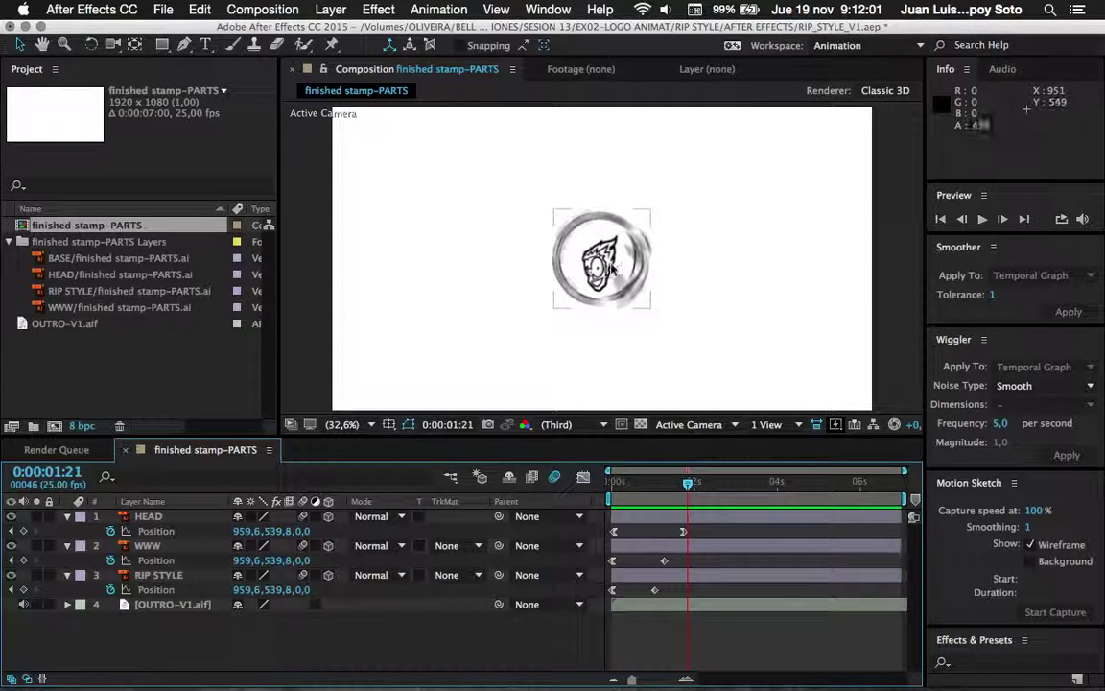
pyautogui.click(620, 259)
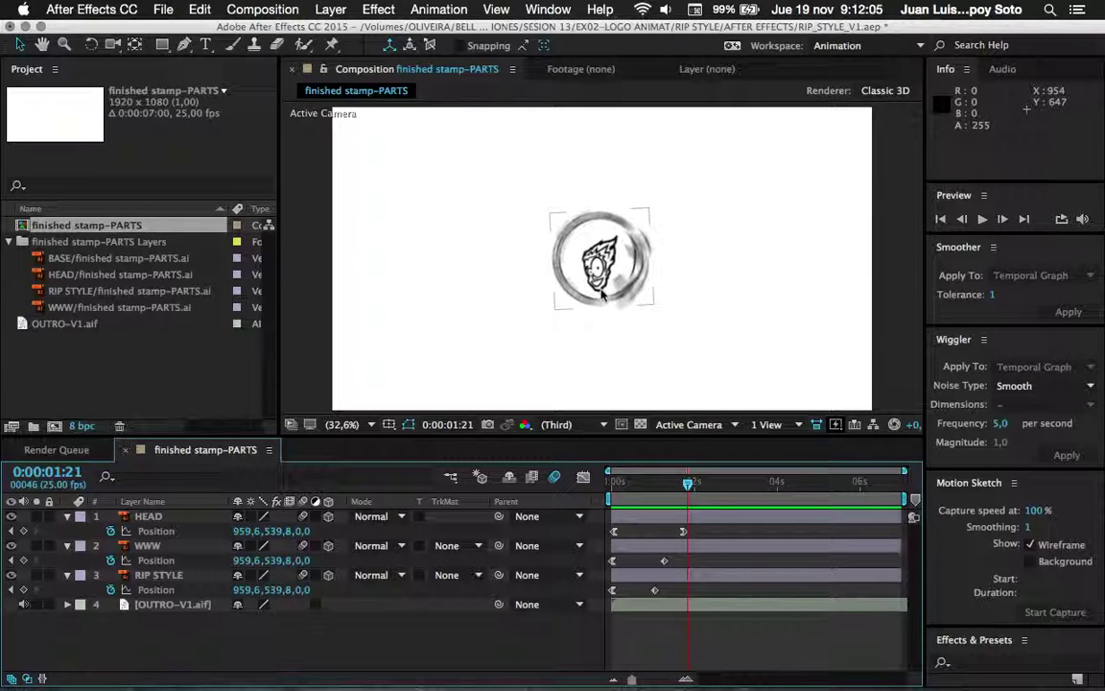
pyautogui.click(158, 518)
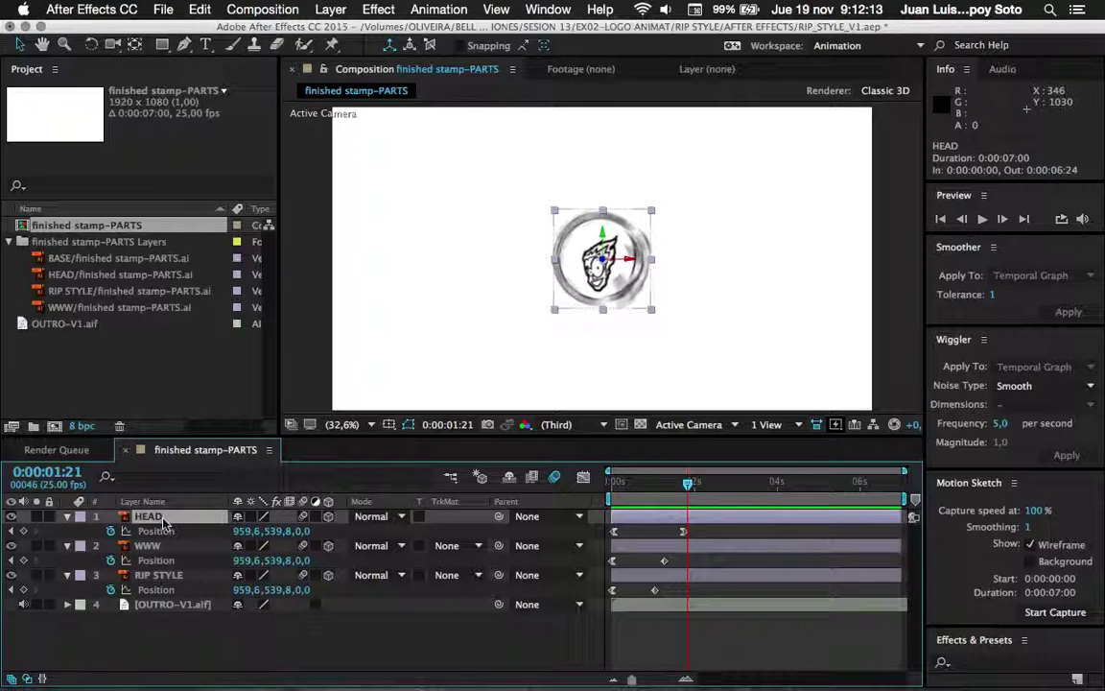
pyautogui.press('super+Tab')
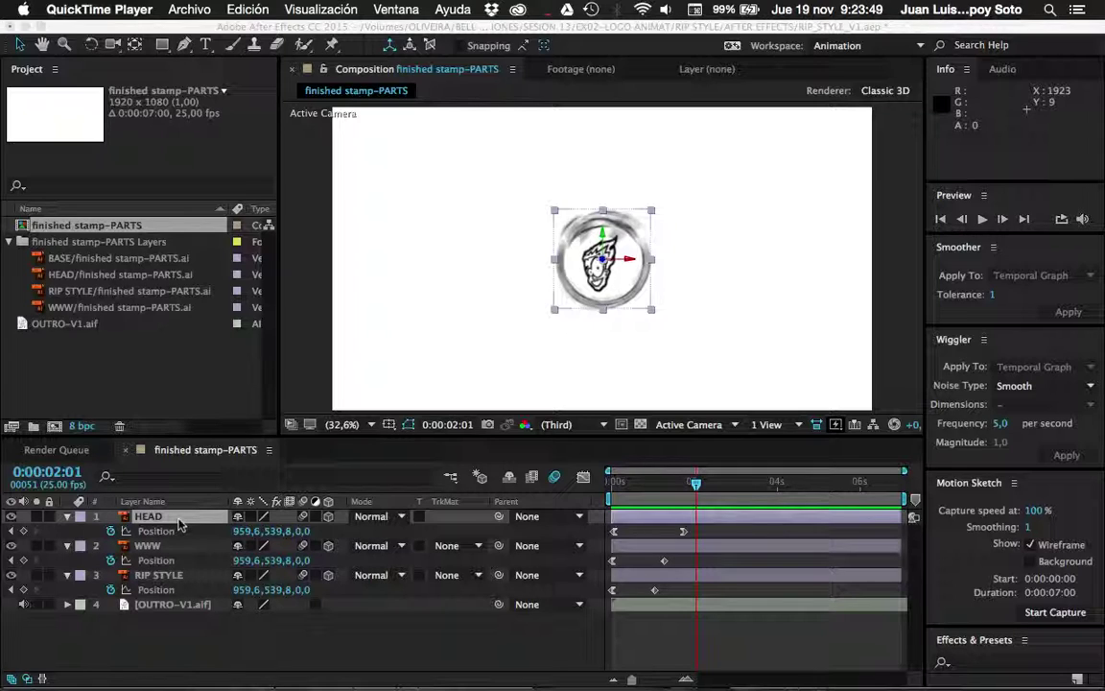
pyautogui.click(182, 517)
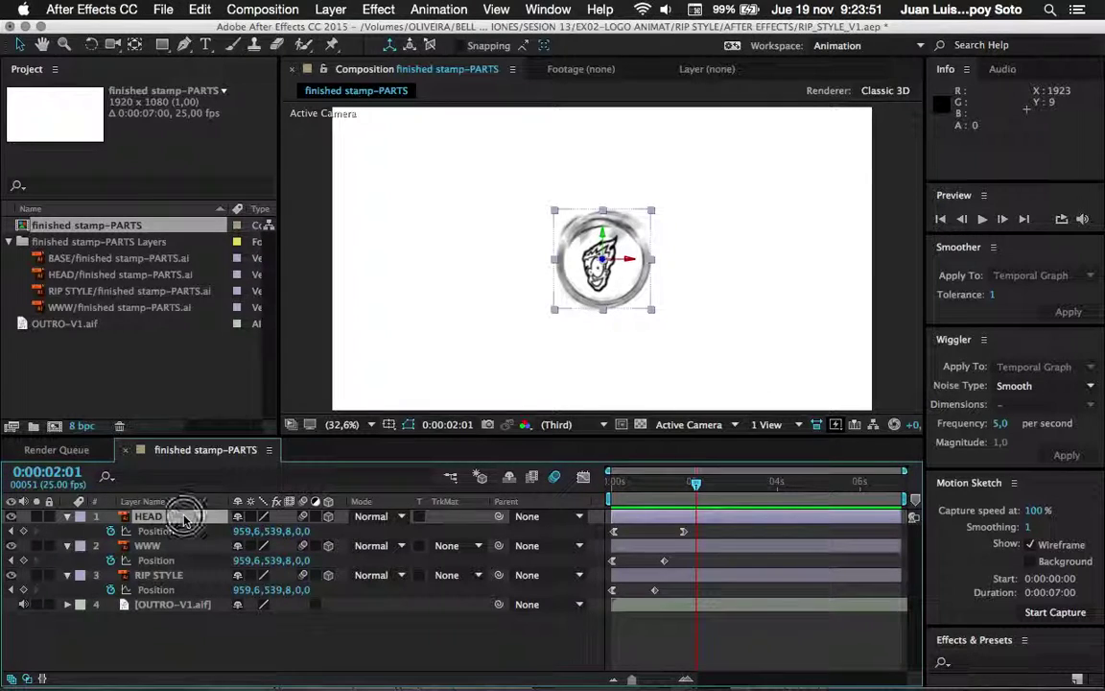
pyautogui.press('r')
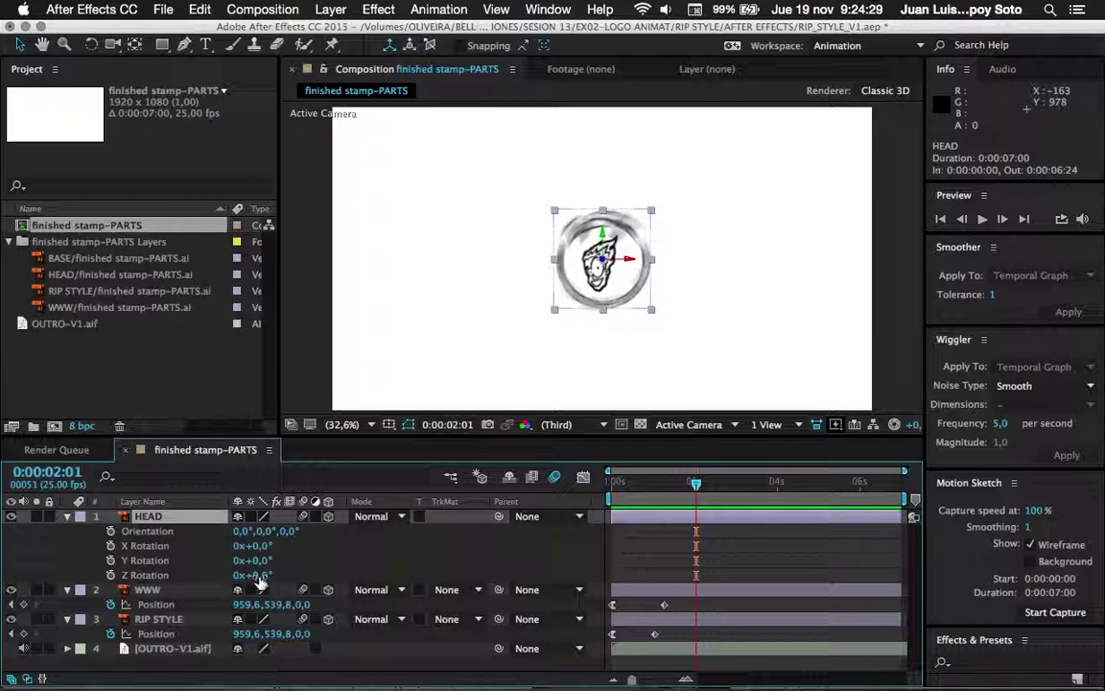
pyautogui.moveTo(257, 580); pyautogui.dragTo(561, 589)
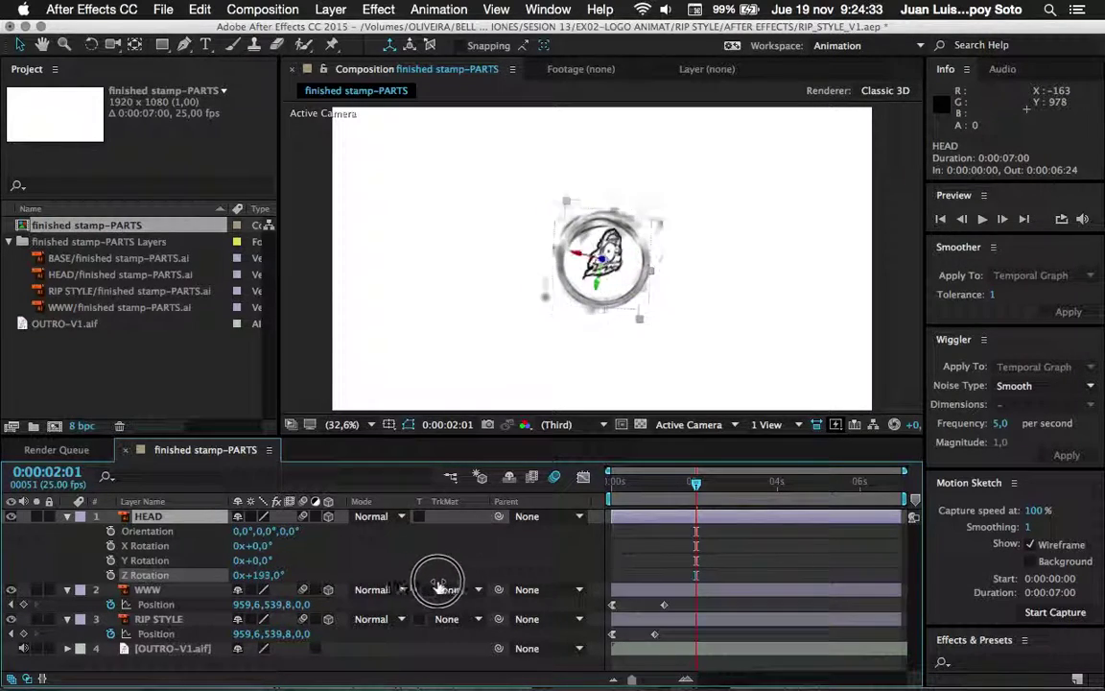
pyautogui.hotkey('ctrl', 'z')
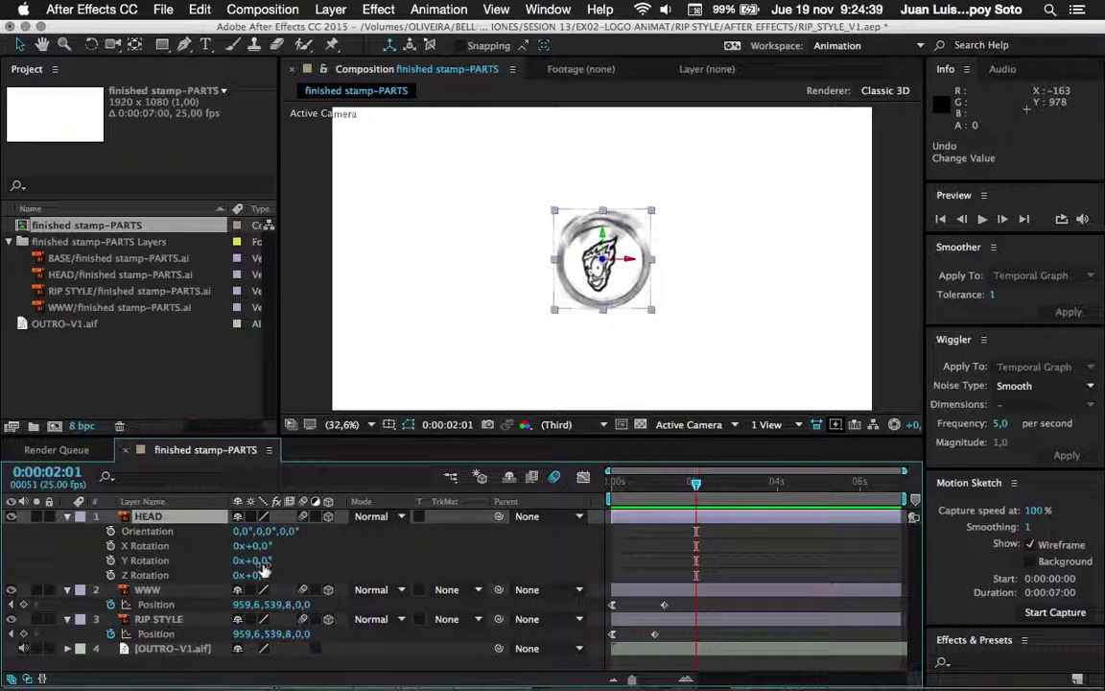
pyautogui.moveTo(263, 566); pyautogui.dragTo(542, 573)
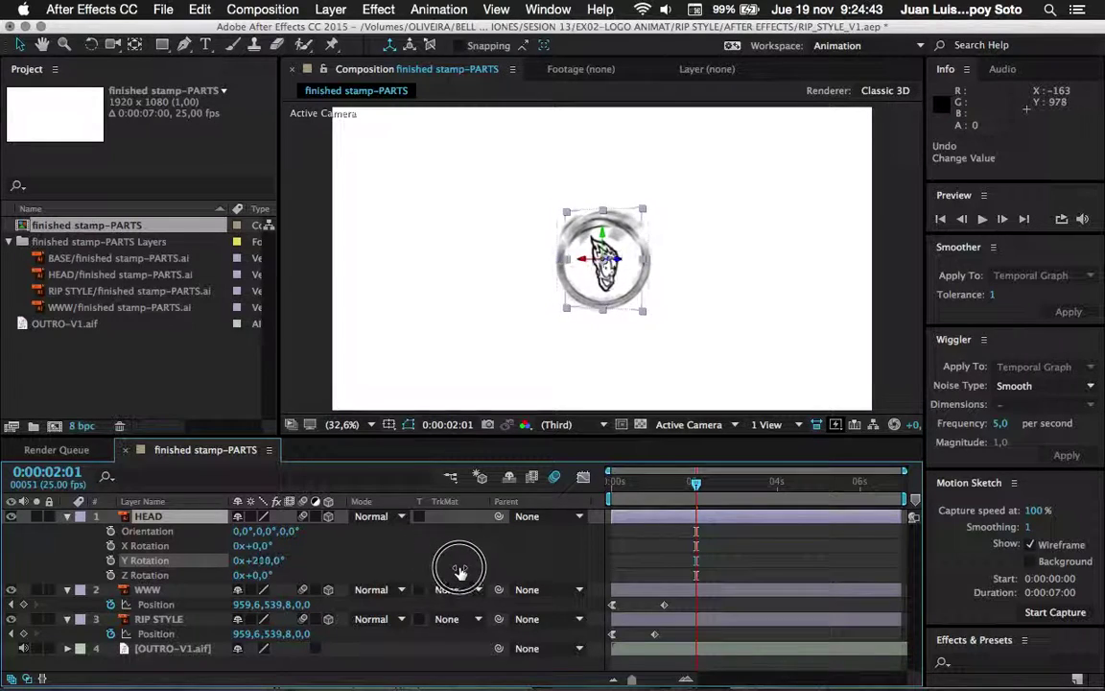
pyautogui.hotkey('ctrl', 'z')
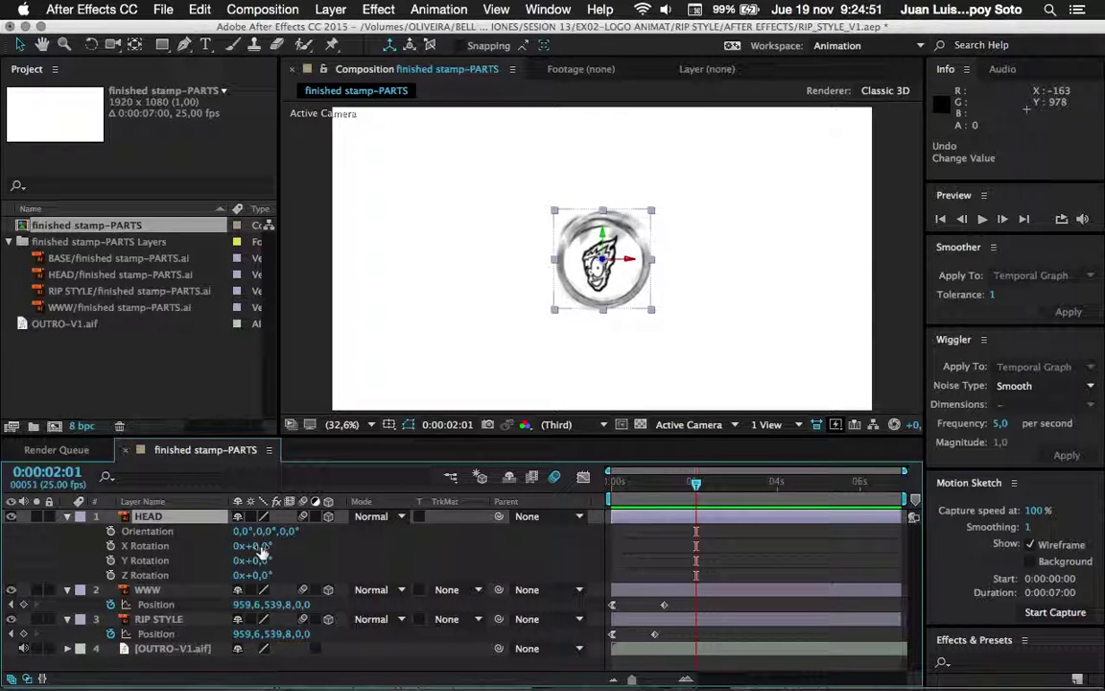
pyautogui.moveTo(261, 552)
pyautogui.mouseDown()
pyautogui.moveTo(300, 551)
pyautogui.moveTo(235, 547)
pyautogui.moveTo(261, 547)
pyautogui.mouseUp()
pyautogui.moveTo(263, 548); pyautogui.dragTo(223, 554)
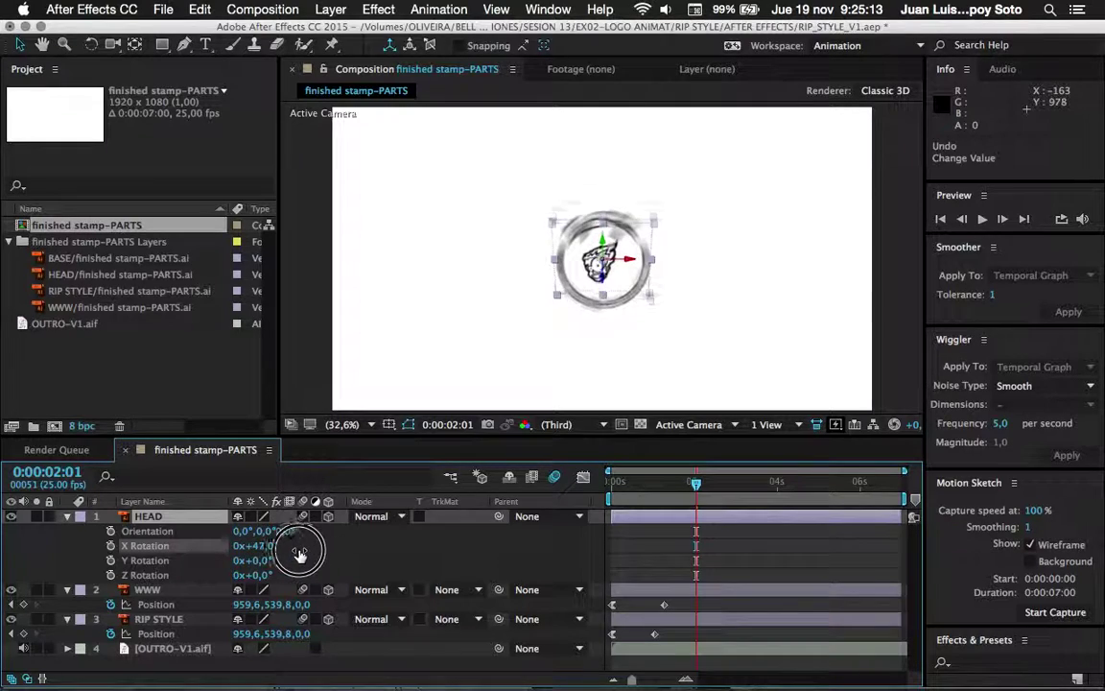
pyautogui.moveTo(222, 555); pyautogui.dragTo(259, 545)
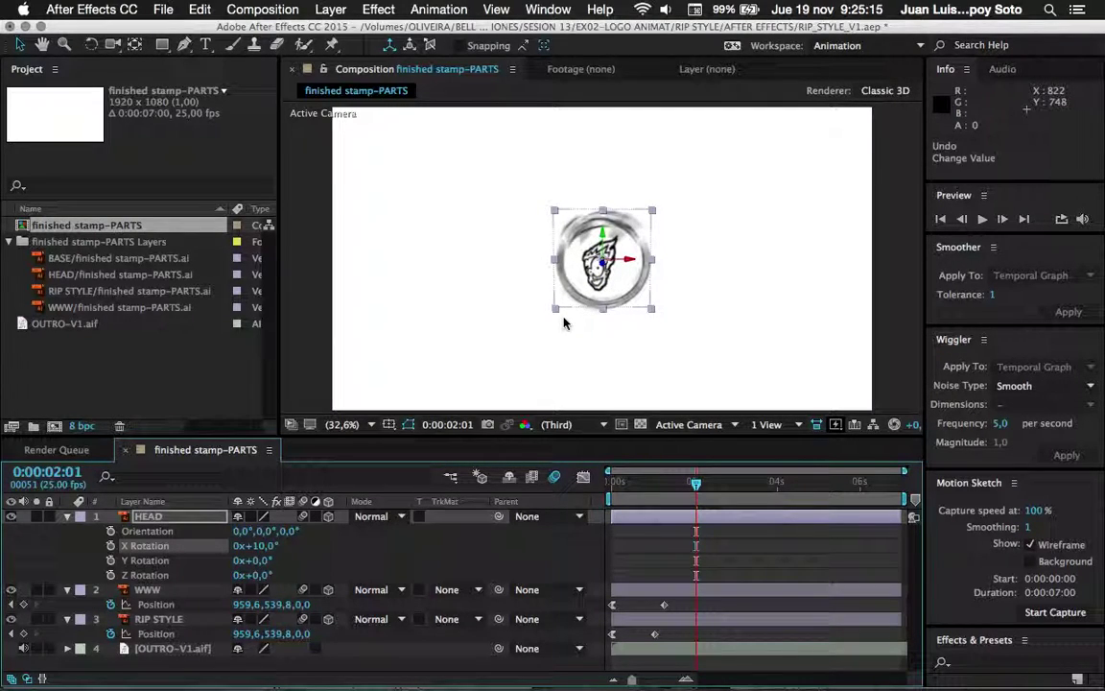
pyautogui.hotkey('ctrl', 'z')
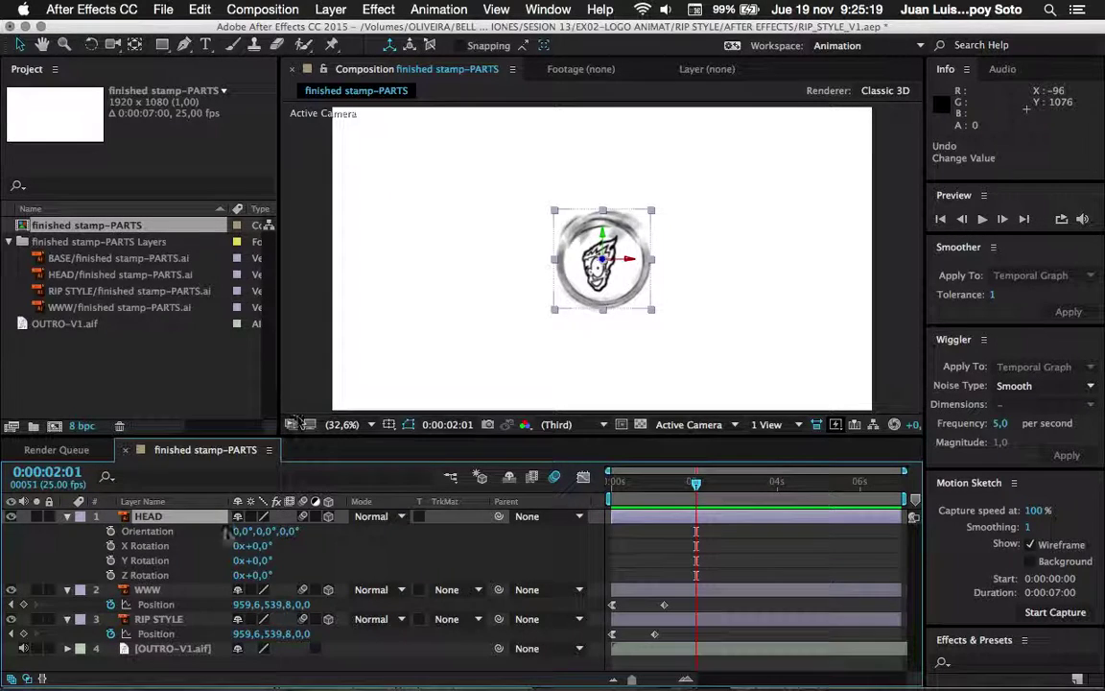
# Expand HEAD's Transform properties, raise Anchor Point Y, then undo it back to 171,6,176,3.
pyautogui.click(66, 519)
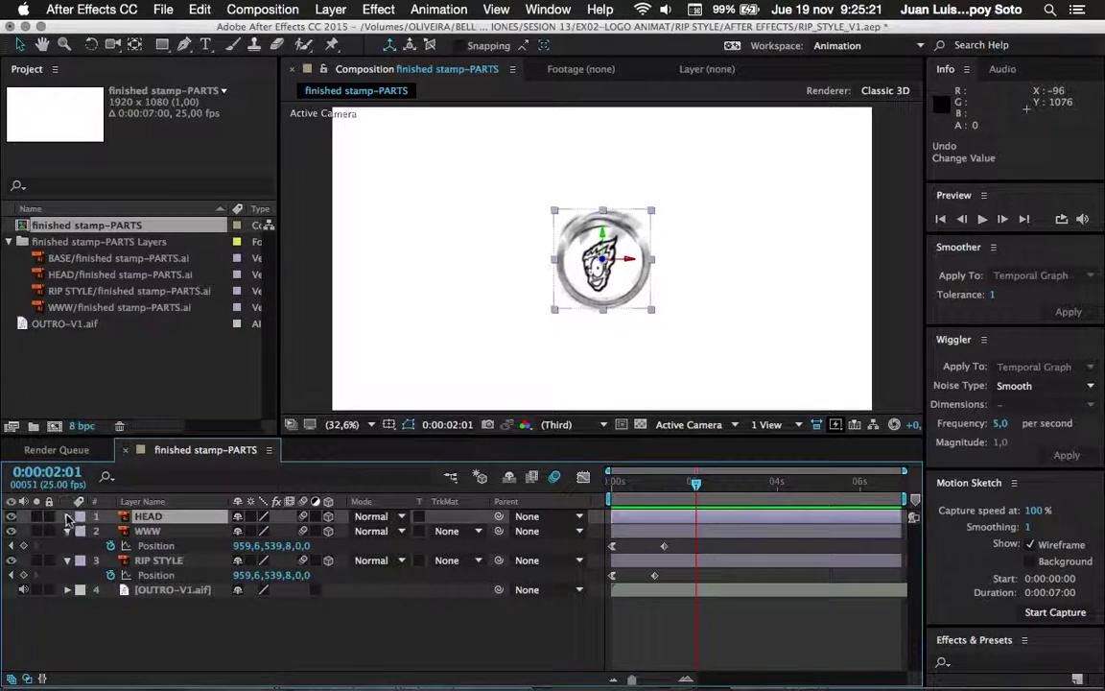
pyautogui.click(66, 519)
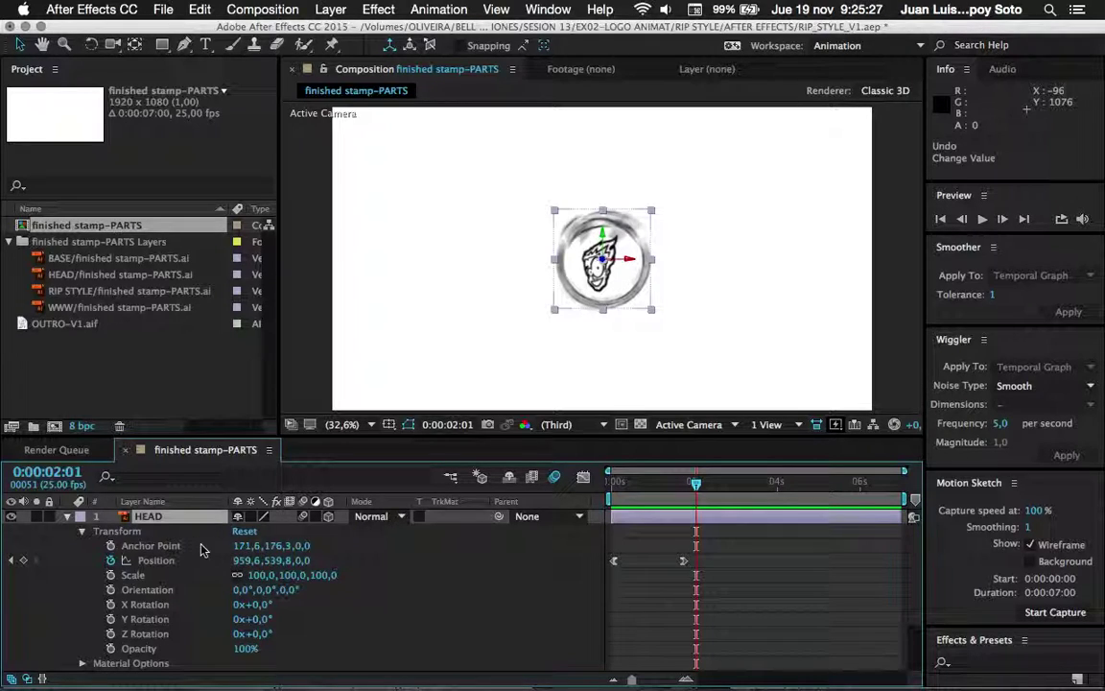
pyautogui.moveTo(280, 546)
pyautogui.mouseDown()
pyautogui.moveTo(362, 545)
pyautogui.moveTo(302, 551)
pyautogui.moveTo(353, 552)
pyautogui.mouseUp()
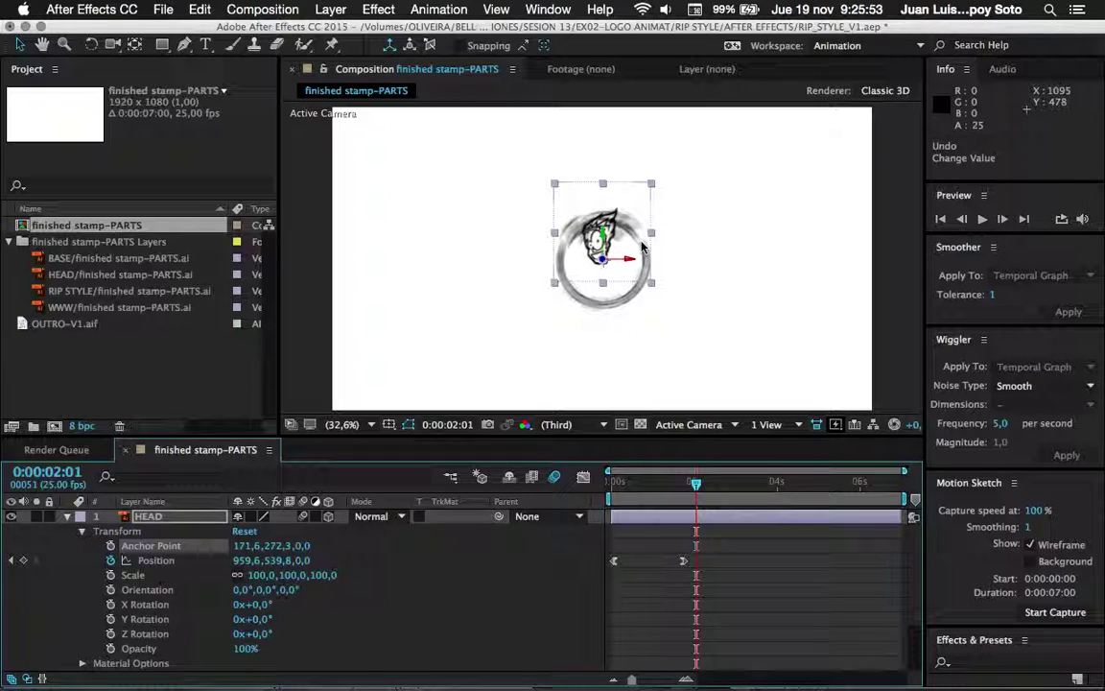
pyautogui.press('cmd+z')
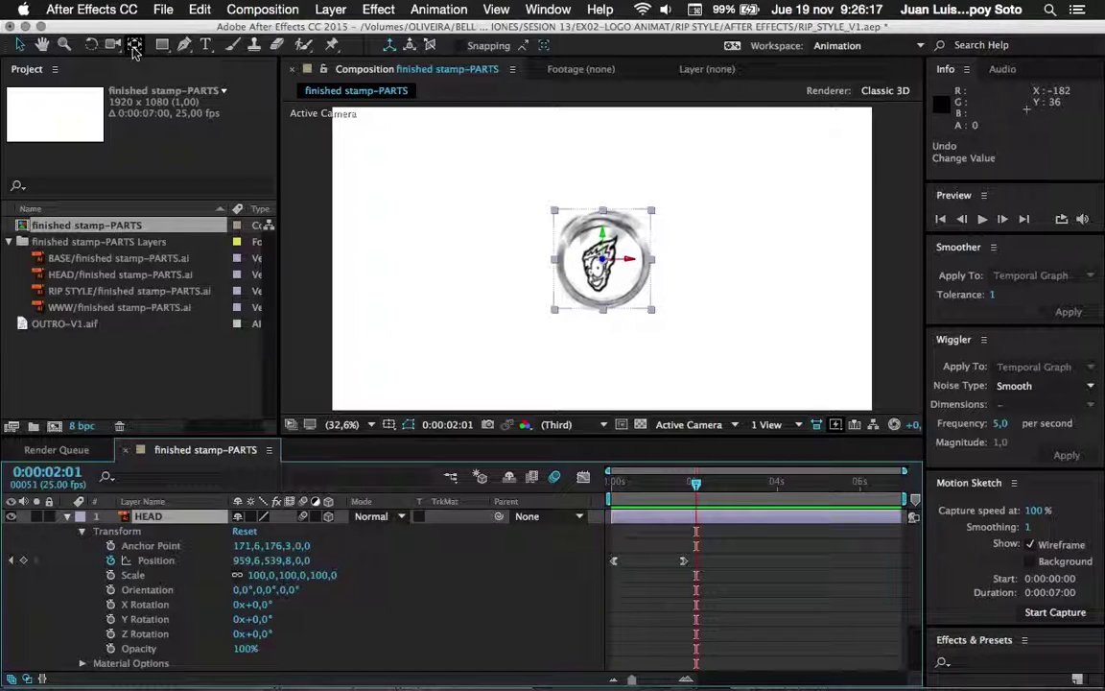
# With the anchor point tool, push HEAD along its depth axis, then undo the move.
pyautogui.click(134, 46)
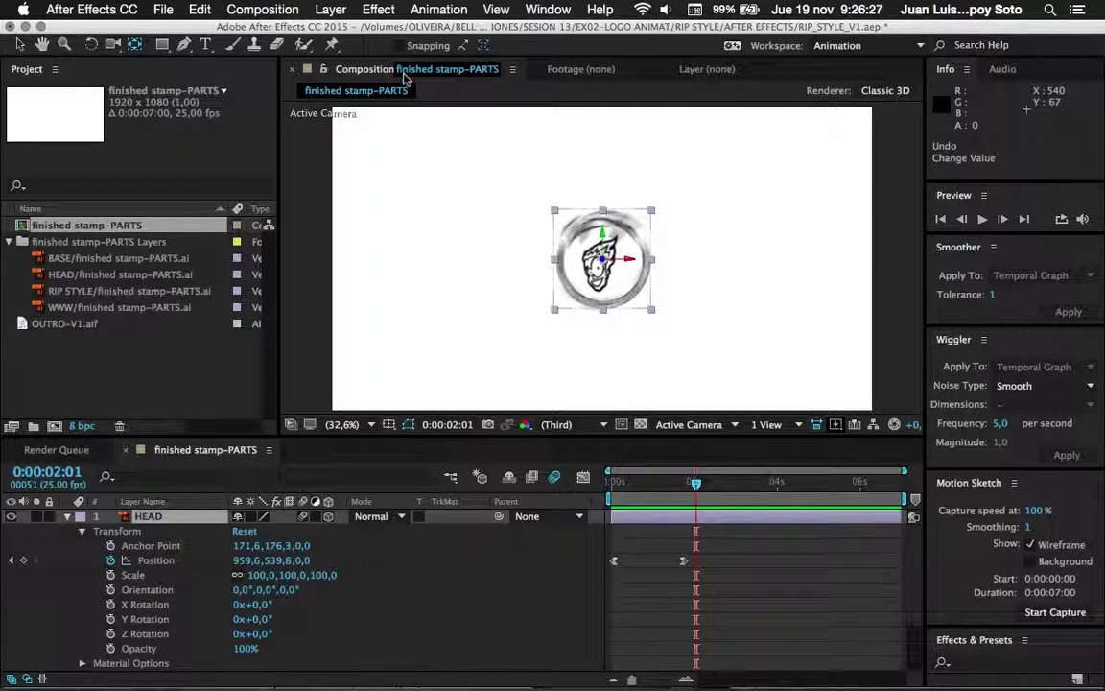
pyautogui.click(710, 70)
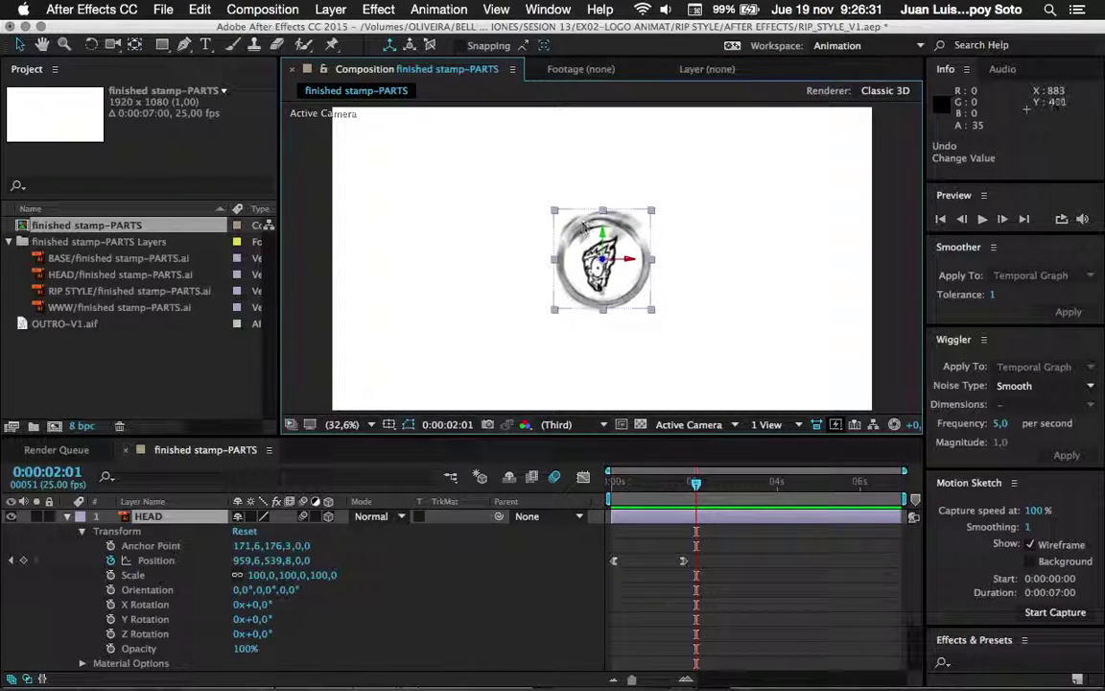
pyautogui.moveTo(600, 257)
pyautogui.mouseDown()
pyautogui.moveTo(619, 295)
pyautogui.moveTo(515, 268)
pyautogui.mouseUp()
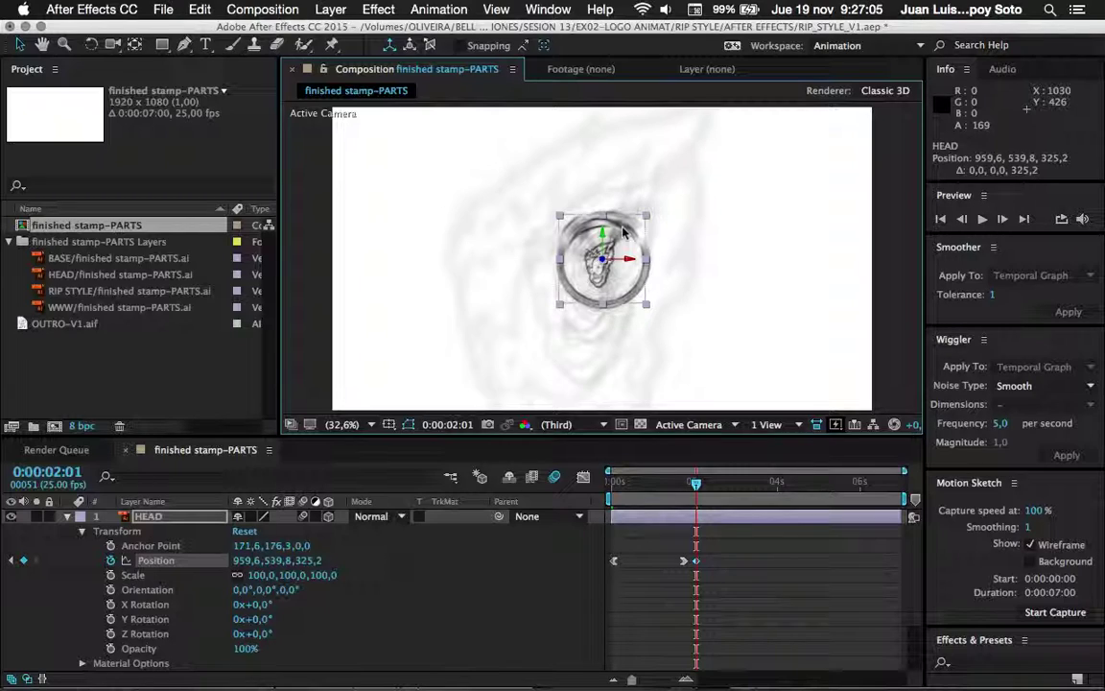
pyautogui.hotkey('ctrl', 'z')
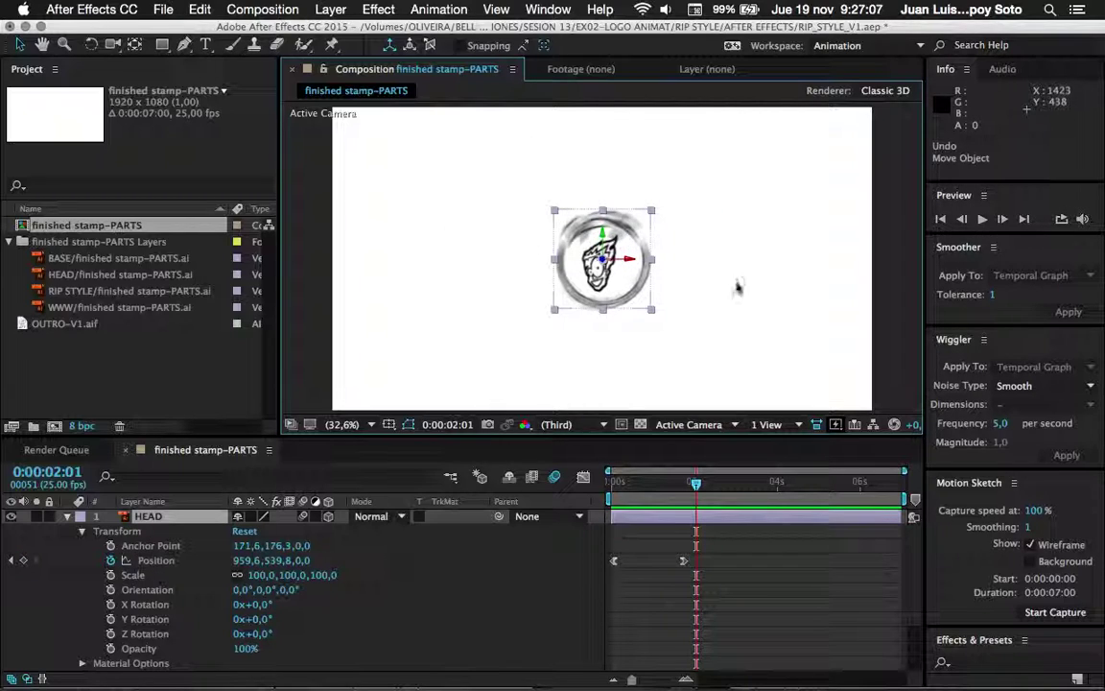
# At 0:00:01:19 try moving HEAD in depth, check the frames, then undo to 959,6,539,8,0,0.
pyautogui.click(693, 485)
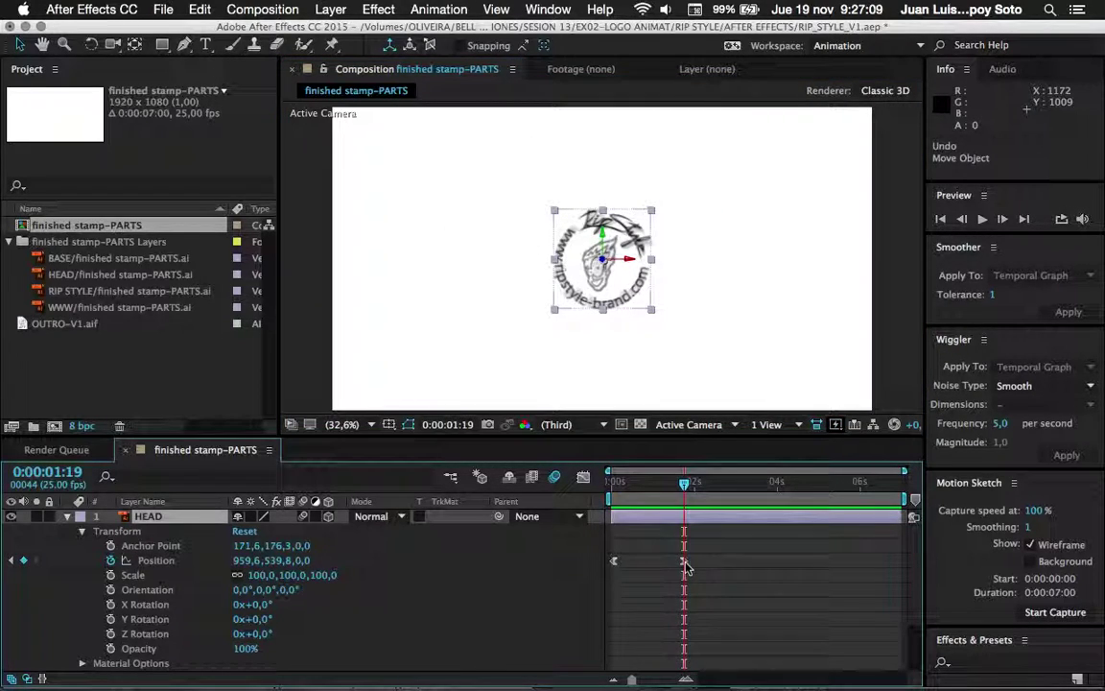
pyautogui.moveTo(685, 566)
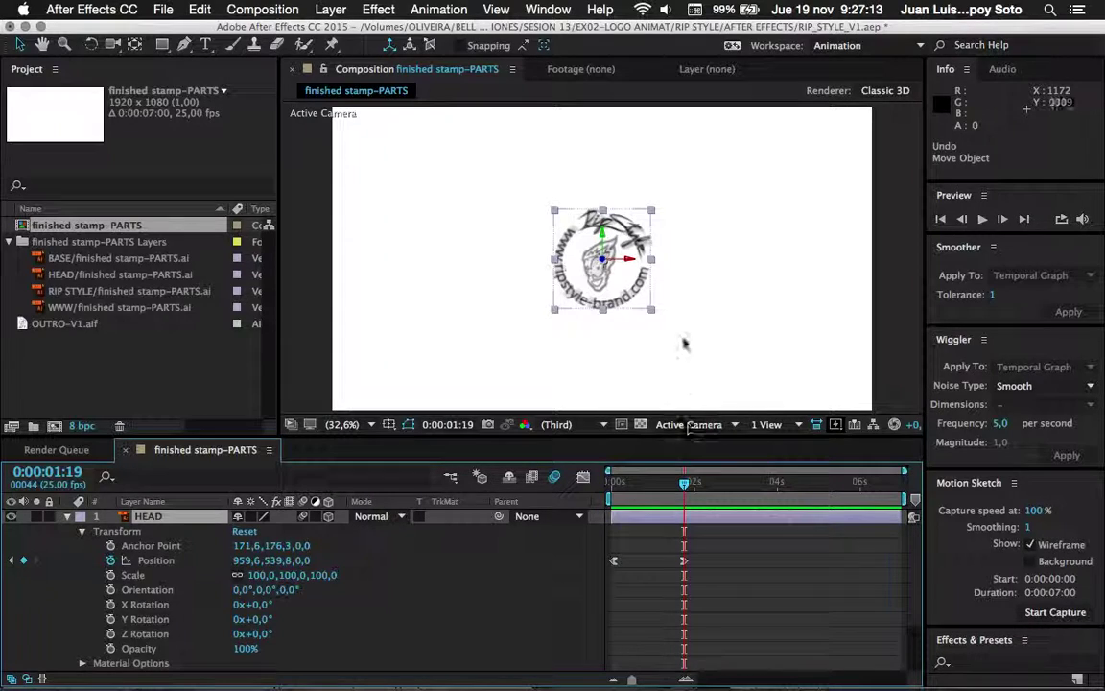
pyautogui.moveTo(602, 259)
pyautogui.mouseDown()
pyautogui.moveTo(596, 288)
pyautogui.moveTo(675, 267)
pyautogui.mouseUp()
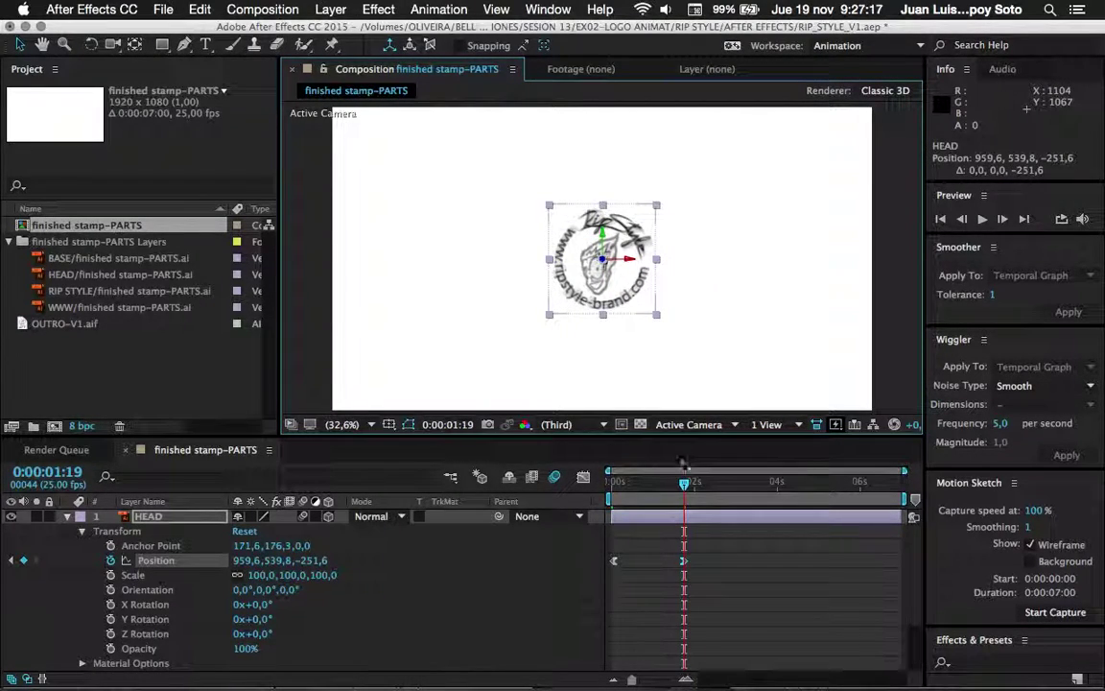
pyautogui.moveTo(684, 483)
pyautogui.mouseDown()
pyautogui.moveTo(701, 487)
pyautogui.moveTo(683, 491)
pyautogui.mouseUp()
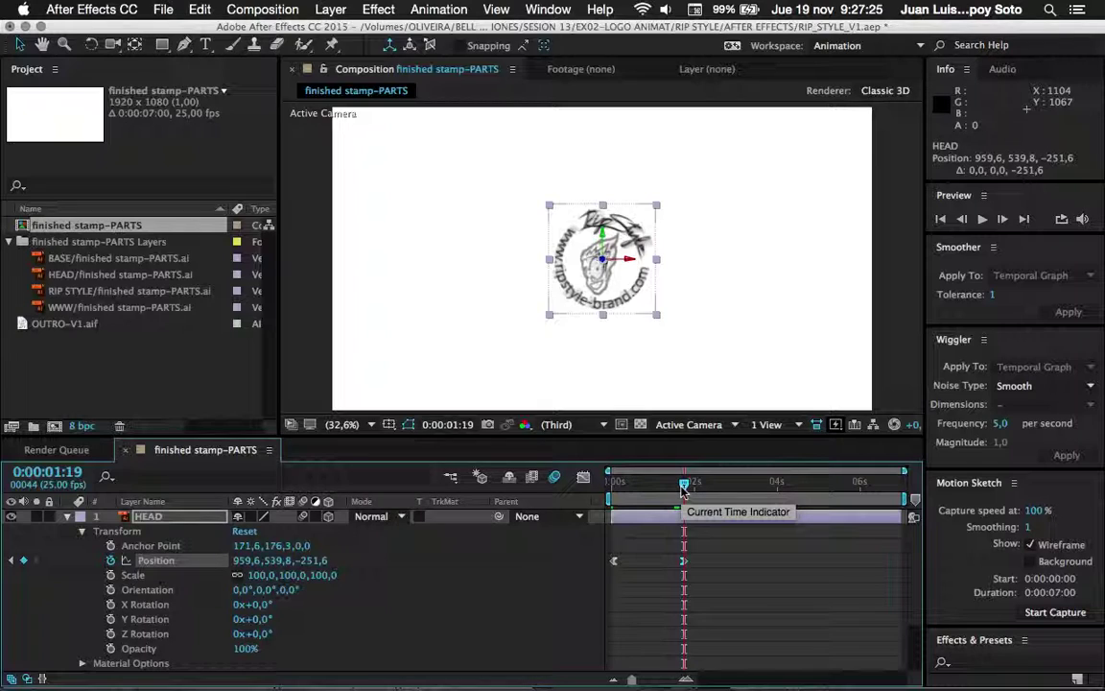
pyautogui.hotkey('ctrl', 'z')
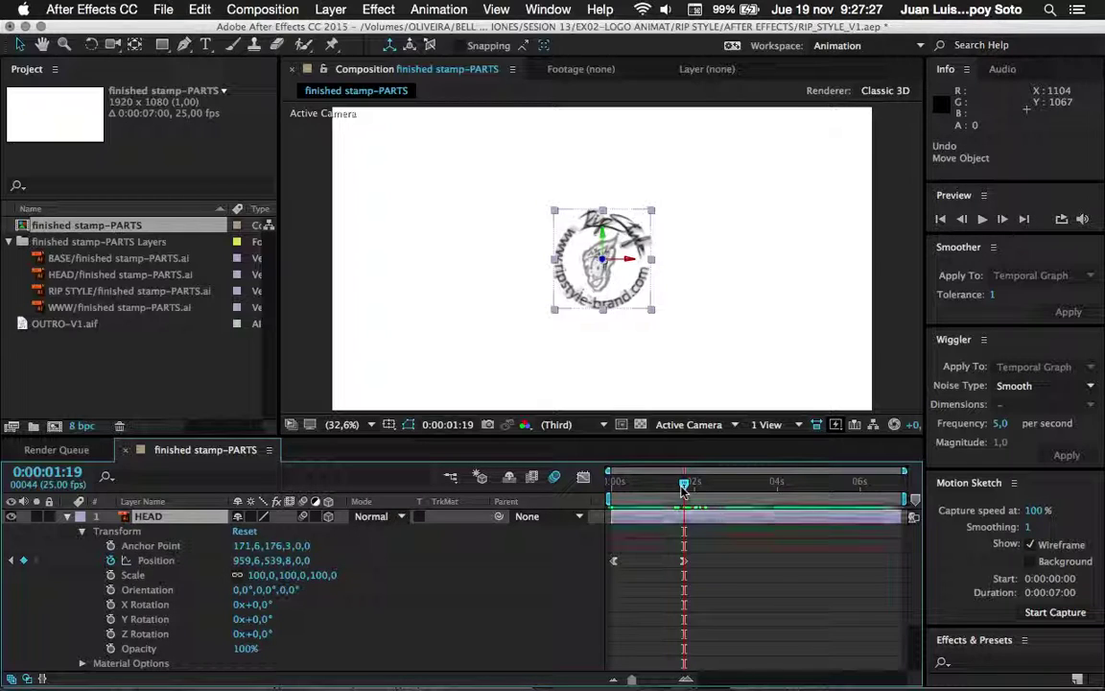
pyautogui.moveTo(684, 482); pyautogui.dragTo(685, 482)
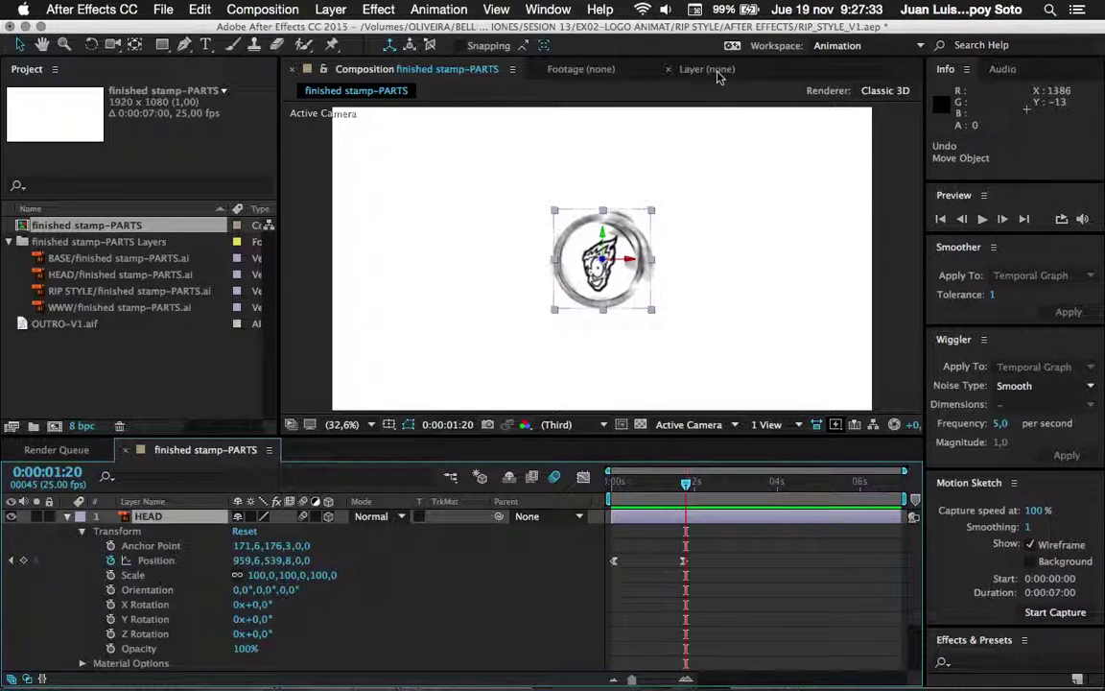
# Move HEAD's anchor point down to the chin with Pan Behind, giving anchor 154,2, 290,7, 0,0.
pyautogui.doubleClick(157, 518)
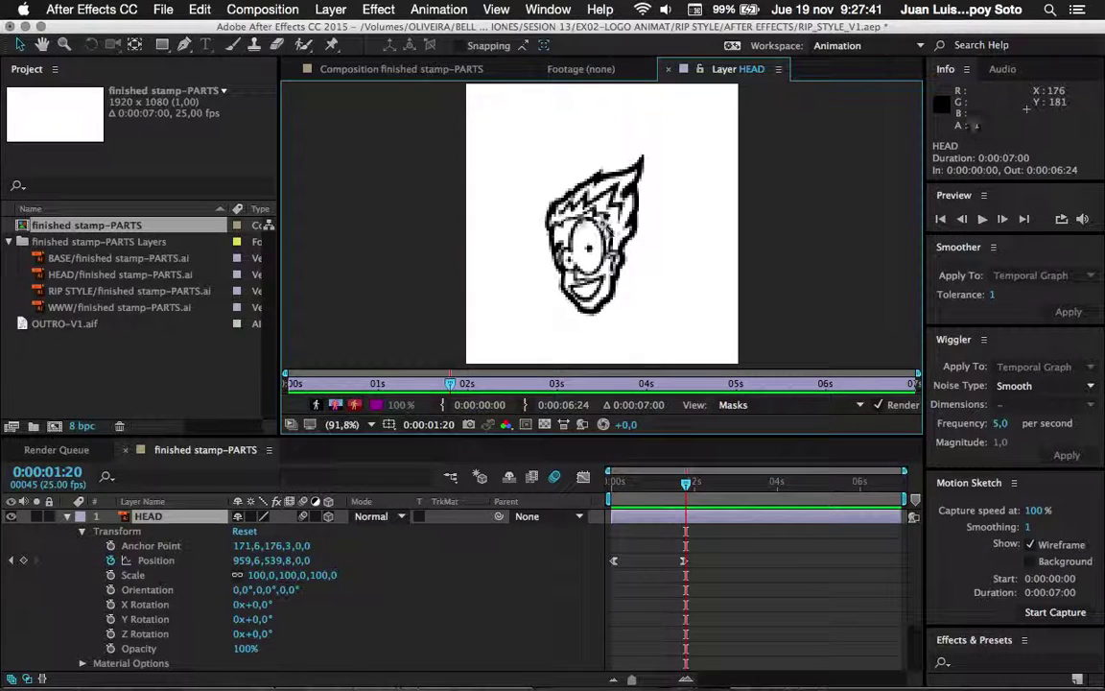
pyautogui.click(135, 46)
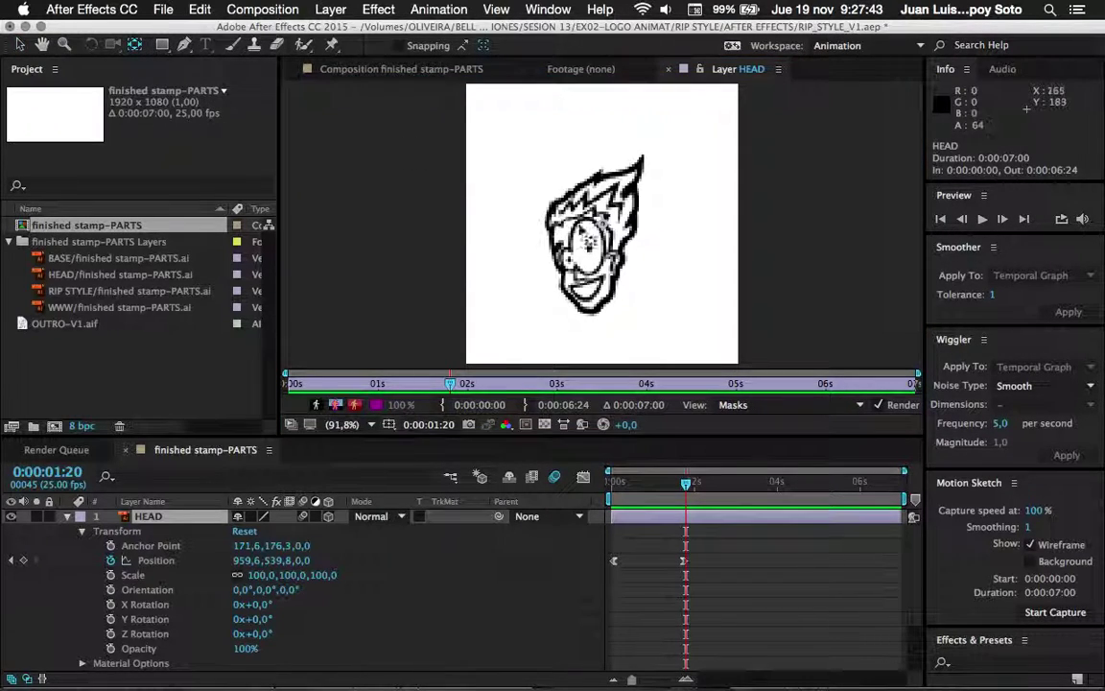
pyautogui.moveTo(603, 233); pyautogui.dragTo(589, 317)
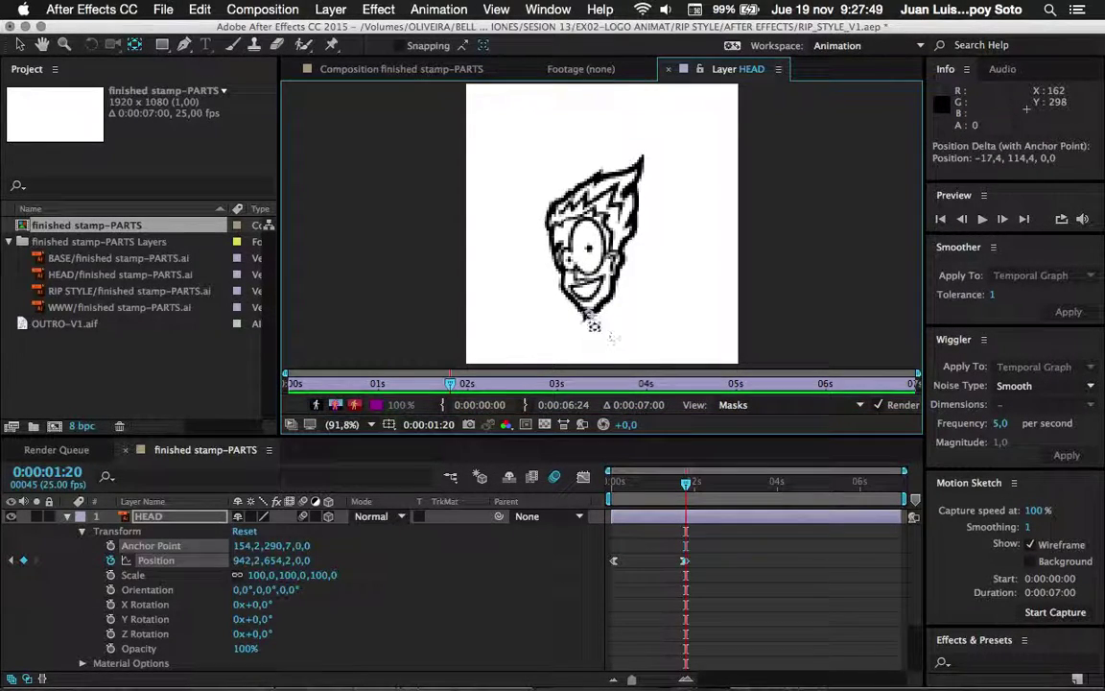
pyautogui.click(389, 70)
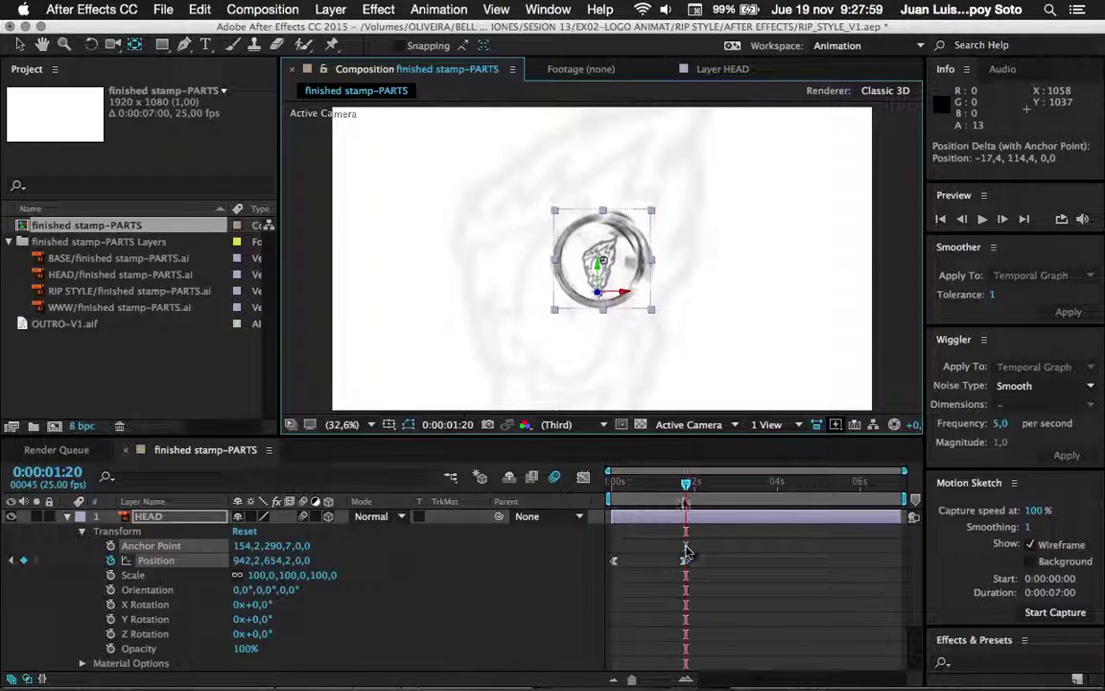
# Undo the anchor move, restoring anchor 171,6, 176,3, and return the playhead to 0:00:01:19.
pyautogui.moveTo(688, 566)
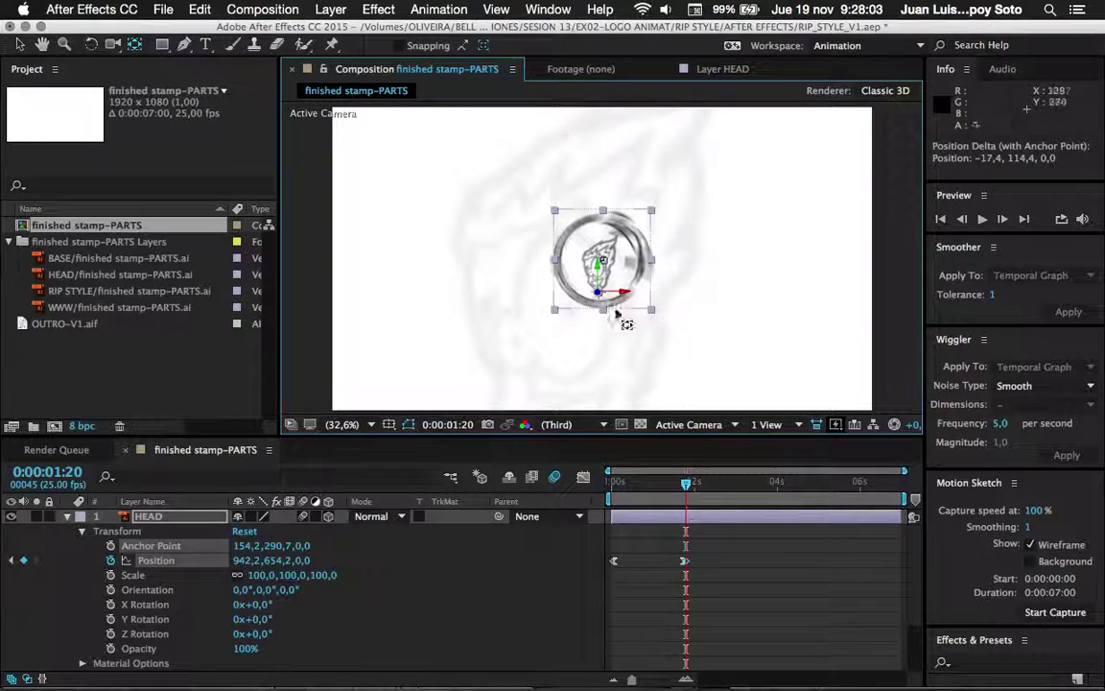
pyautogui.hotkey('ctrl', 'z')
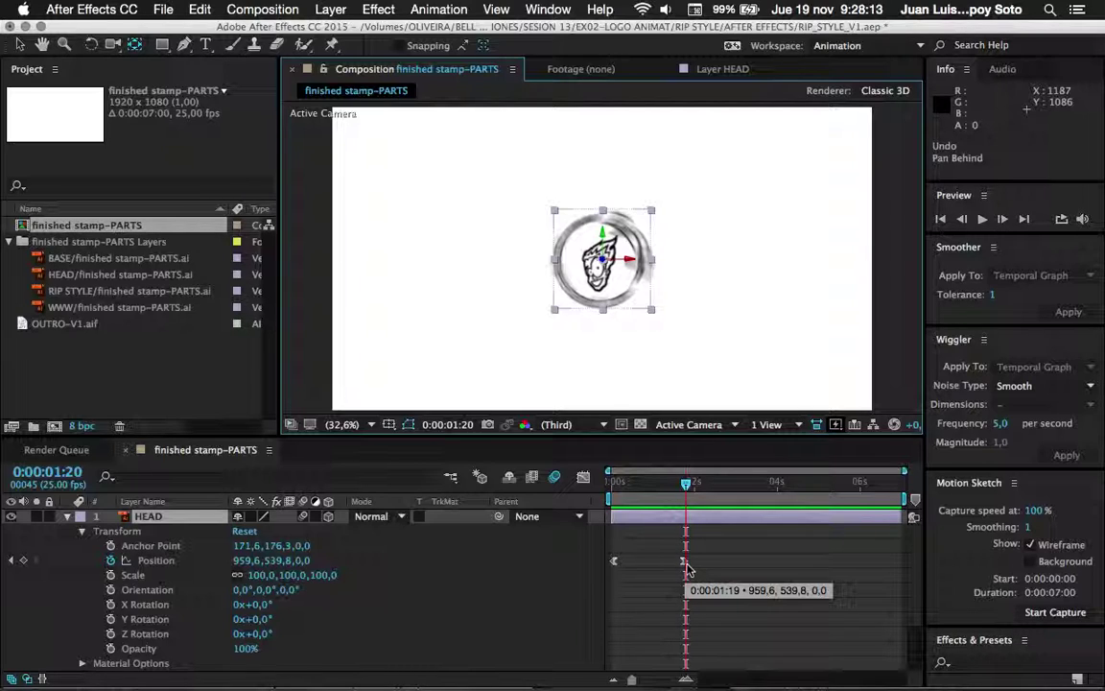
pyautogui.moveTo(686, 482); pyautogui.dragTo(729, 482)
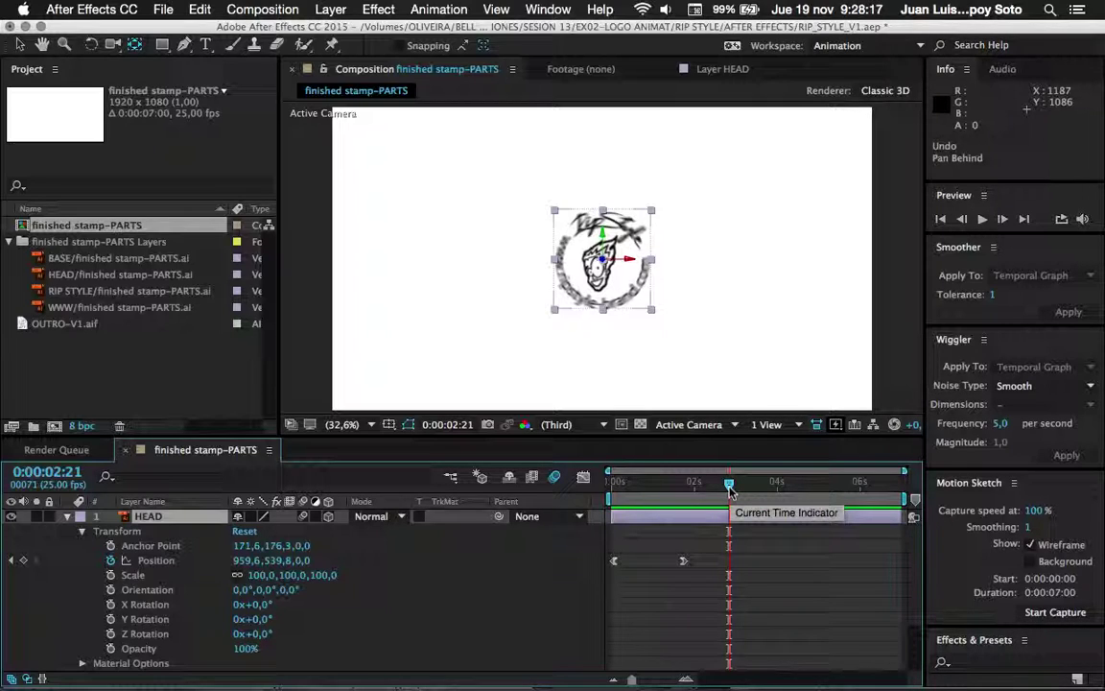
pyautogui.moveTo(729, 482); pyautogui.dragTo(684, 482)
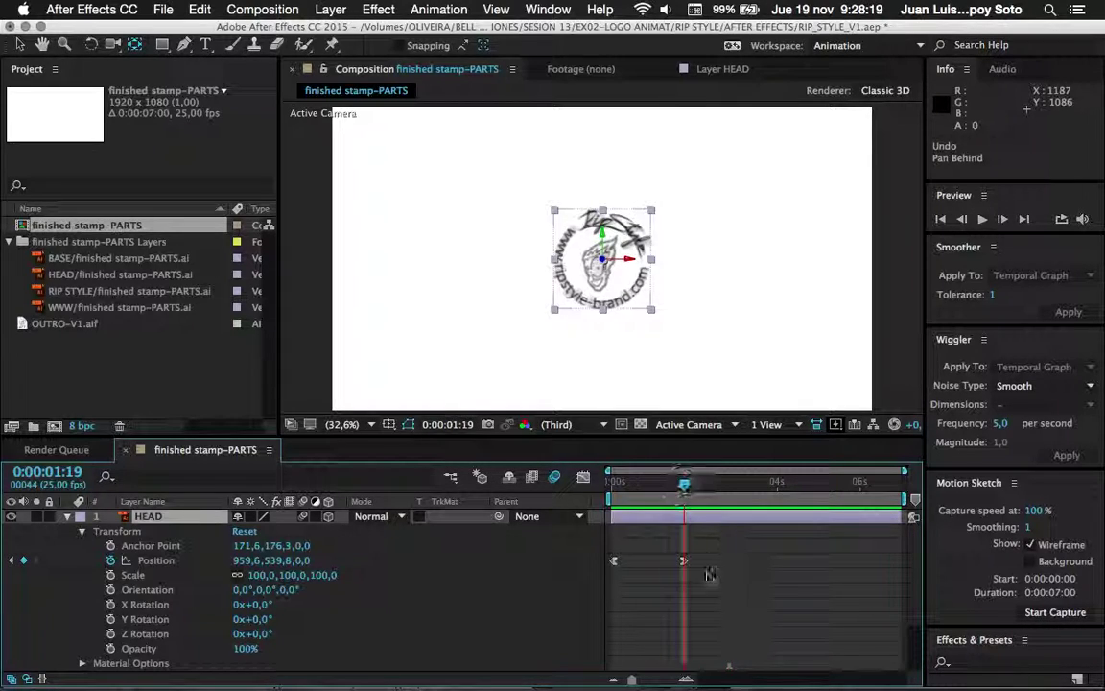
pyautogui.moveTo(684, 567)
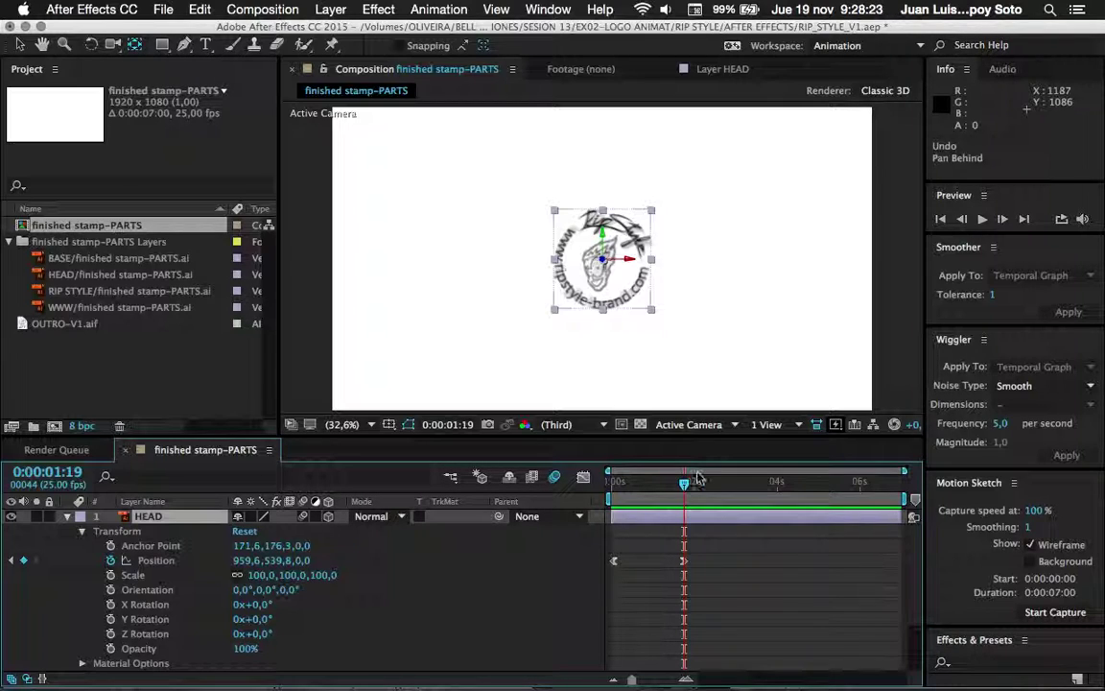
# At 0:00:01:19, drag HEAD's anchor point back to the chin in the Layer panel (154,2, 290,7).
pyautogui.click(721, 69)
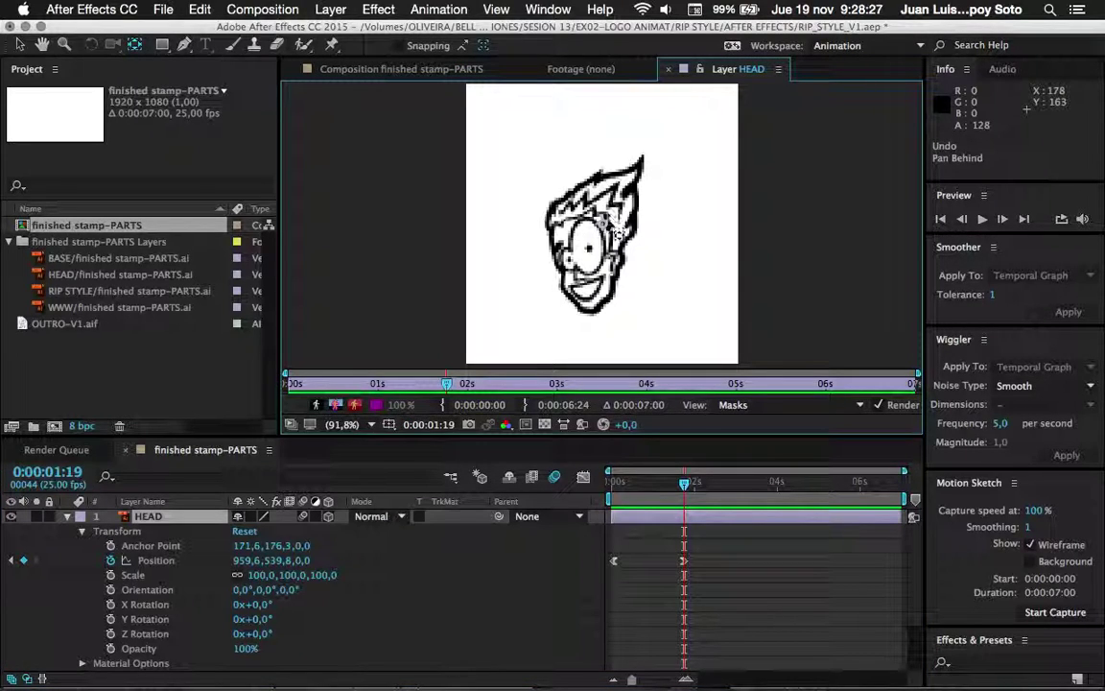
pyautogui.moveTo(615, 237); pyautogui.dragTo(593, 323)
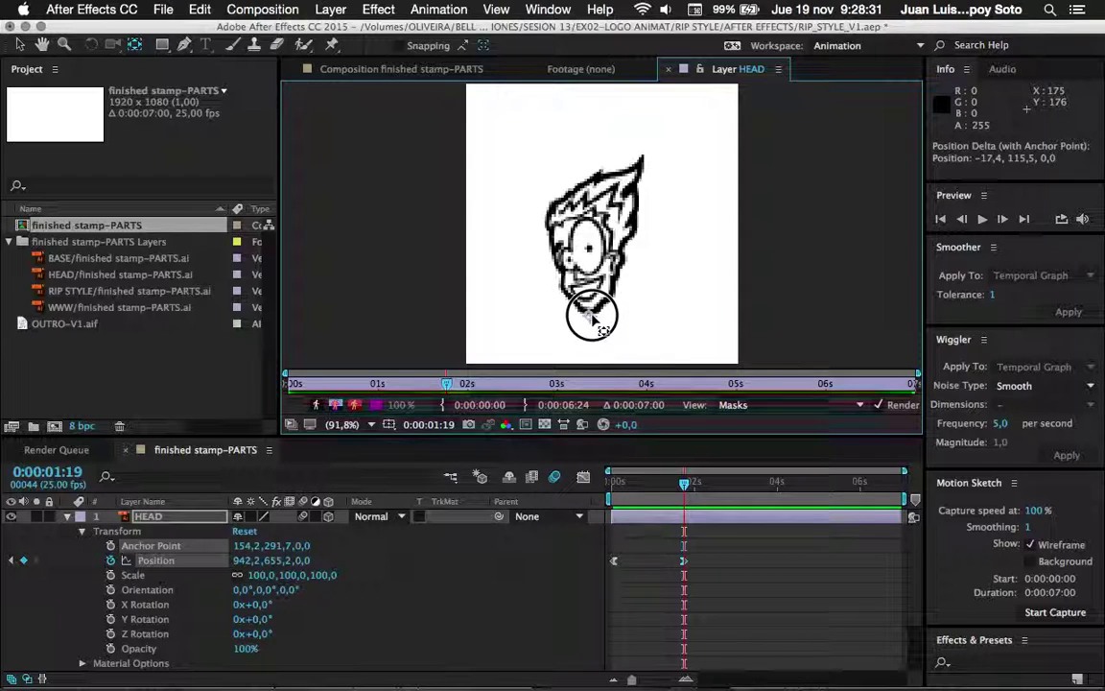
pyautogui.click(388, 71)
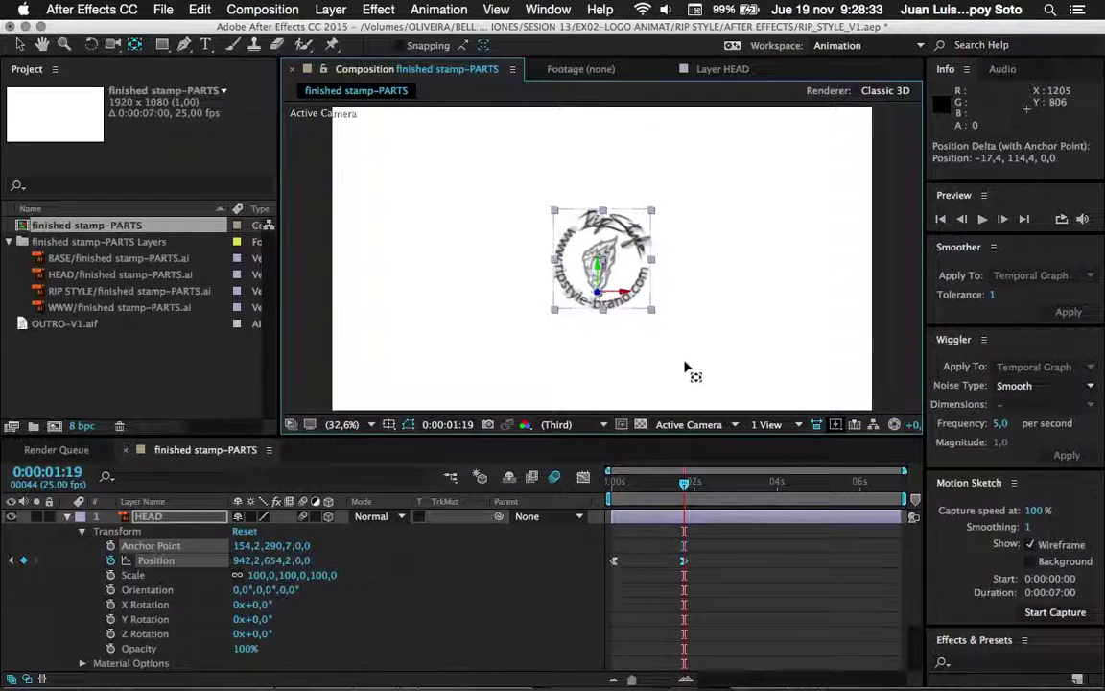
pyautogui.moveTo(684, 484)
pyautogui.mouseDown()
pyautogui.moveTo(626, 496)
pyautogui.moveTo(683, 494)
pyautogui.mouseUp()
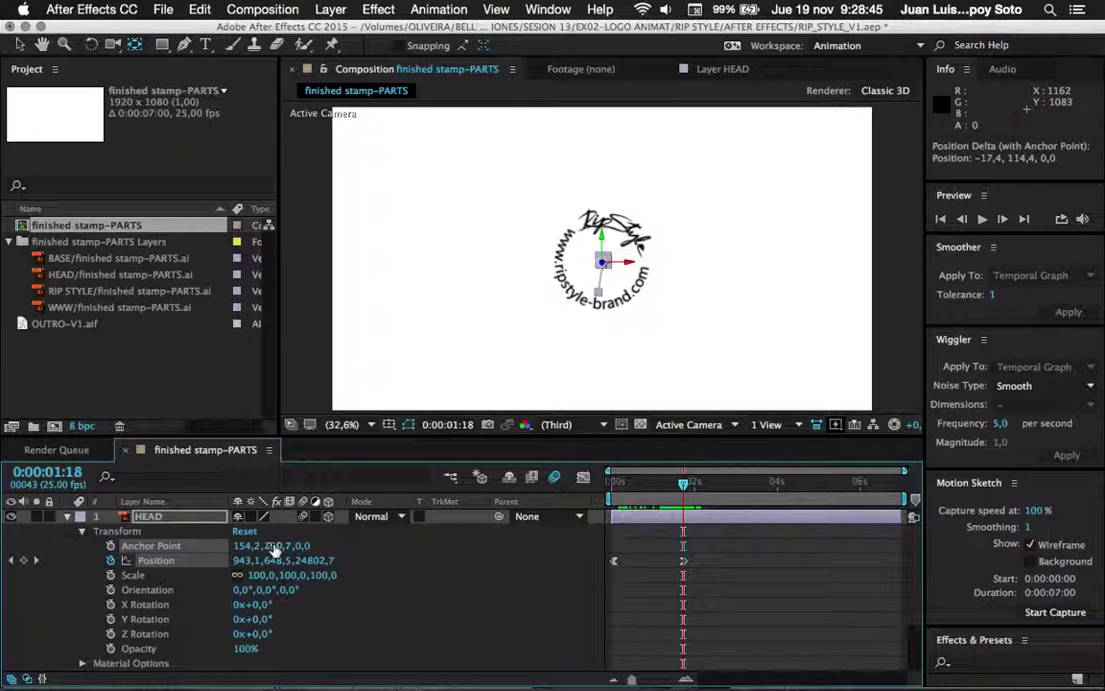
pyautogui.click(680, 487)
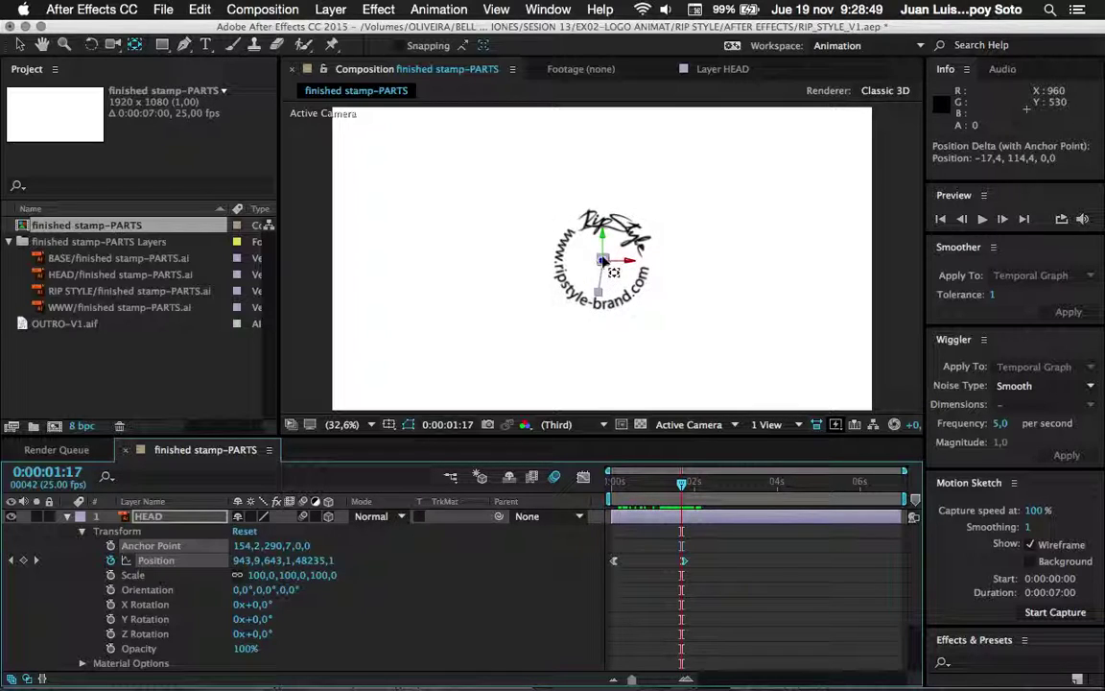
pyautogui.moveTo(680, 485)
pyautogui.mouseDown()
pyautogui.moveTo(648, 487)
pyautogui.moveTo(686, 485)
pyautogui.mouseUp()
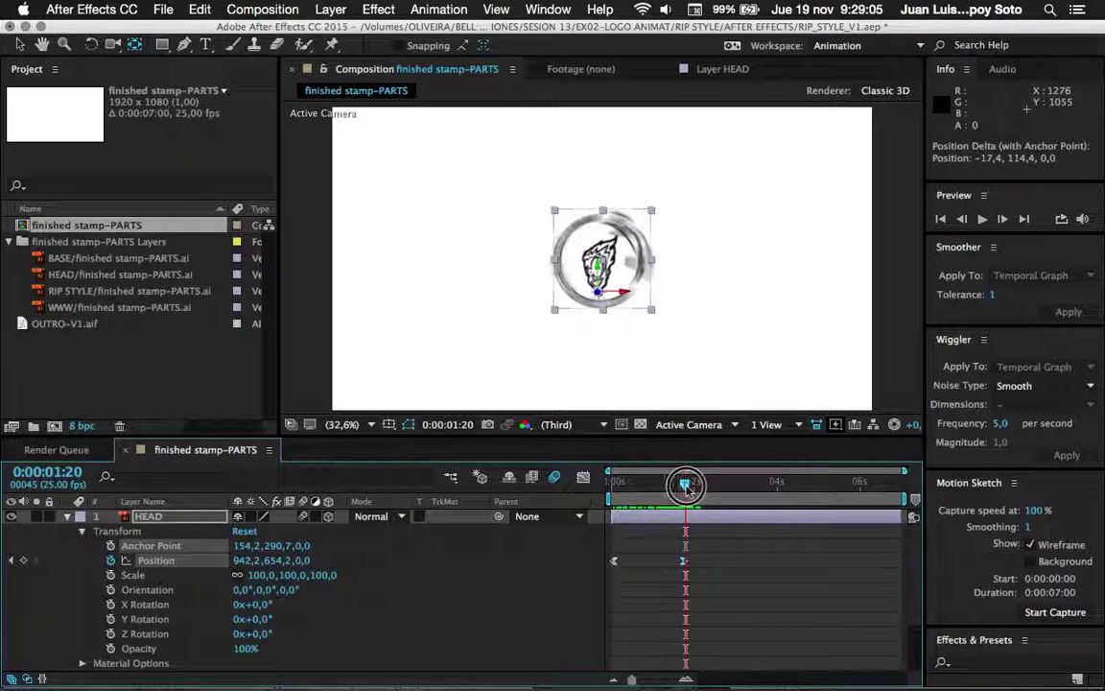
pyautogui.moveTo(686, 484); pyautogui.dragTo(684, 488)
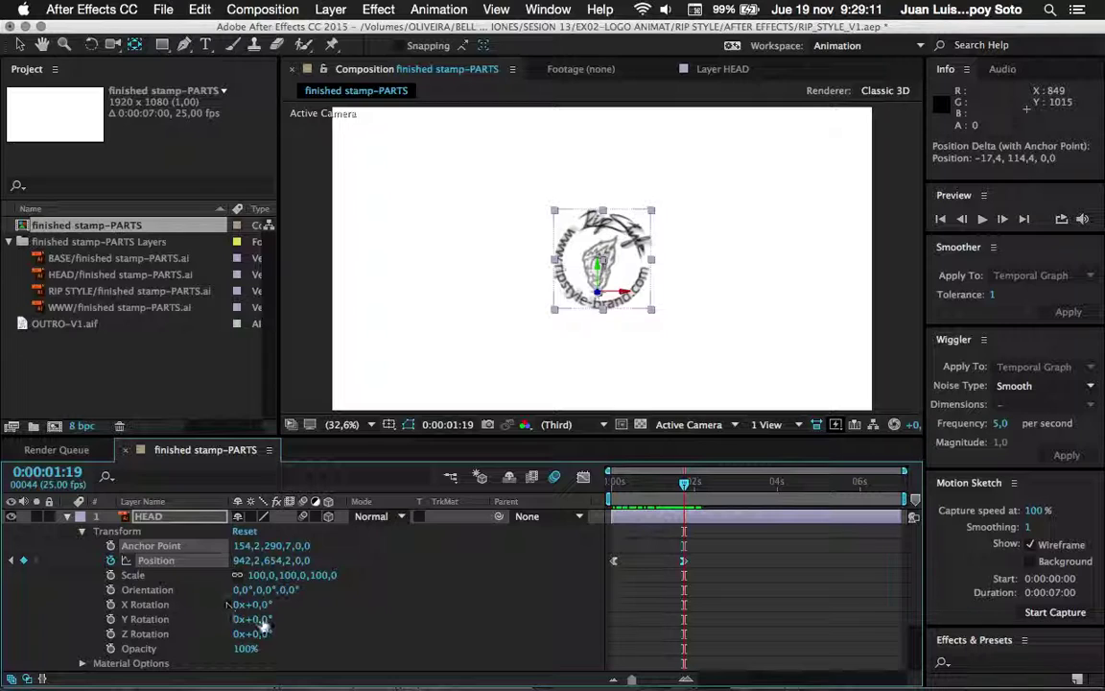
# Try an X Rotation tilt on HEAD, undo it back to 0°, and return to 0:00:00:00.
pyautogui.press('v')
pyautogui.press('Right')
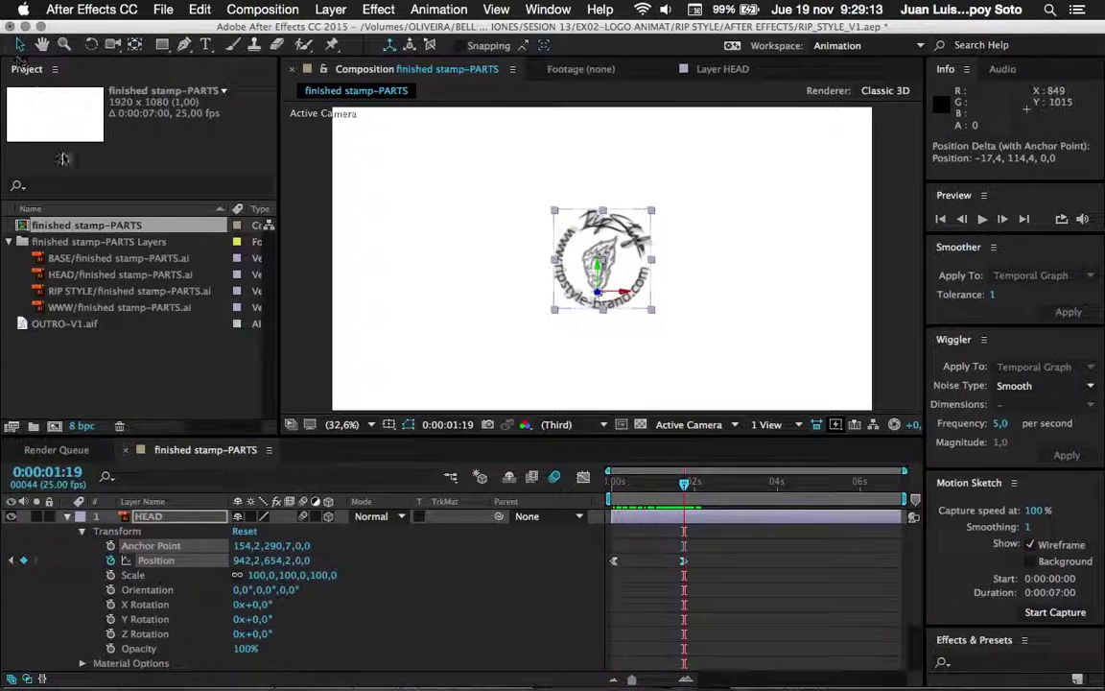
pyautogui.moveTo(240, 606)
pyautogui.mouseDown()
pyautogui.moveTo(309, 611)
pyautogui.moveTo(272, 606)
pyautogui.mouseUp()
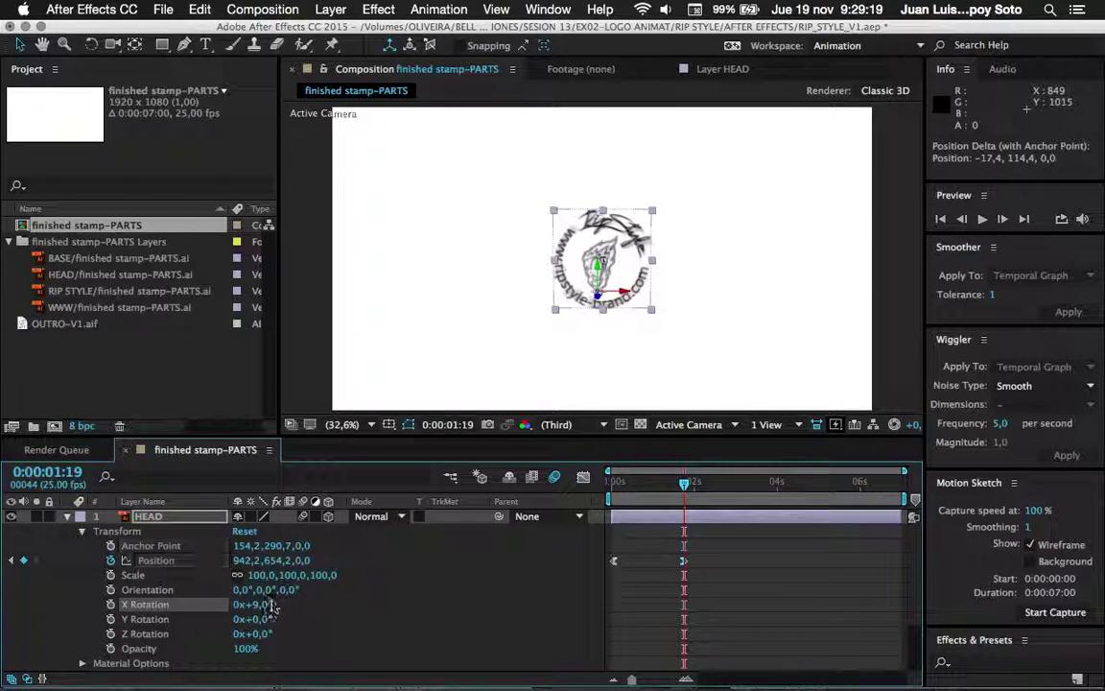
pyautogui.hotkey('ctrl', 'z')
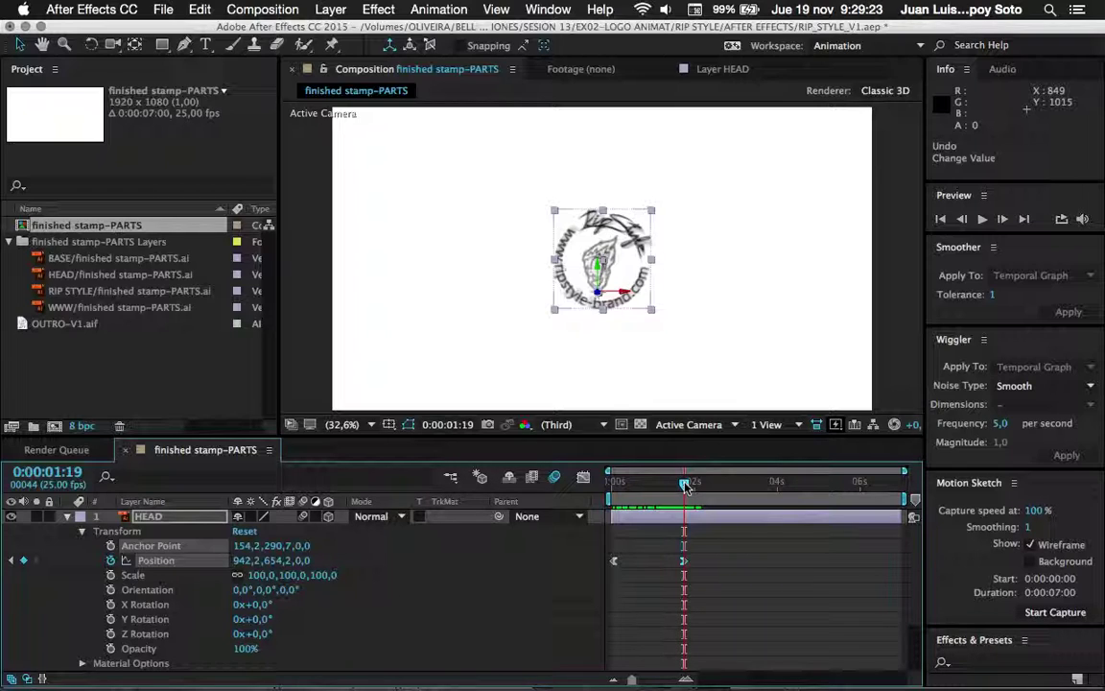
pyautogui.moveTo(684, 486); pyautogui.dragTo(612, 483)
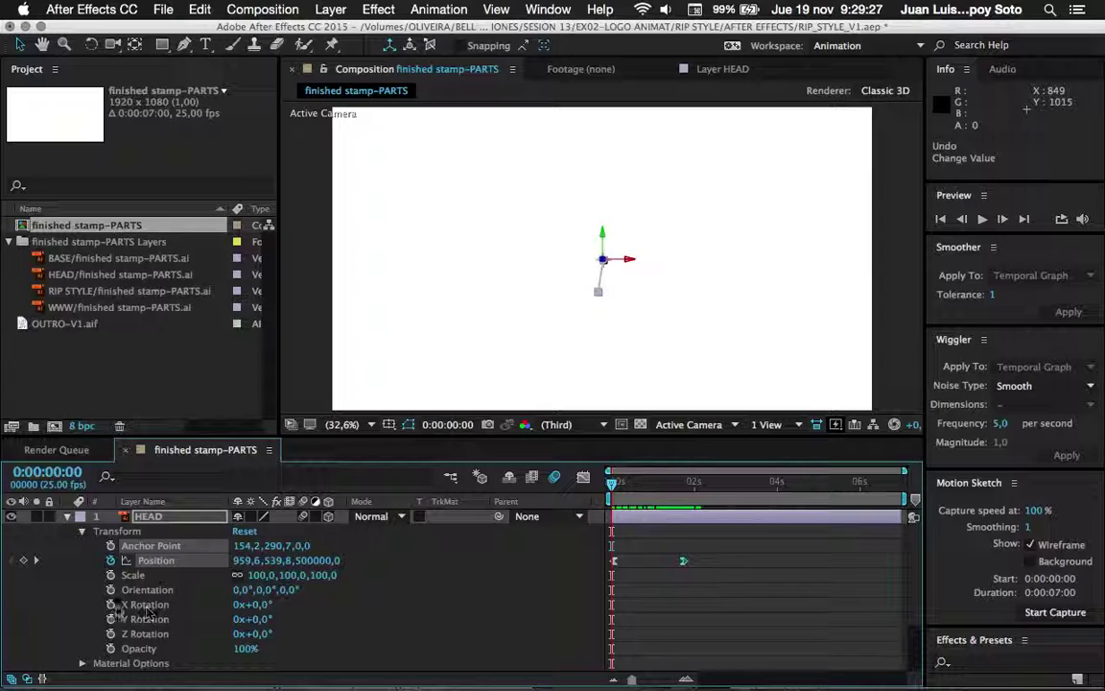
# Keyframe HEAD's X Rotation at -37° at the start and +40° at 0:00:01:19.
pyautogui.click(110, 604)
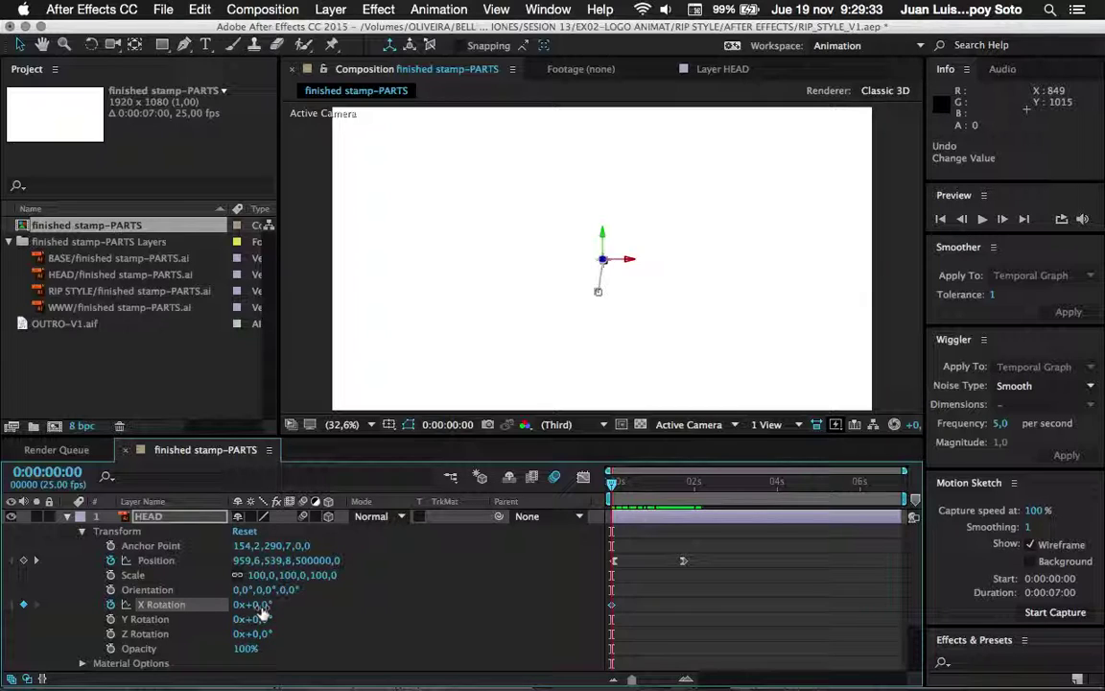
pyautogui.moveTo(264, 611); pyautogui.dragTo(246, 619)
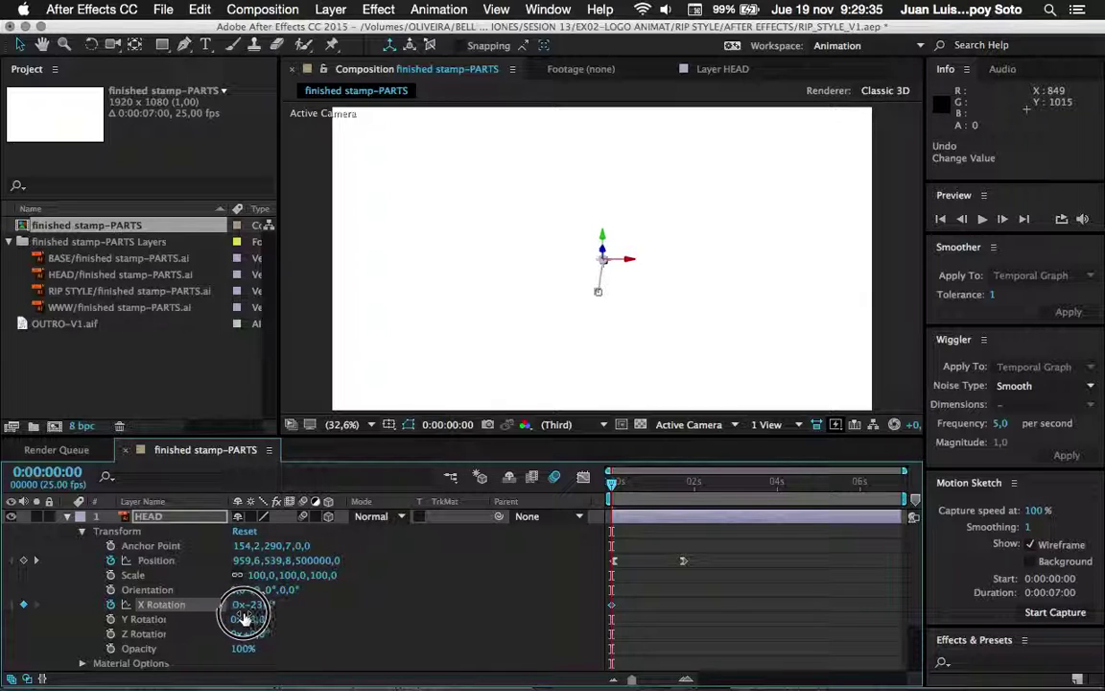
pyautogui.moveTo(245, 618); pyautogui.dragTo(234, 621)
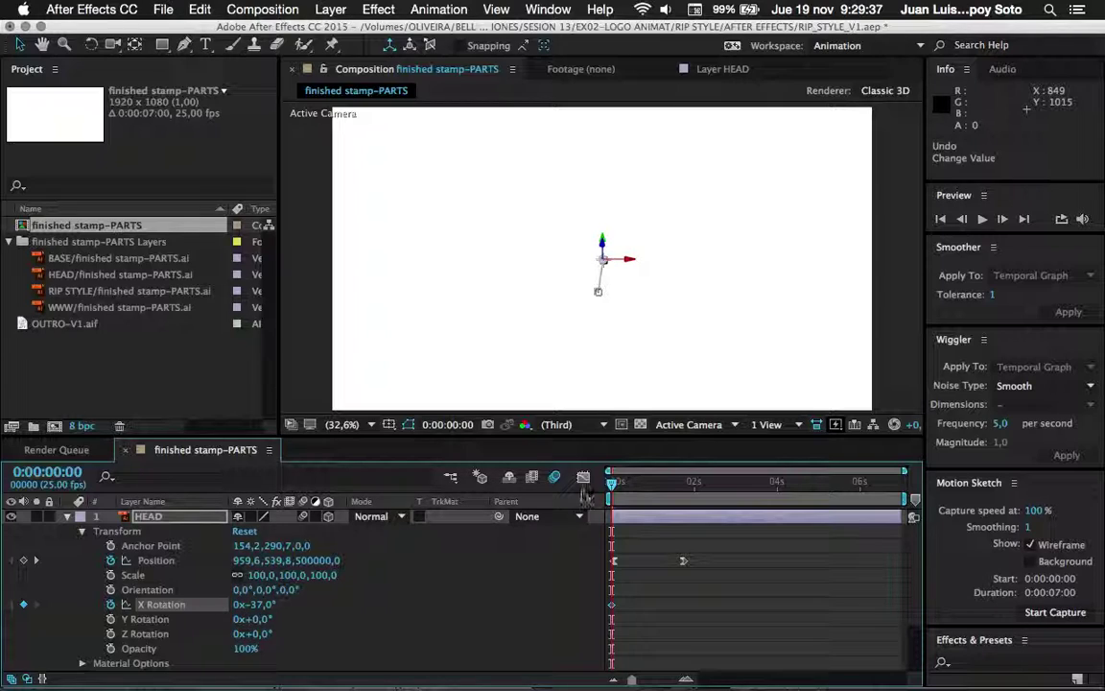
pyautogui.moveTo(613, 487); pyautogui.dragTo(684, 488)
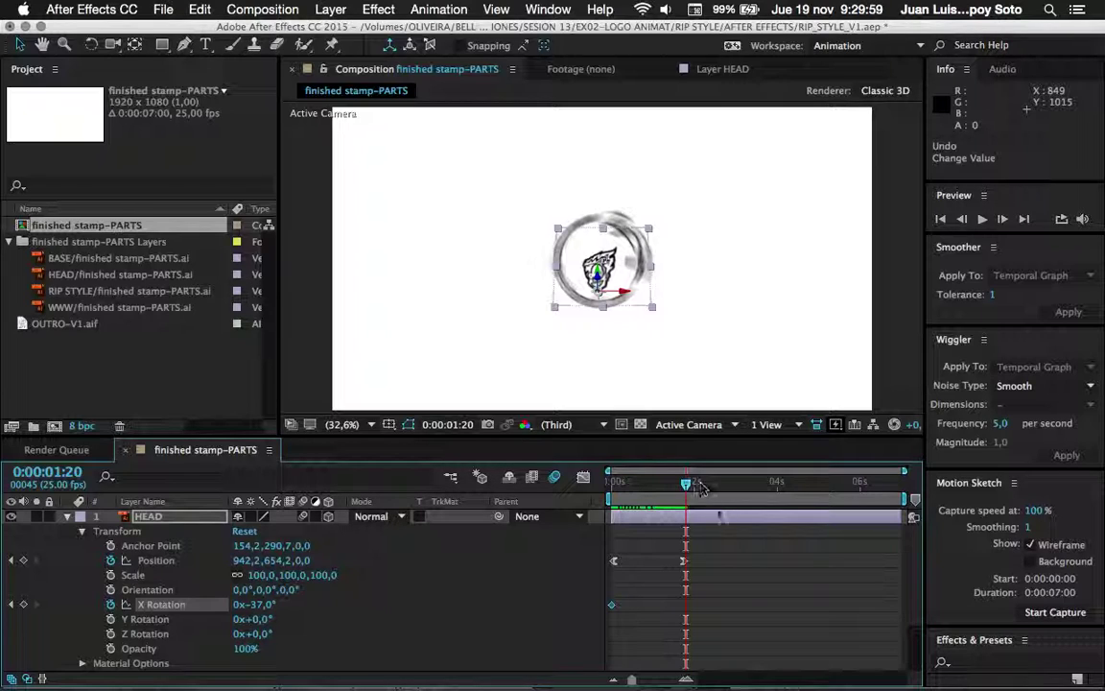
pyautogui.moveTo(684, 485)
pyautogui.mouseDown()
pyautogui.moveTo(621, 484)
pyautogui.moveTo(687, 486)
pyautogui.mouseUp()
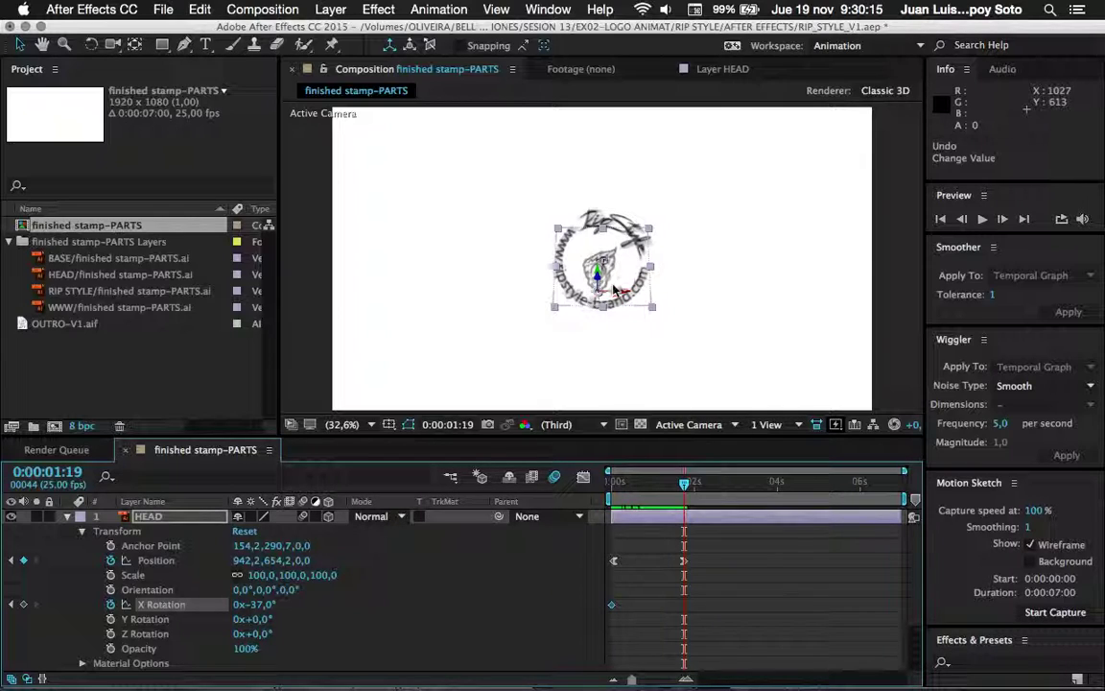
pyautogui.moveTo(251, 604); pyautogui.dragTo(329, 629)
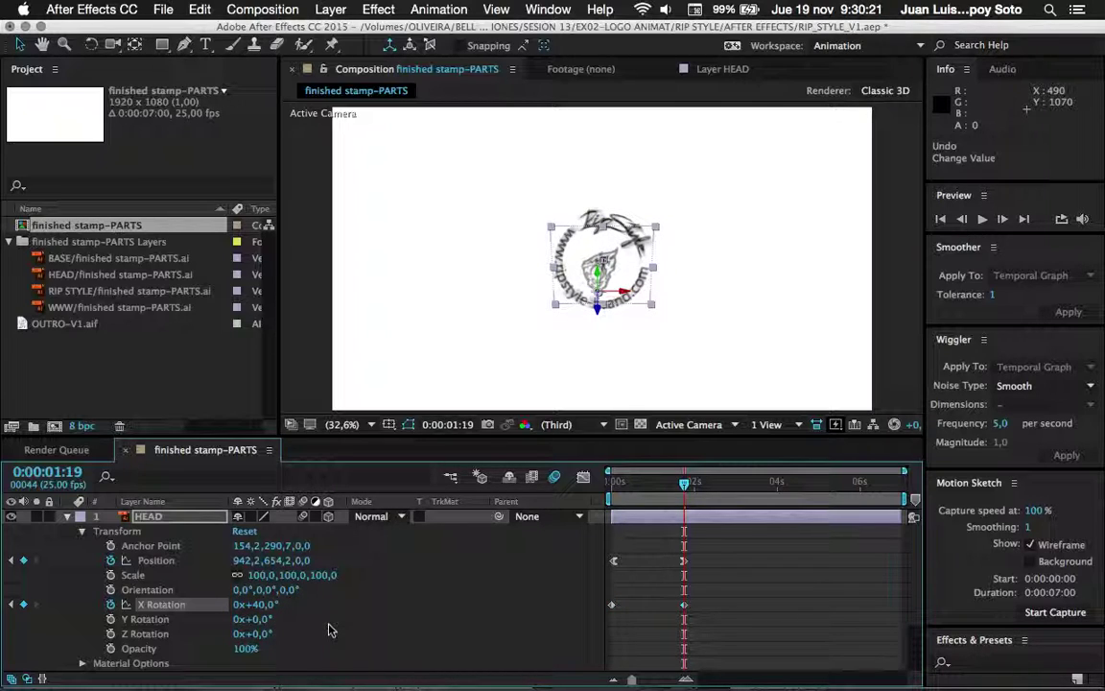
pyautogui.moveTo(683, 483); pyautogui.dragTo(570, 491)
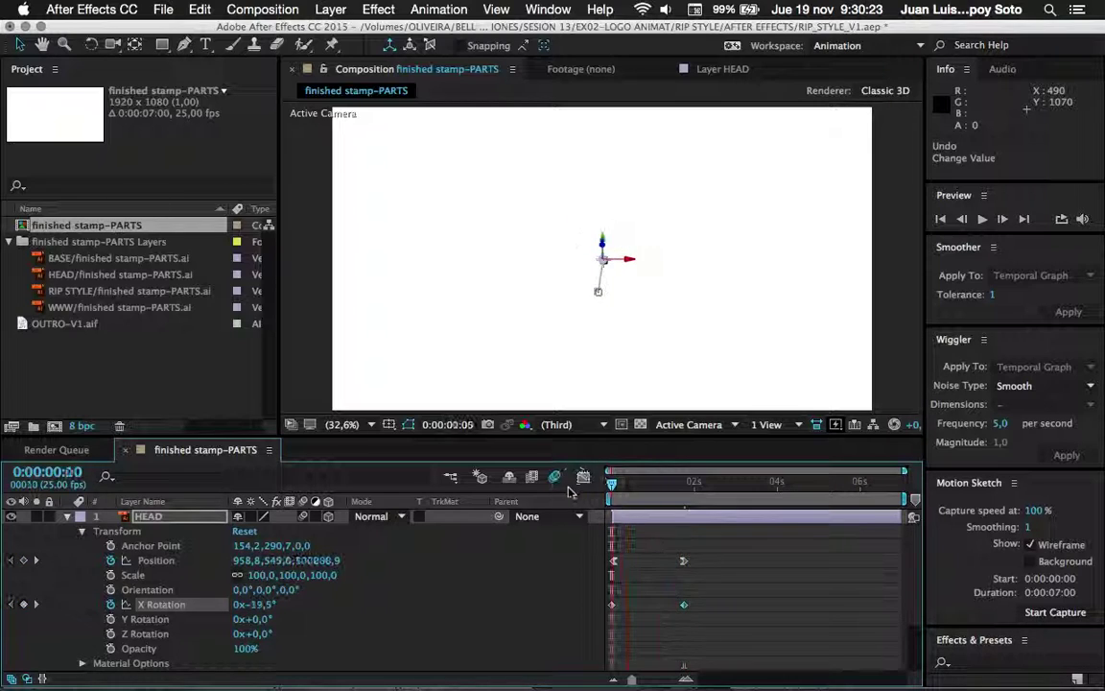
pyautogui.press('space')
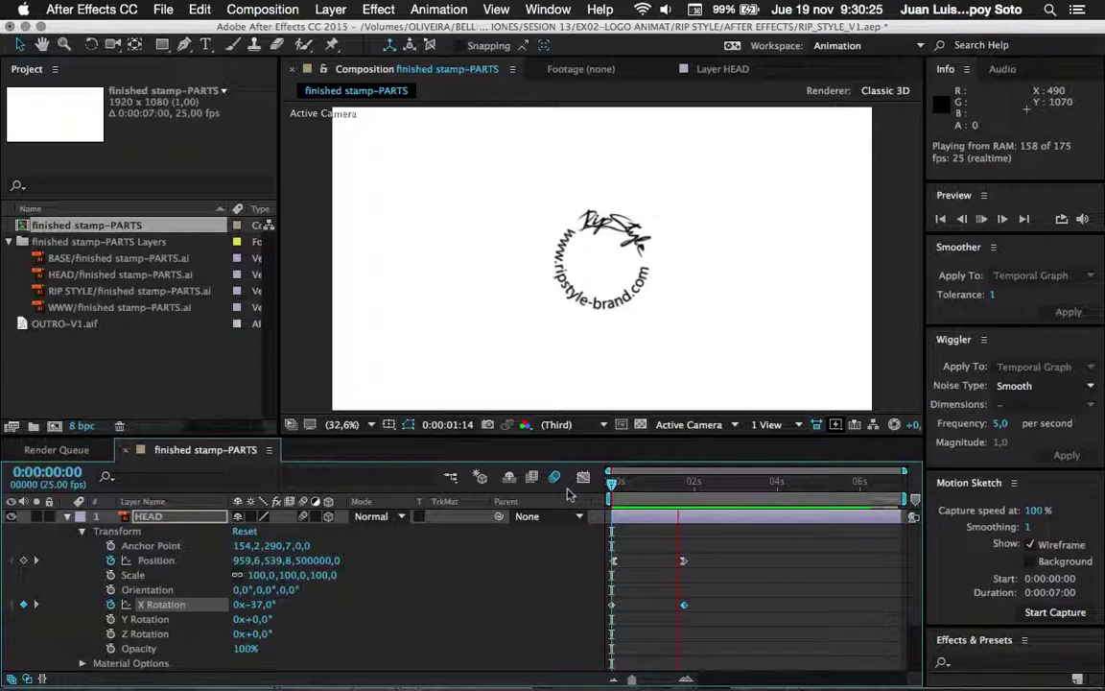
pyautogui.press('space')
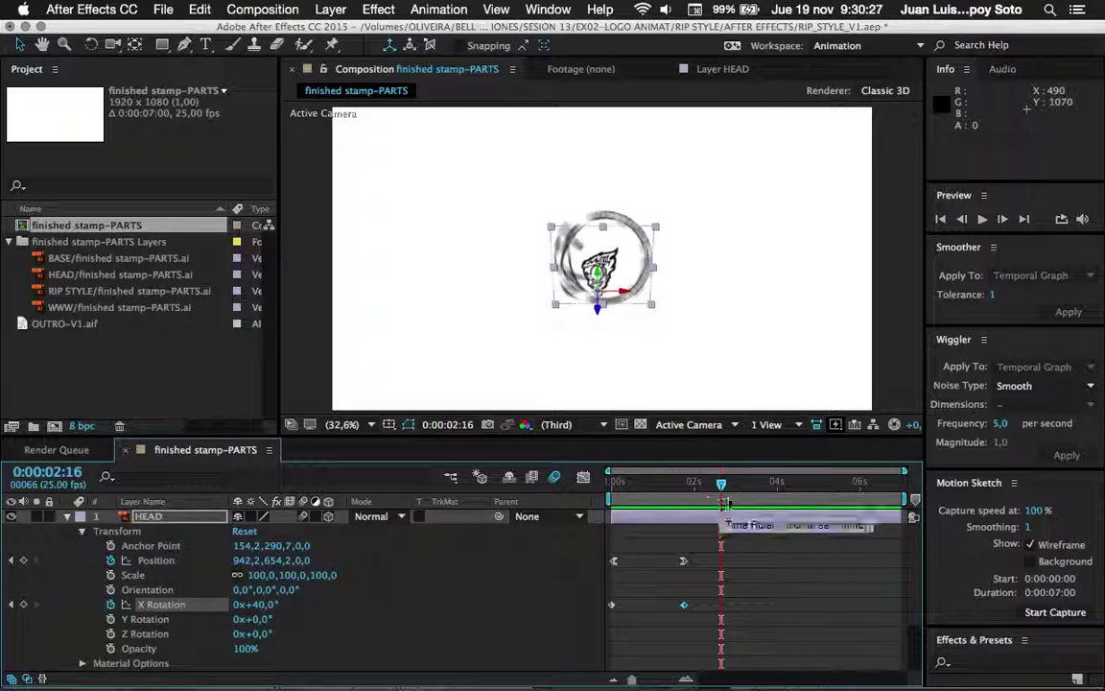
pyautogui.moveTo(724, 502); pyautogui.dragTo(685, 494)
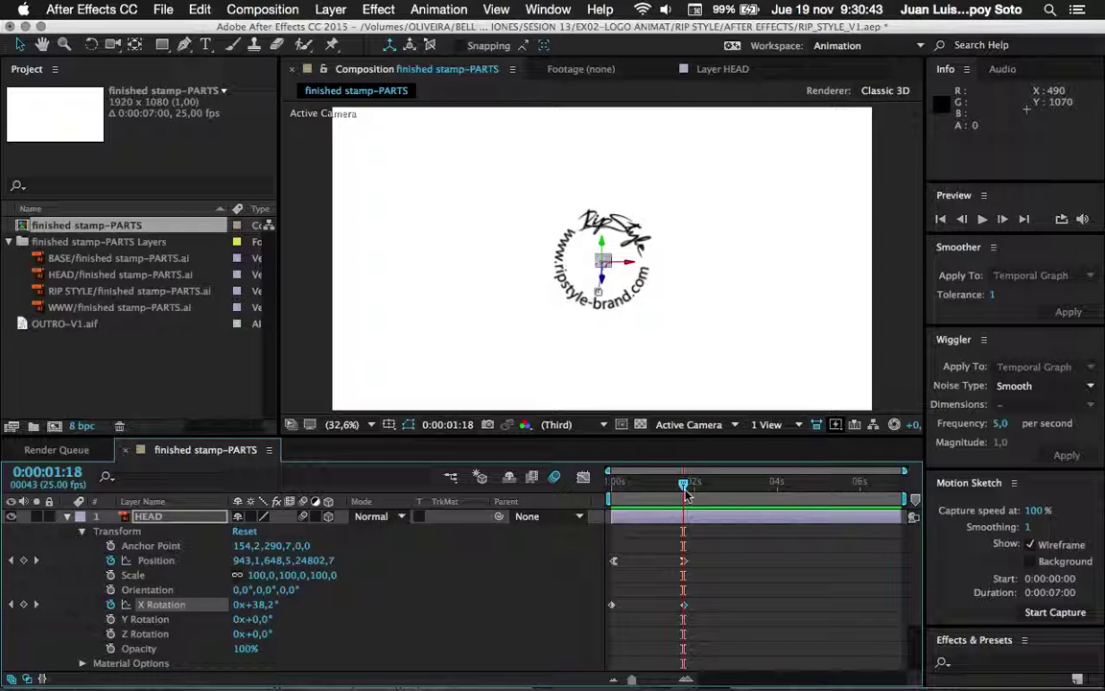
pyautogui.moveTo(684, 484); pyautogui.dragTo(696, 484)
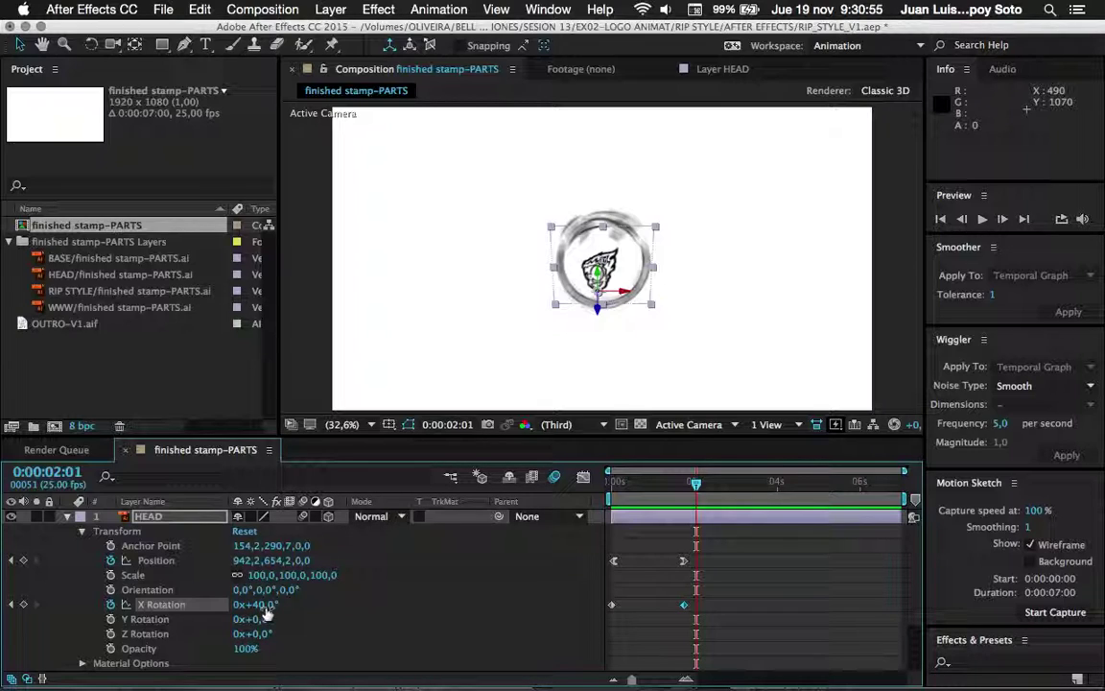
# Add X Rotation keyframes of -20° at 0:00:02:01 and 0° at 0:00:02:05.
pyautogui.moveTo(266, 614); pyautogui.dragTo(224, 614)
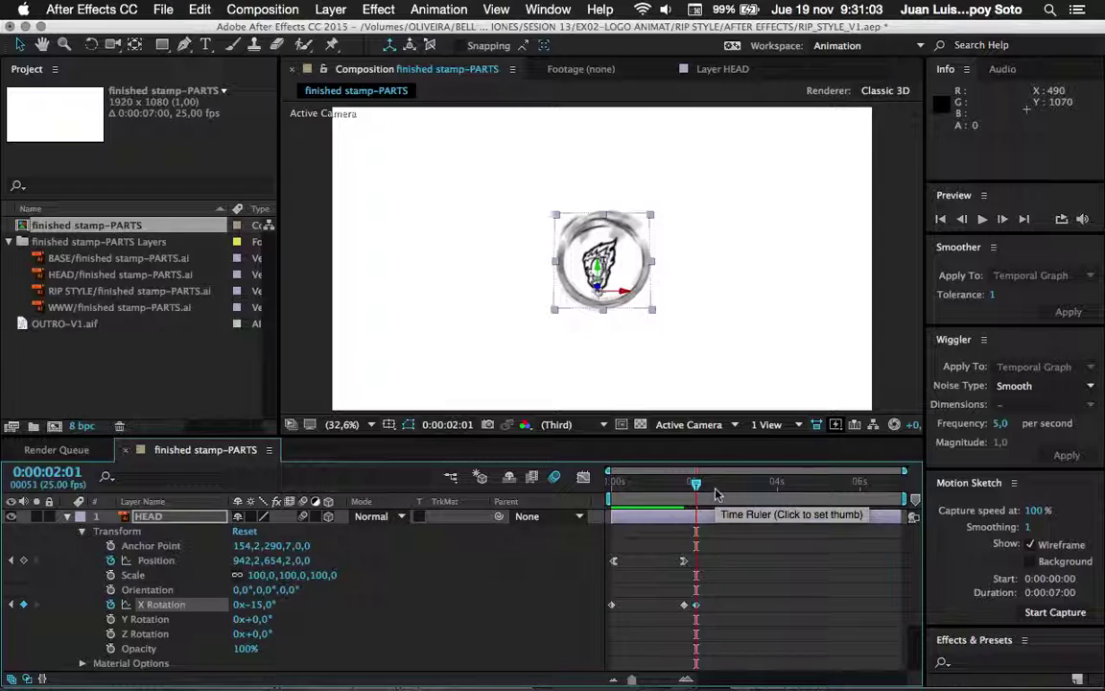
pyautogui.moveTo(266, 612); pyautogui.dragTo(261, 615)
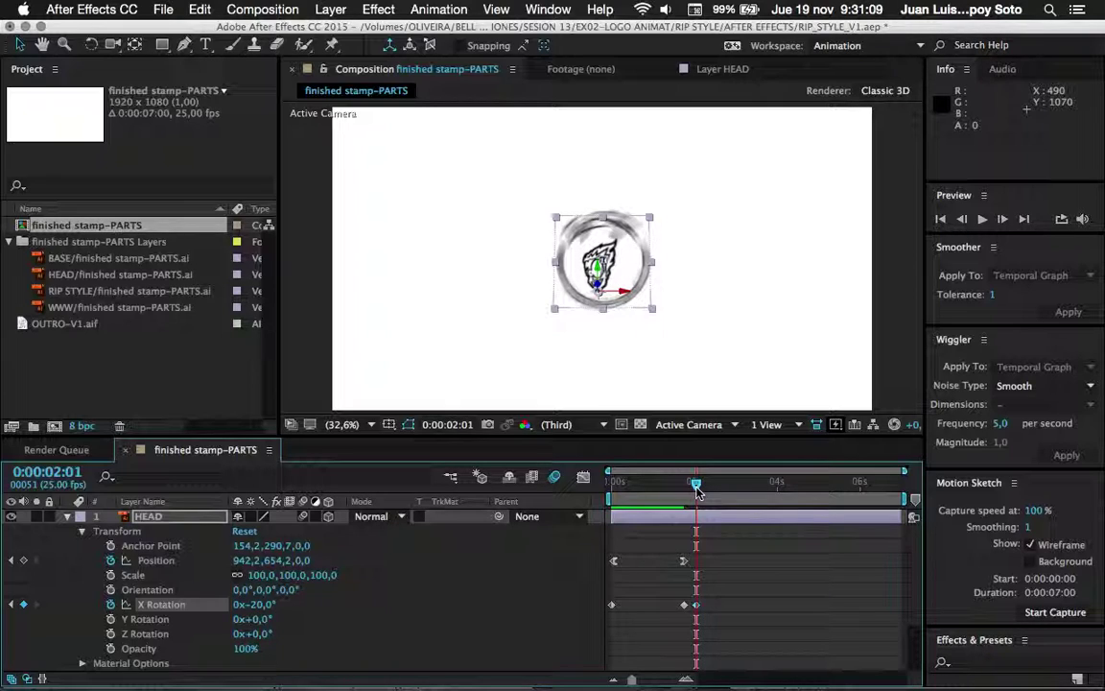
pyautogui.moveTo(697, 490)
pyautogui.mouseDown()
pyautogui.moveTo(706, 487)
pyautogui.moveTo(685, 487)
pyautogui.mouseUp()
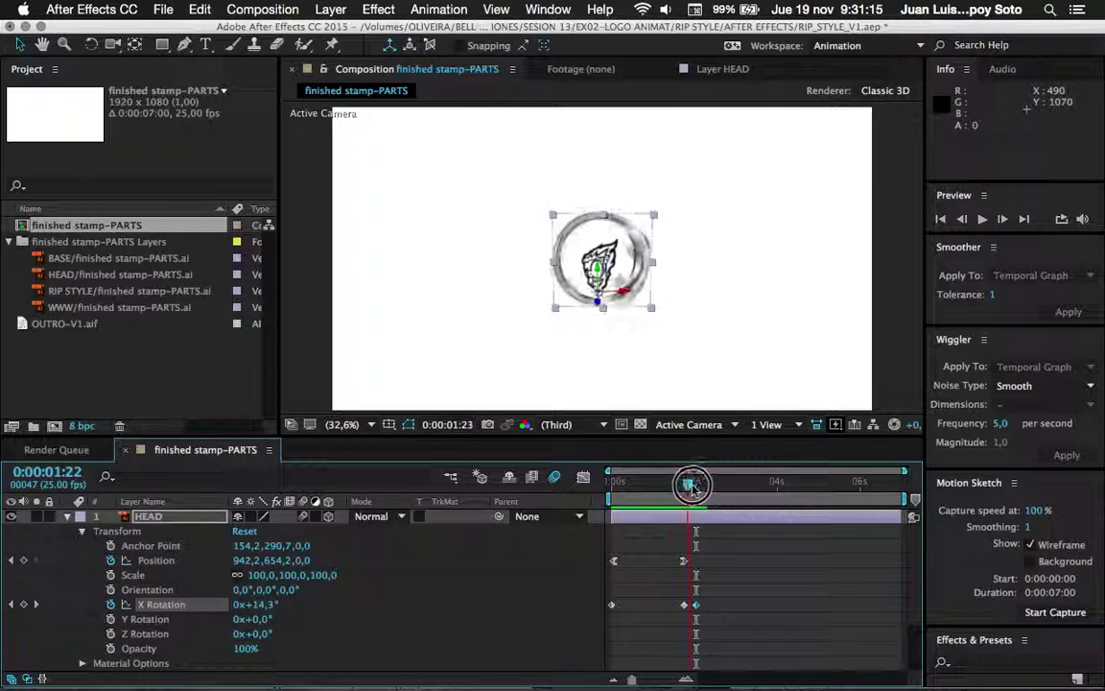
pyautogui.moveTo(686, 487); pyautogui.dragTo(703, 487)
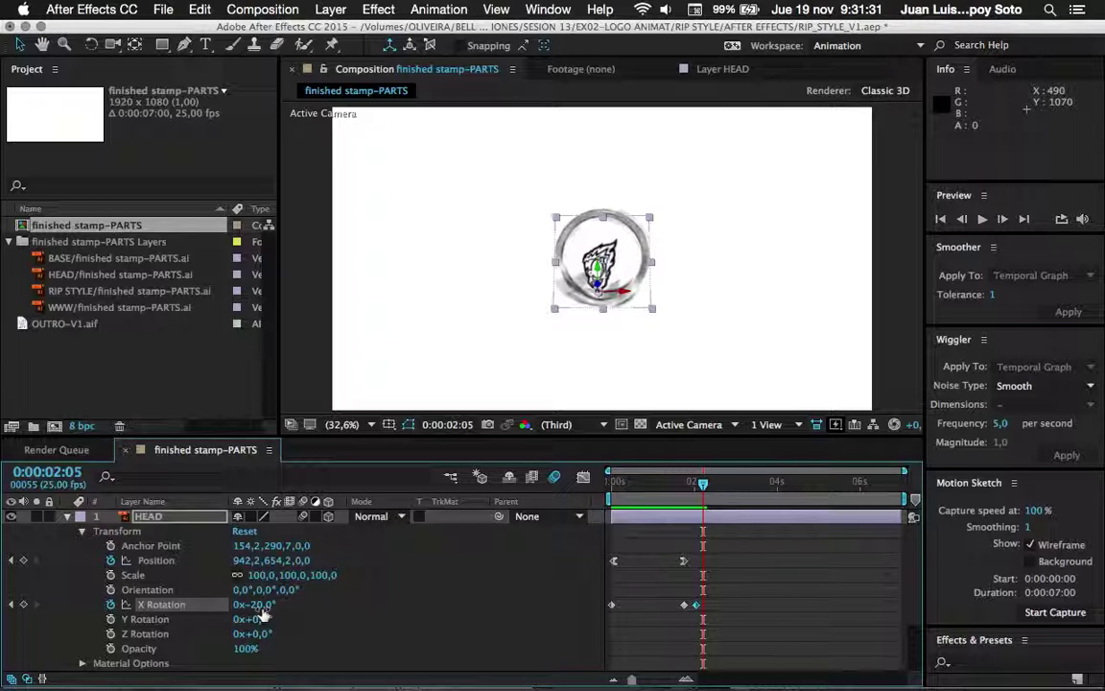
pyautogui.click(257, 605)
pyautogui.write('0')
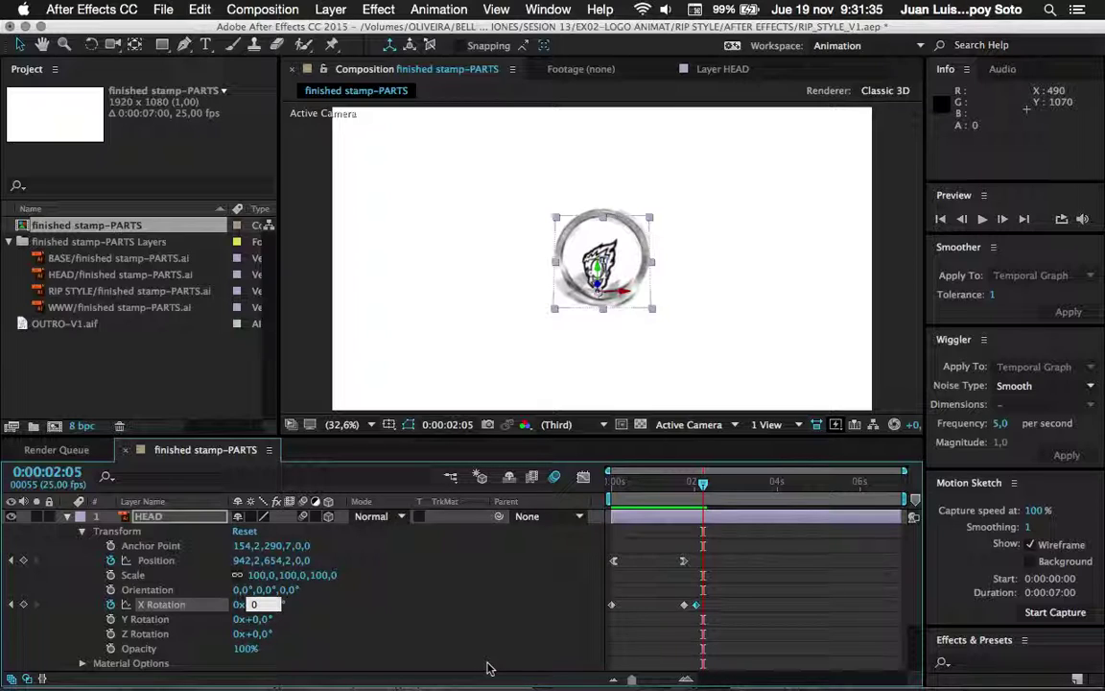
pyautogui.press('Return')
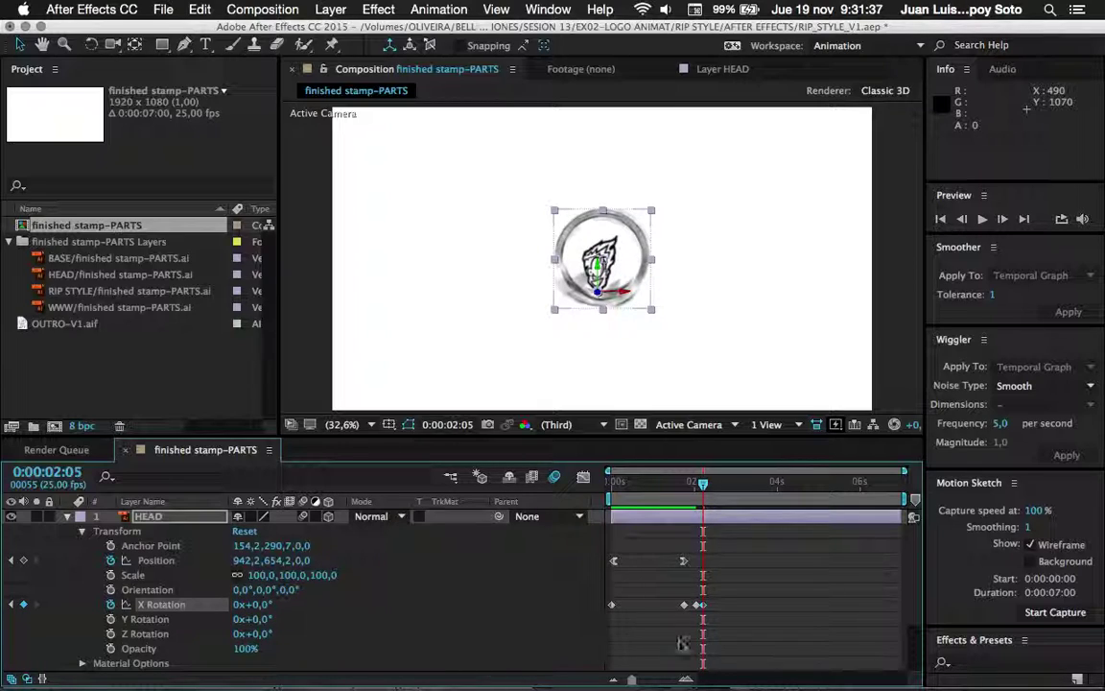
pyautogui.moveTo(703, 483); pyautogui.dragTo(587, 487)
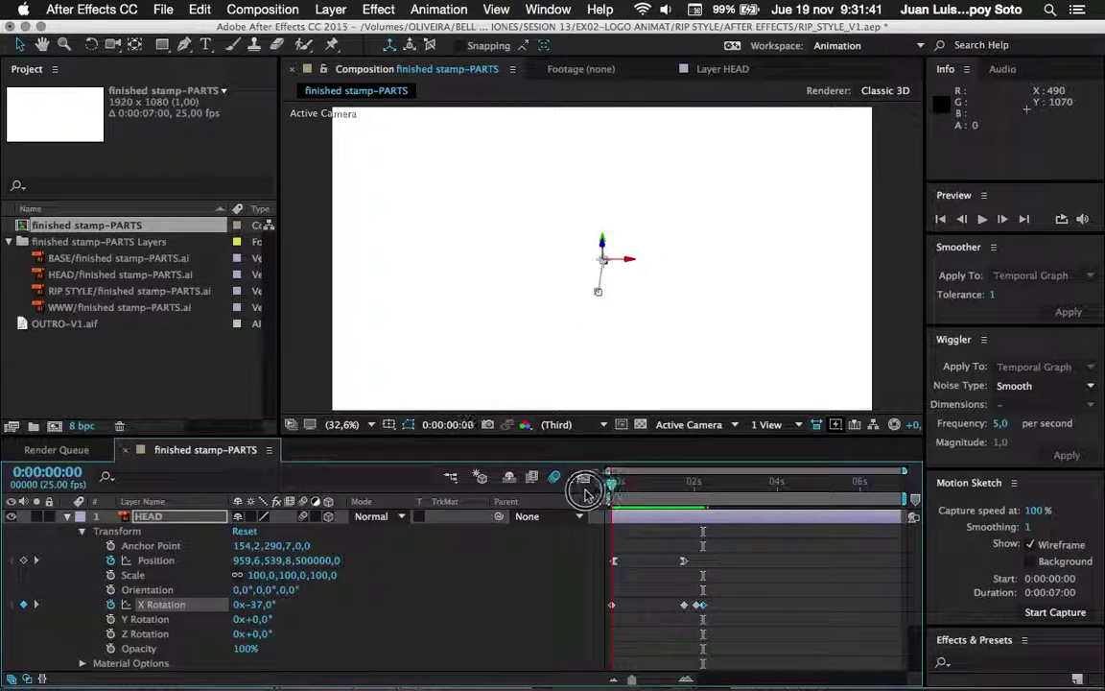
pyautogui.press('space')
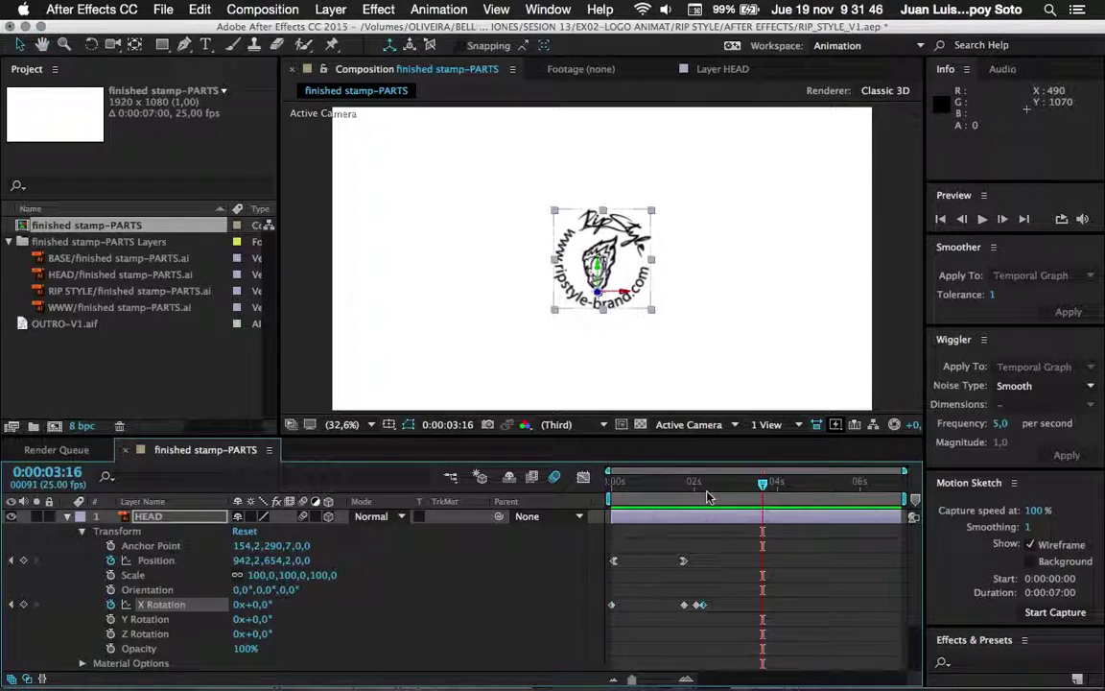
pyautogui.press('space')
pyautogui.press('space')
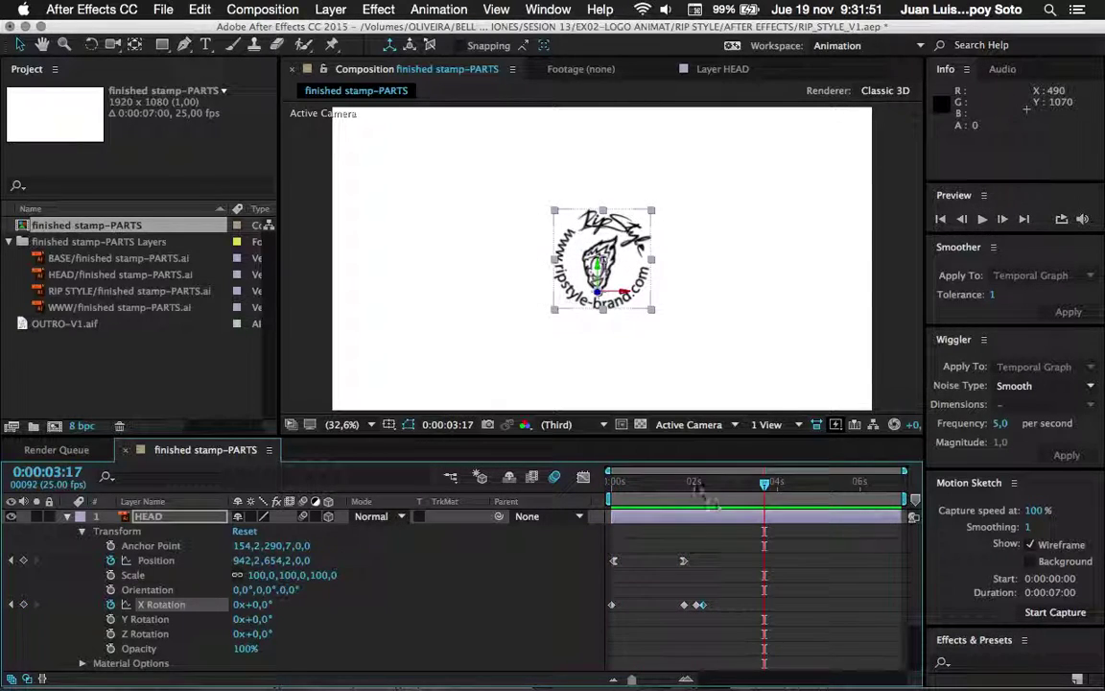
pyautogui.press('space')
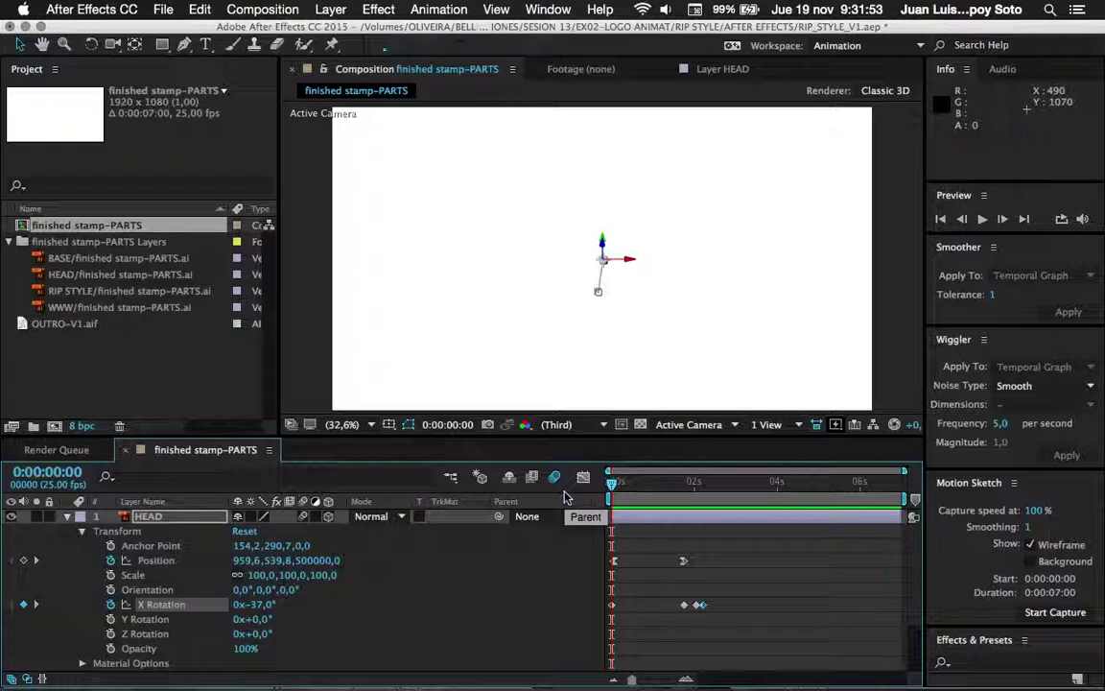
pyautogui.press('space')
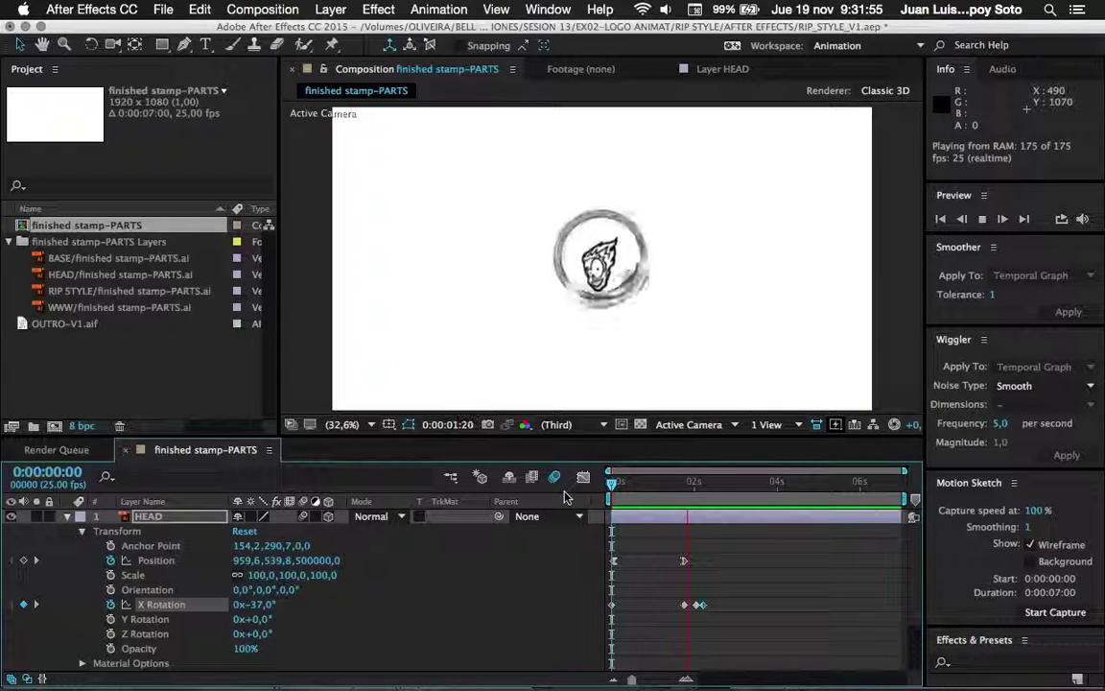
pyautogui.press('space')
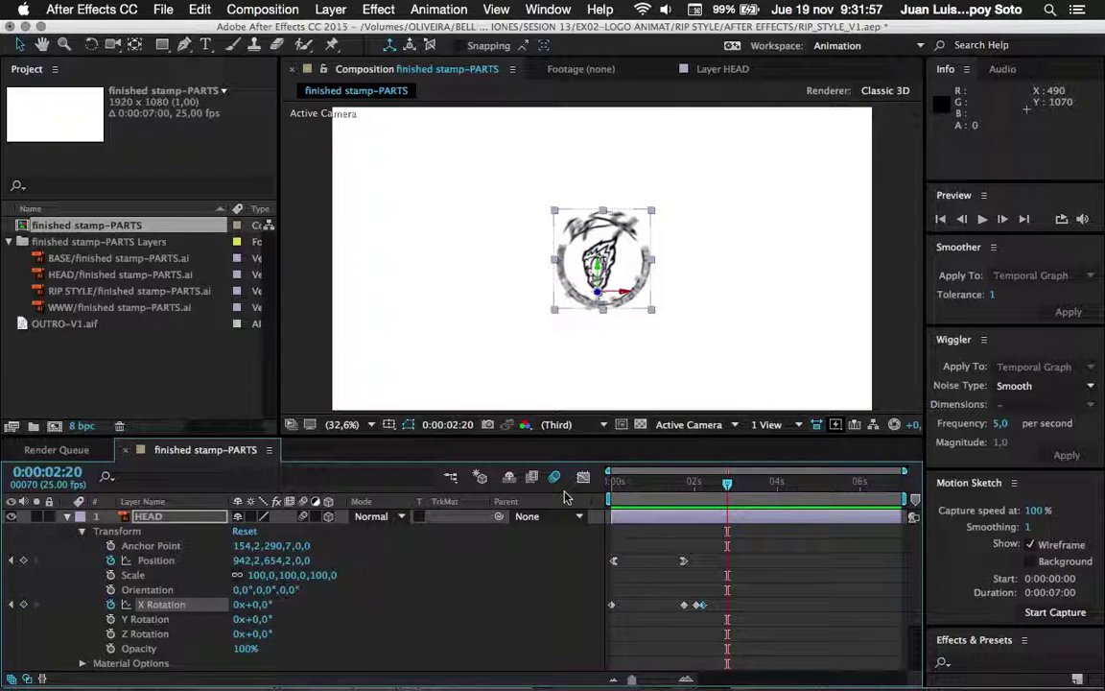
pyautogui.moveTo(727, 493); pyautogui.dragTo(695, 485)
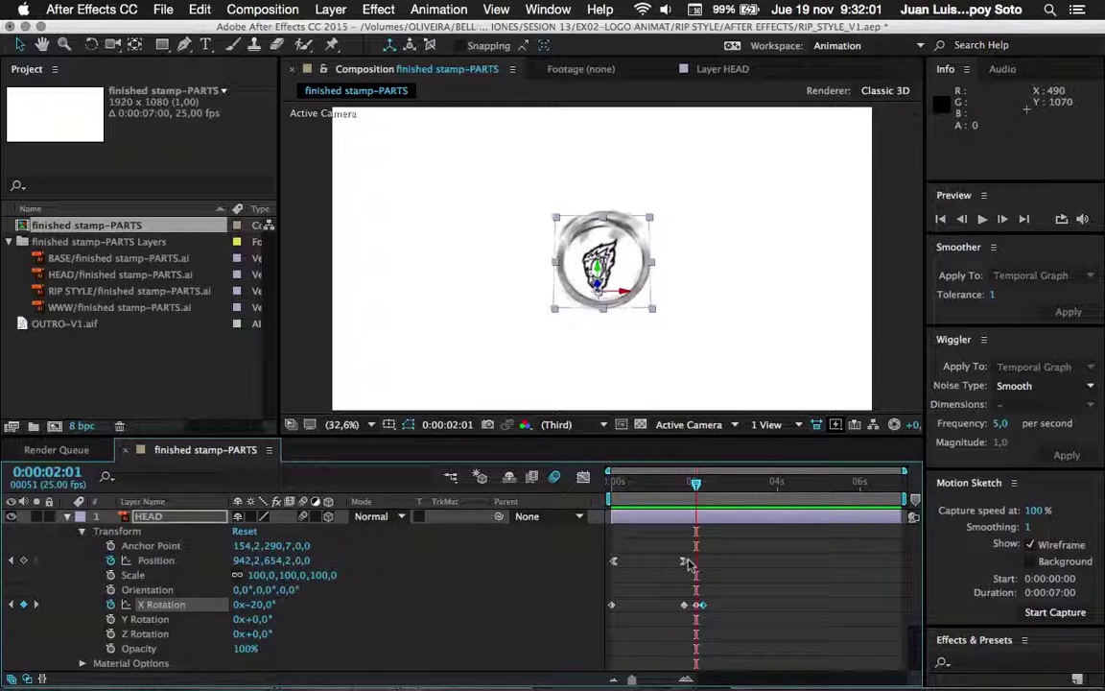
# Apply Easy Ease to the -20° X Rotation keyframe at 0:00:02:01.
pyautogui.click(698, 605)
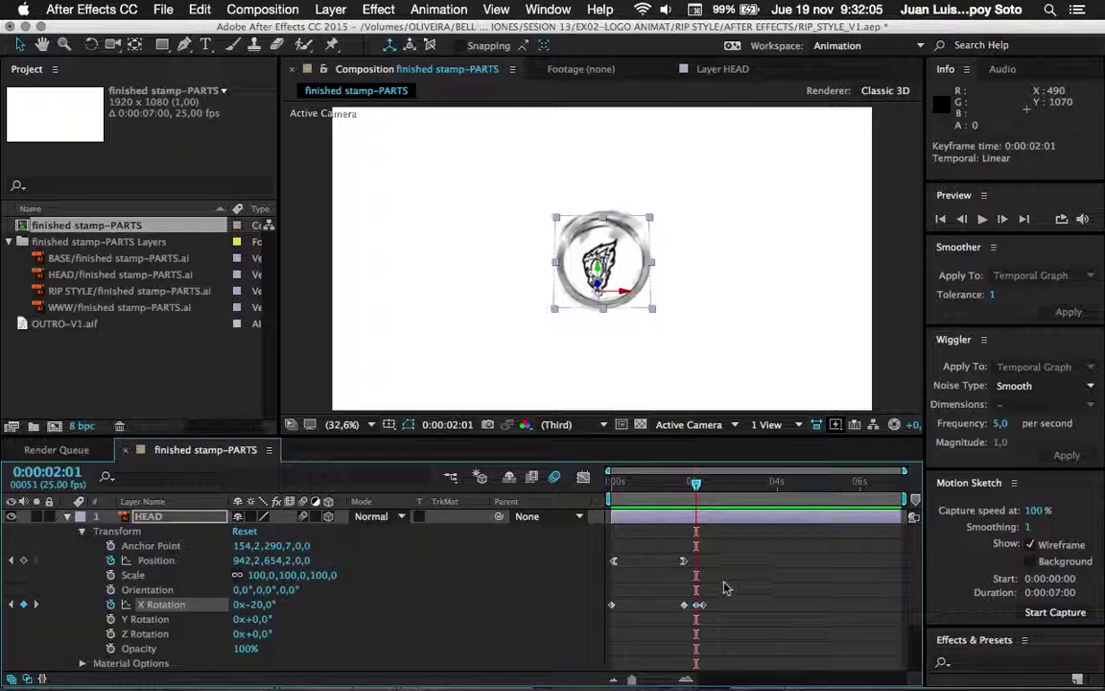
pyautogui.moveTo(698, 606)
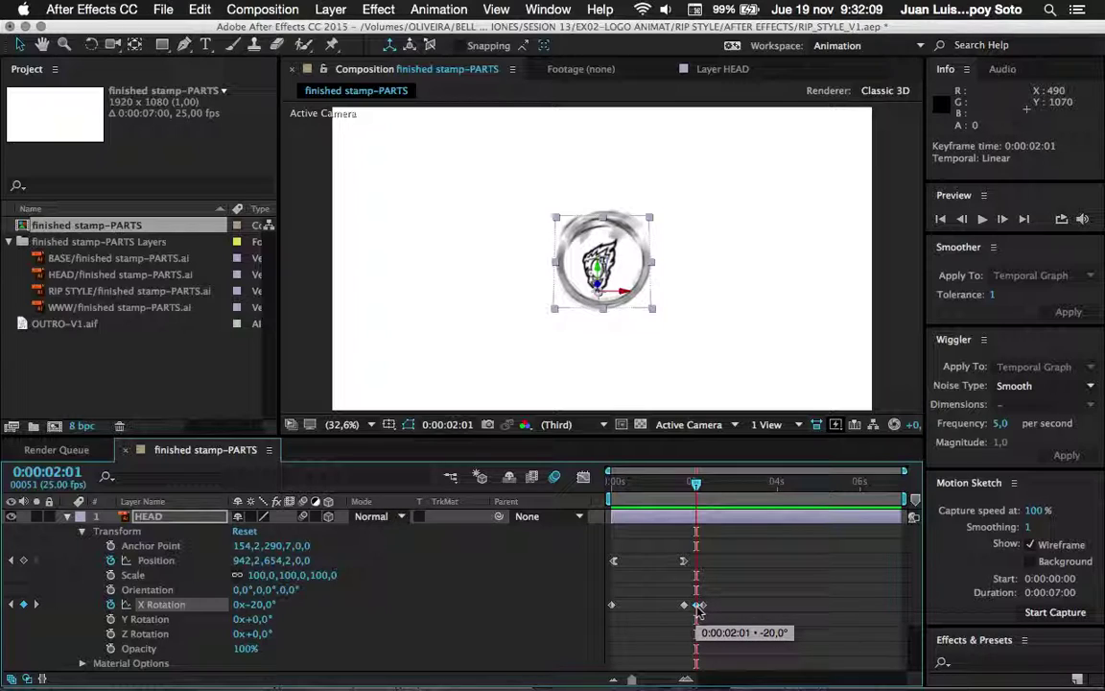
pyautogui.rightClick(699, 606)
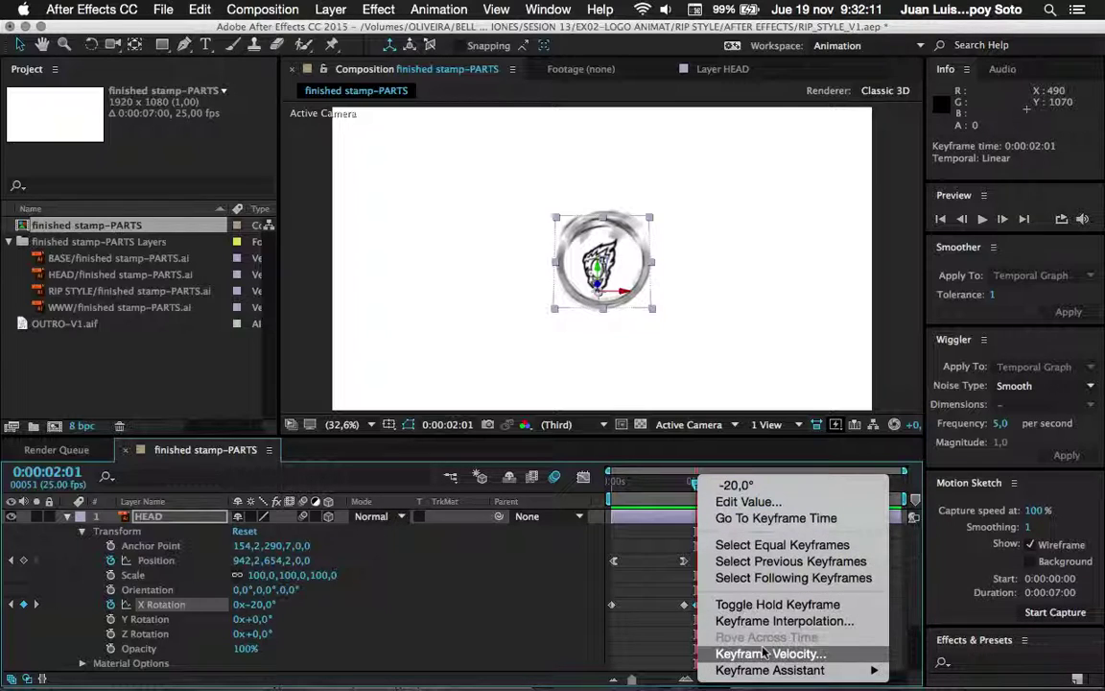
pyautogui.moveTo(766, 676)
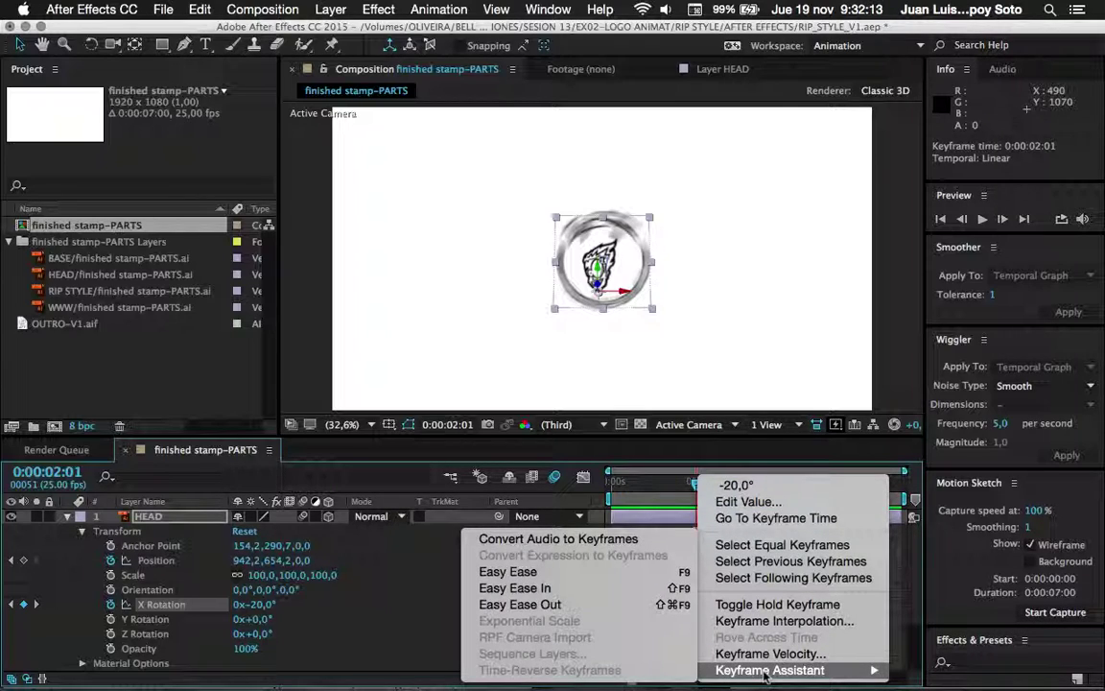
pyautogui.click(532, 573)
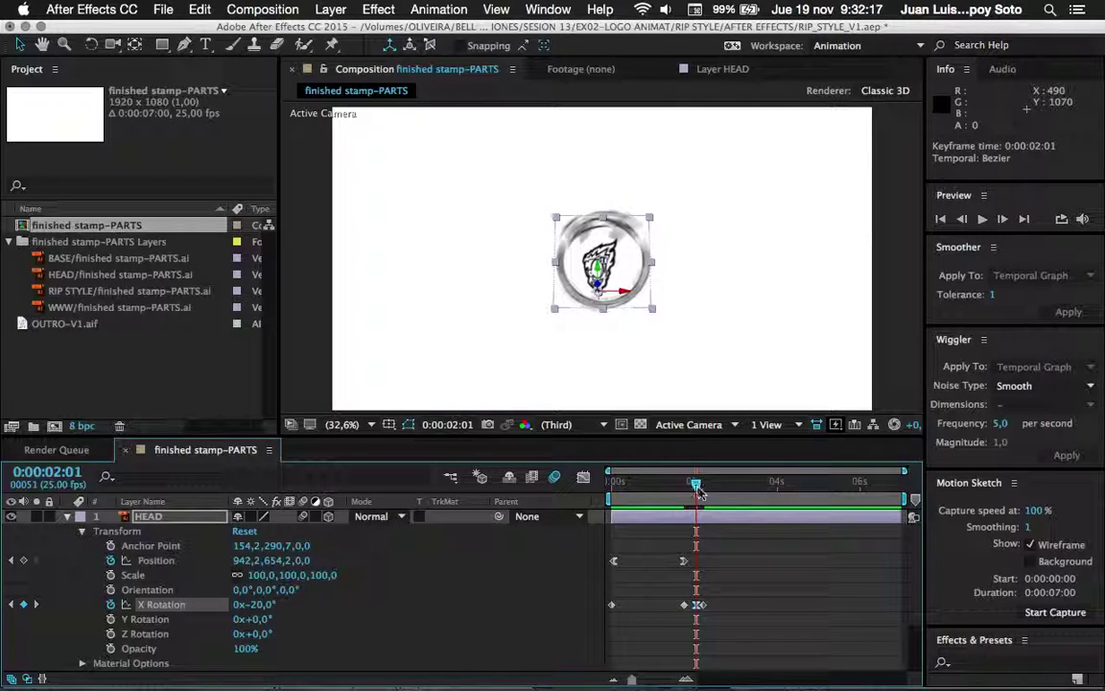
# Ease into the final 0° keyframe at 0:00:02:05 and preview the flip.
pyautogui.moveTo(695, 482); pyautogui.dragTo(702, 482)
pyautogui.rightClick(699, 605)
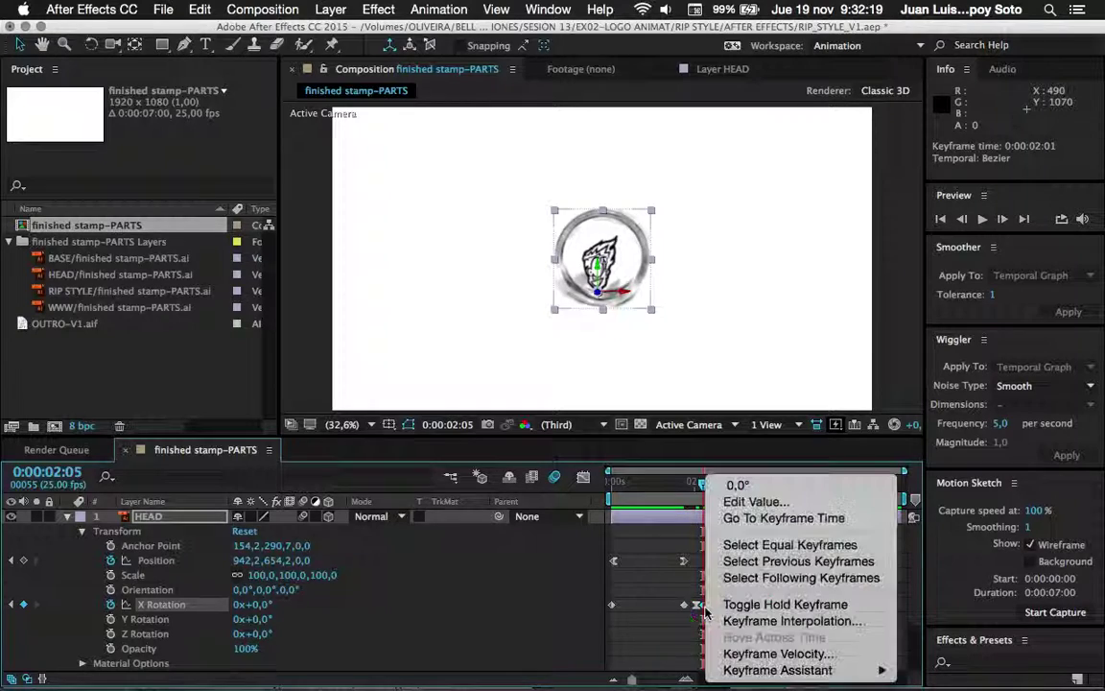
pyautogui.moveTo(782, 669)
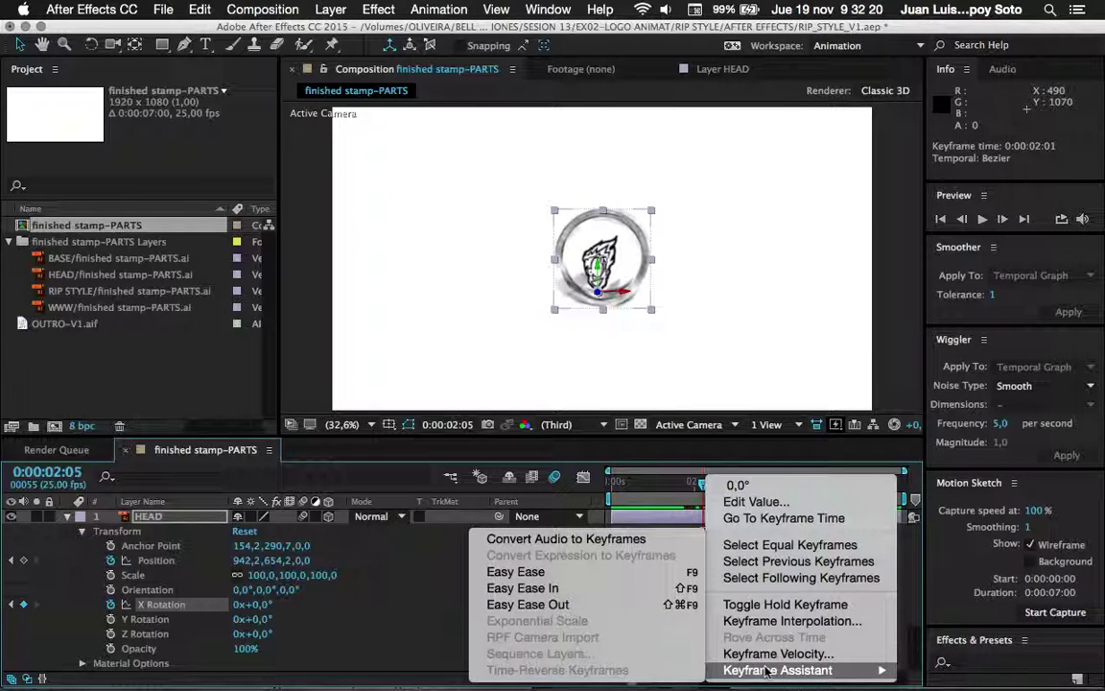
pyautogui.click(524, 588)
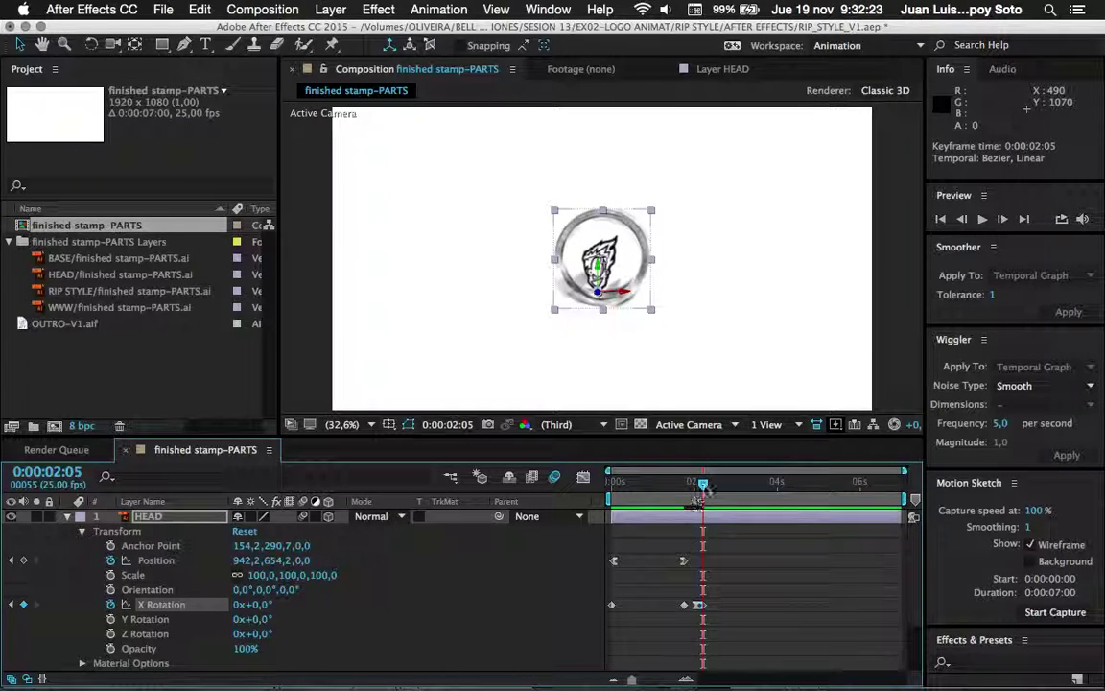
pyautogui.press('space')
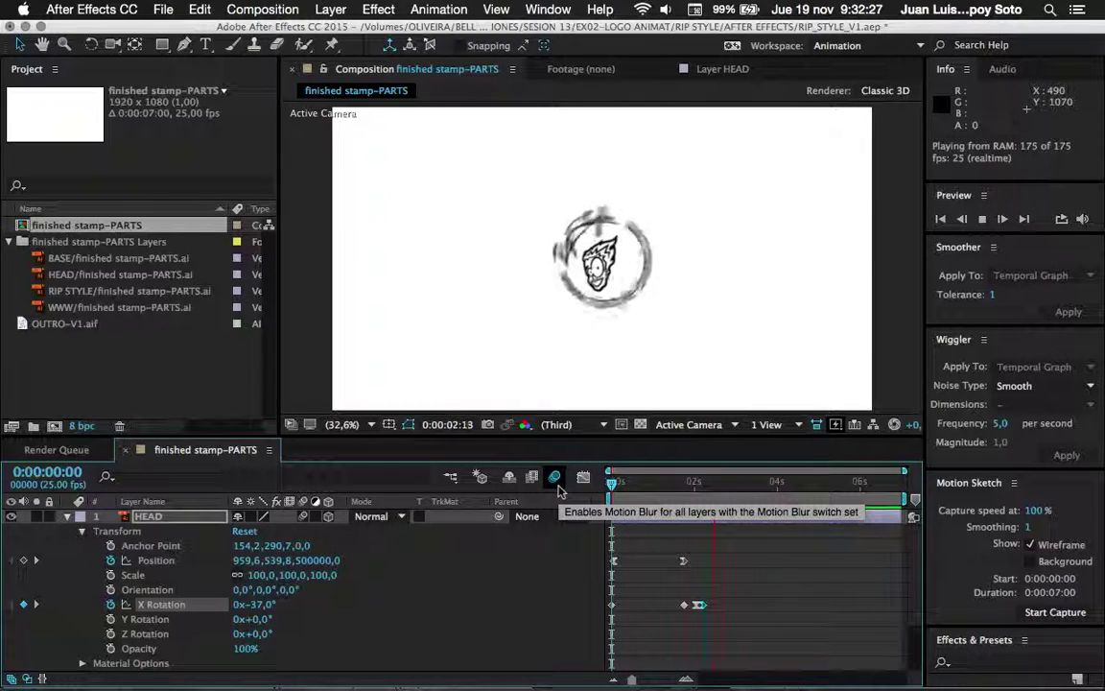
pyautogui.click(669, 484)
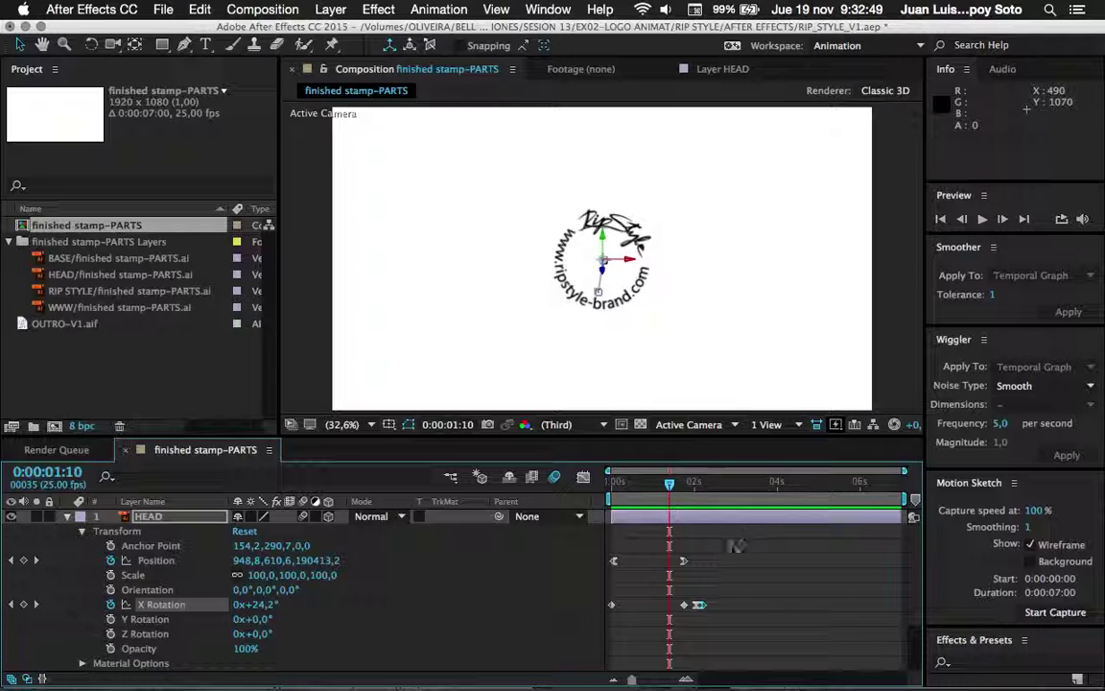
pyautogui.moveTo(671, 487); pyautogui.dragTo(698, 486)
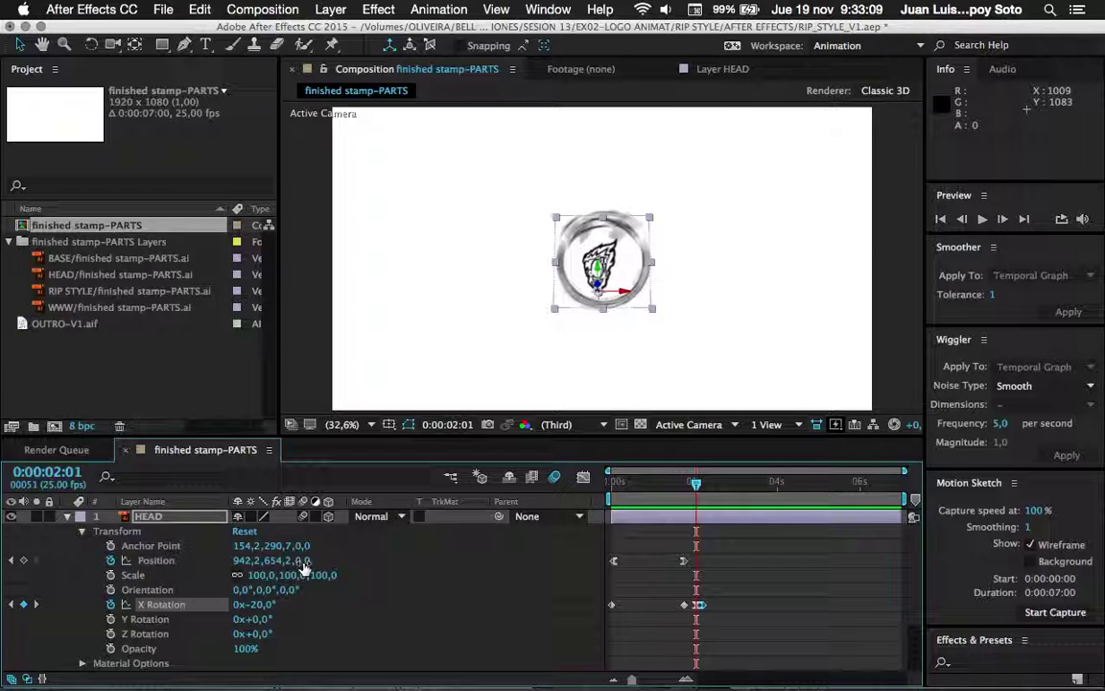
# Set HEAD's Position to 942,2, 654,2, -18,0 at 0:00:02:01, then select the X Rotation keyframes.
pyautogui.moveTo(305, 565); pyautogui.dragTo(294, 570)
pyautogui.moveTo(293, 568); pyautogui.dragTo(400, 564)
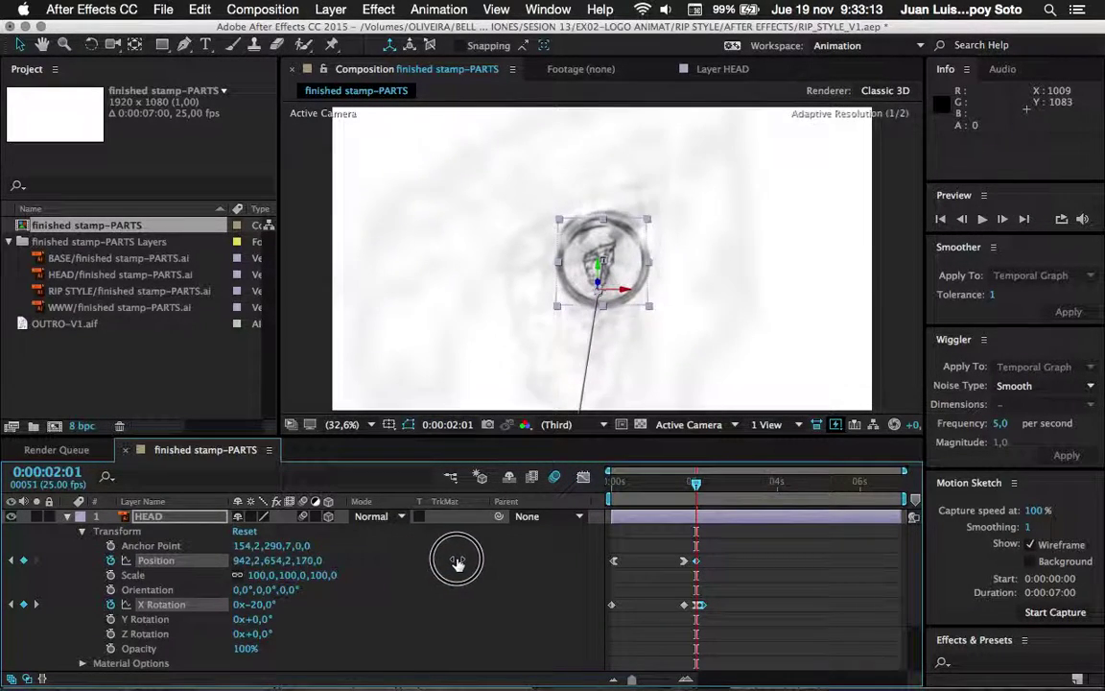
pyautogui.moveTo(400, 564); pyautogui.dragTo(484, 565)
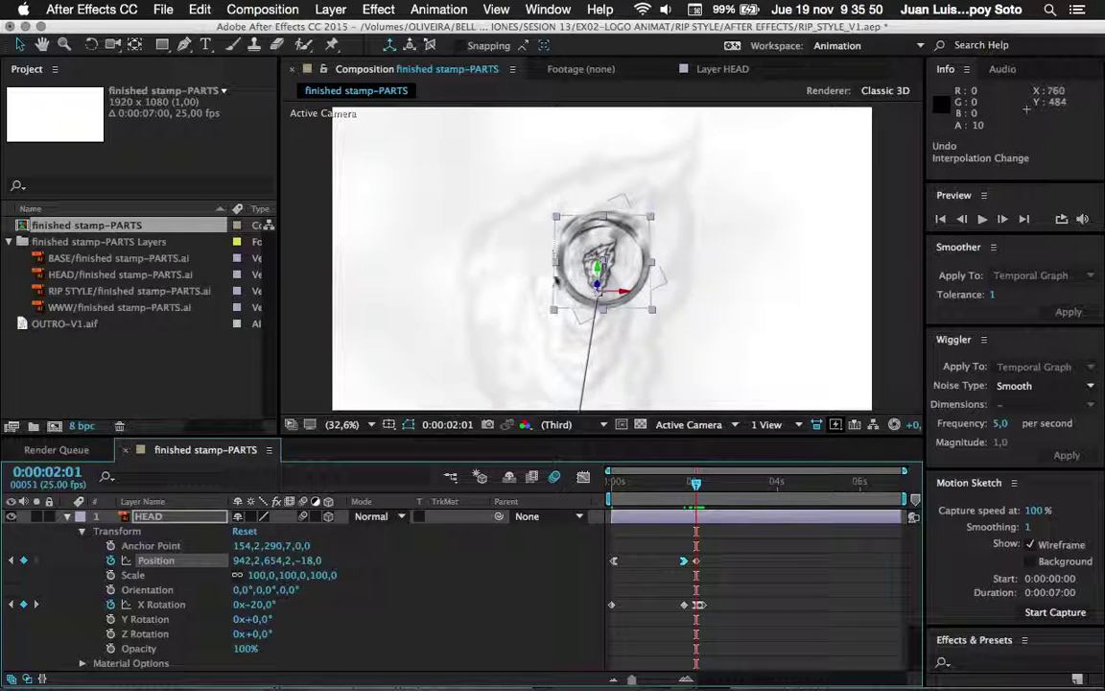
pyautogui.moveTo(710, 597); pyautogui.dragTo(649, 612)
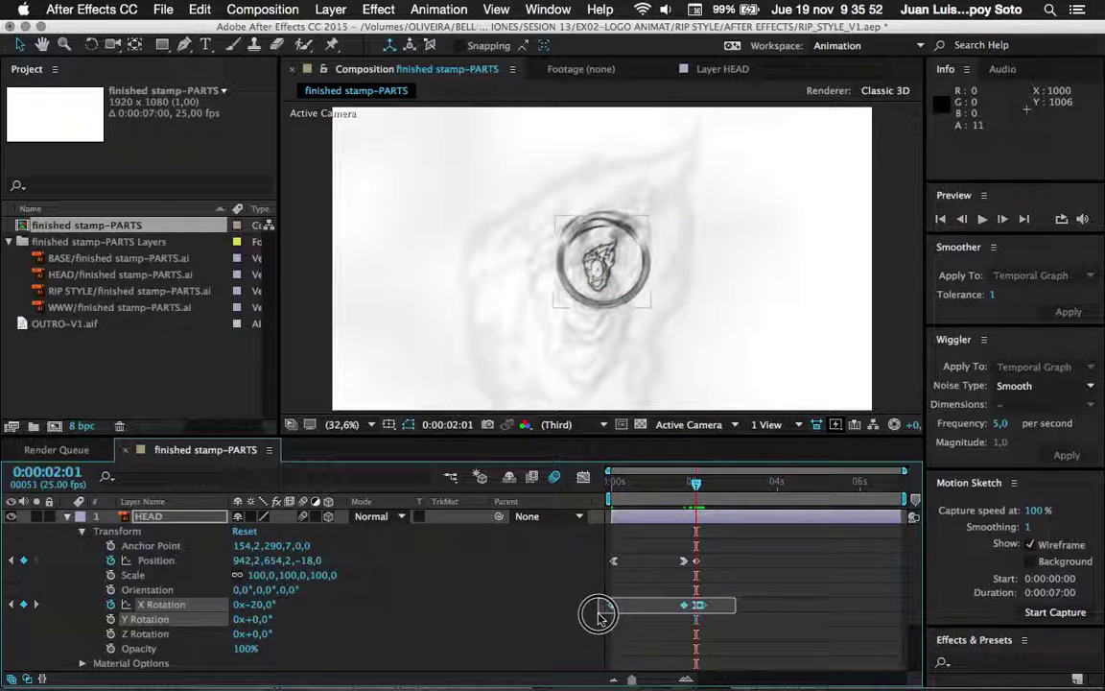
pyautogui.hotkey('shift', 'F3')
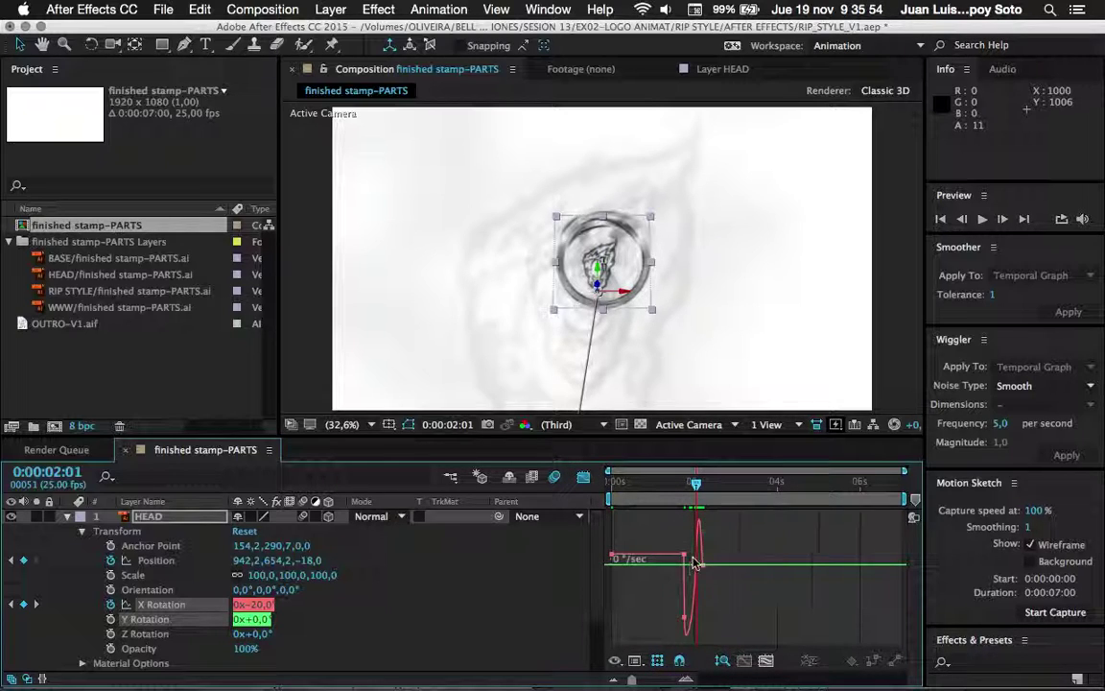
pyautogui.hotkey('shift', 'F3')
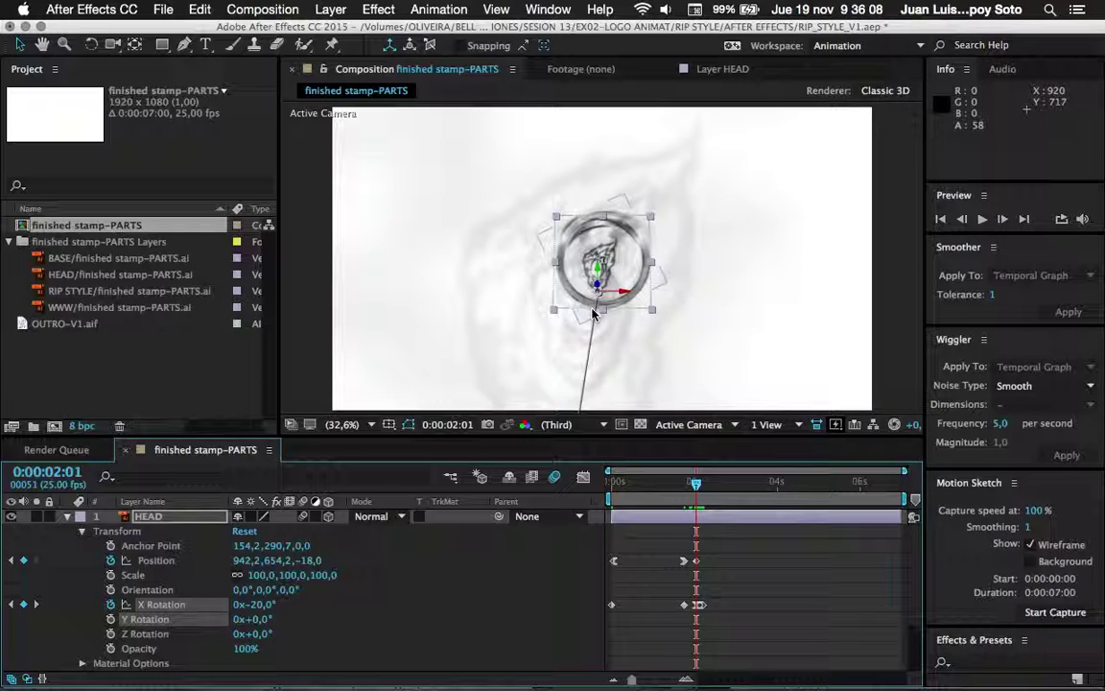
# Switch the viewer to 2 Views - Horizontal and select HEAD's Position keyframe at 0:00:01:19.
pyautogui.click(799, 425)
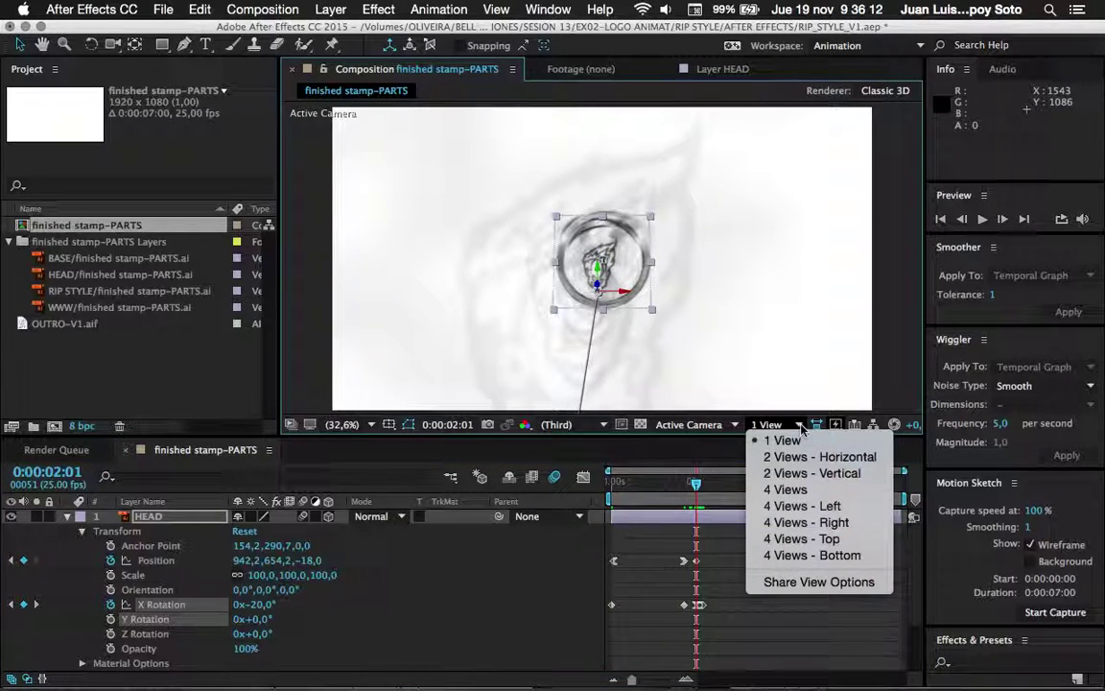
pyautogui.click(825, 457)
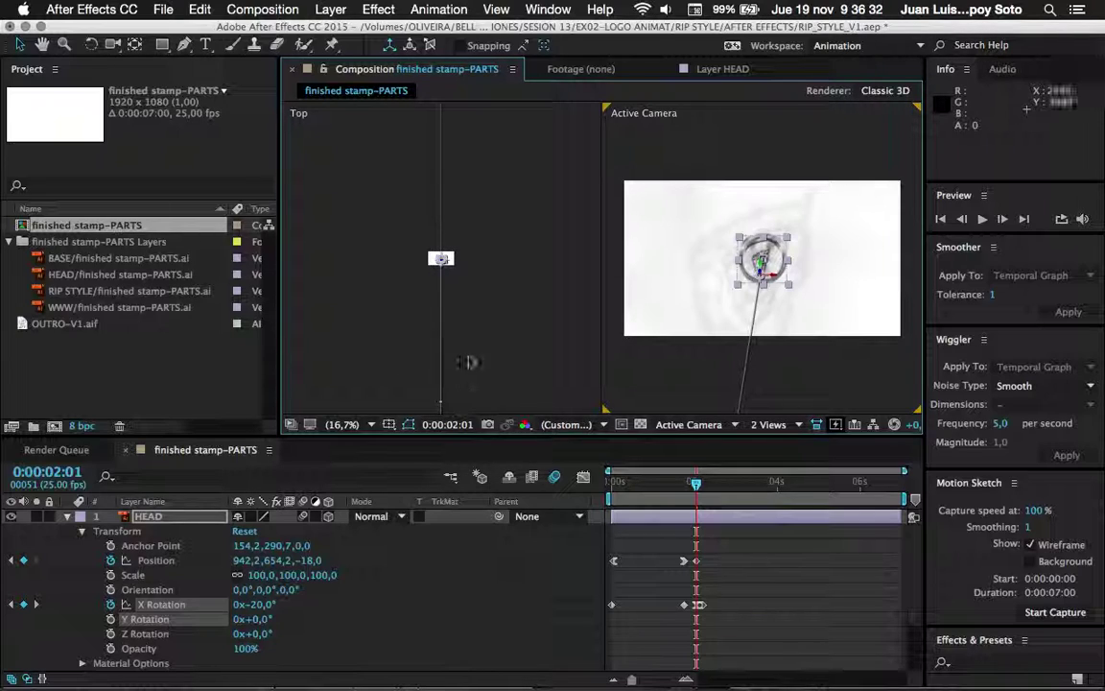
pyautogui.click(696, 484)
pyautogui.moveTo(695, 485); pyautogui.dragTo(687, 487)
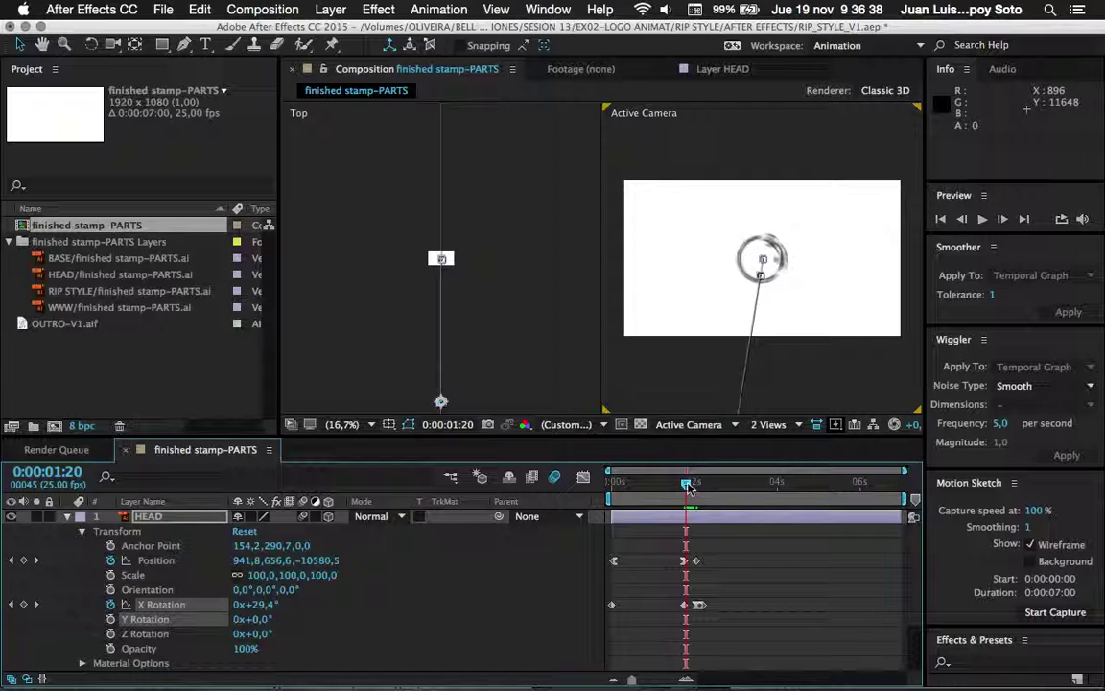
pyautogui.moveTo(687, 485); pyautogui.dragTo(681, 484)
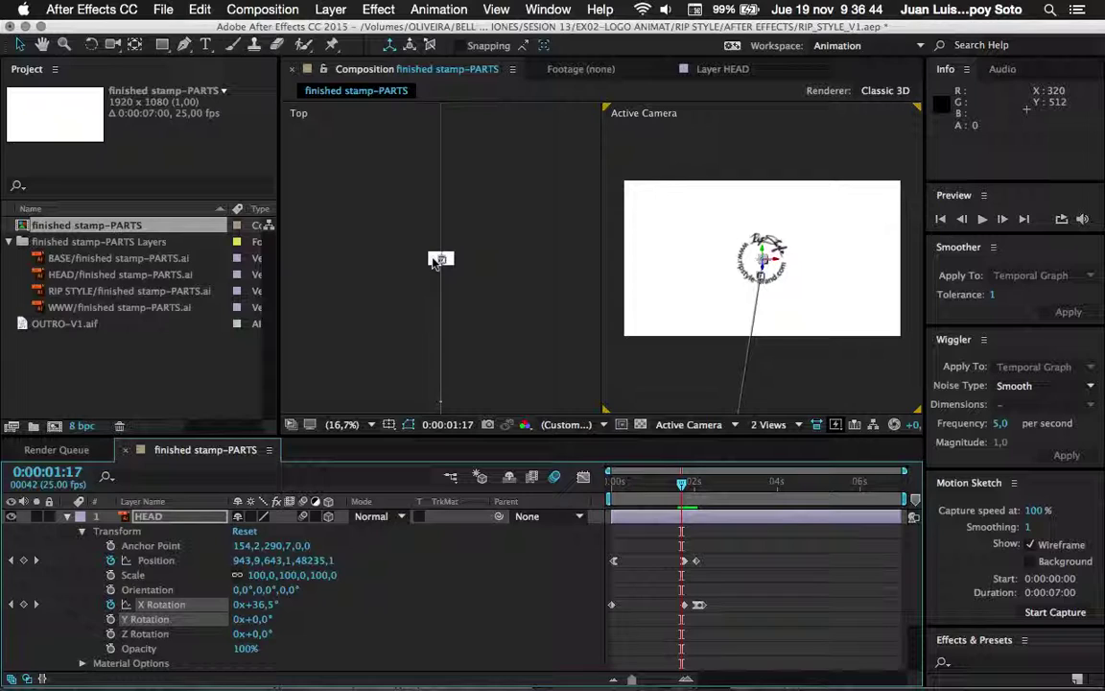
pyautogui.click(684, 483)
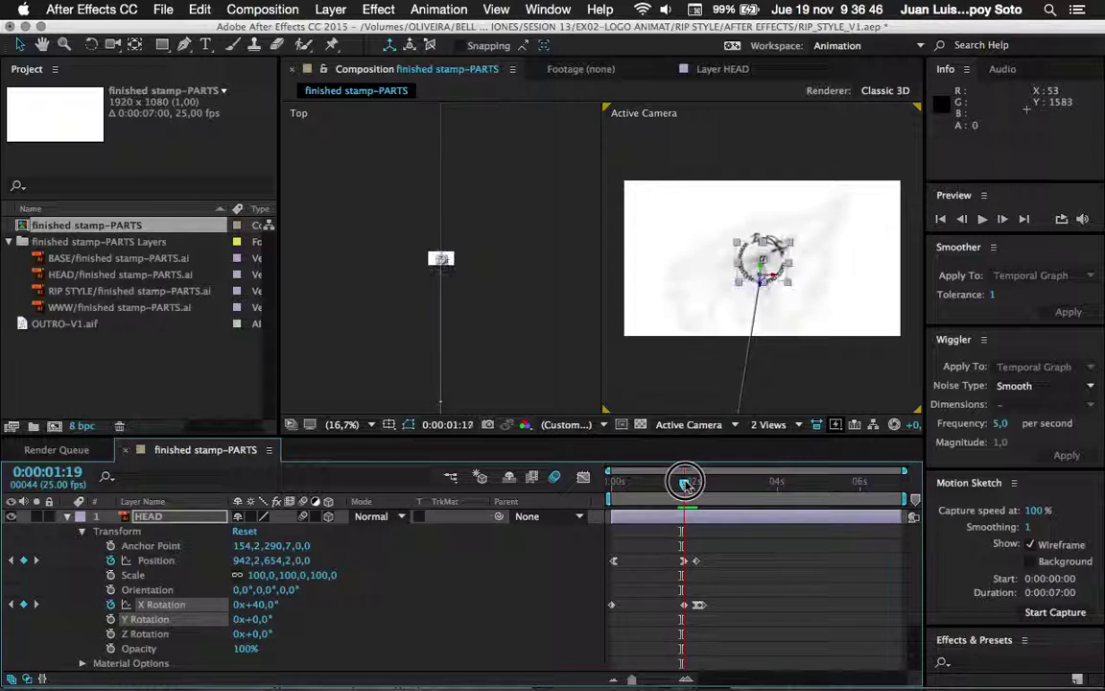
pyautogui.click(684, 561)
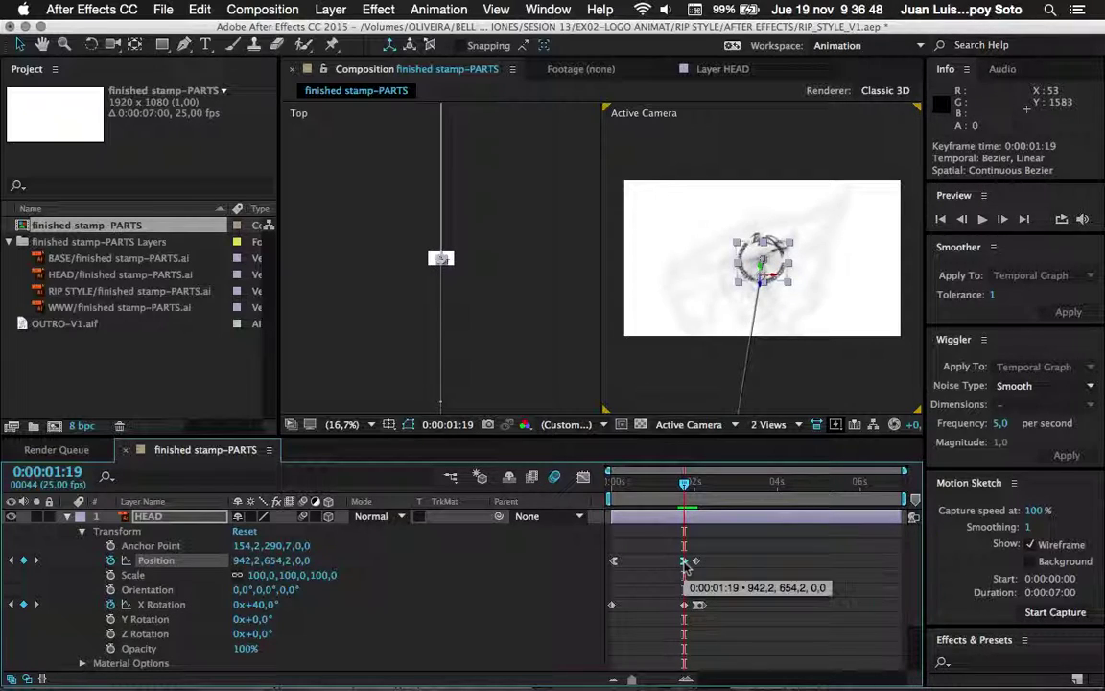
pyautogui.rightClick(683, 563)
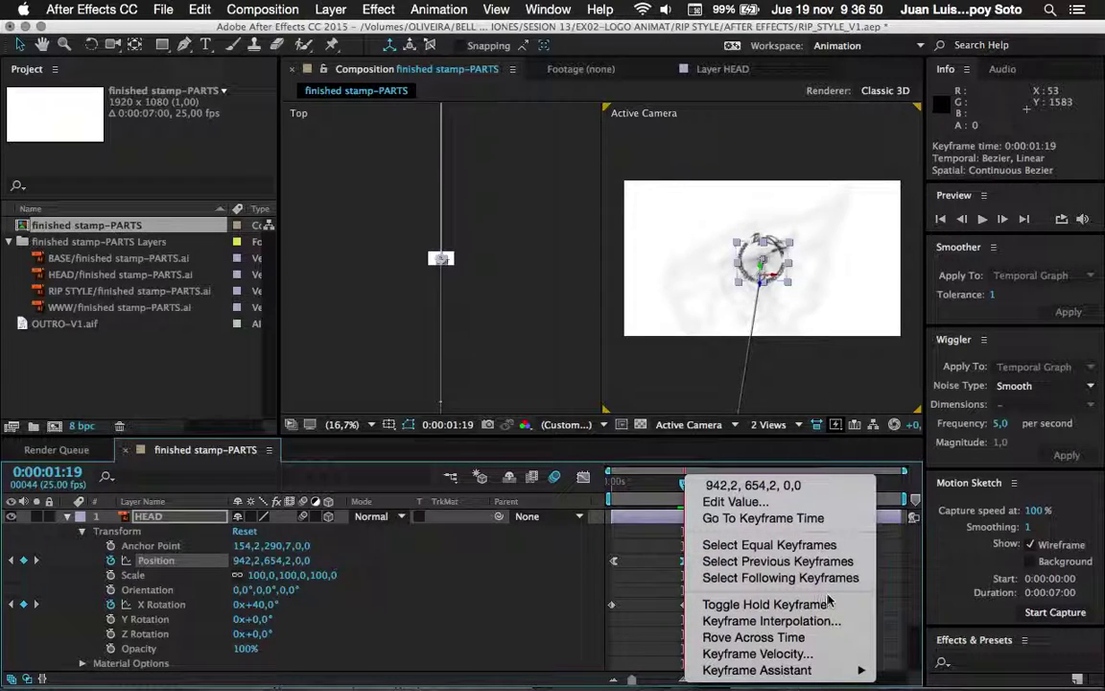
pyautogui.click(772, 623)
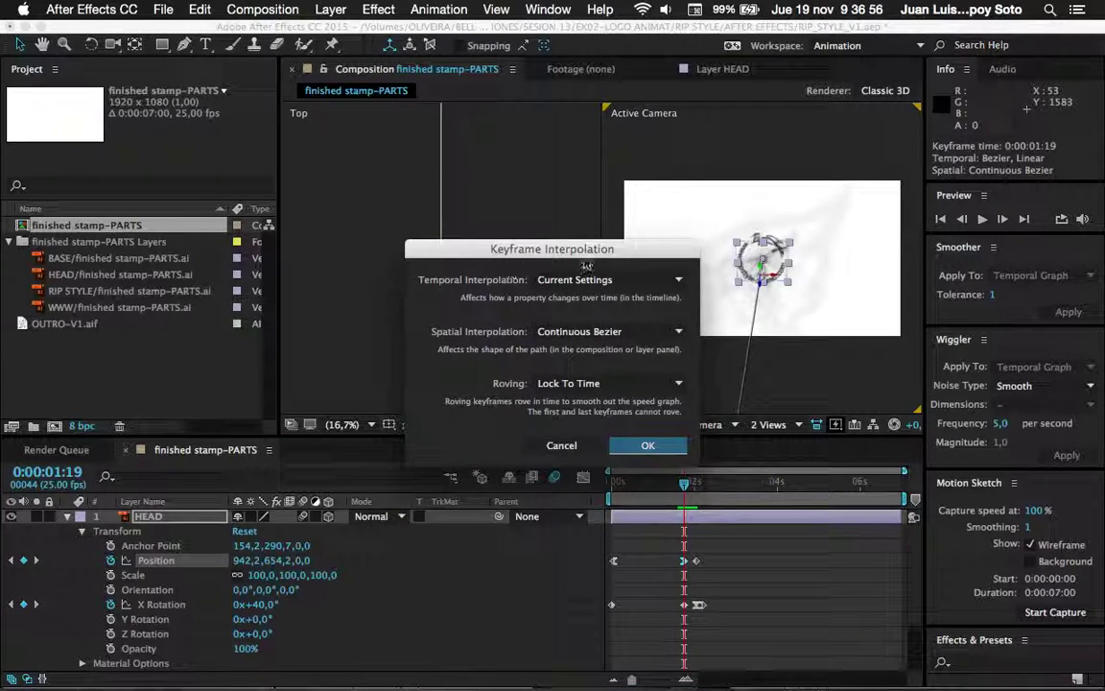
pyautogui.moveTo(587, 267); pyautogui.dragTo(321, 246)
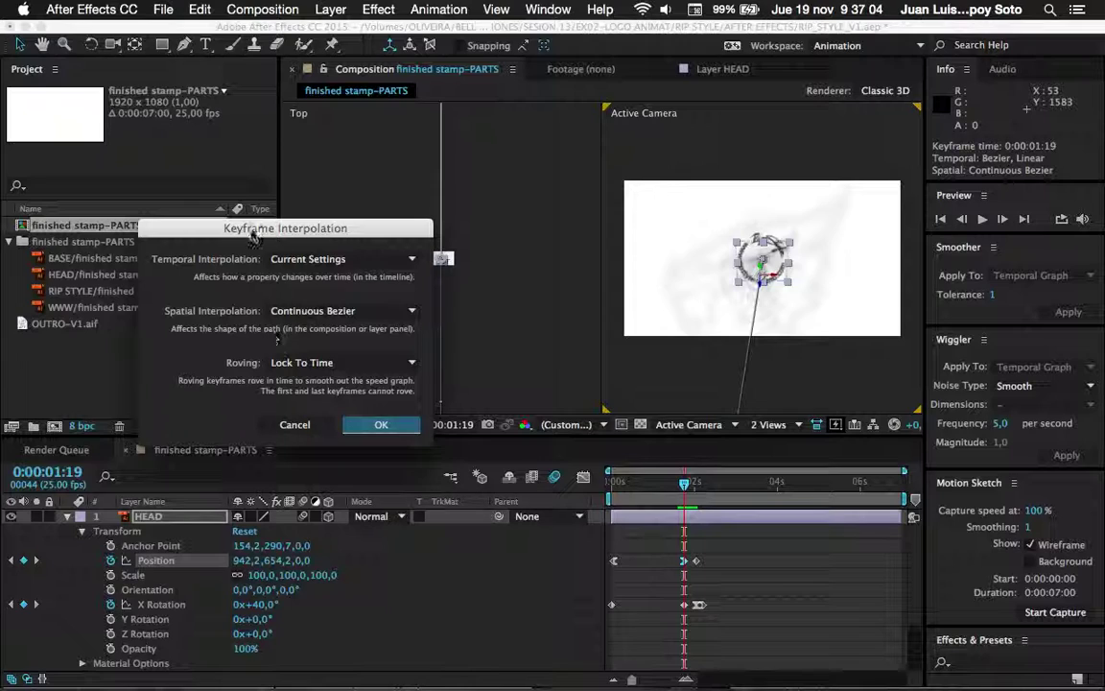
pyautogui.click(411, 261)
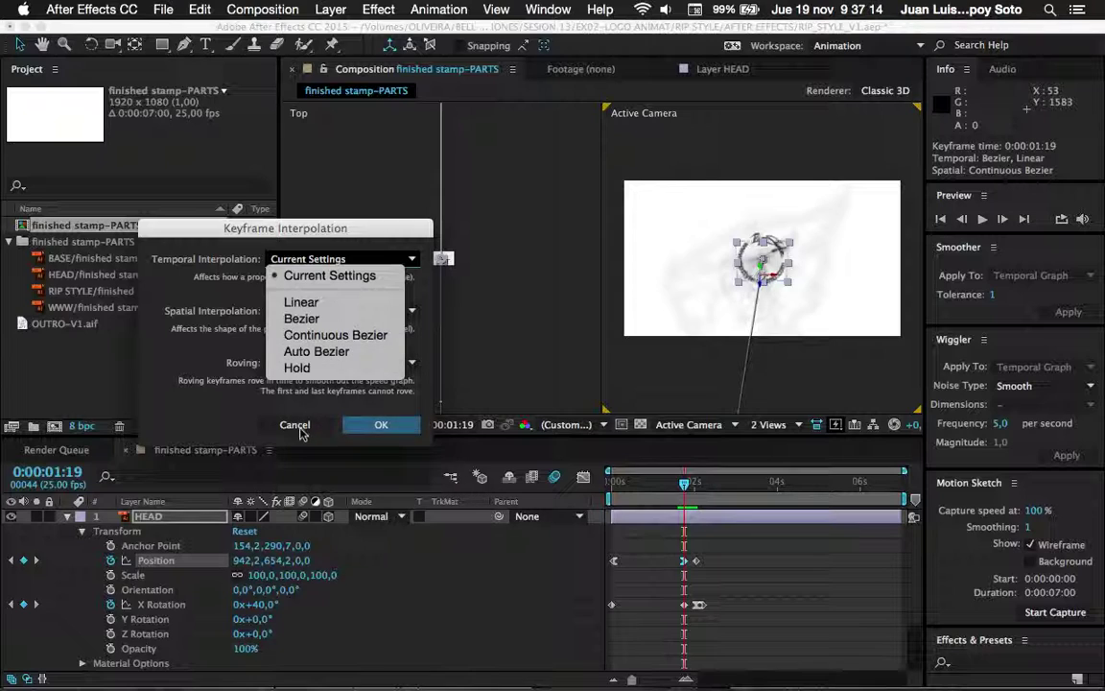
pyautogui.click(180, 280)
pyautogui.click(295, 424)
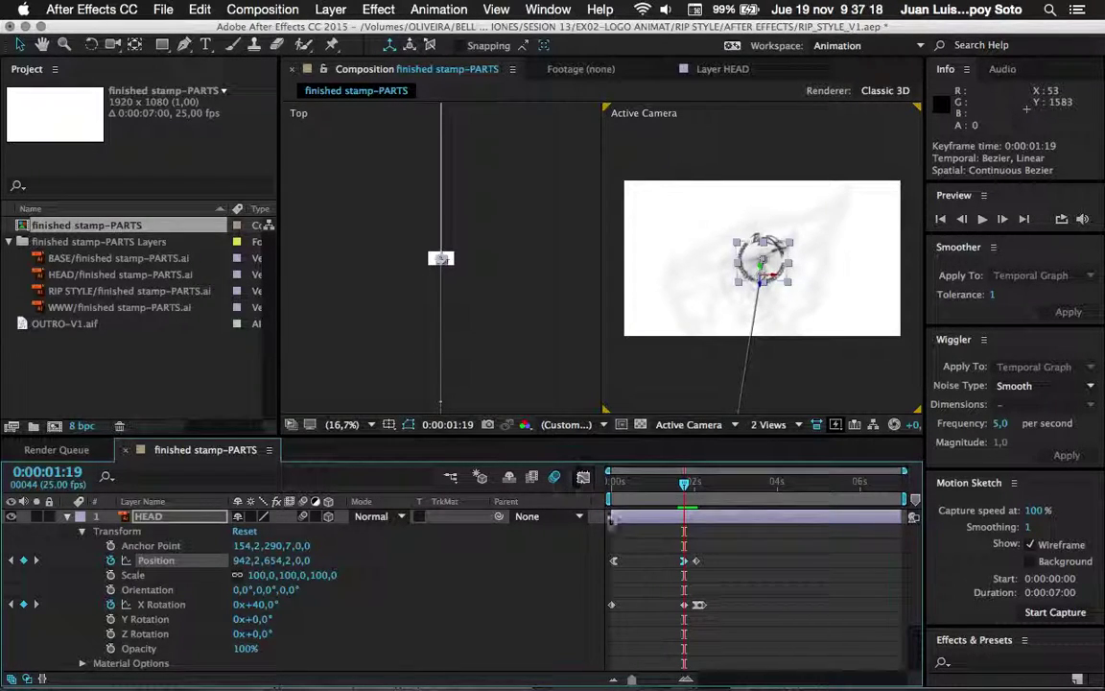
pyautogui.click(584, 477)
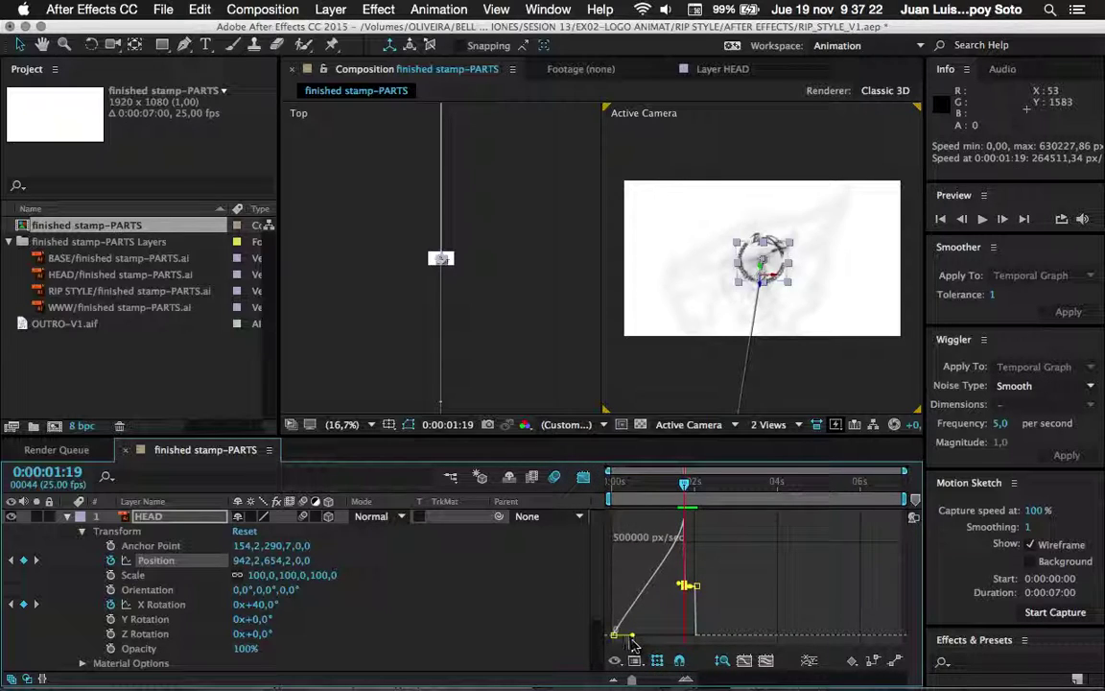
pyautogui.moveTo(632, 635); pyautogui.dragTo(651, 635)
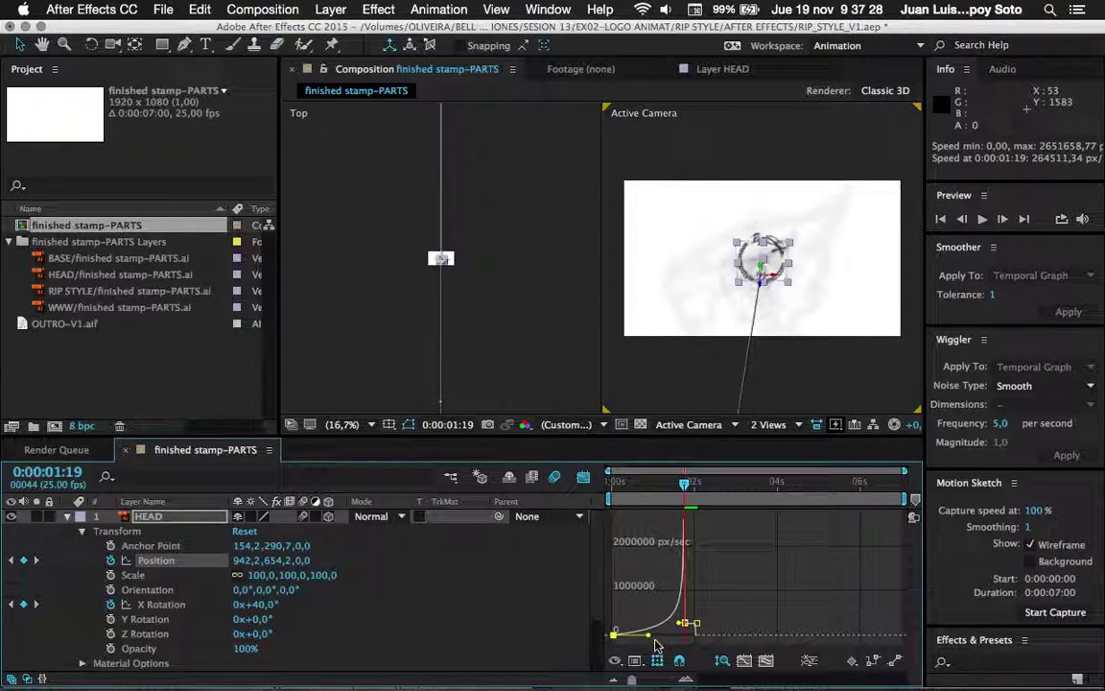
pyautogui.press('super+z')
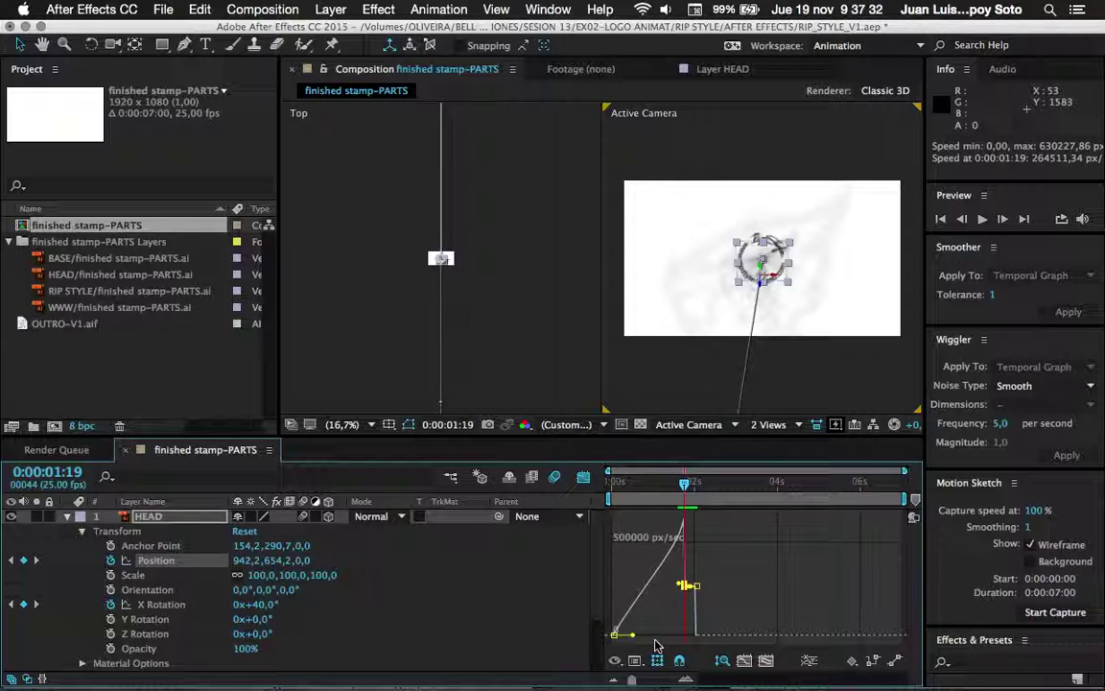
pyautogui.click(583, 477)
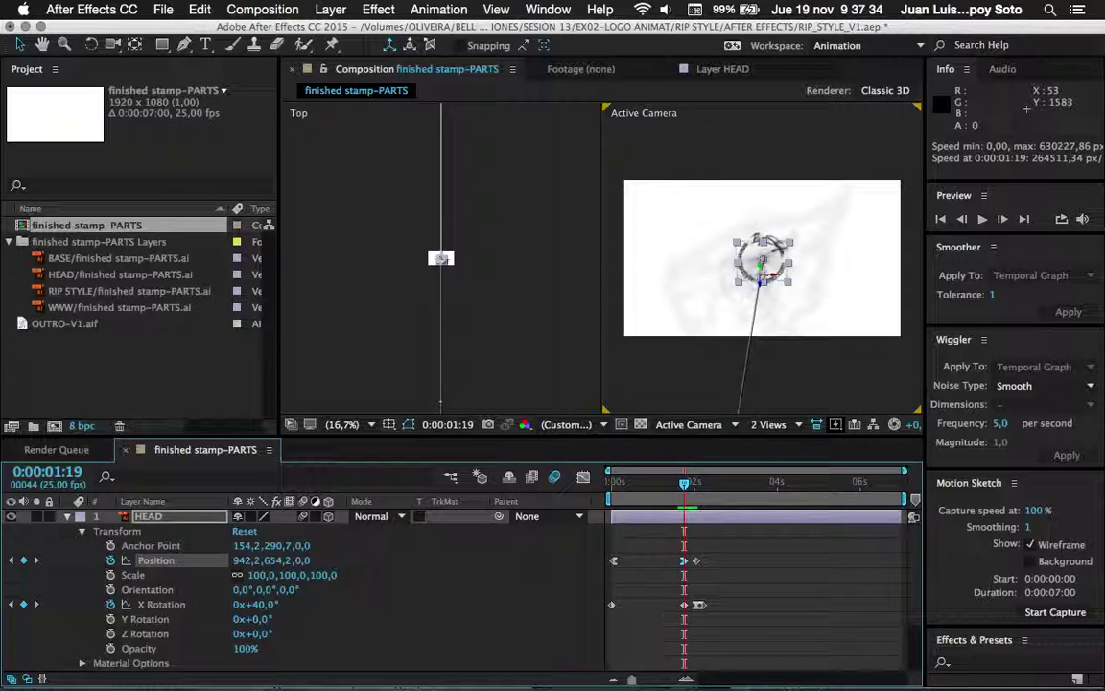
# Set the 0:00:01:19 Position keyframe's spatial interpolation to Linear via Keyframe Interpolation.
pyautogui.click(684, 561)
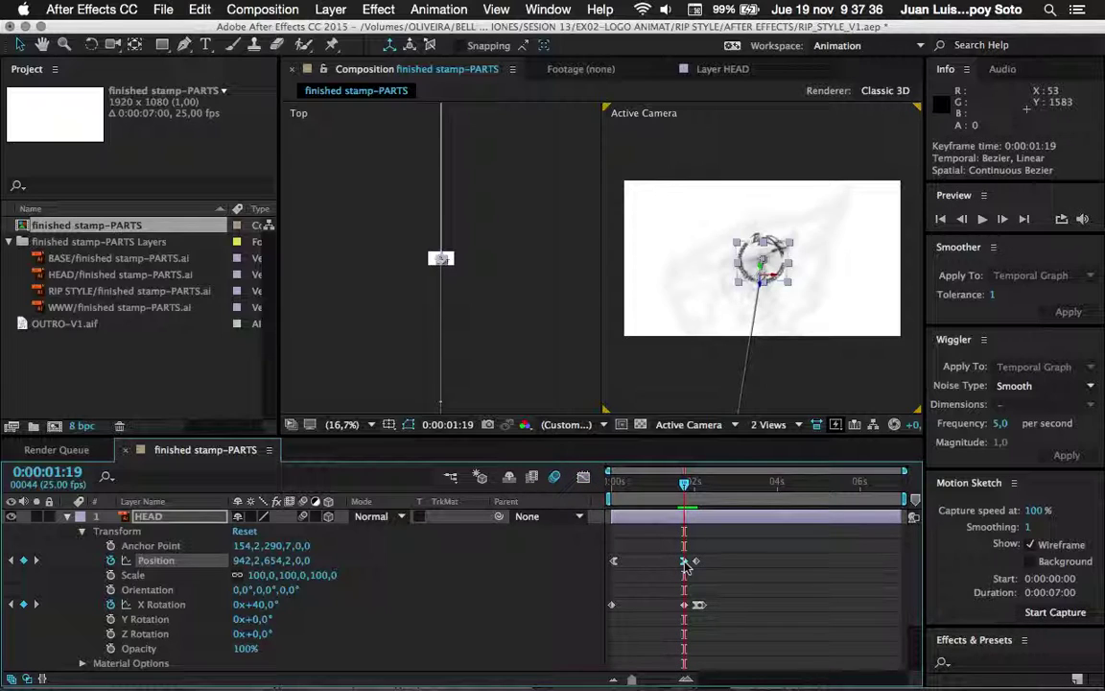
pyautogui.rightClick(683, 562)
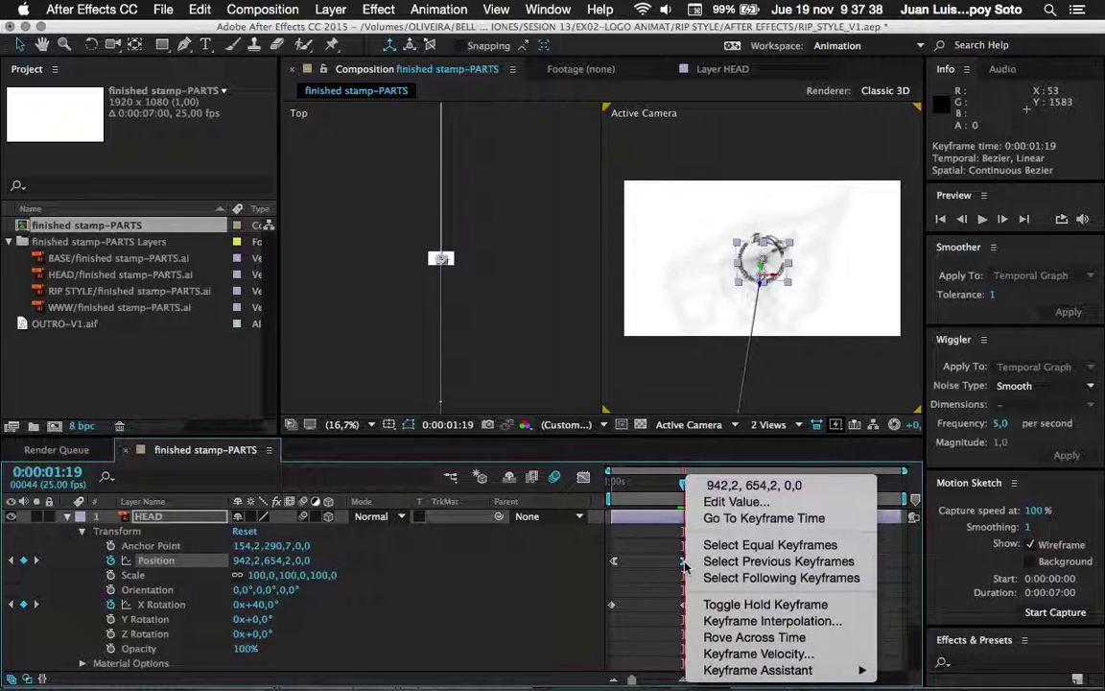
pyautogui.click(729, 573)
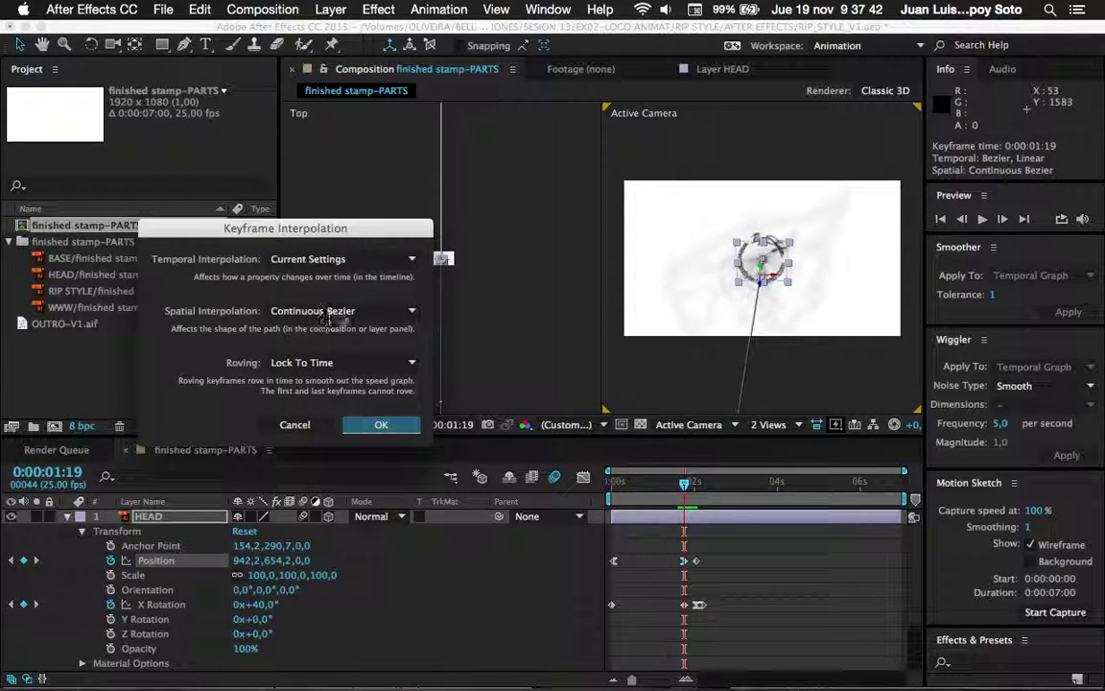
pyautogui.click(383, 311)
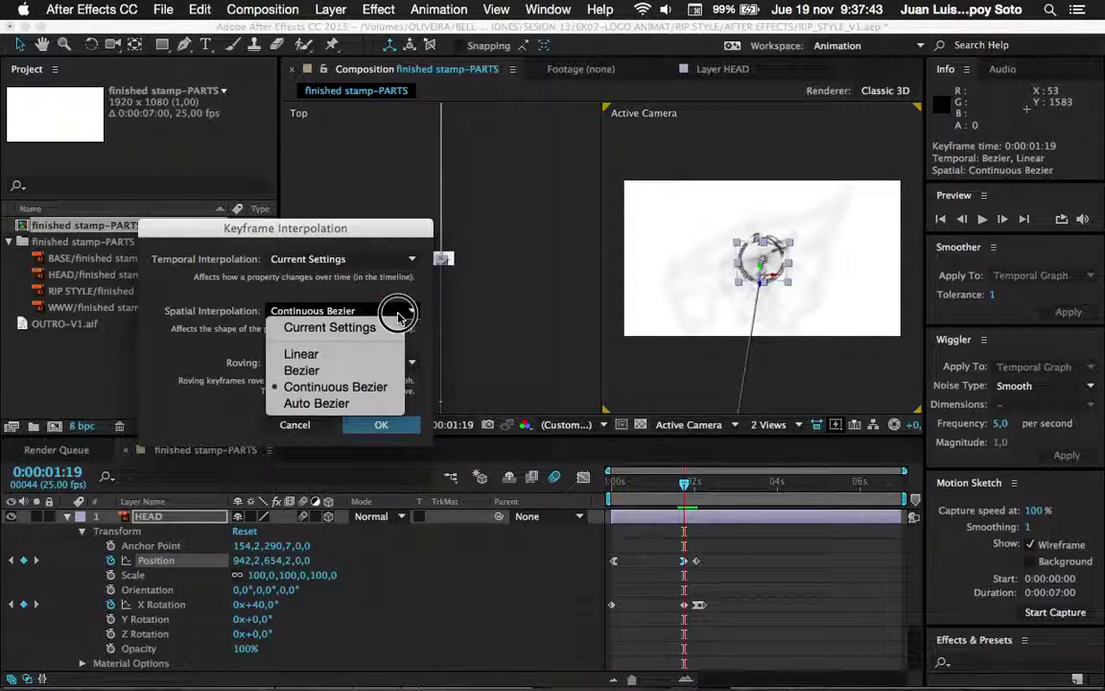
pyautogui.click(330, 355)
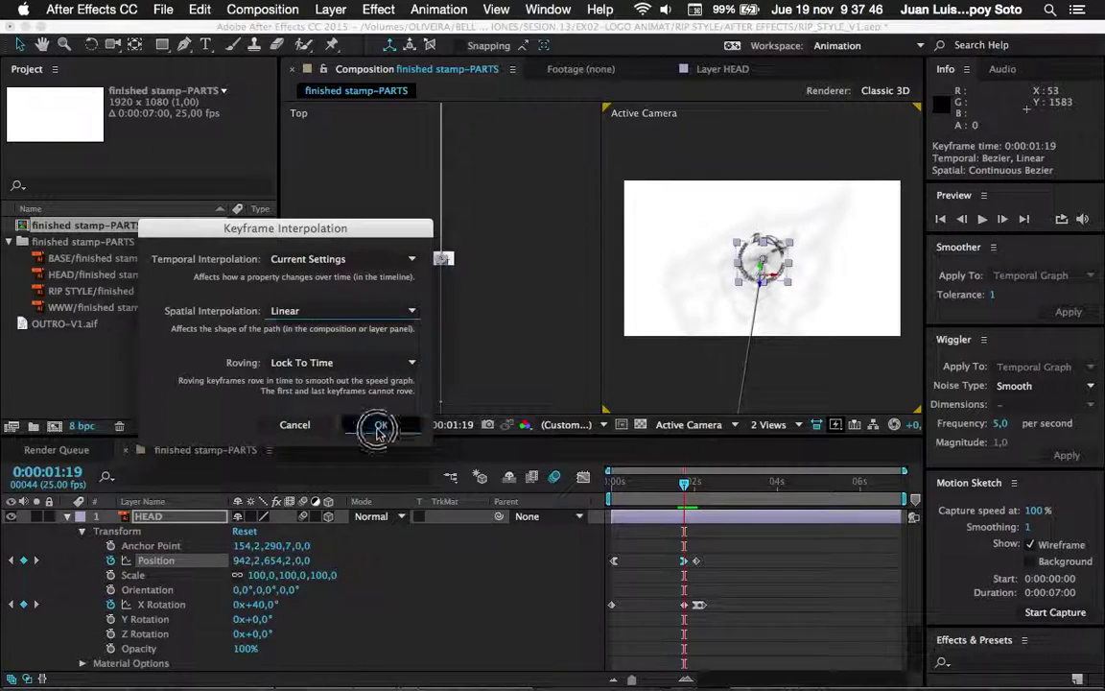
pyautogui.click(376, 424)
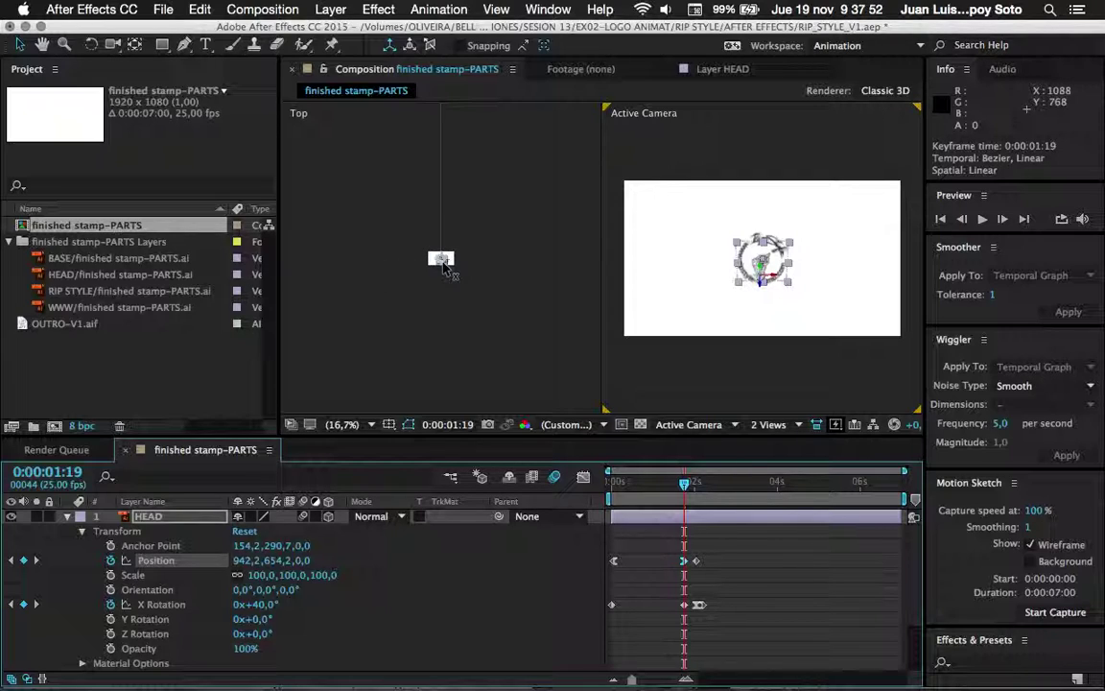
pyautogui.scroll(5, 438, 258)
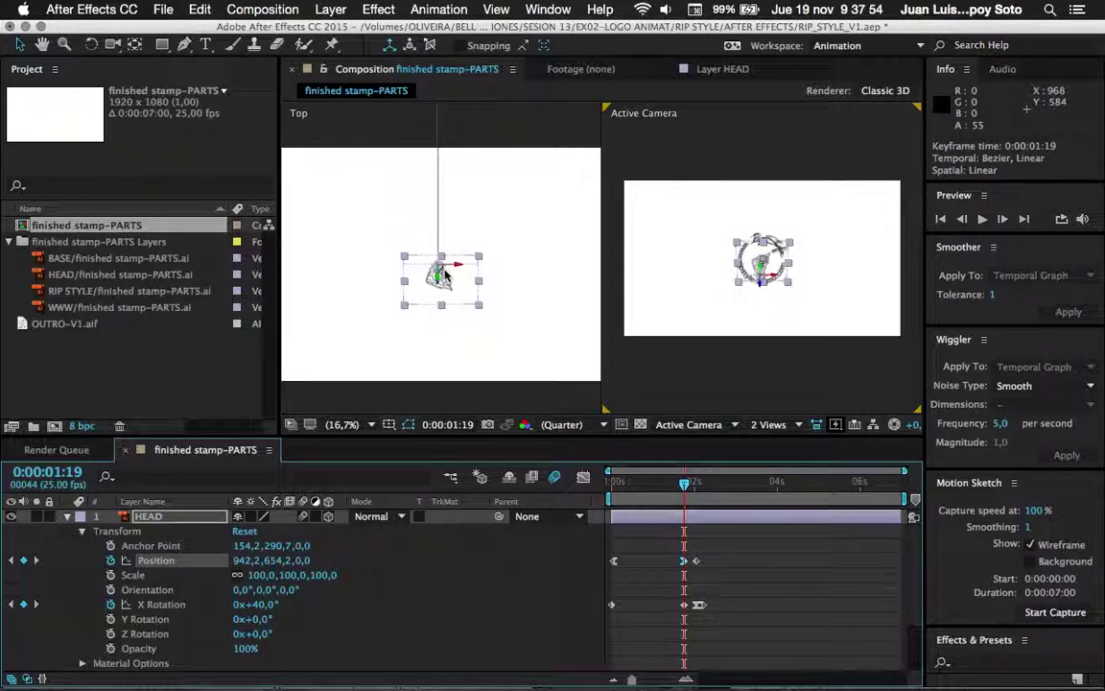
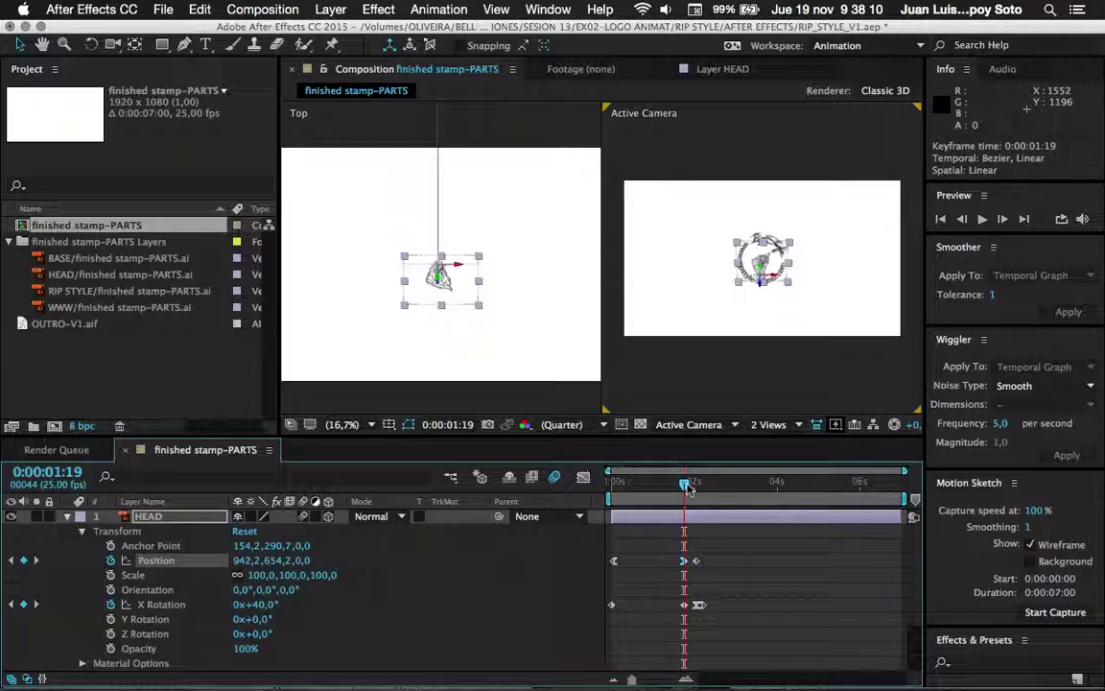
# Push HEAD's Position Z back to about 90 at 0:00:02:01.
pyautogui.moveTo(682, 491)
pyautogui.mouseDown()
pyautogui.moveTo(699, 487)
pyautogui.moveTo(685, 487)
pyautogui.mouseUp()
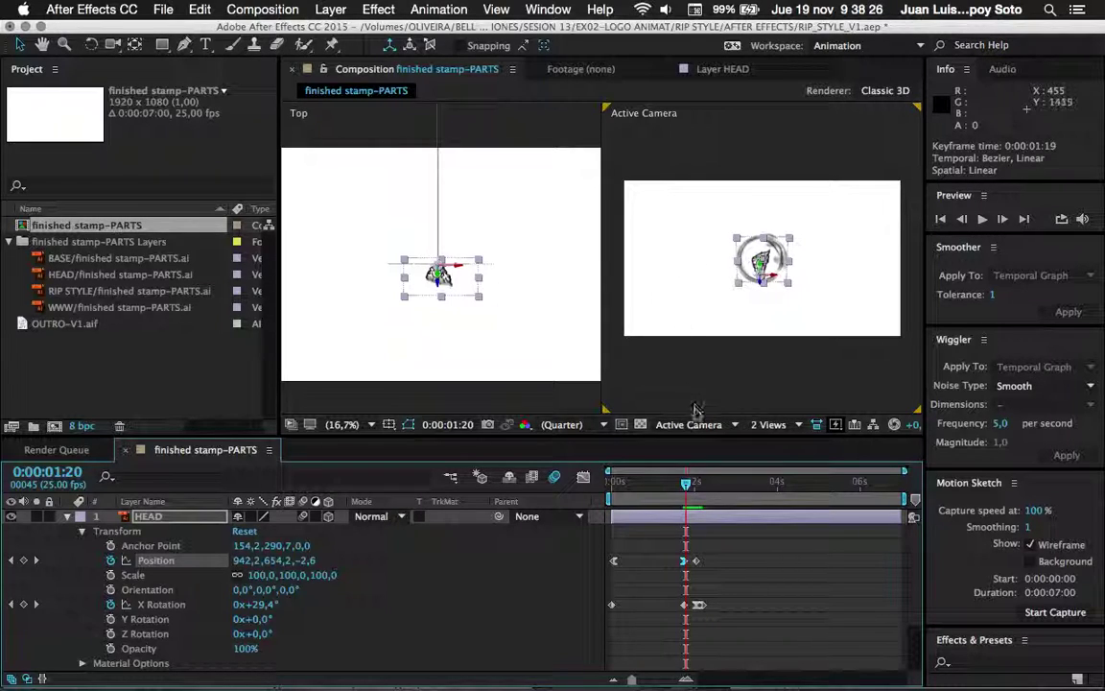
pyautogui.moveTo(693, 486); pyautogui.dragTo(696, 484)
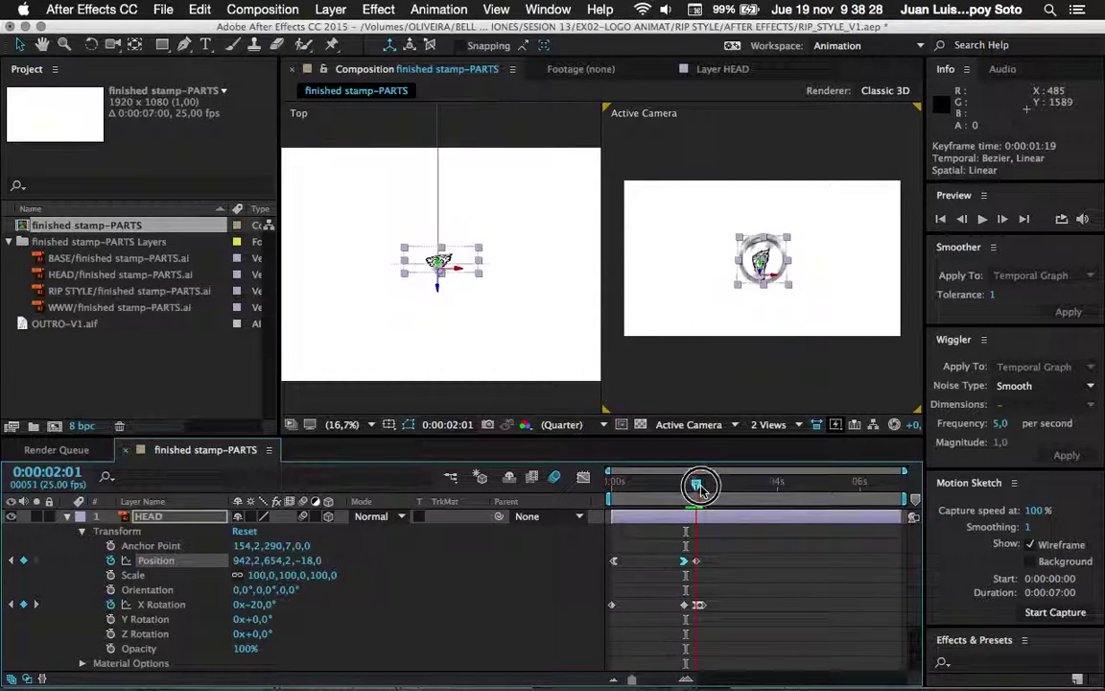
pyautogui.moveTo(312, 565)
pyautogui.mouseDown()
pyautogui.moveTo(381, 564)
pyautogui.moveTo(394, 630)
pyautogui.mouseUp()
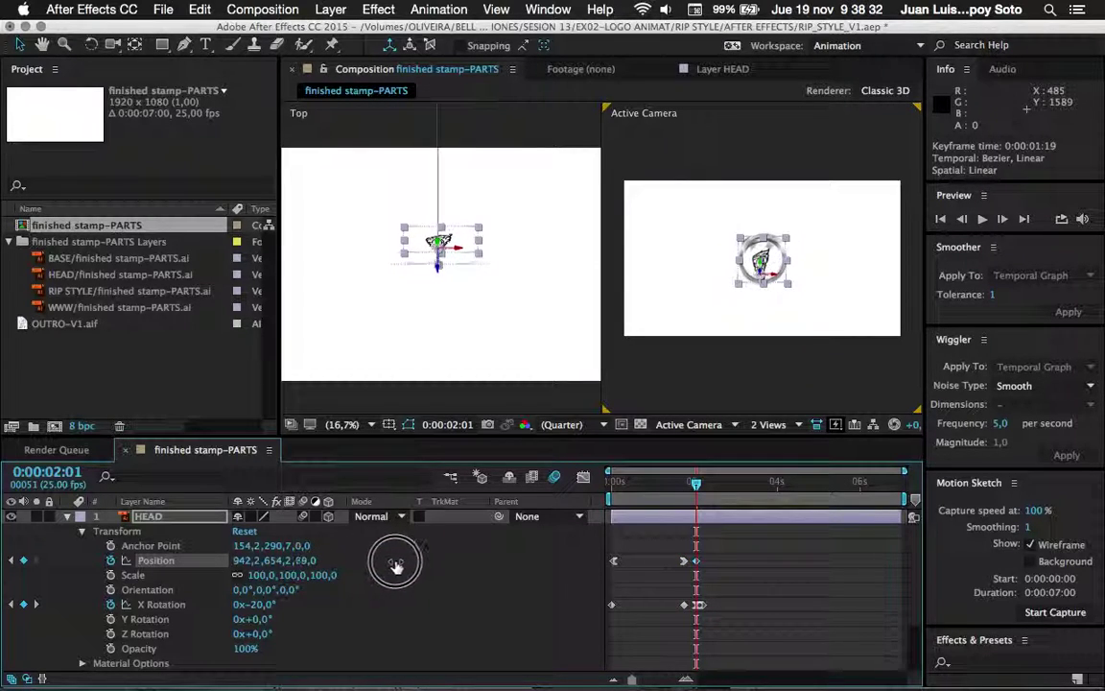
# Add a Position keyframe at 0:00:02:05 returning Z to 0, then return to the animation start.
pyautogui.moveTo(697, 487)
pyautogui.mouseDown()
pyautogui.moveTo(662, 494)
pyautogui.moveTo(703, 495)
pyautogui.mouseUp()
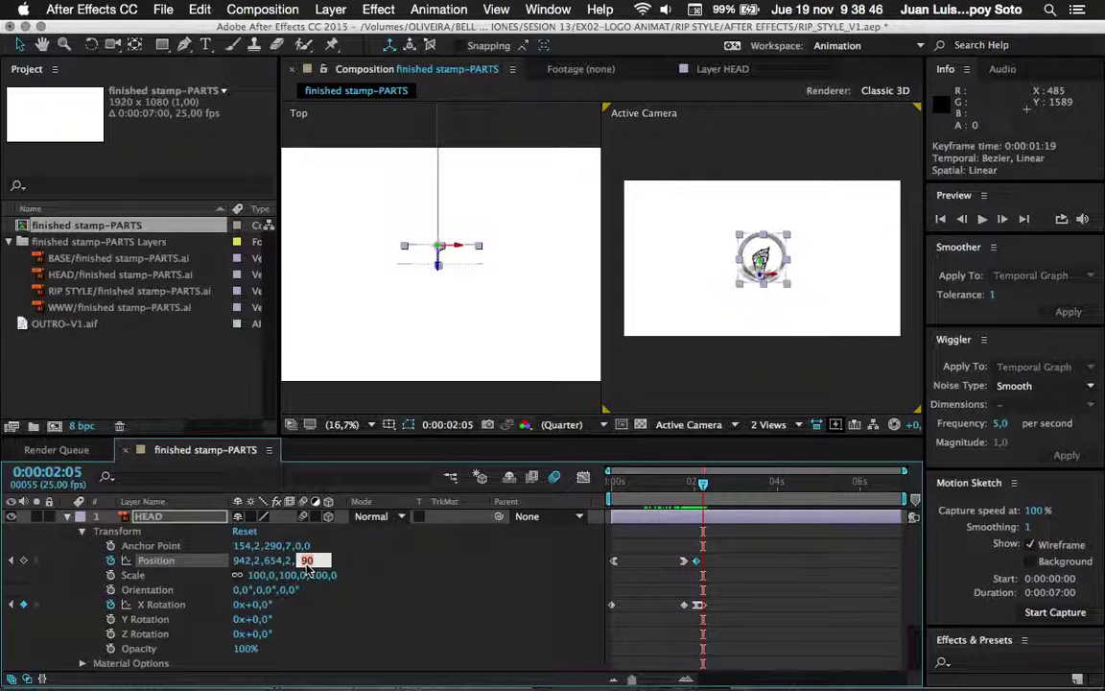
pyautogui.write('0')
pyautogui.press('Return')
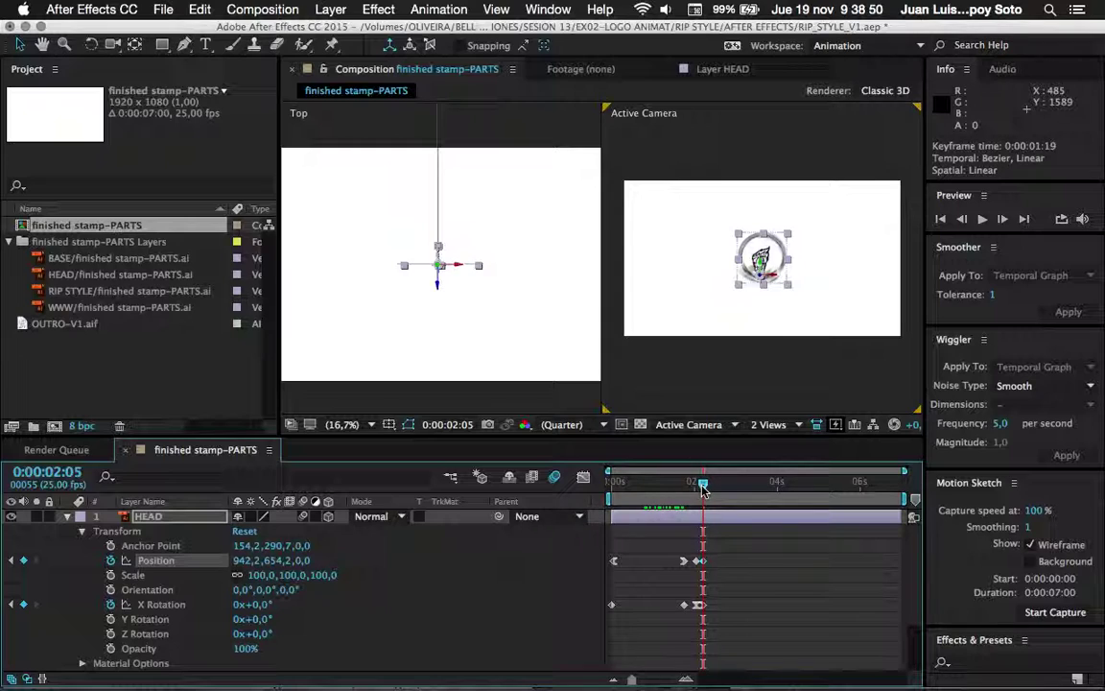
pyautogui.moveTo(703, 487)
pyautogui.mouseDown()
pyautogui.moveTo(671, 489)
pyautogui.moveTo(709, 489)
pyautogui.mouseUp()
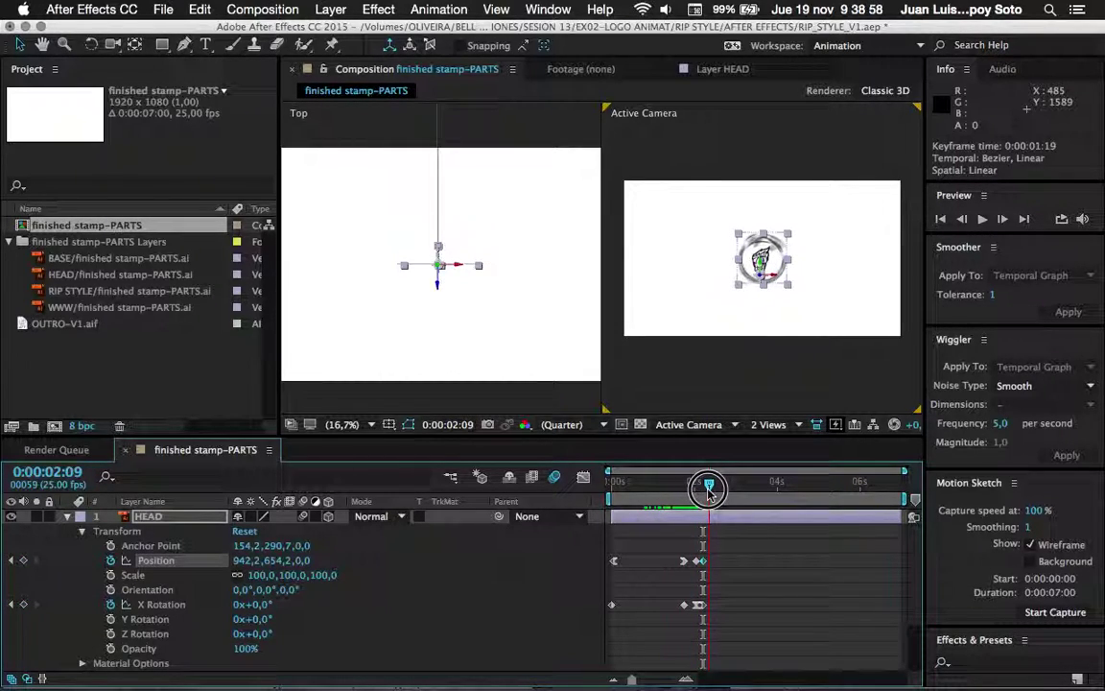
pyautogui.moveTo(708, 489); pyautogui.dragTo(576, 488)
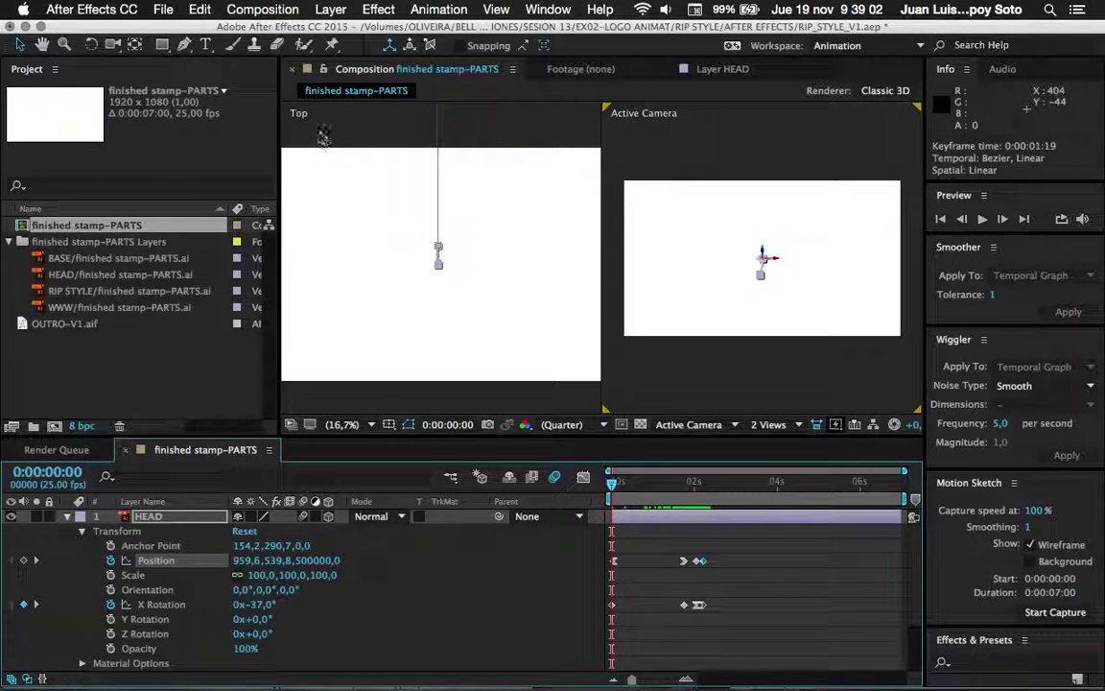
# Switch the viewer to 1 View showing Active Camera and preview the animation.
pyautogui.click(790, 427)
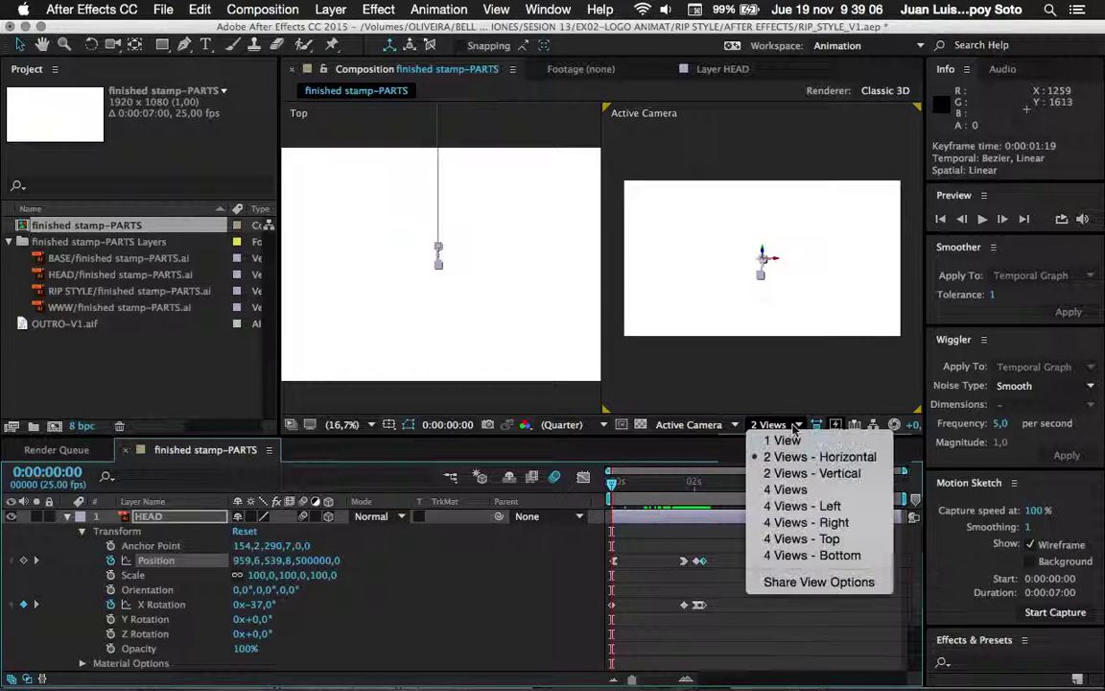
pyautogui.click(788, 441)
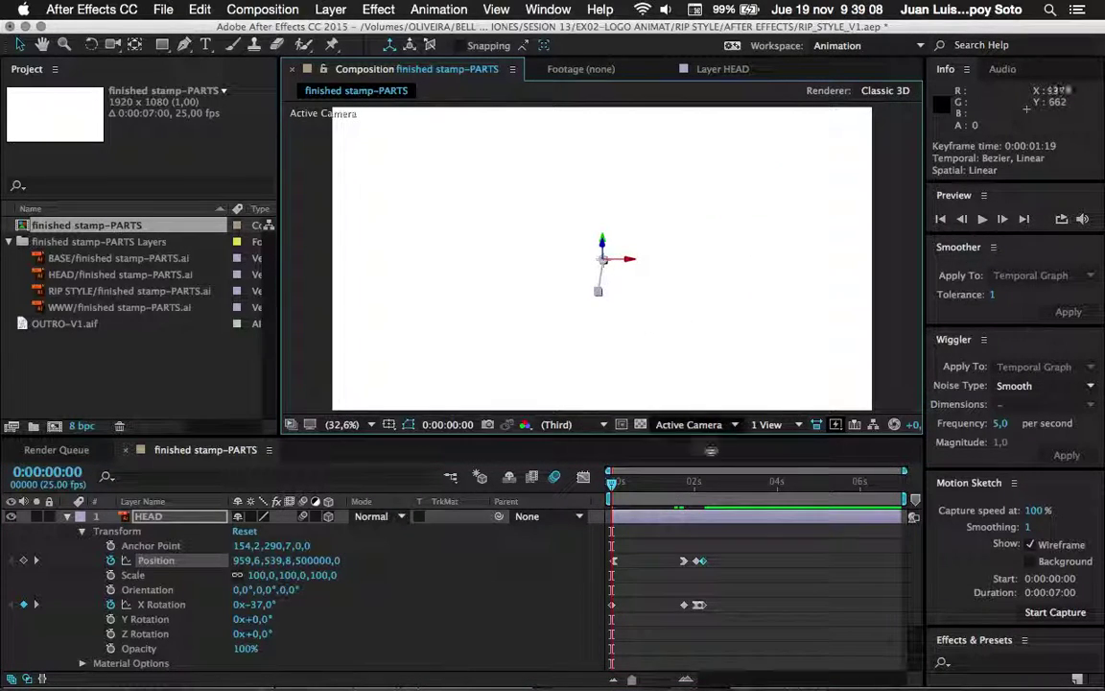
pyautogui.press('space')
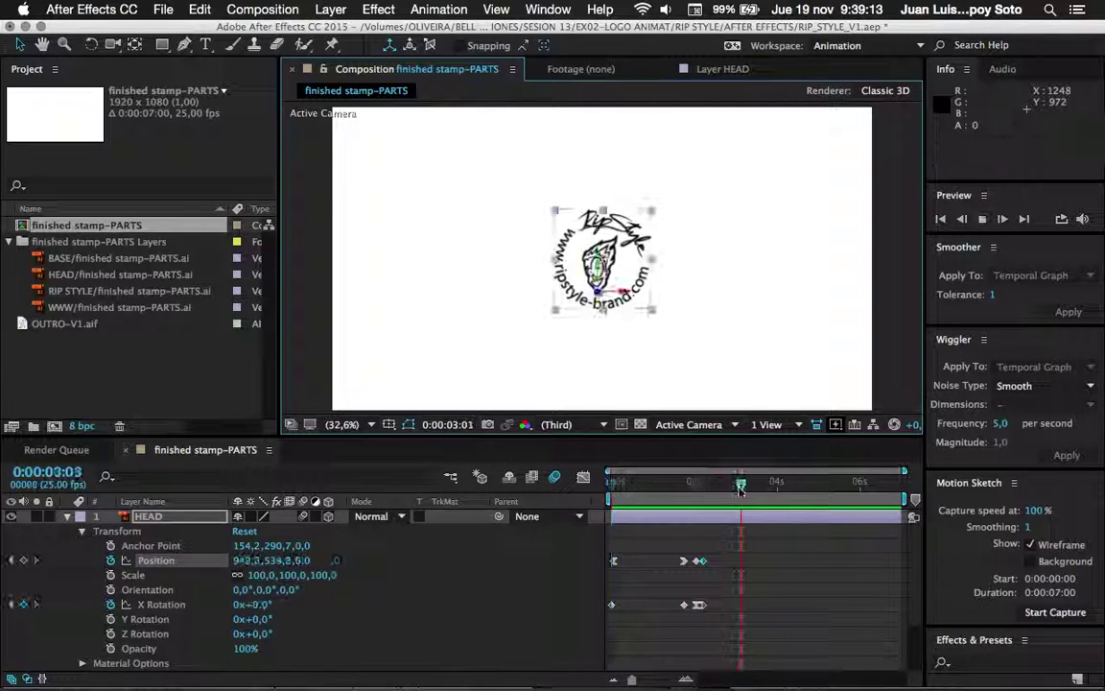
pyautogui.click(707, 490)
# Raise HEAD's Position Z at 0:00:02:01 to 277 and preview the revised animation.
pyautogui.moveTo(708, 491); pyautogui.dragTo(695, 491)
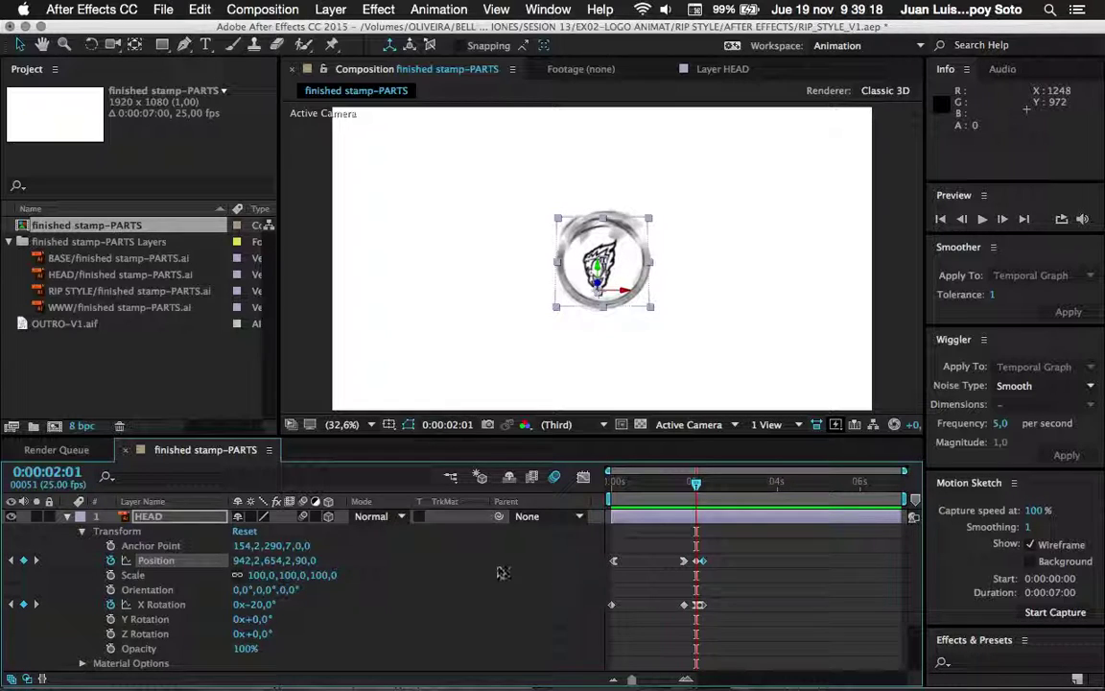
pyautogui.moveTo(305, 561); pyautogui.dragTo(449, 564)
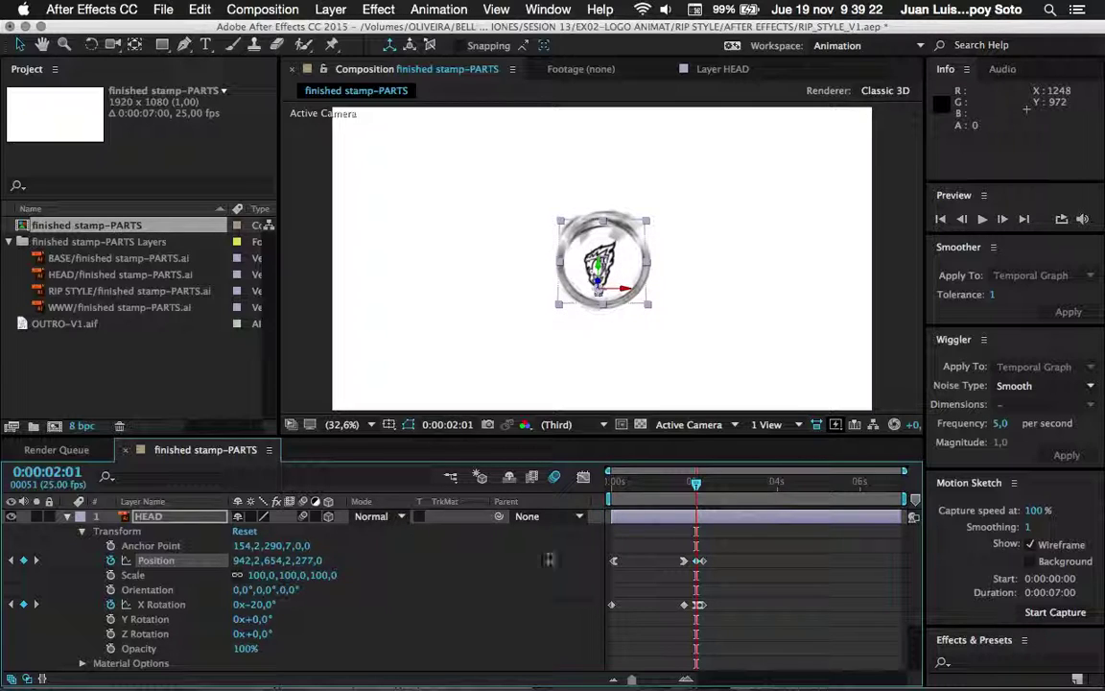
pyautogui.click(557, 489)
pyautogui.press('Home')
pyautogui.press('space')
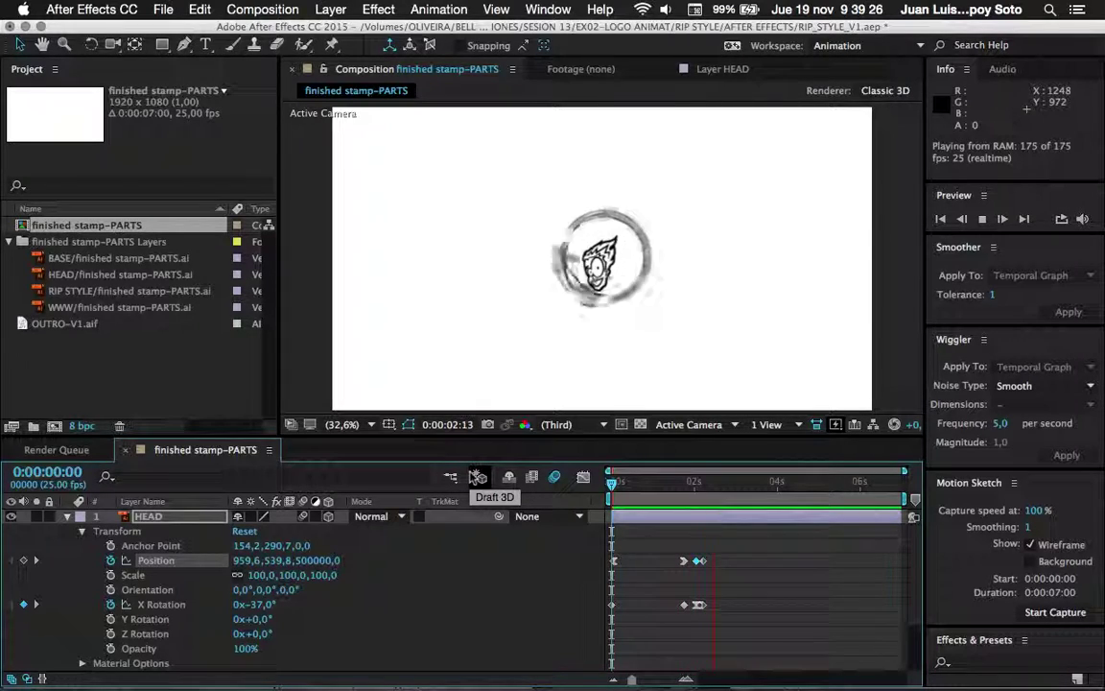
pyautogui.click(742, 485)
pyautogui.moveTo(742, 484); pyautogui.dragTo(697, 486)
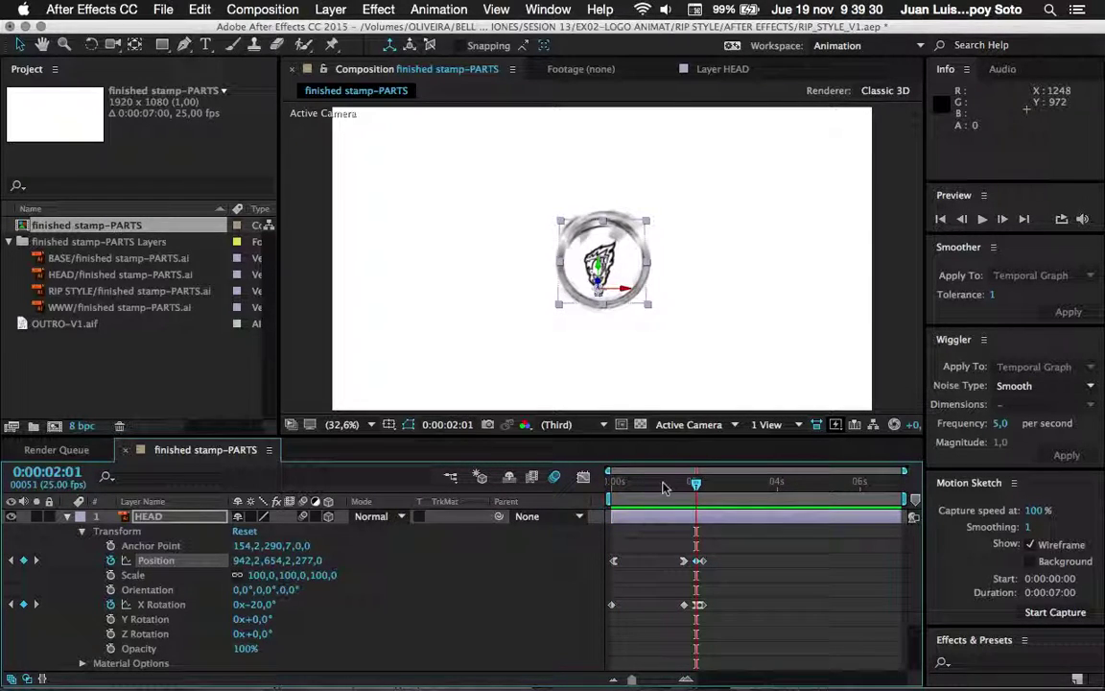
pyautogui.click(664, 486)
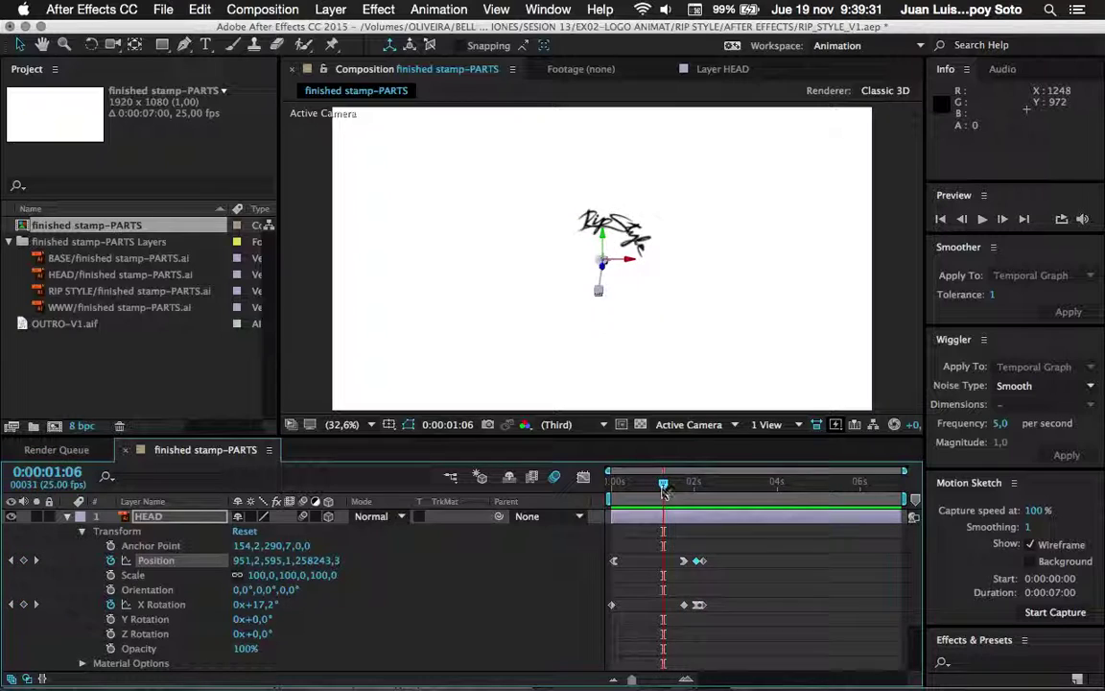
pyautogui.rightClick(697, 562)
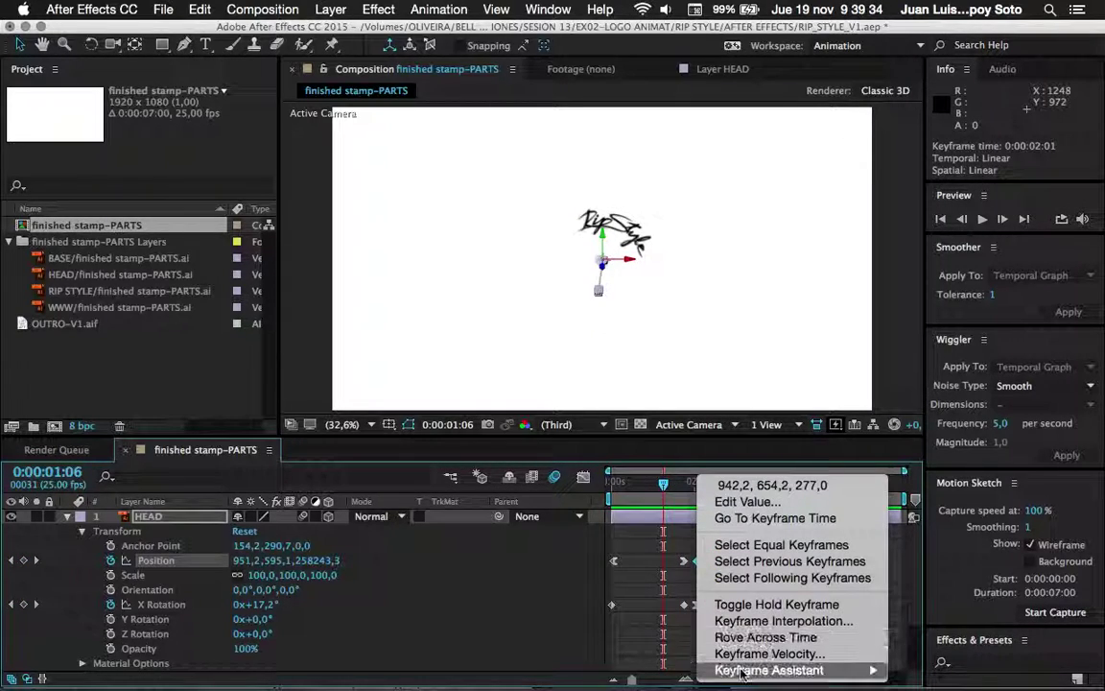
pyautogui.moveTo(741, 673)
pyautogui.click(547, 574)
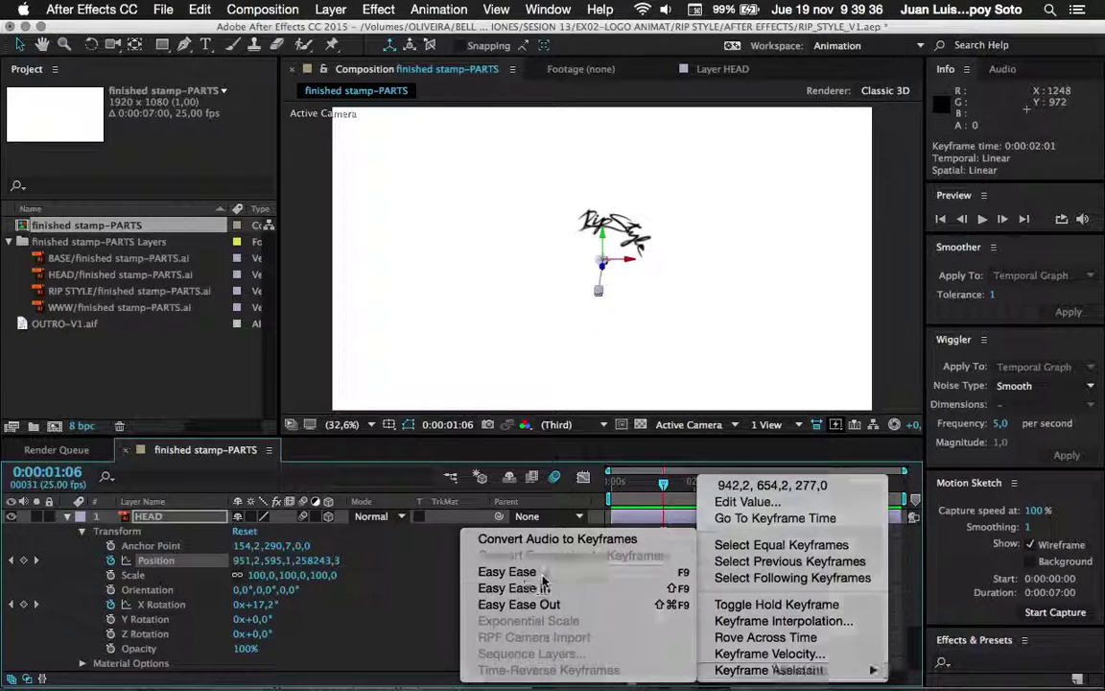
pyautogui.rightClick(702, 564)
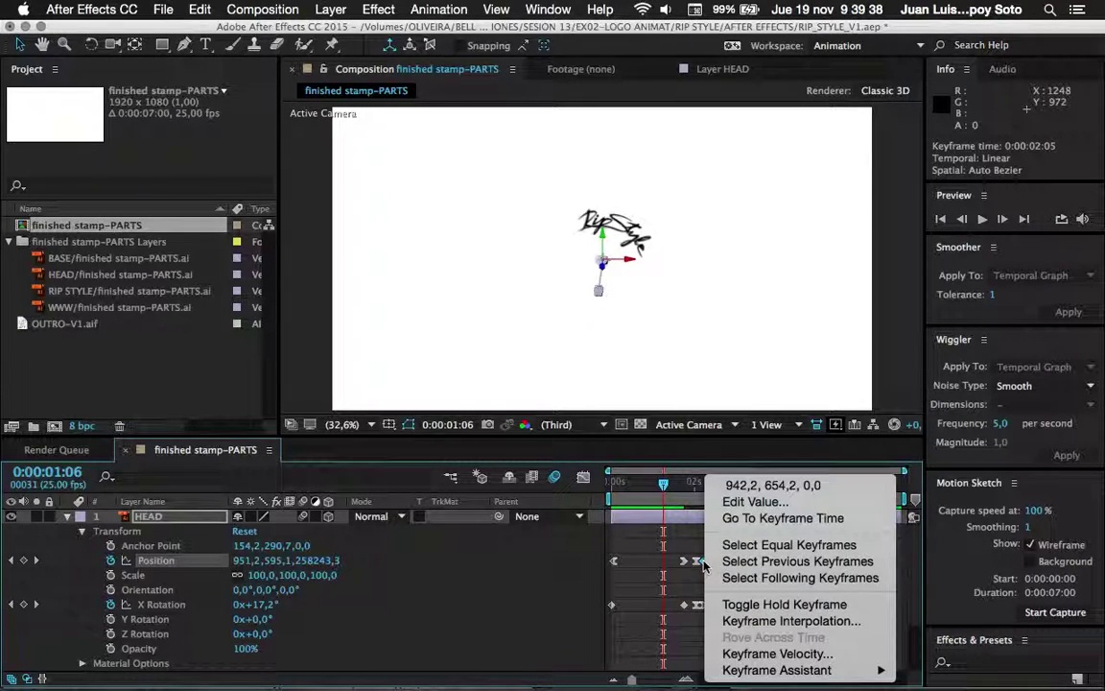
pyautogui.moveTo(773, 670)
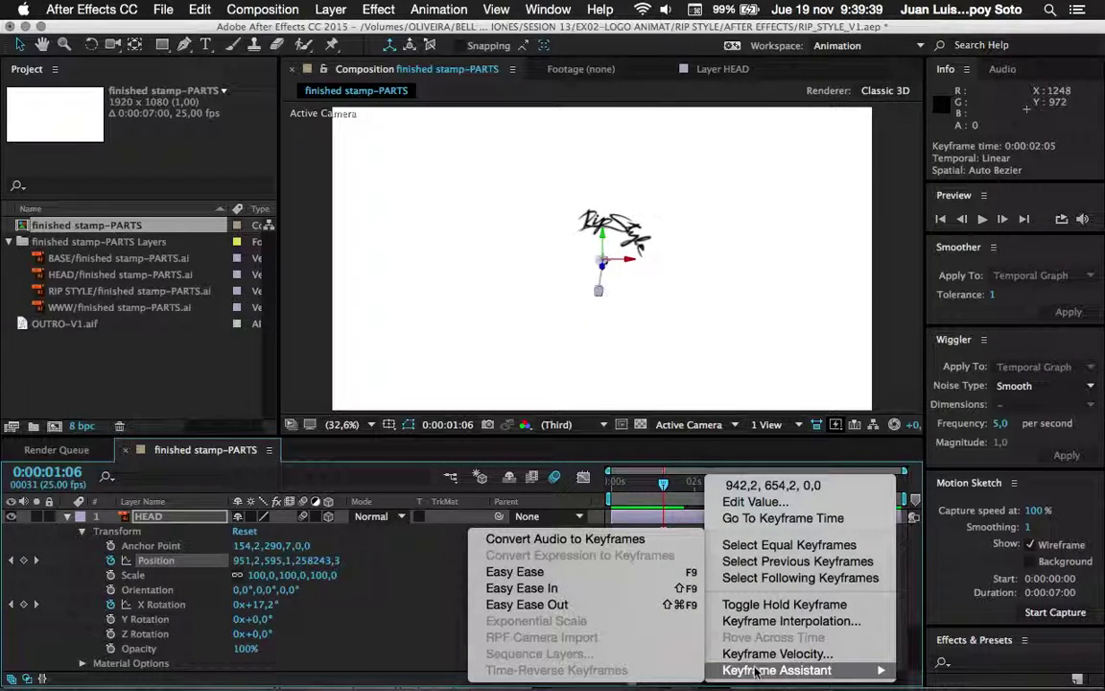
pyautogui.click(567, 588)
pyautogui.moveTo(664, 490); pyautogui.dragTo(612, 487)
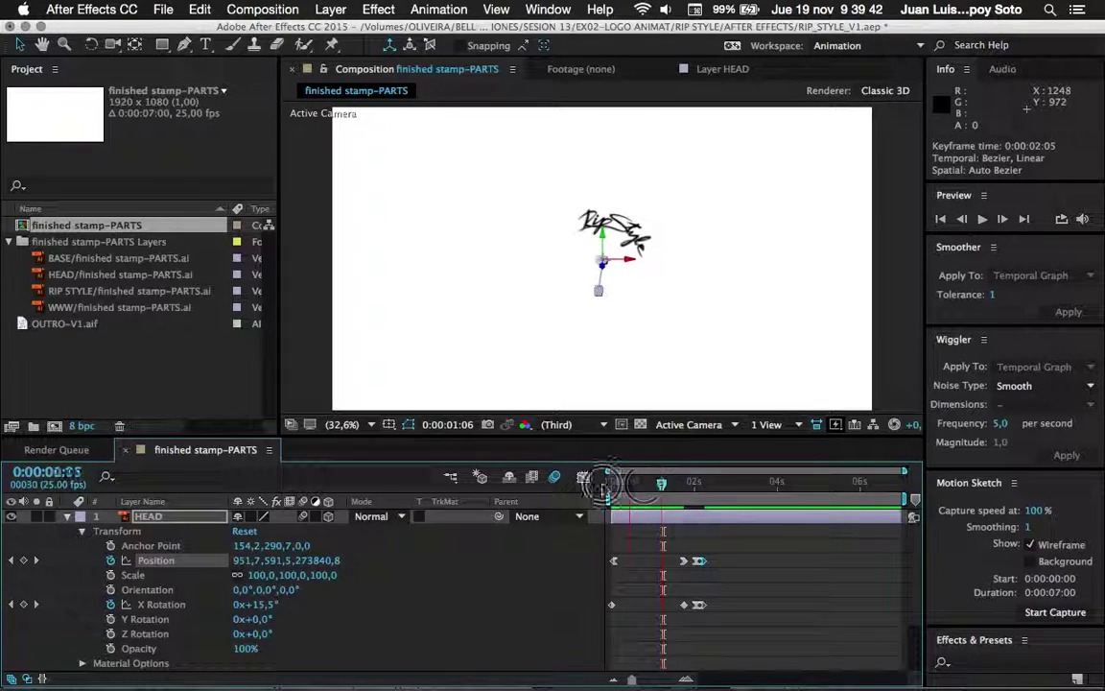
pyautogui.press('space')
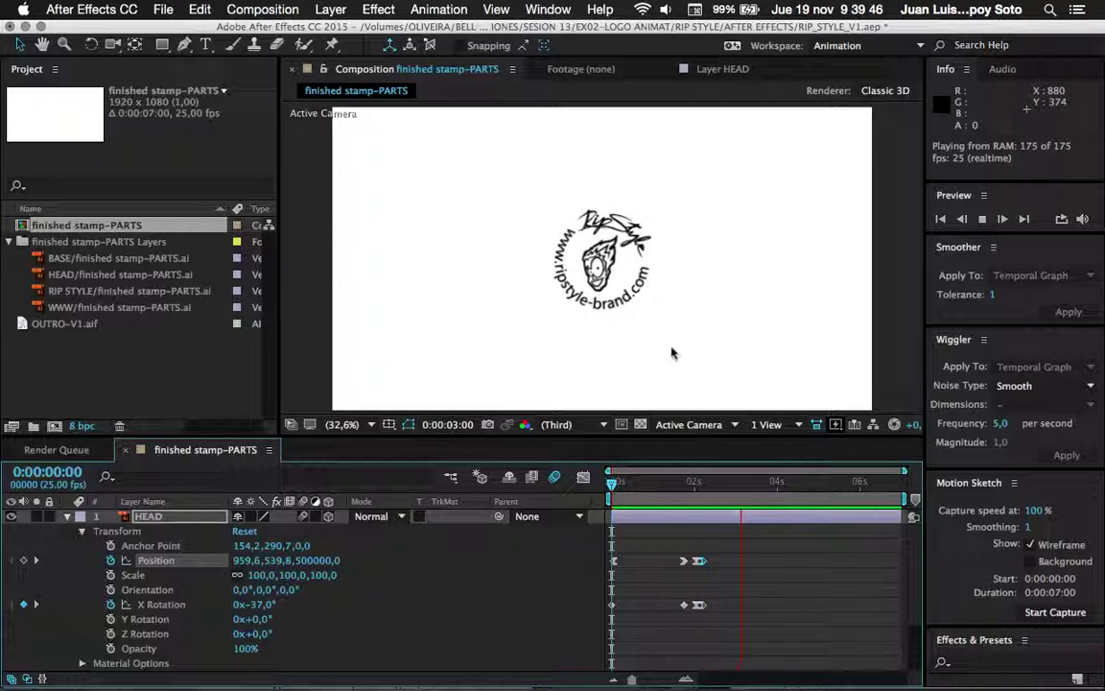
pyautogui.moveTo(758, 482); pyautogui.dragTo(612, 484)
pyautogui.press('space')
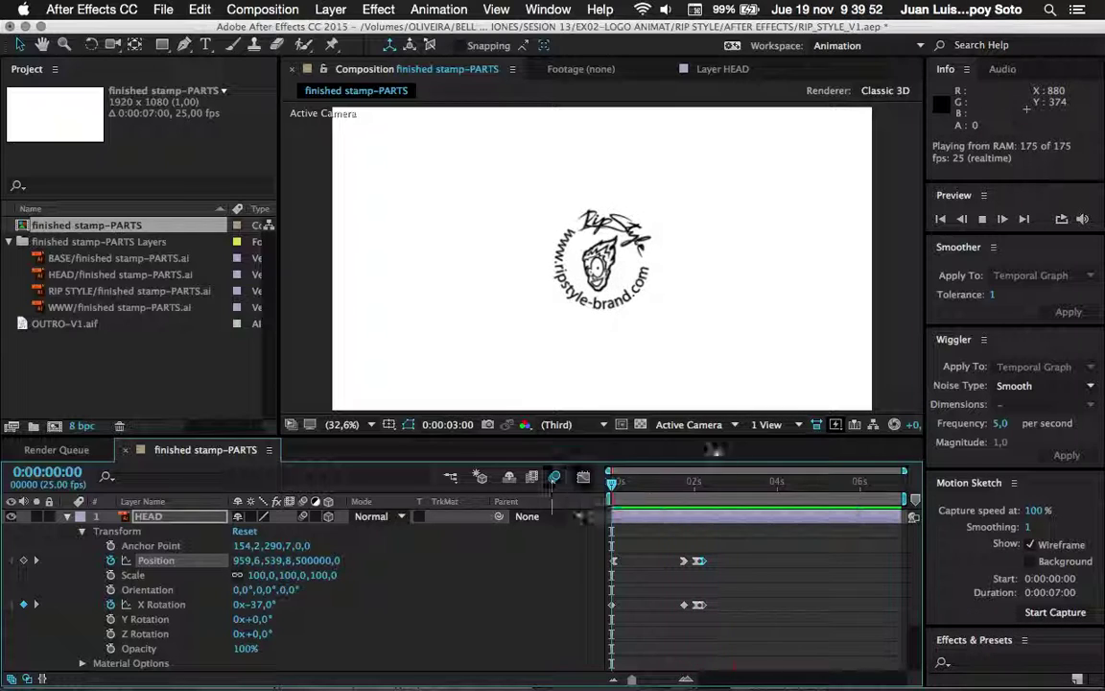
pyautogui.moveTo(813, 483); pyautogui.dragTo(663, 491)
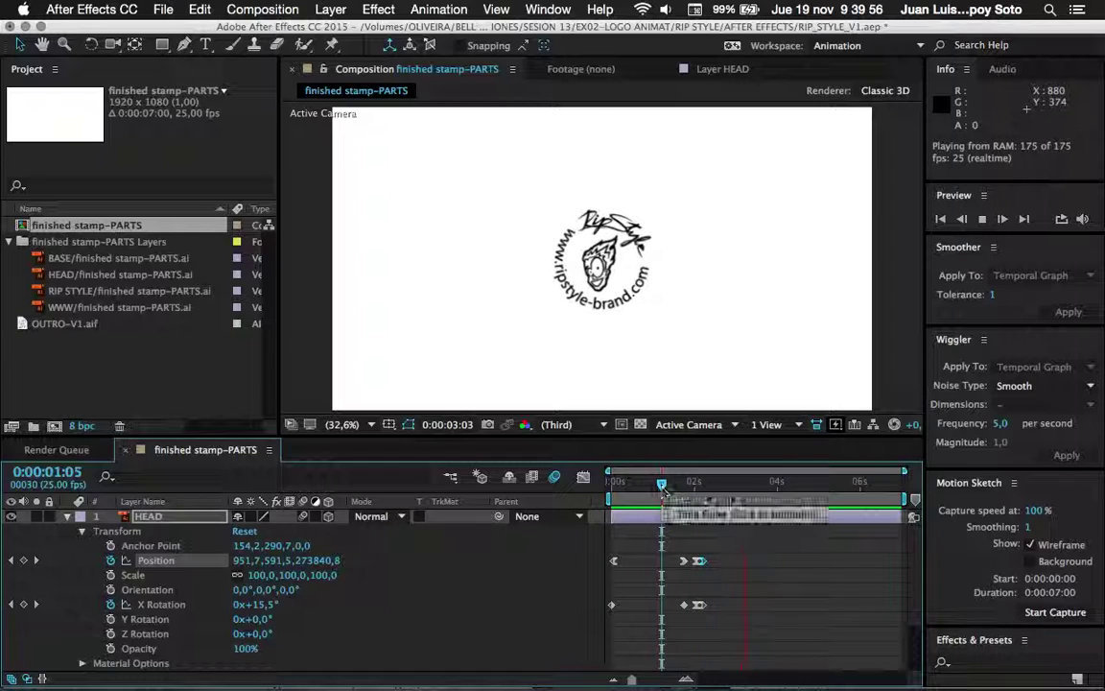
pyautogui.click(714, 489)
pyautogui.moveTo(715, 490); pyautogui.dragTo(700, 486)
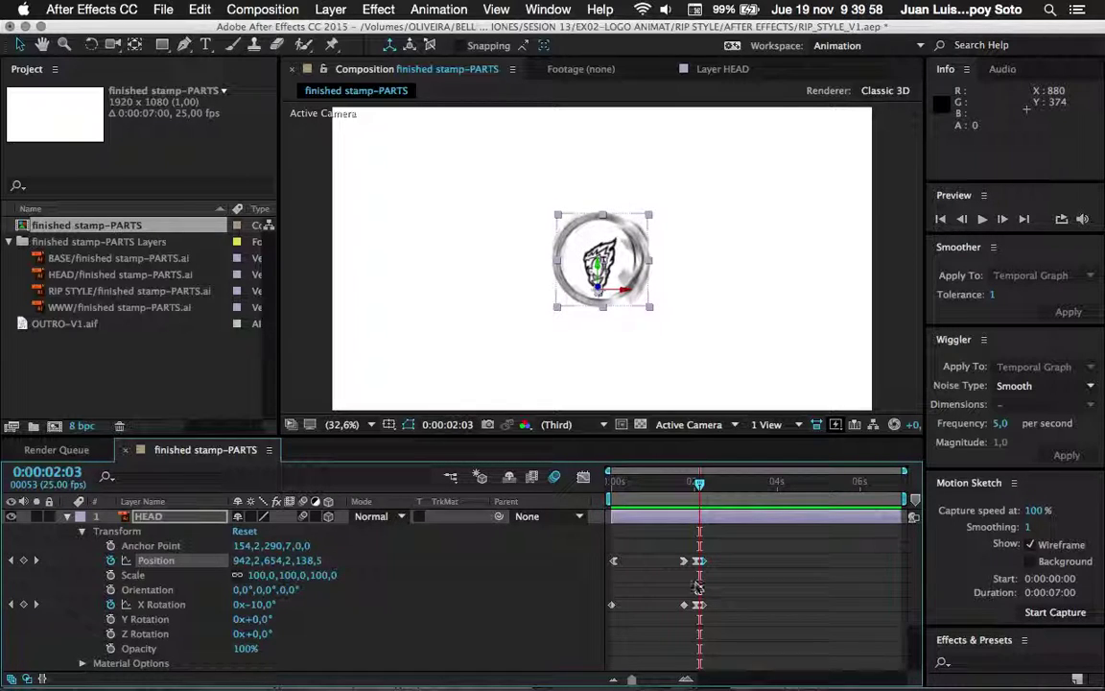
pyautogui.press('space')
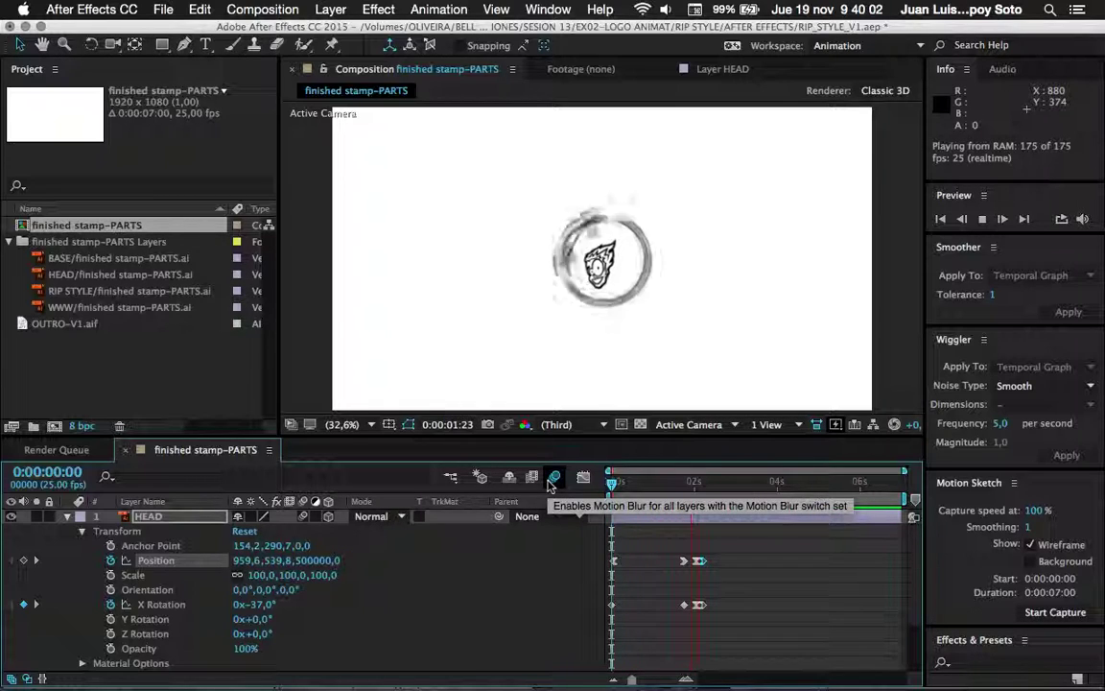
pyautogui.moveTo(752, 480); pyautogui.dragTo(688, 487)
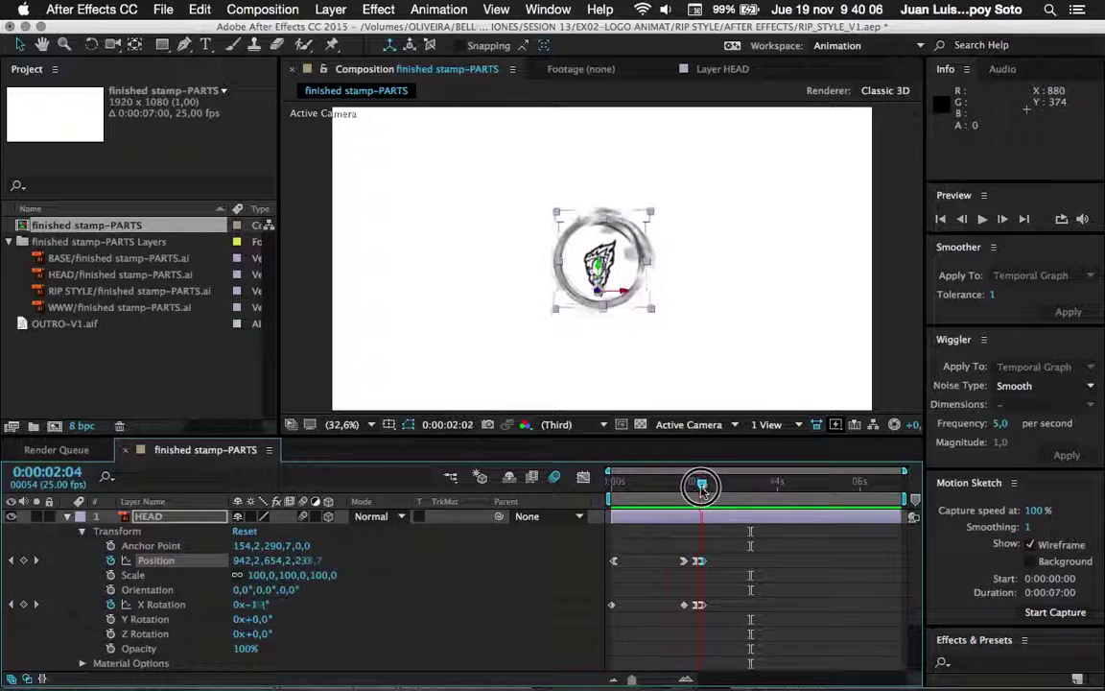
pyautogui.moveTo(689, 487); pyautogui.dragTo(731, 485)
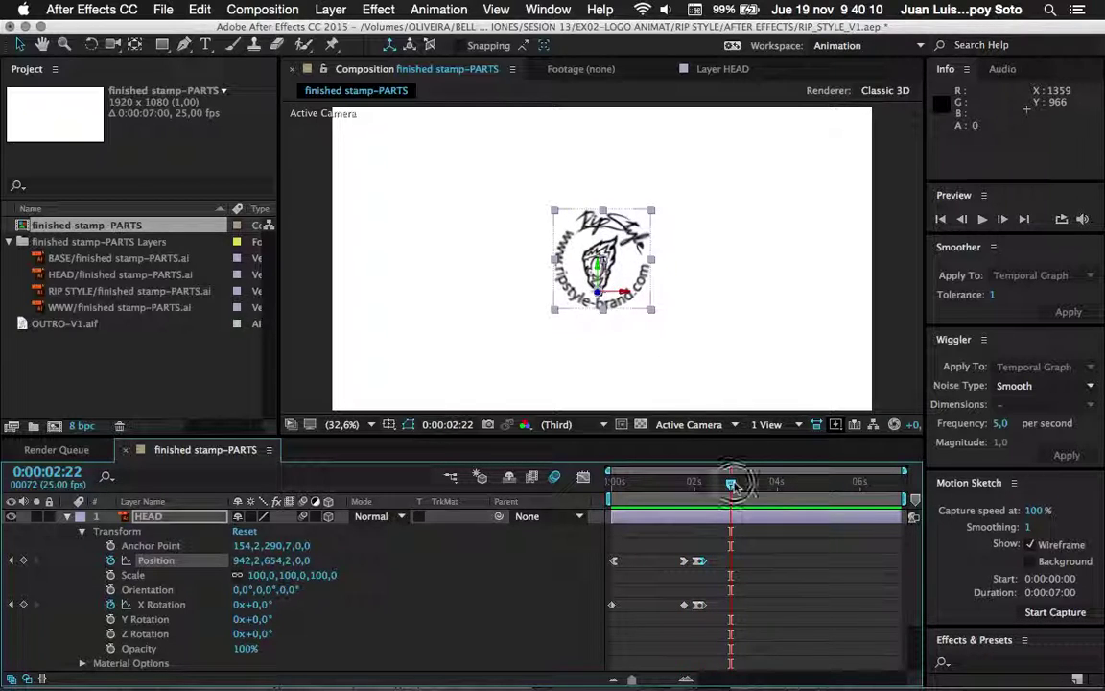
pyautogui.moveTo(730, 483); pyautogui.dragTo(715, 487)
pyautogui.press('space')
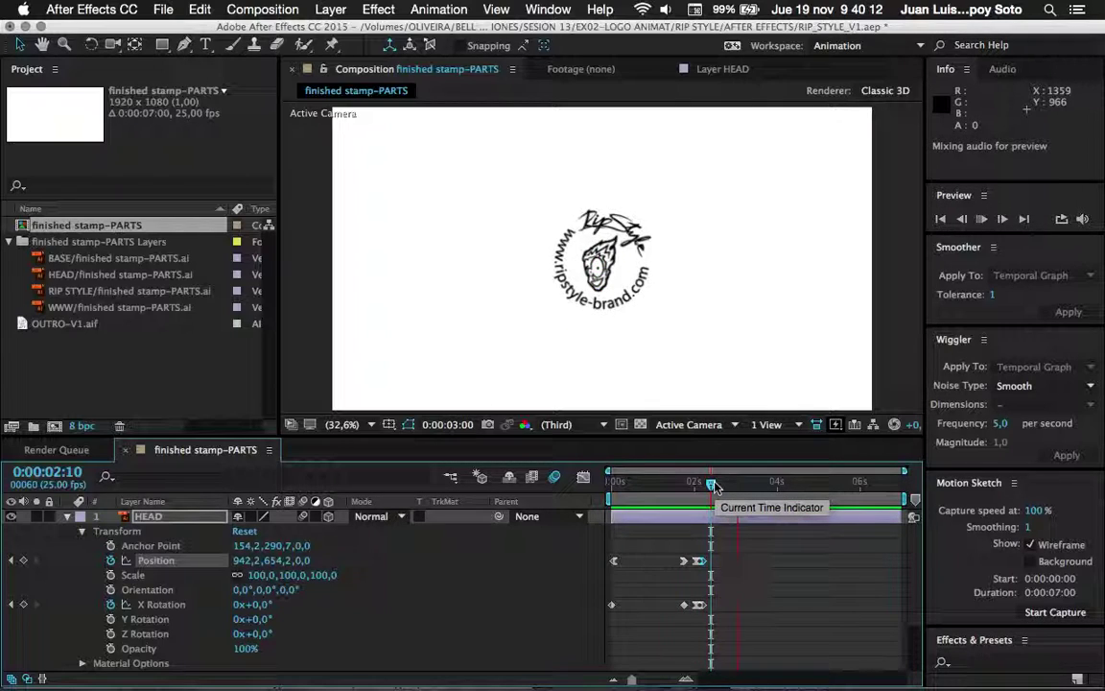
pyautogui.press('space')
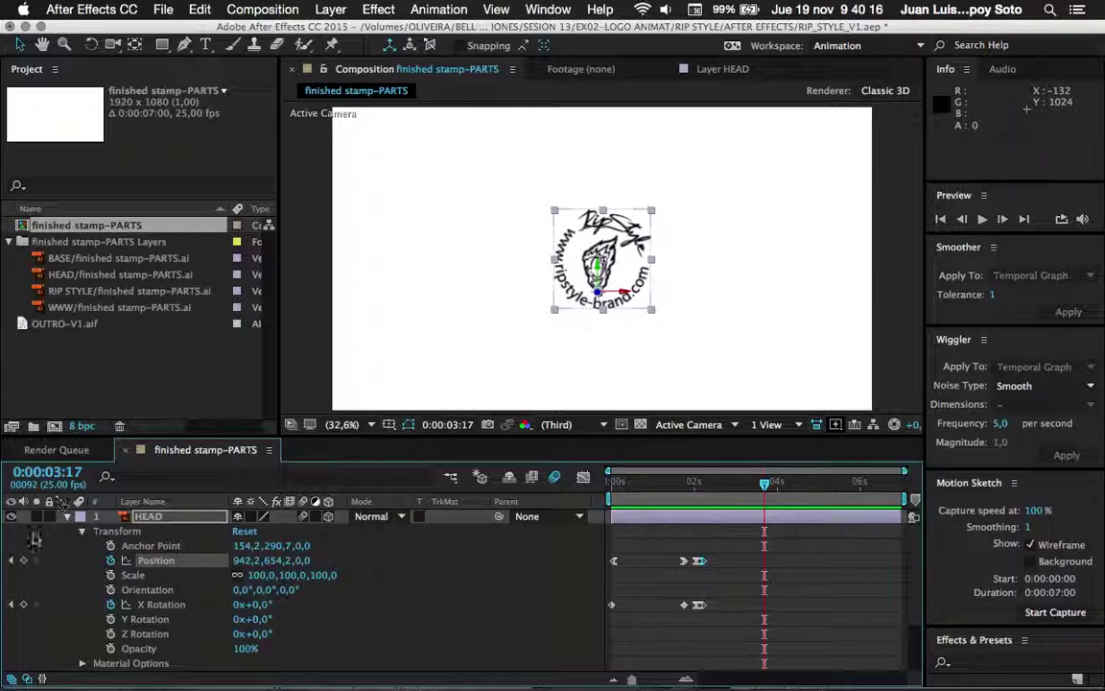
# Select WWW and RIP STYLE and key their Z Rotation to 2x+333° at 0:00:03:05.
pyautogui.click(68, 517)
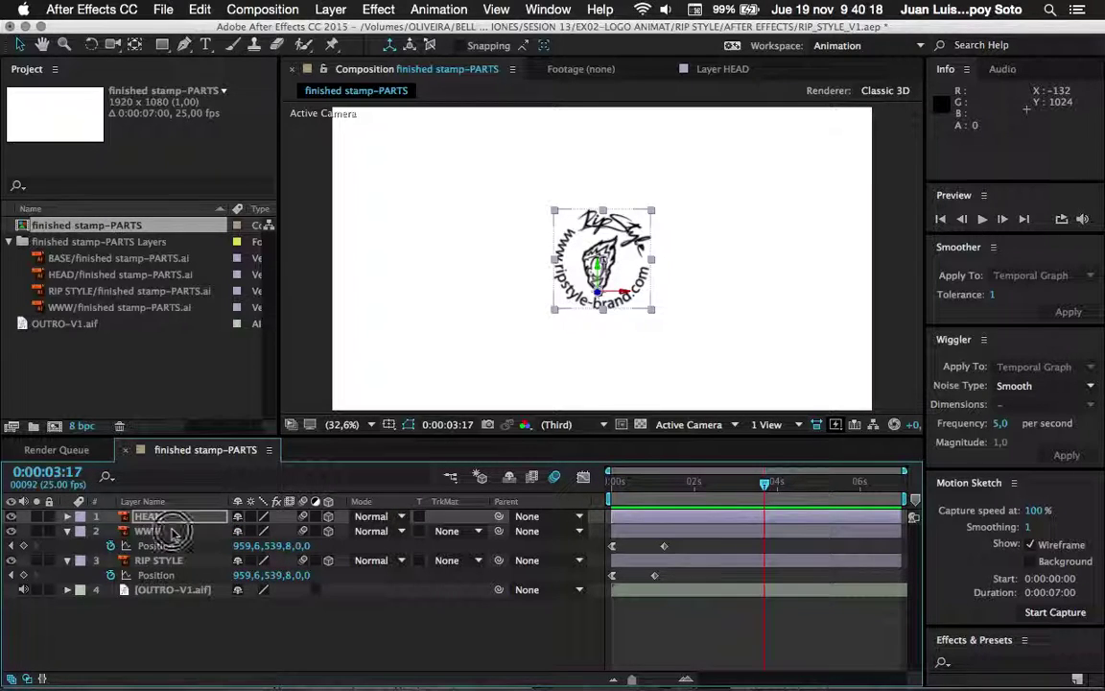
pyautogui.click(147, 530)
pyautogui.keyDown('shift'); pyautogui.click(159, 560); pyautogui.keyUp('shift')
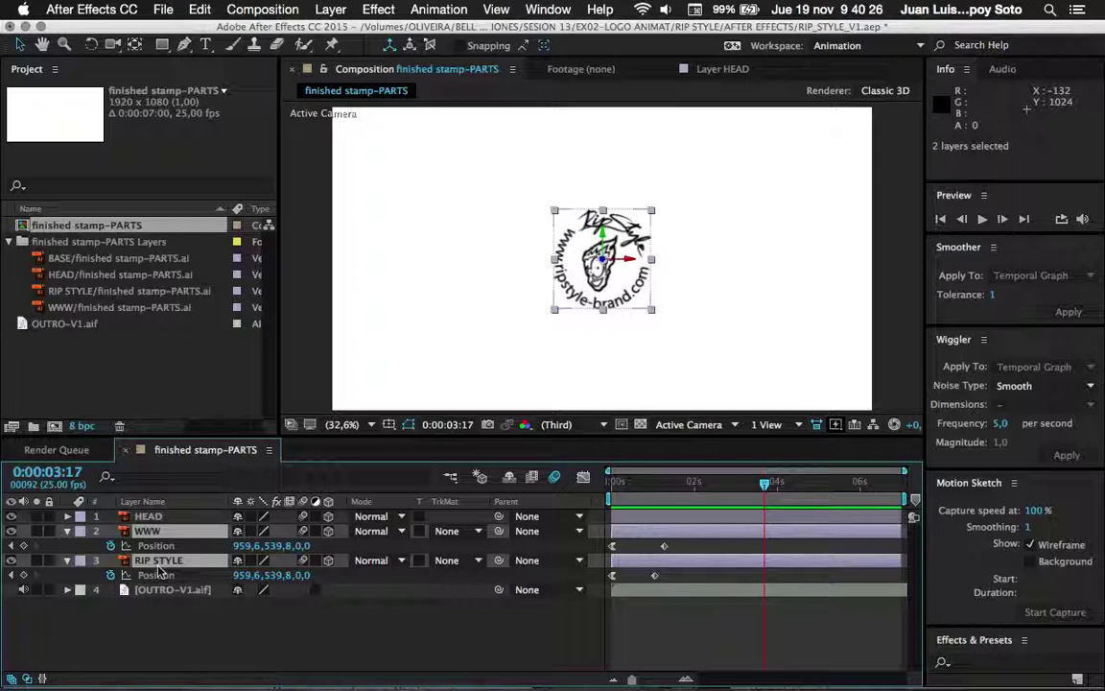
pyautogui.press('r')
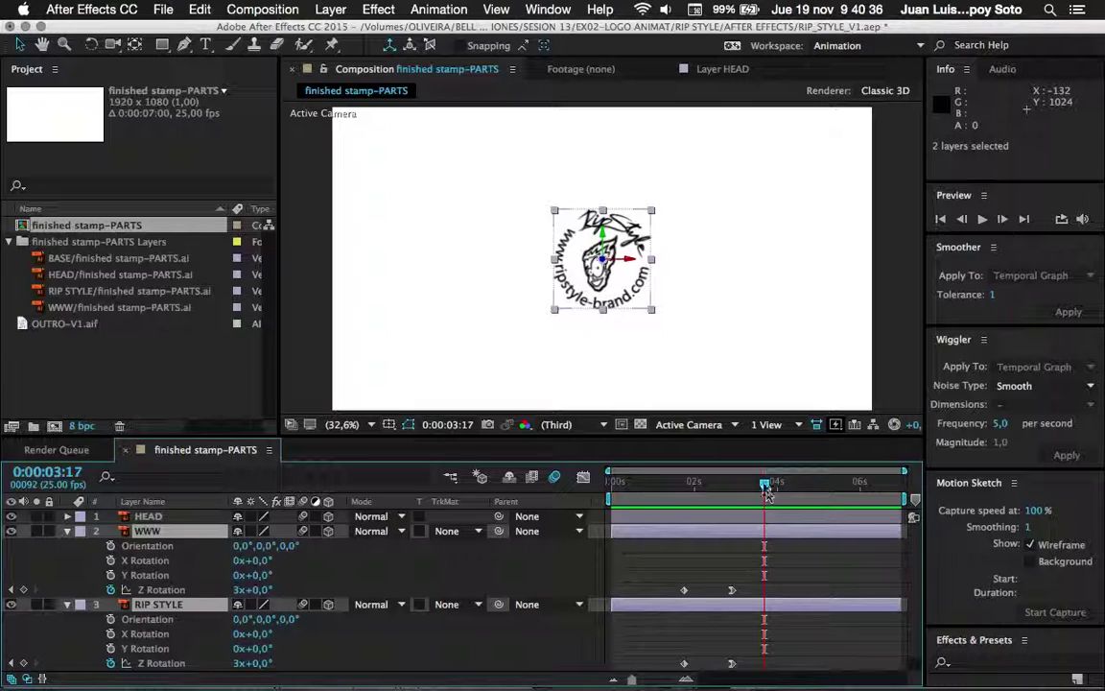
pyautogui.moveTo(765, 492)
pyautogui.mouseDown()
pyautogui.moveTo(698, 487)
pyautogui.moveTo(733, 486)
pyautogui.mouseUp()
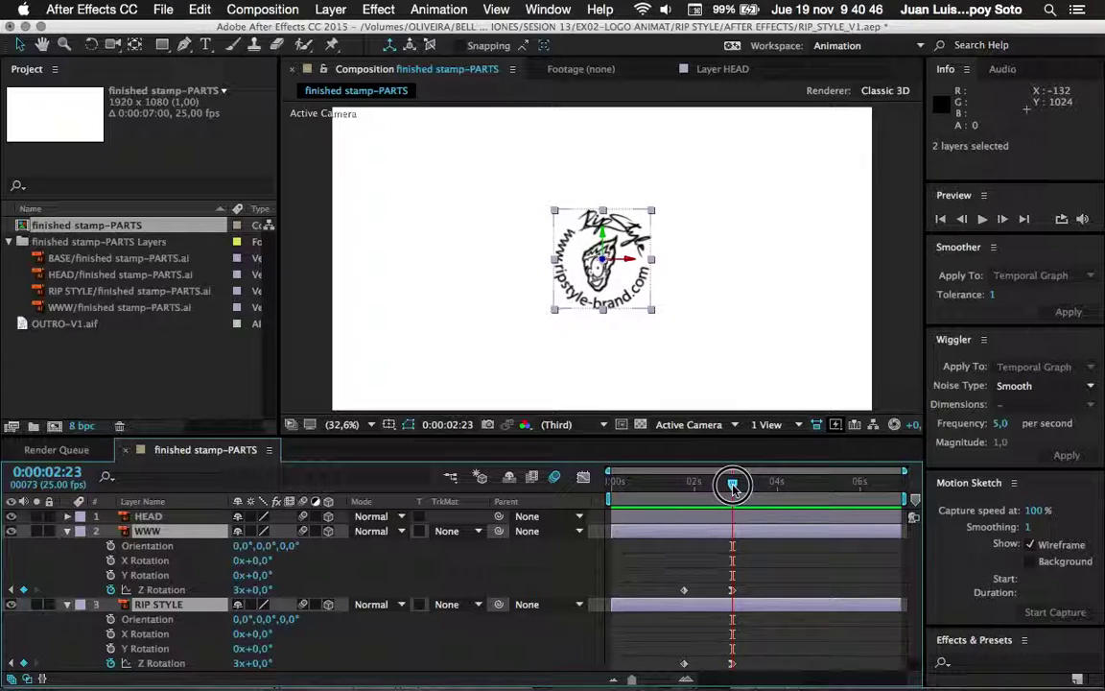
pyautogui.moveTo(732, 486); pyautogui.dragTo(744, 486)
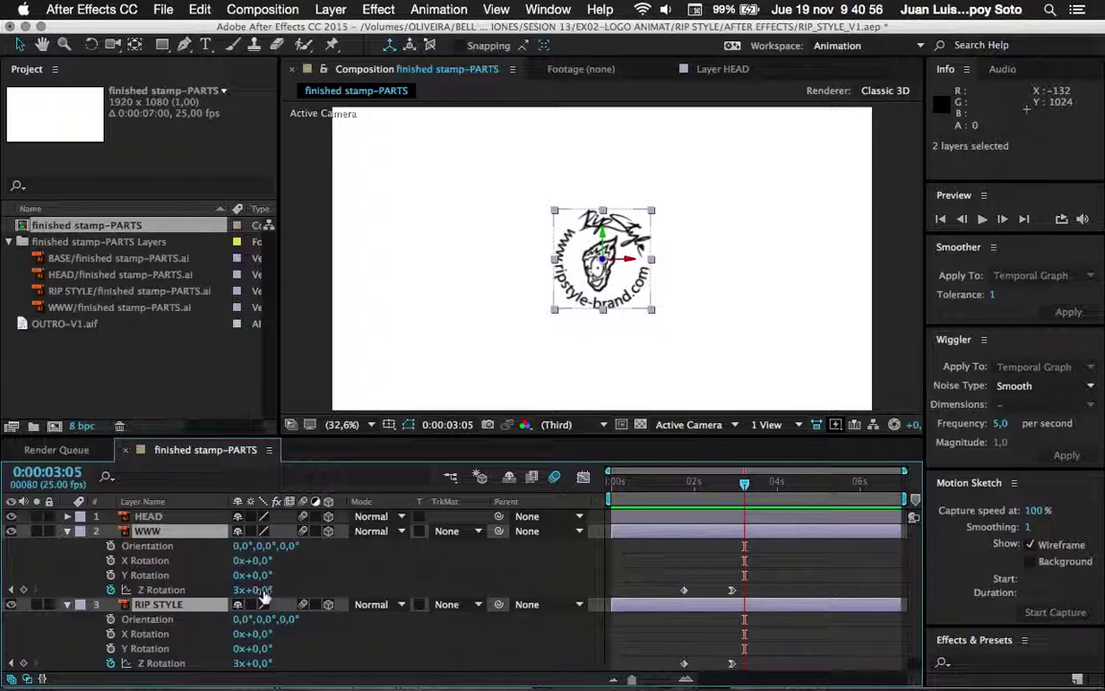
pyautogui.moveTo(261, 592); pyautogui.dragTo(240, 597)
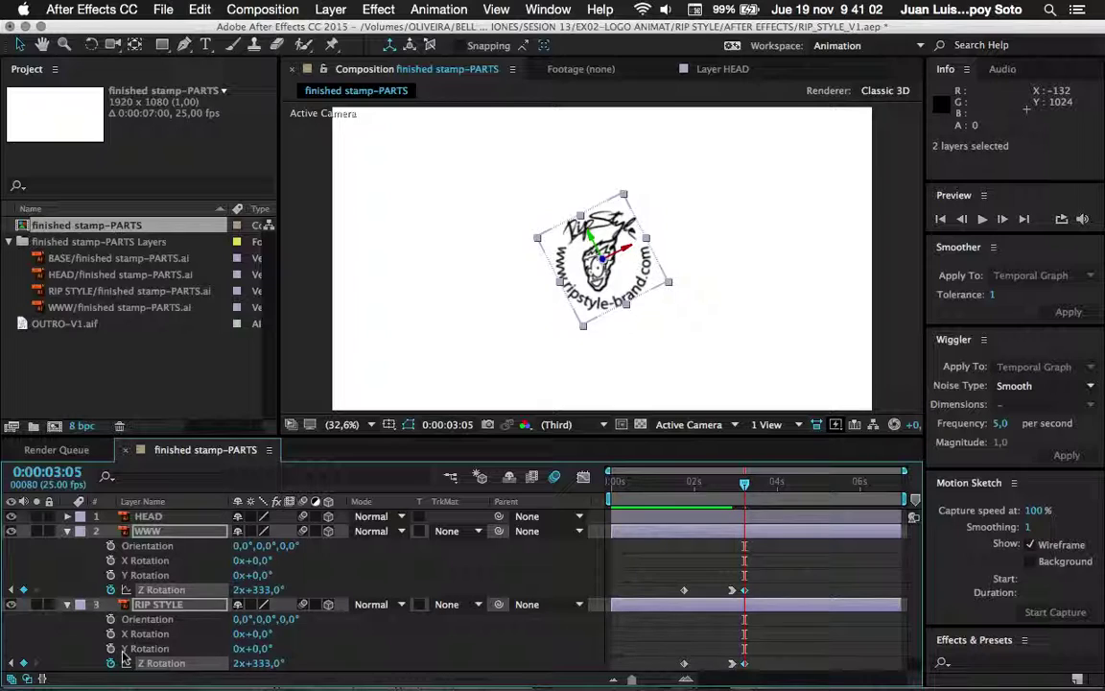
# Key their Z Rotation to exactly 3x+0° at 0:00:03:10 and preview the spin.
pyautogui.moveTo(746, 487); pyautogui.dragTo(755, 487)
pyautogui.moveTo(249, 590); pyautogui.dragTo(285, 598)
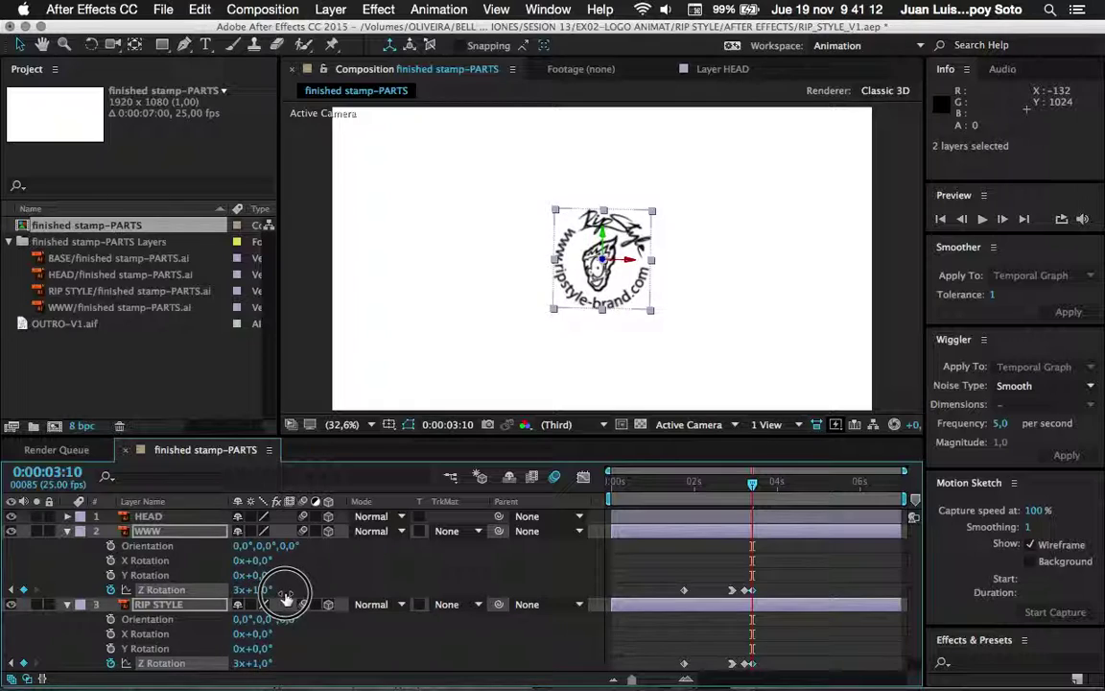
pyautogui.moveTo(286, 599); pyautogui.dragTo(288, 598)
pyautogui.write('0')
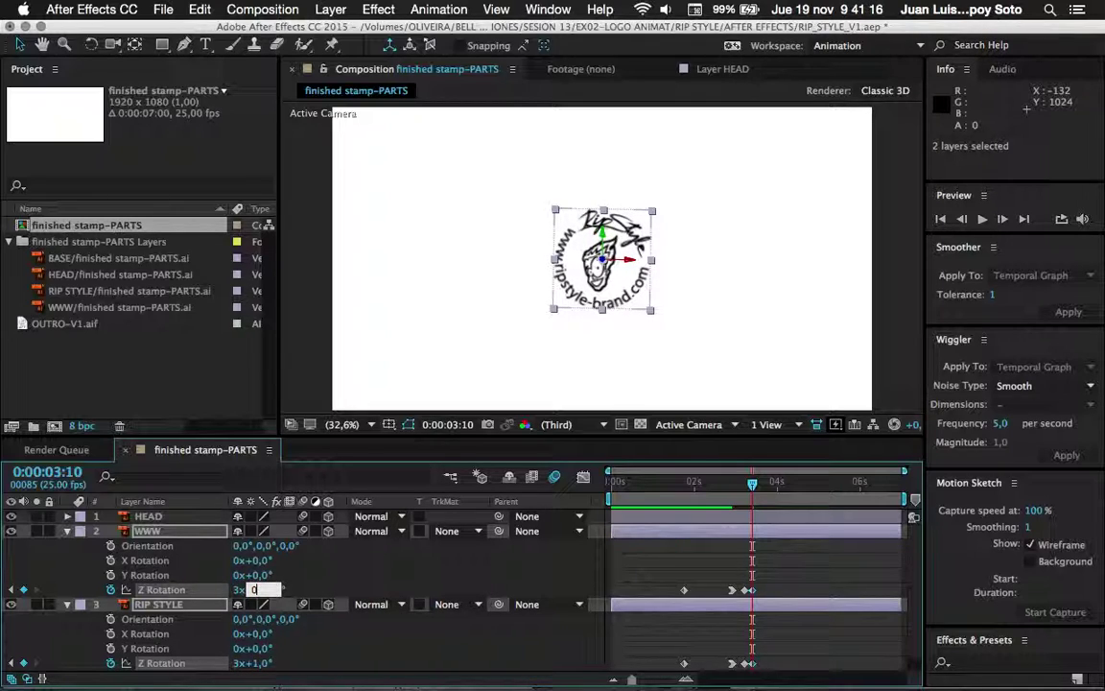
pyautogui.press('Return')
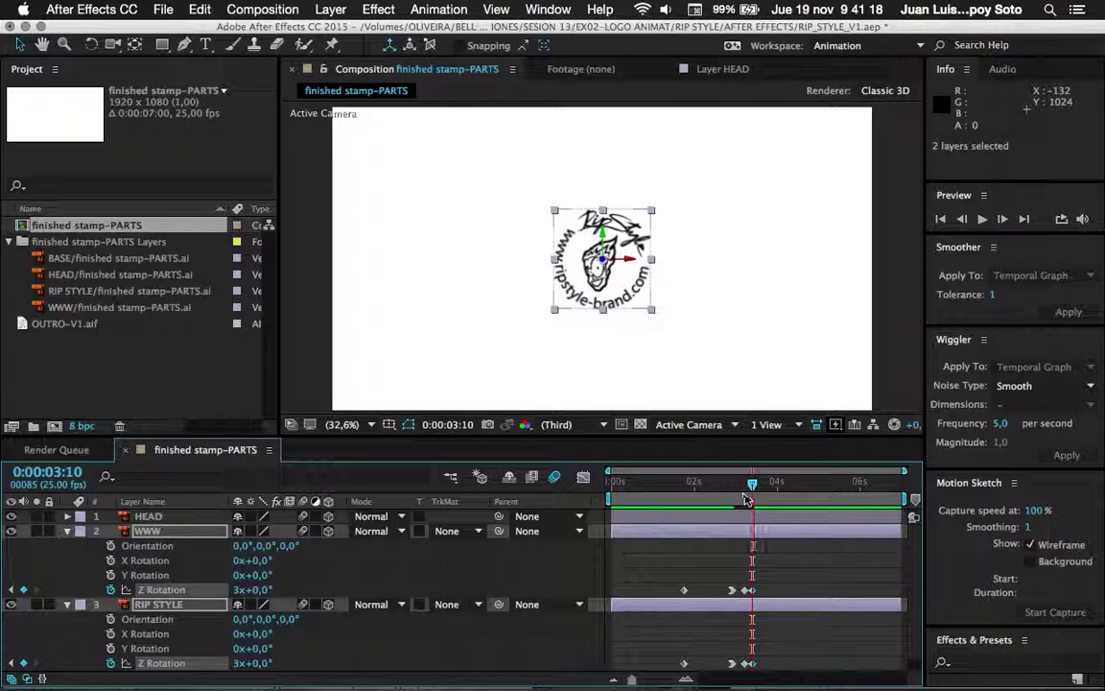
pyautogui.moveTo(753, 487); pyautogui.dragTo(647, 491)
pyautogui.press('space')
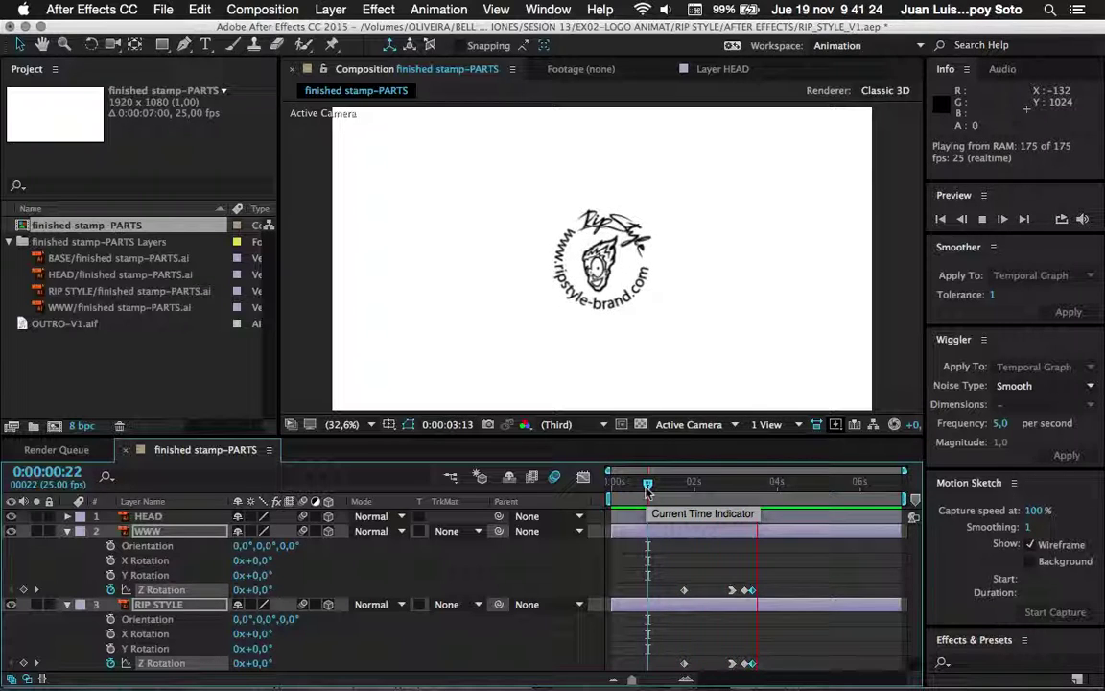
pyautogui.moveTo(648, 491); pyautogui.dragTo(657, 492)
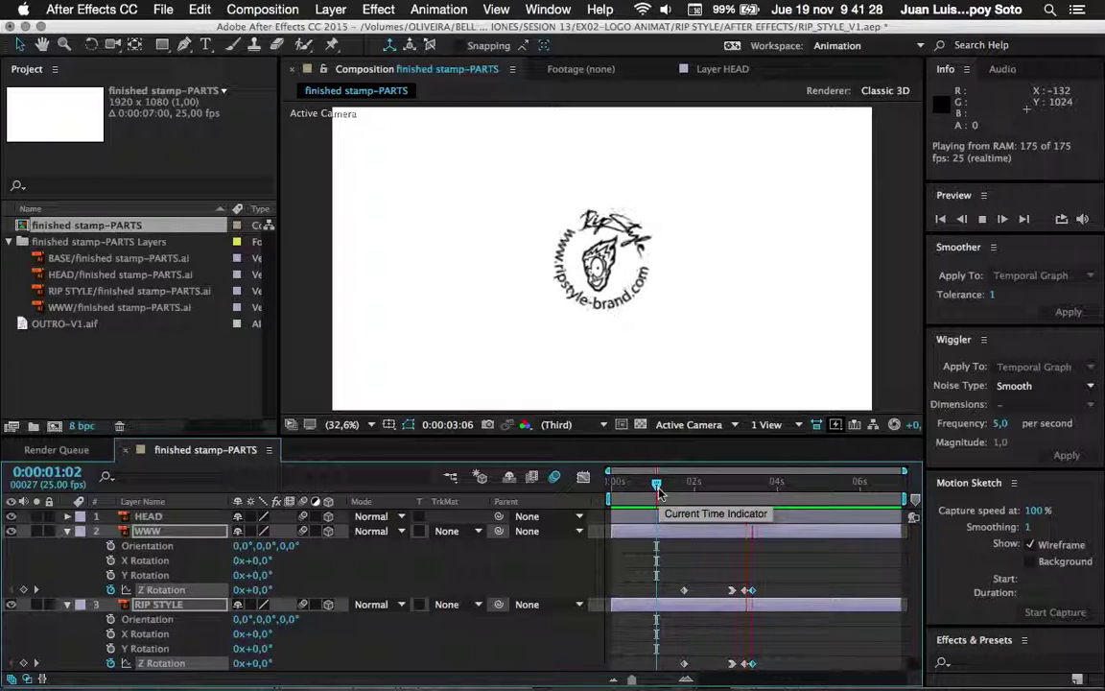
pyautogui.press('space')
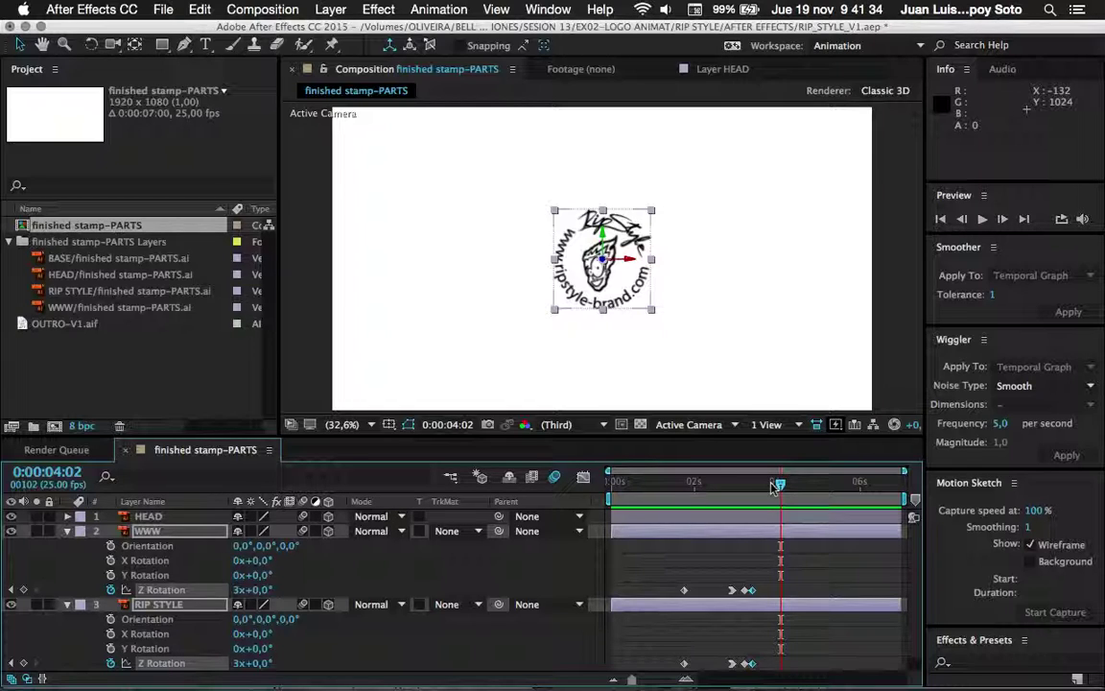
pyautogui.moveTo(773, 487)
pyautogui.mouseDown()
pyautogui.moveTo(746, 497)
pyautogui.moveTo(754, 492)
pyautogui.mouseUp()
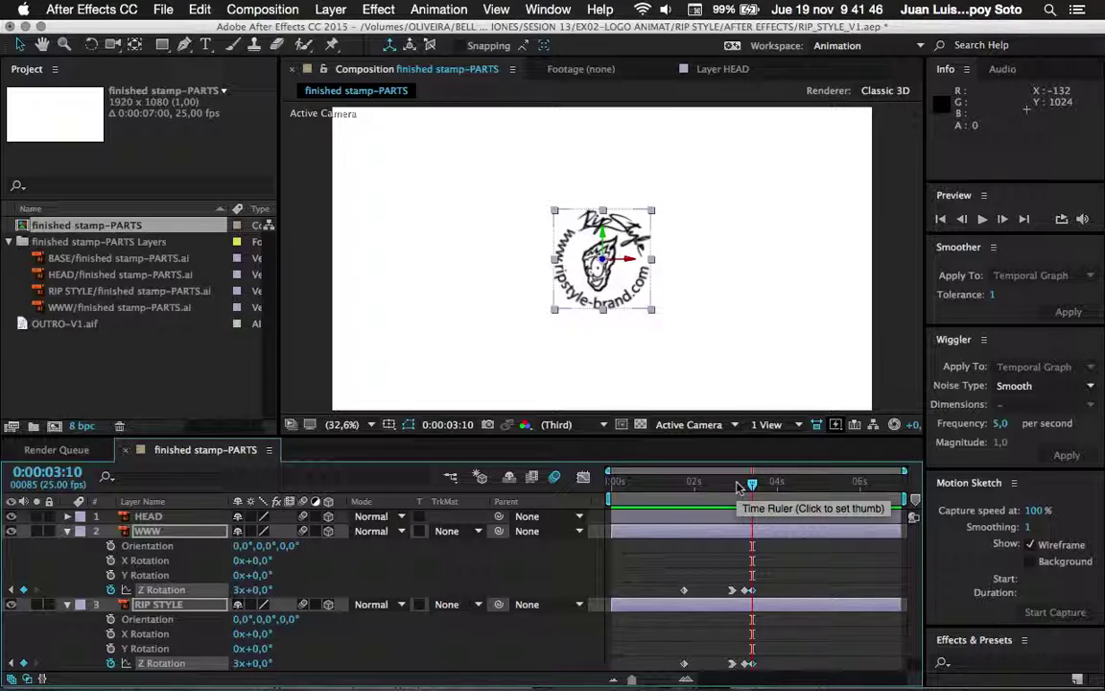
pyautogui.moveTo(751, 484); pyautogui.dragTo(734, 485)
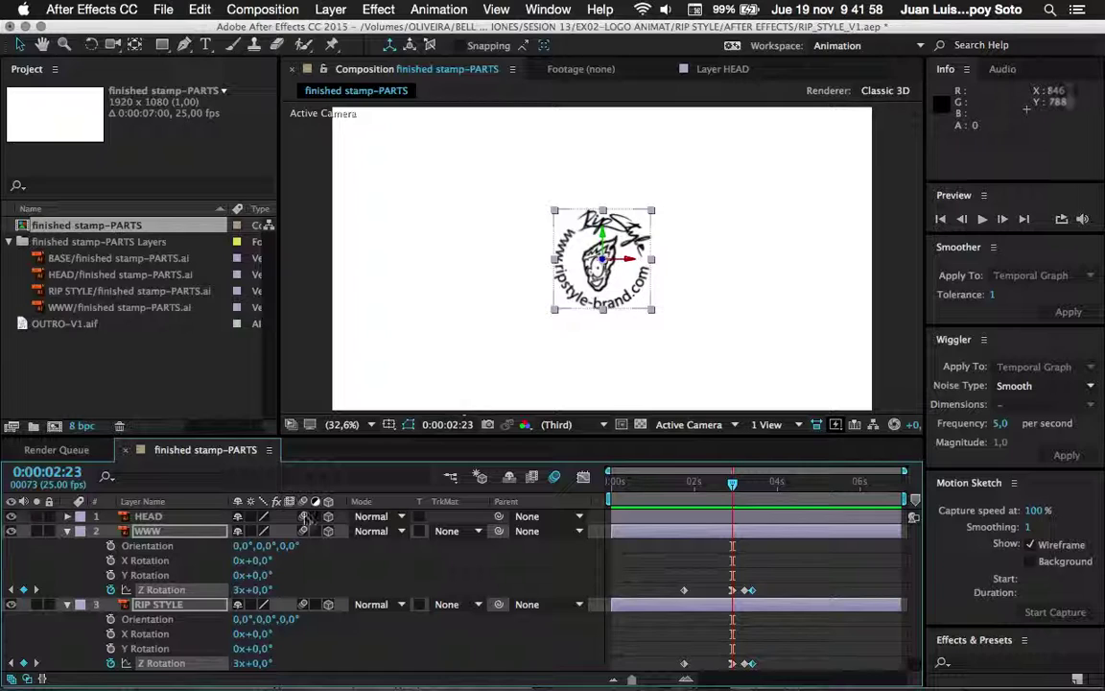
pyautogui.moveTo(260, 595); pyautogui.dragTo(288, 598)
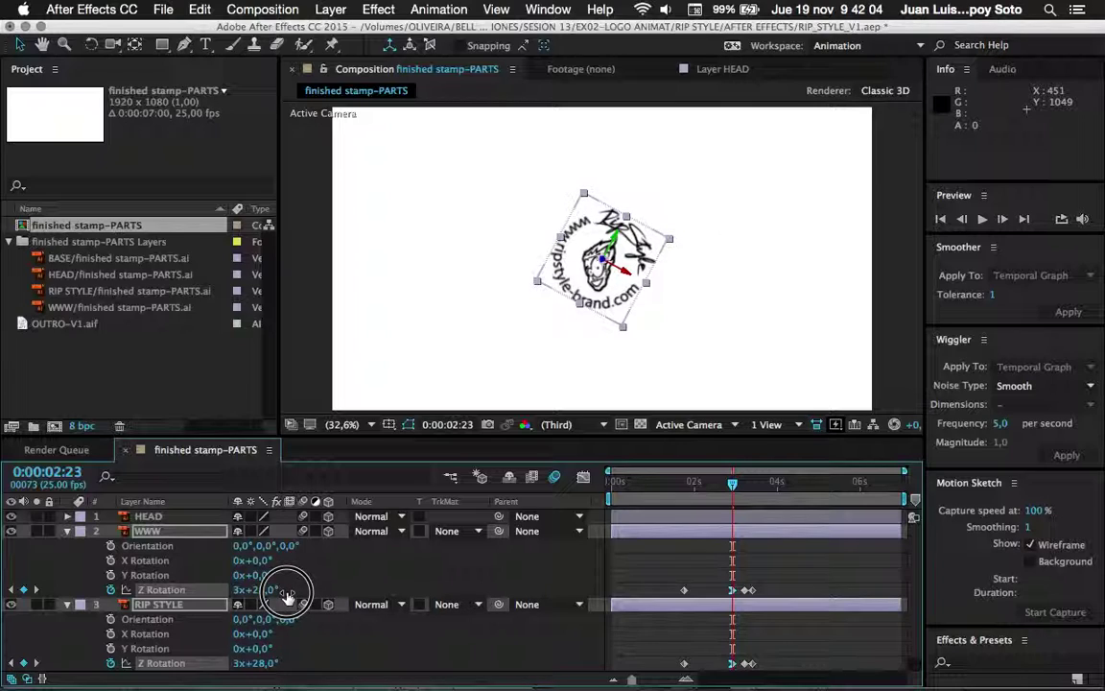
pyautogui.moveTo(287, 597); pyautogui.dragTo(288, 596)
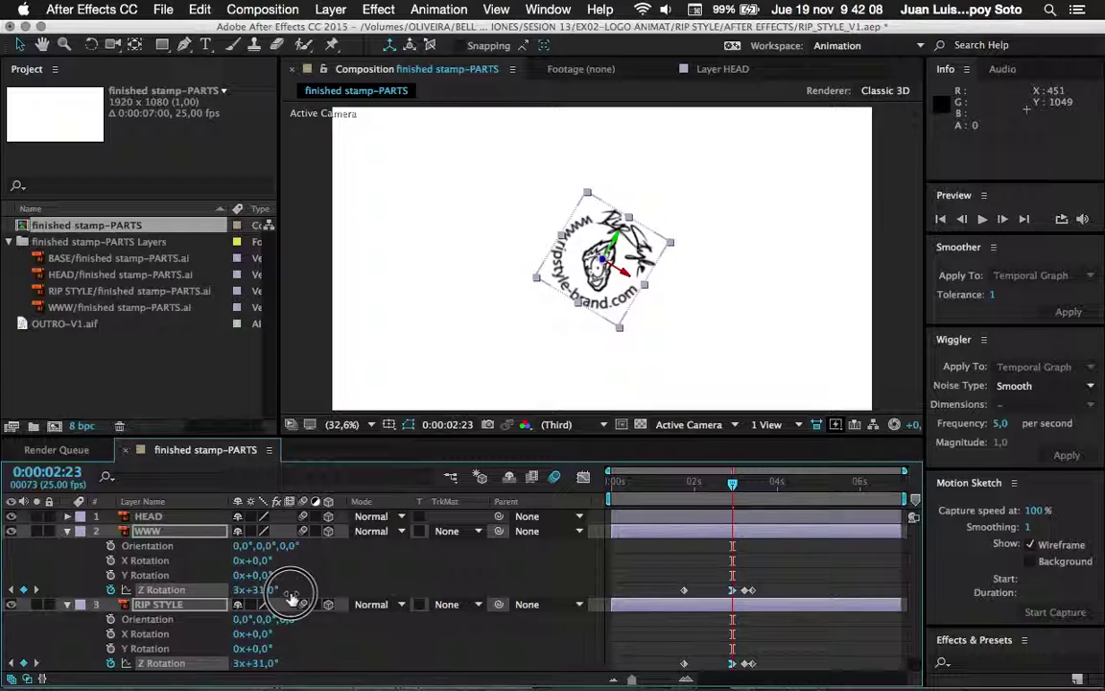
pyautogui.moveTo(288, 597); pyautogui.dragTo(288, 598)
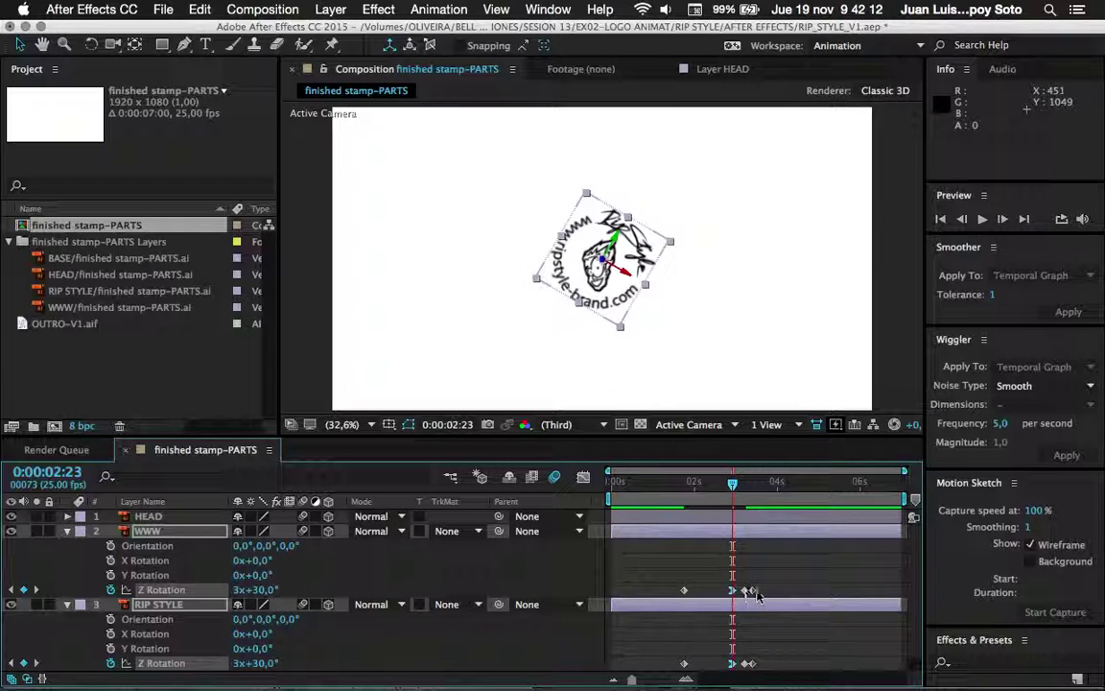
pyautogui.moveTo(754, 596)
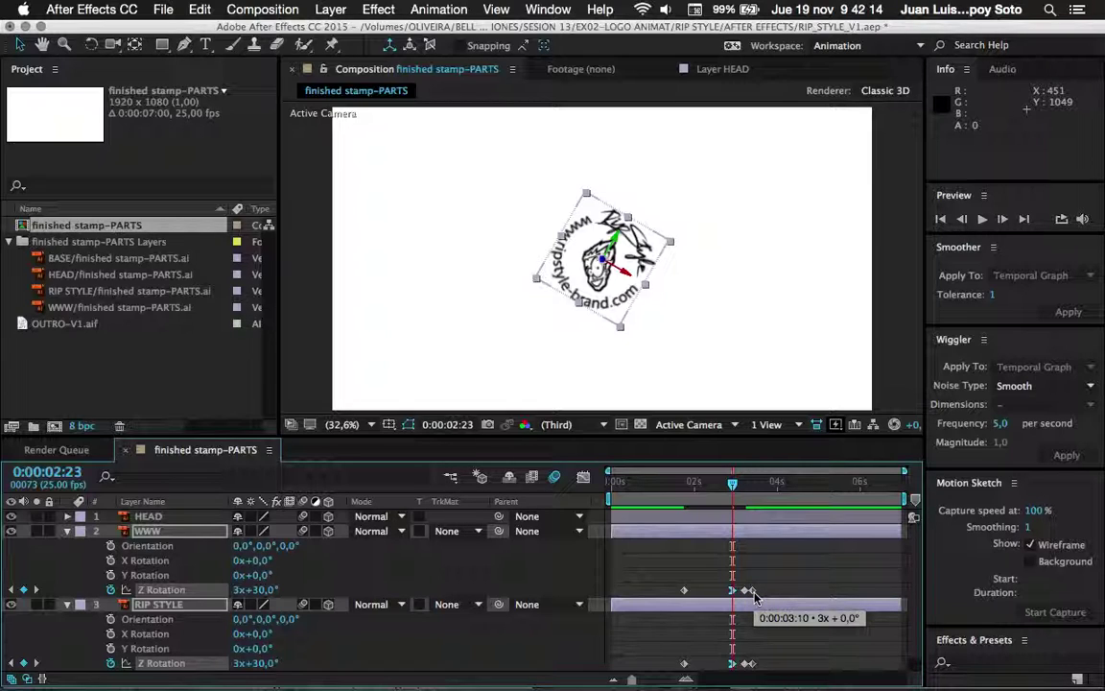
pyautogui.moveTo(732, 635); pyautogui.dragTo(540, 487)
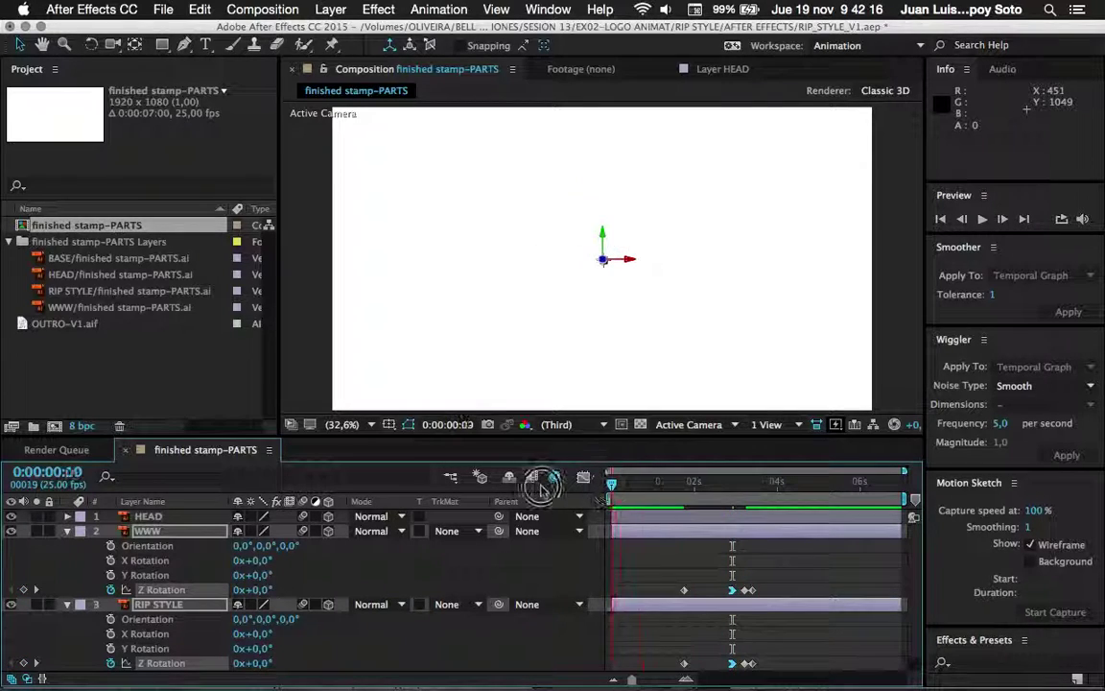
pyautogui.press('space')
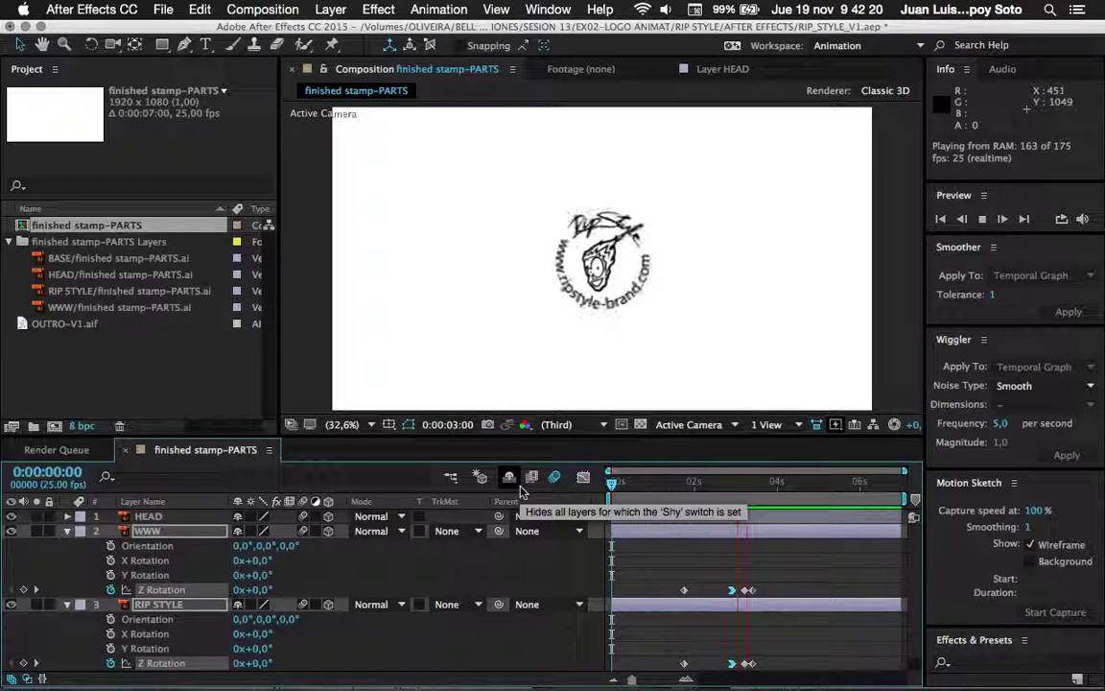
pyautogui.press('space')
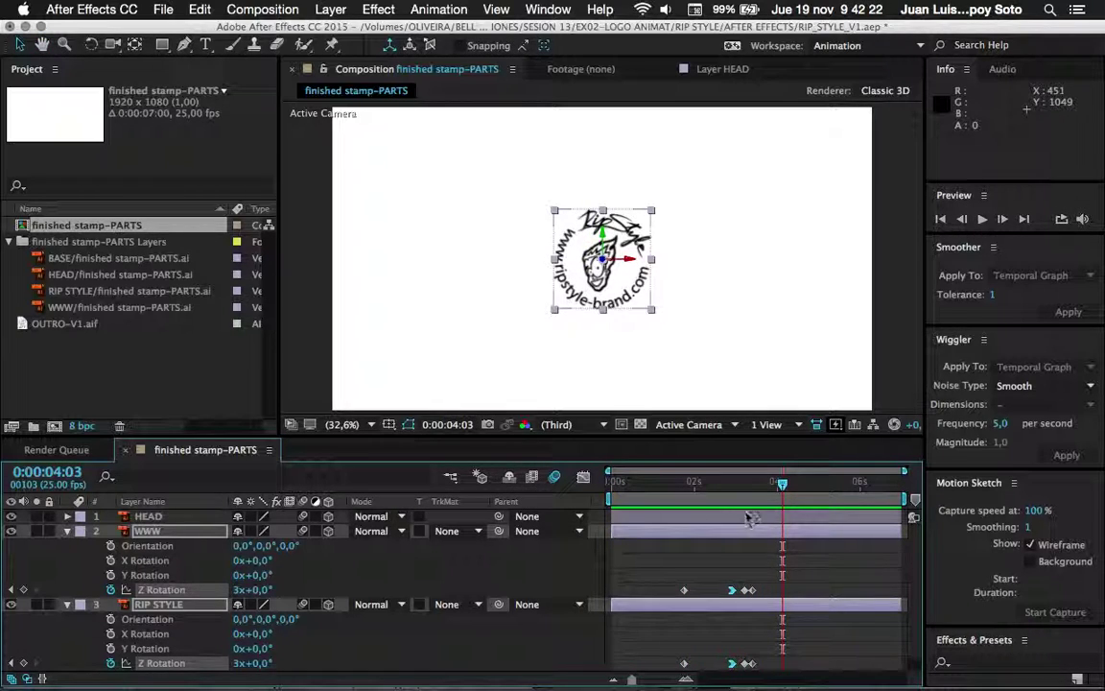
pyautogui.moveTo(782, 484)
pyautogui.mouseDown()
pyautogui.moveTo(738, 486)
pyautogui.moveTo(754, 490)
pyautogui.moveTo(744, 493)
pyautogui.mouseUp()
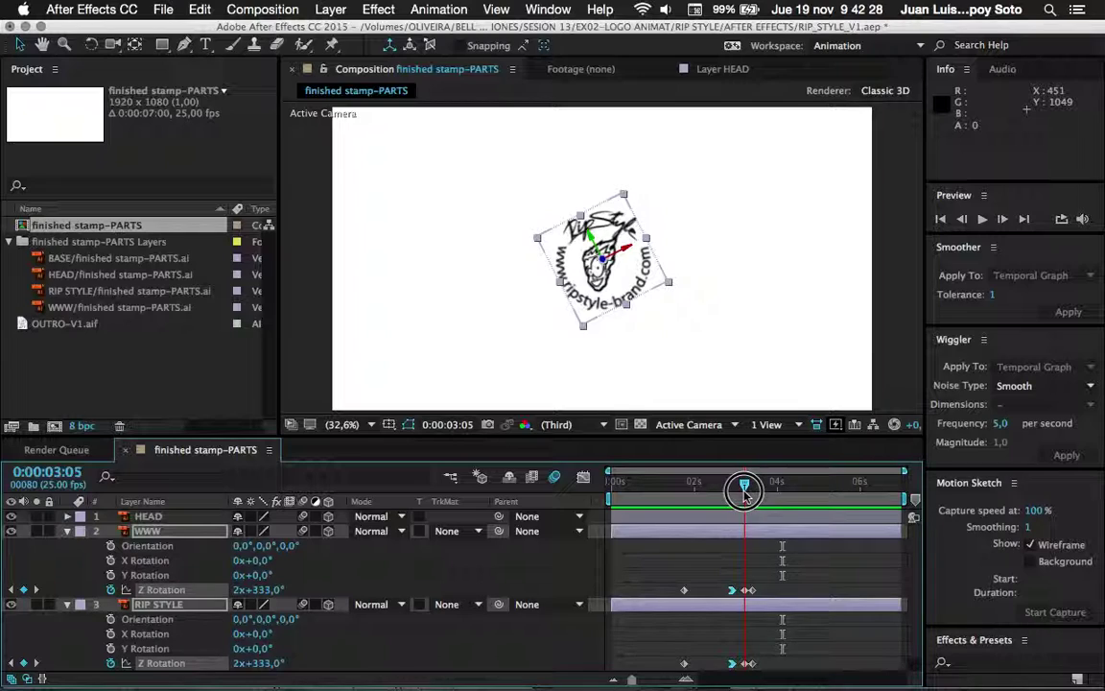
# Apply Easy Ease to the WWW and RIP STYLE Z Rotation keyframes at 3:05.
pyautogui.click(748, 591)
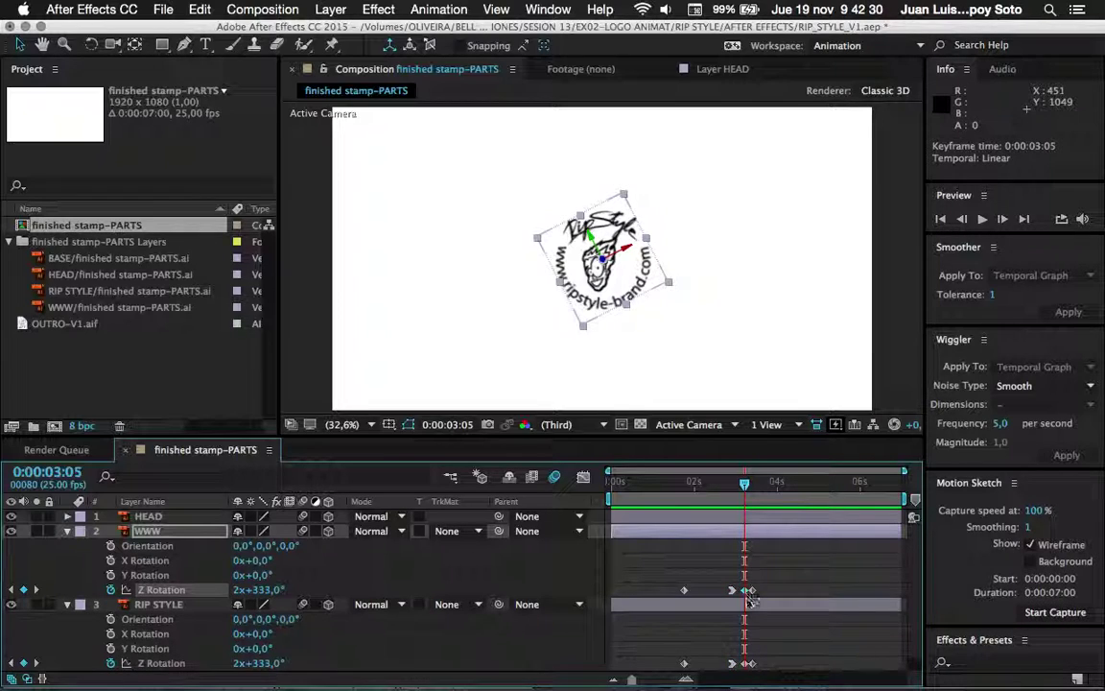
pyautogui.rightClick(749, 593)
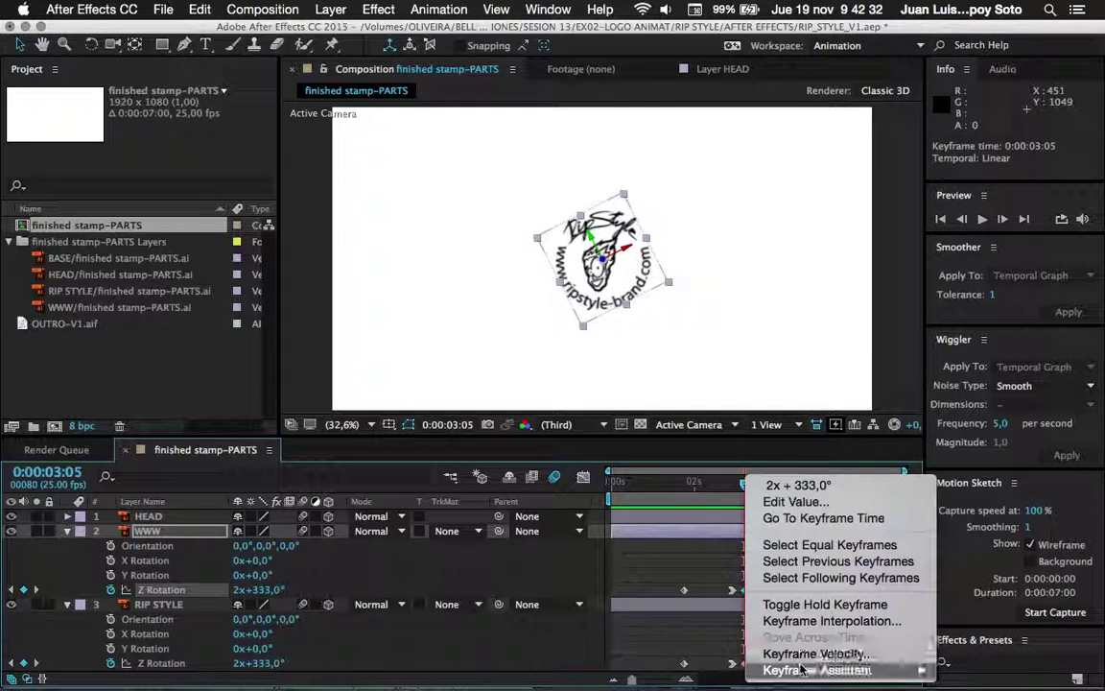
pyautogui.moveTo(797, 670)
pyautogui.click(561, 572)
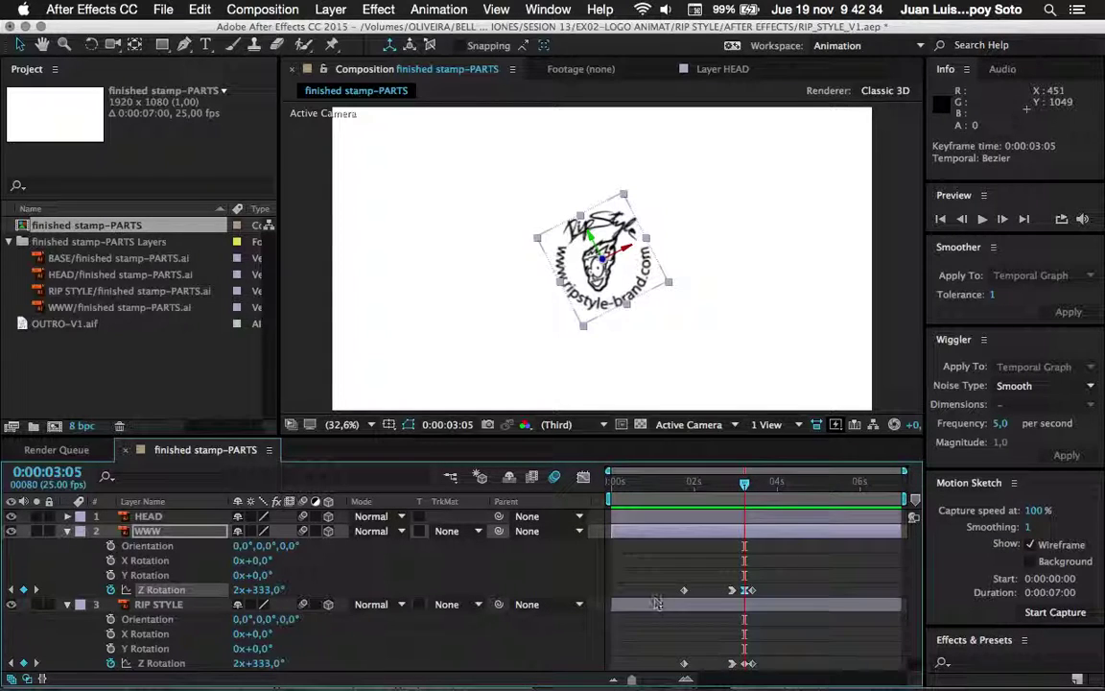
pyautogui.doubleClick(746, 664)
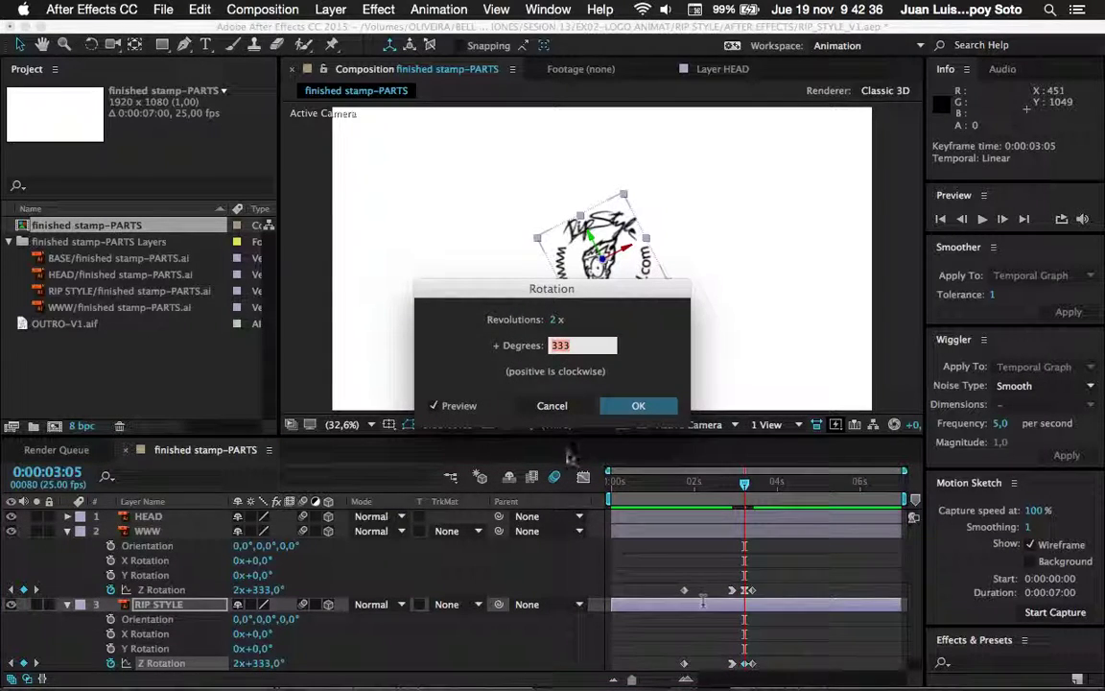
pyautogui.click(561, 406)
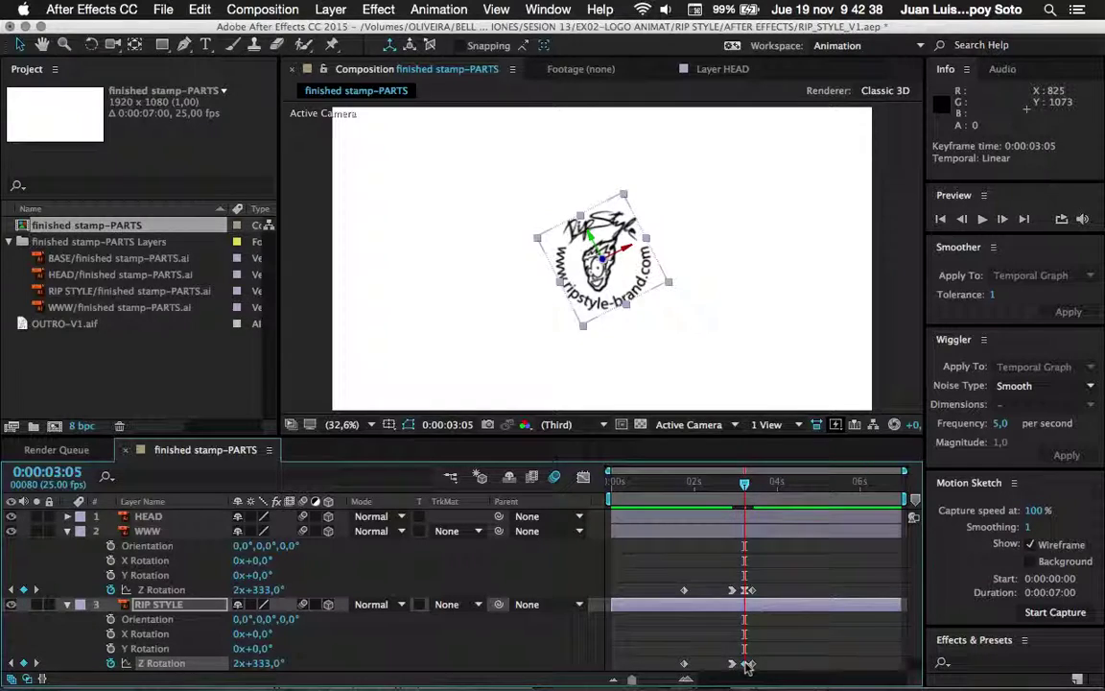
pyautogui.rightClick(747, 662)
pyautogui.moveTo(753, 669)
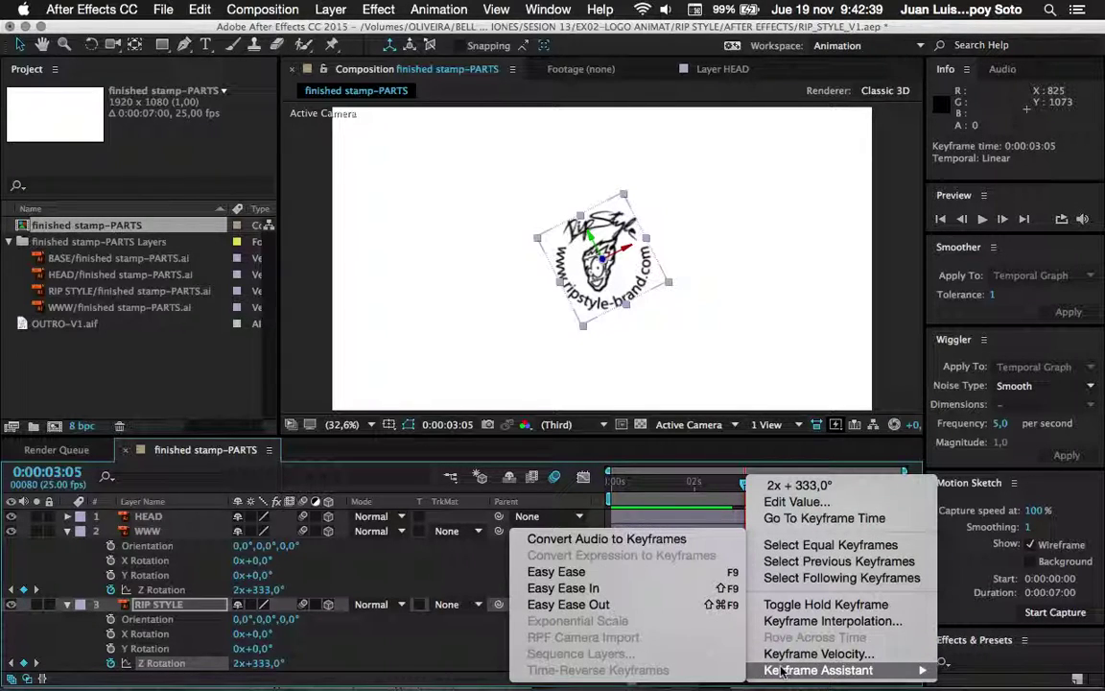
pyautogui.click(561, 566)
# Apply Easy Ease In to both 3:10 Z Rotation keyframes and play back the result.
pyautogui.moveTo(745, 483); pyautogui.dragTo(752, 483)
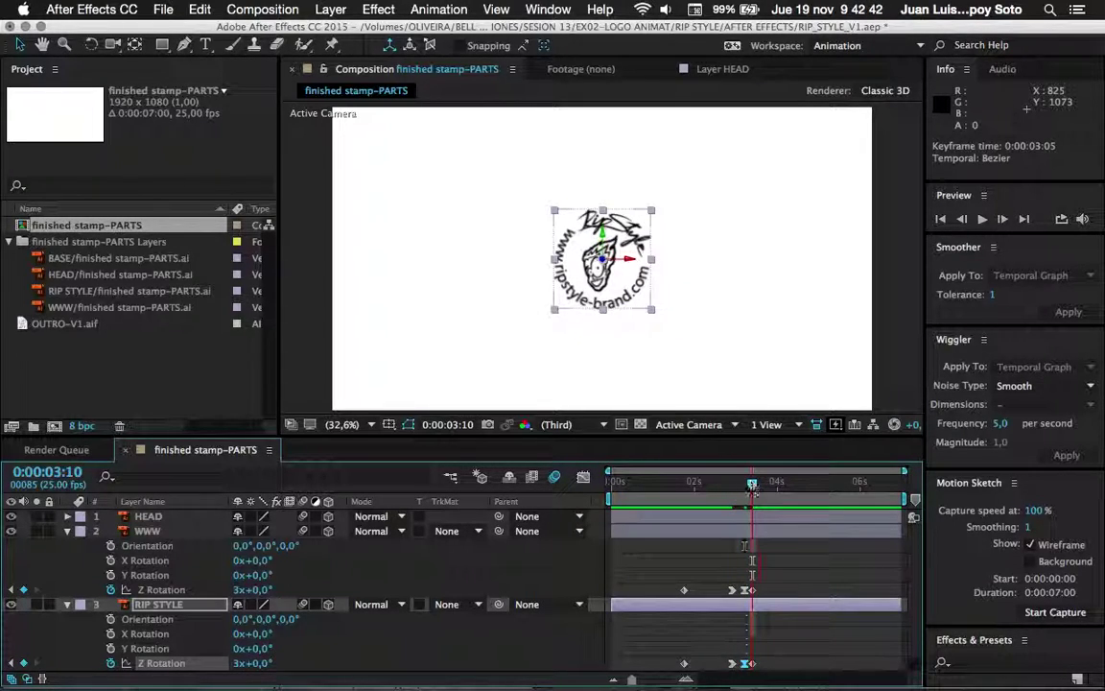
pyautogui.rightClick(750, 591)
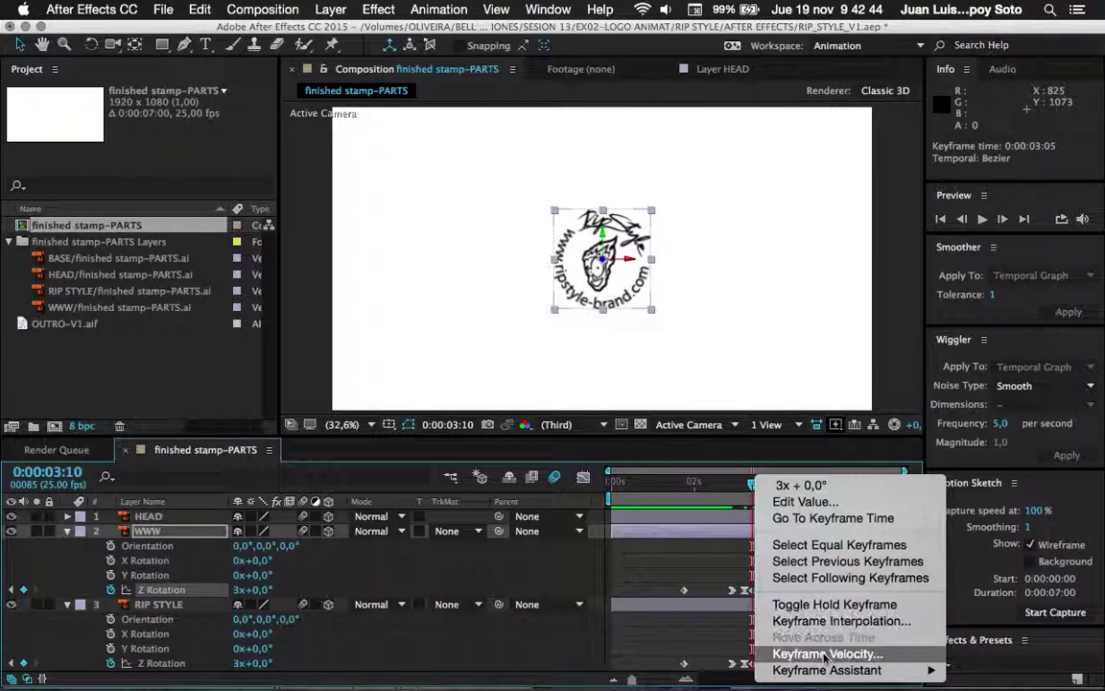
pyautogui.moveTo(825, 668)
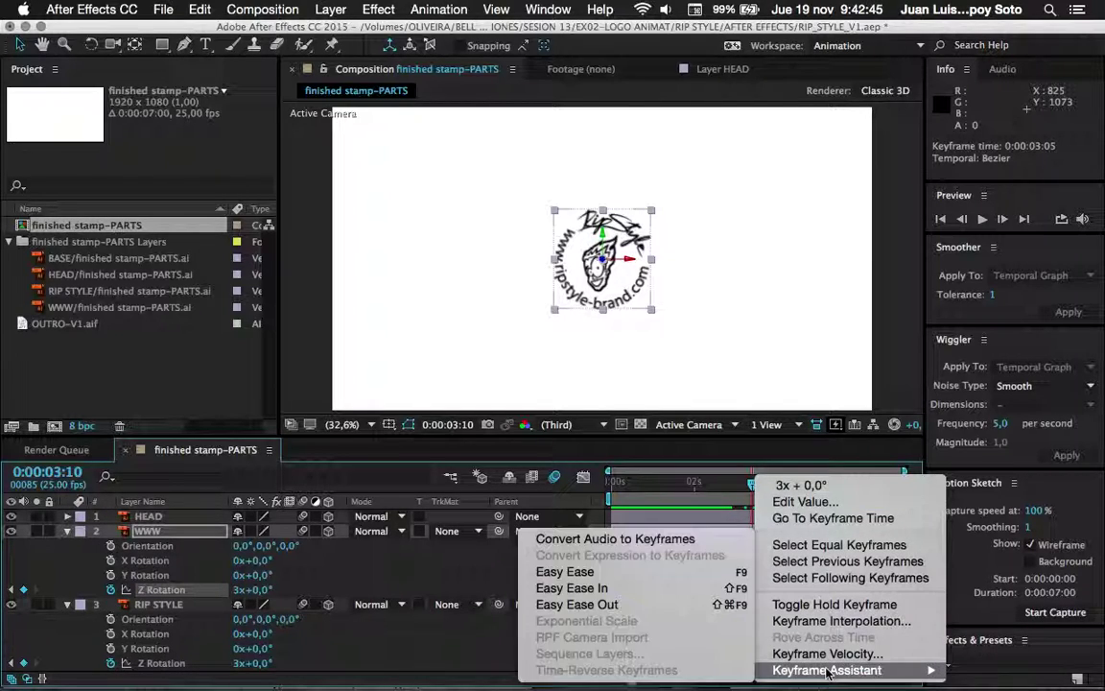
pyautogui.click(600, 589)
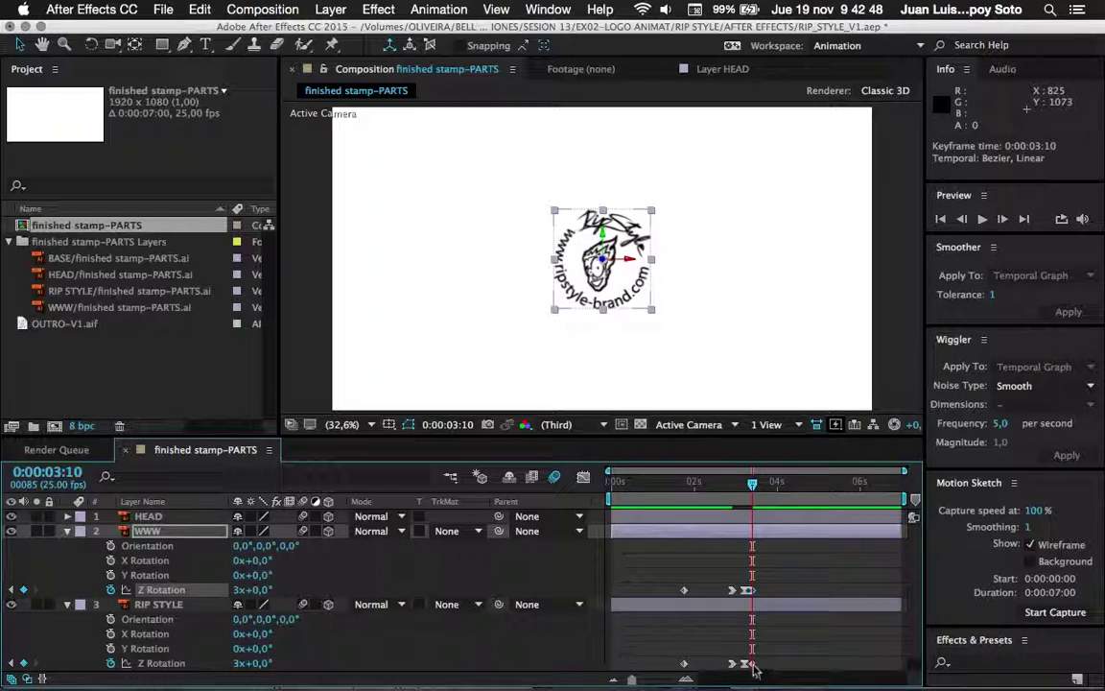
pyautogui.rightClick(750, 663)
pyautogui.moveTo(777, 670)
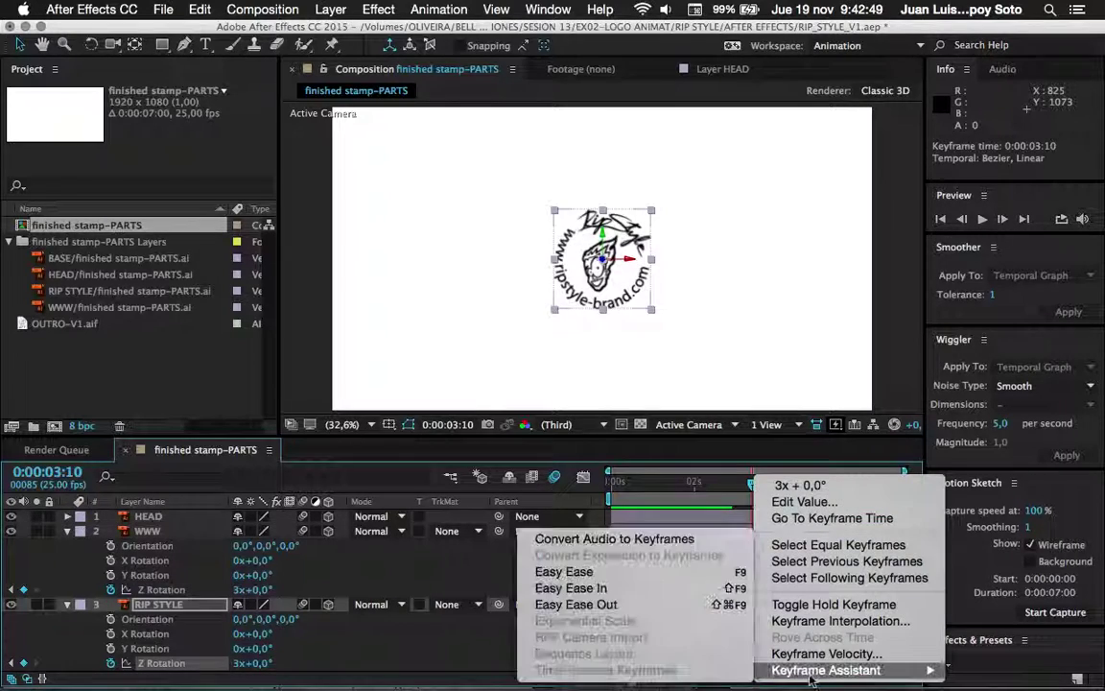
pyautogui.click(595, 589)
pyautogui.click(726, 483)
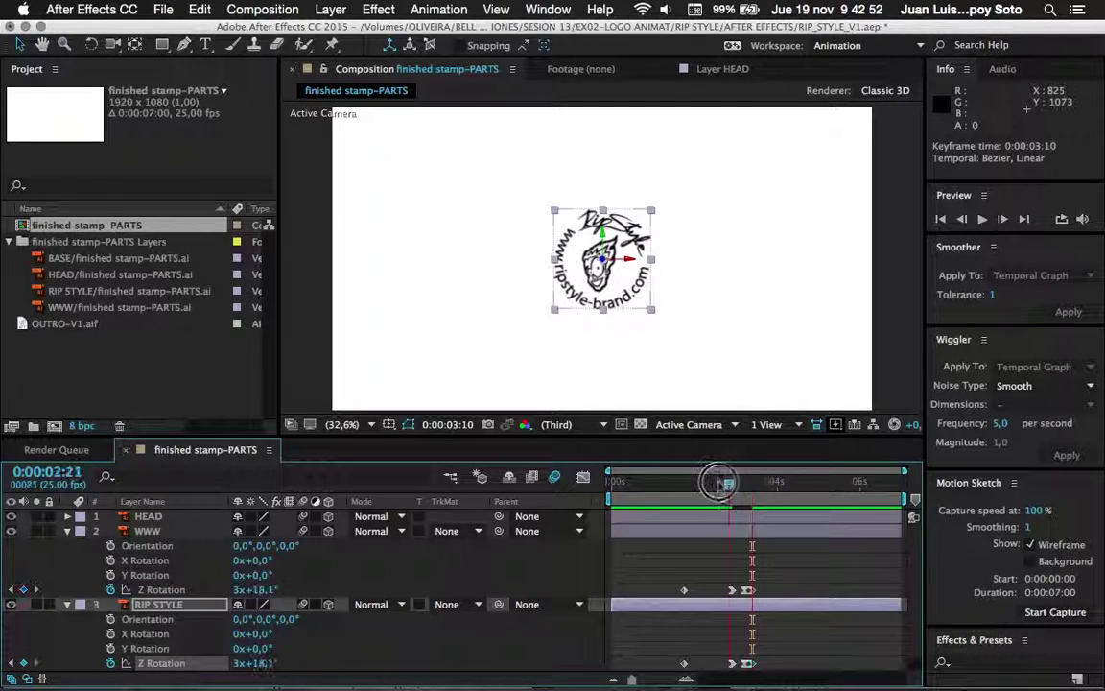
pyautogui.moveTo(725, 482); pyautogui.dragTo(614, 482)
pyautogui.press('space')
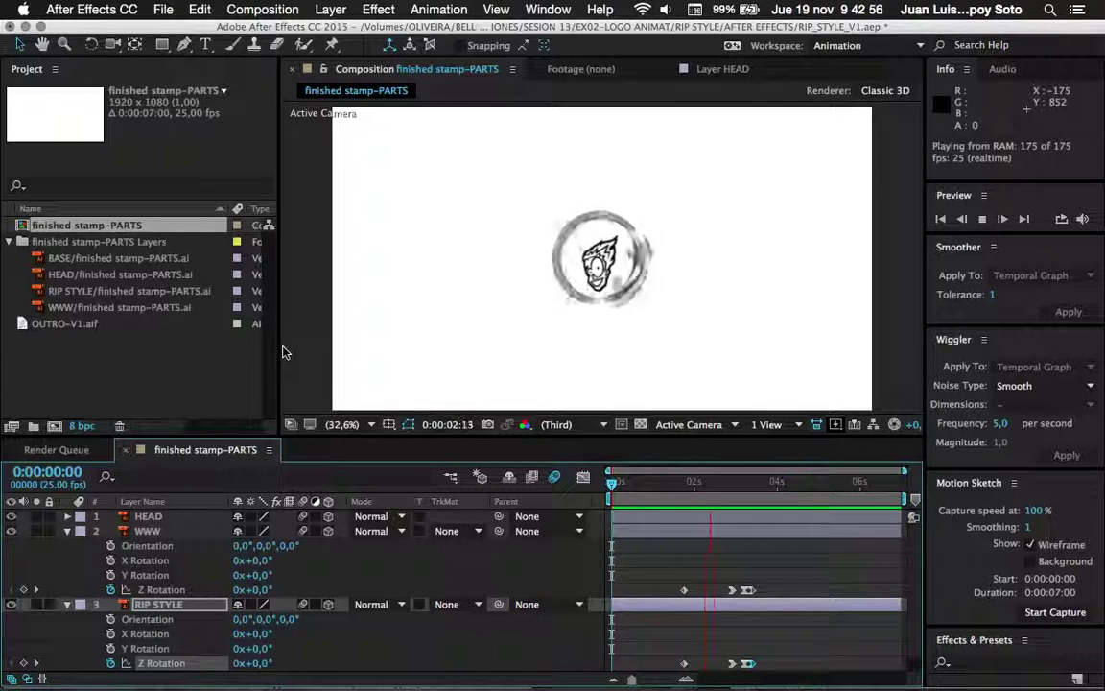
# Replay the eased stamp spin from the start, then switch to QuickTime Player.
pyautogui.press('space')
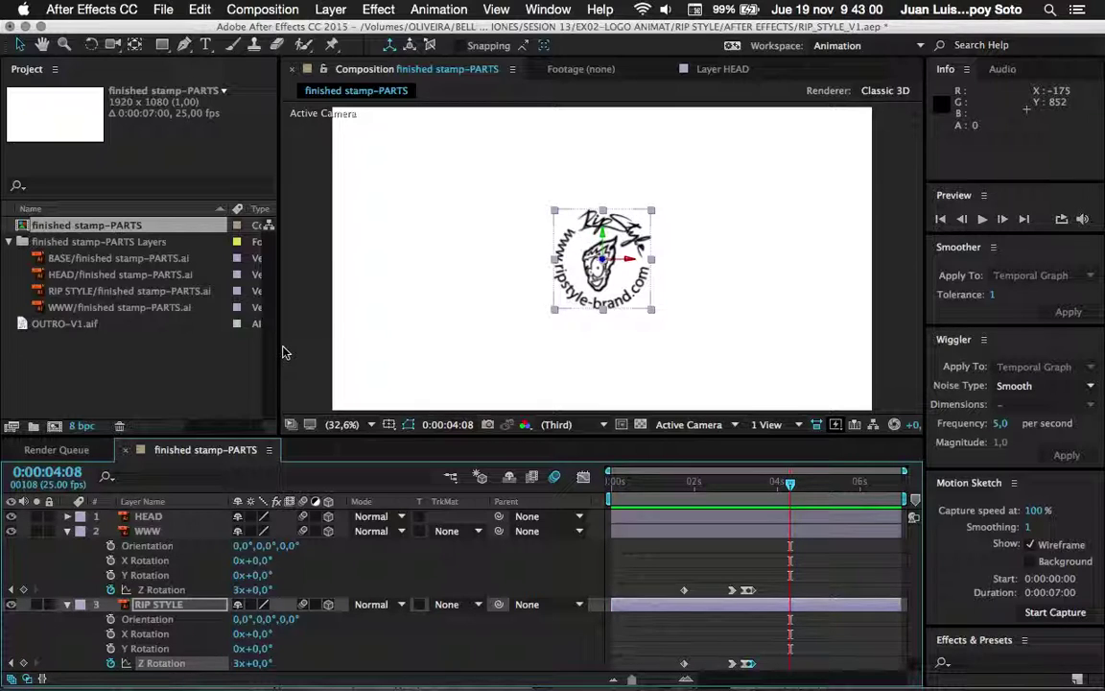
pyautogui.press('Home')
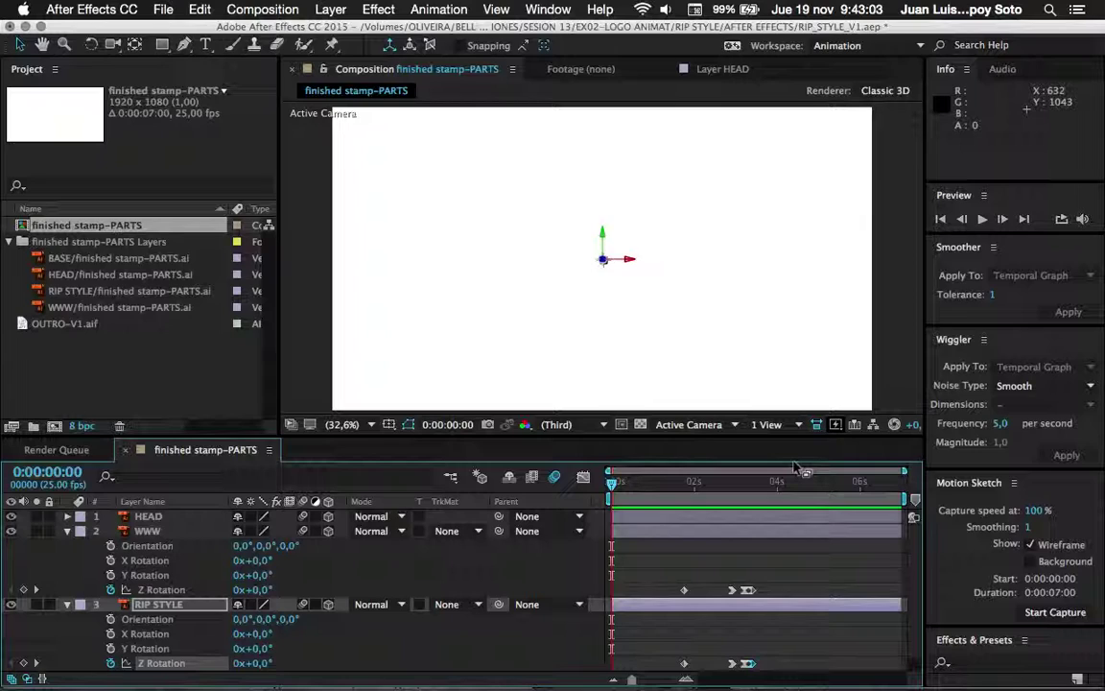
pyautogui.press('space')
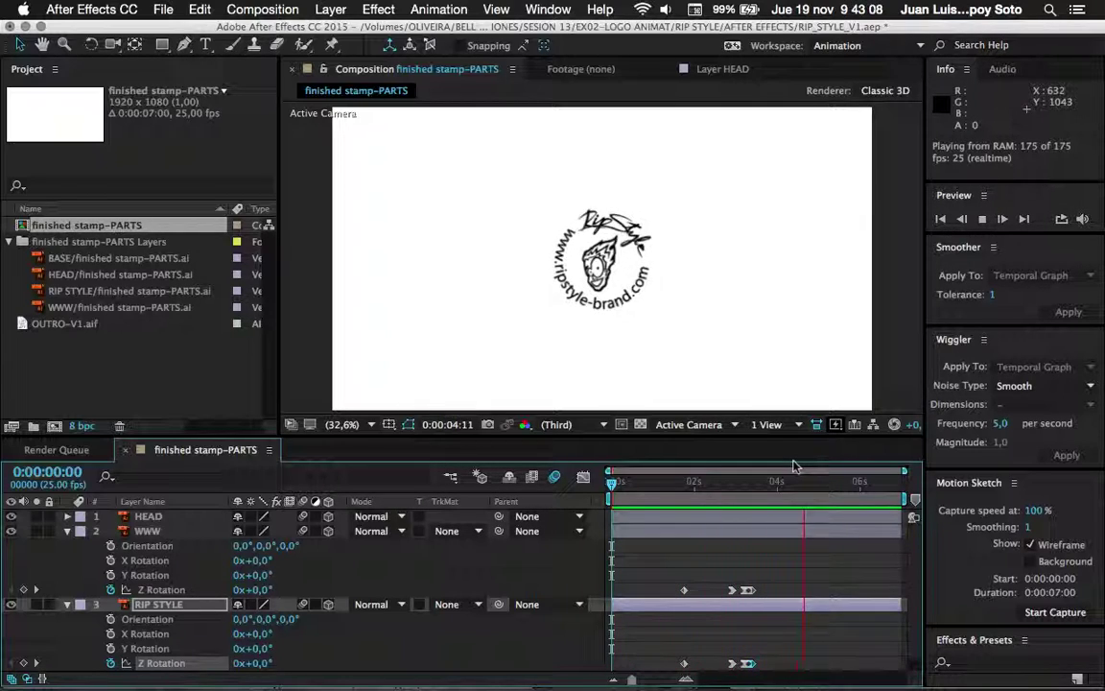
pyautogui.press('space')
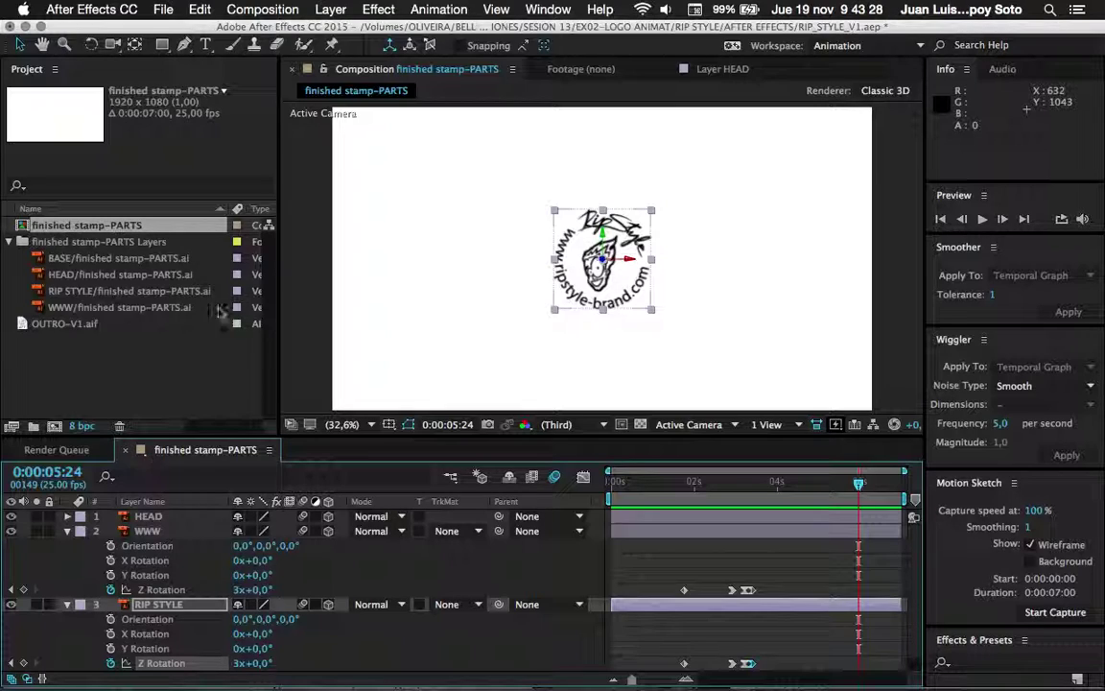
pyautogui.press('super+Tab')
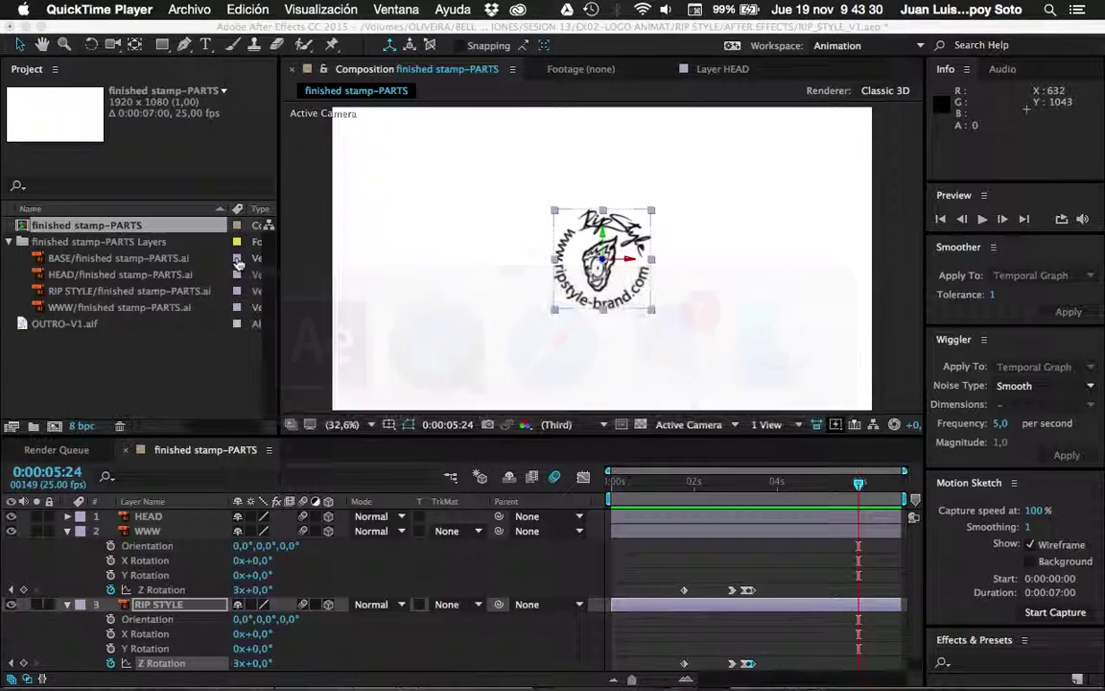